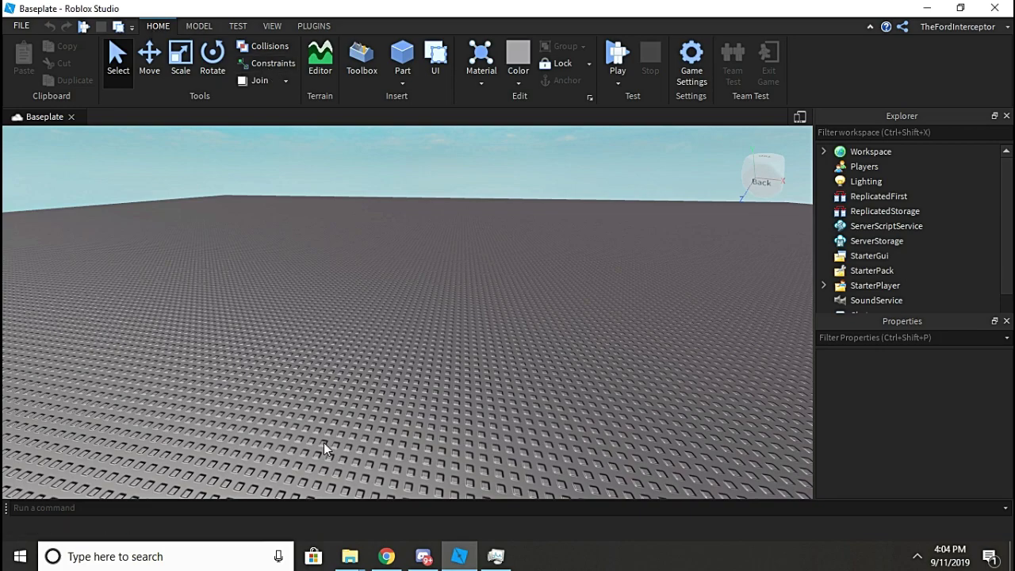
Close the extra program open beside Roblox Studio and the EmergeNYC.v0.4.5B folder window.
left_click(423, 556)
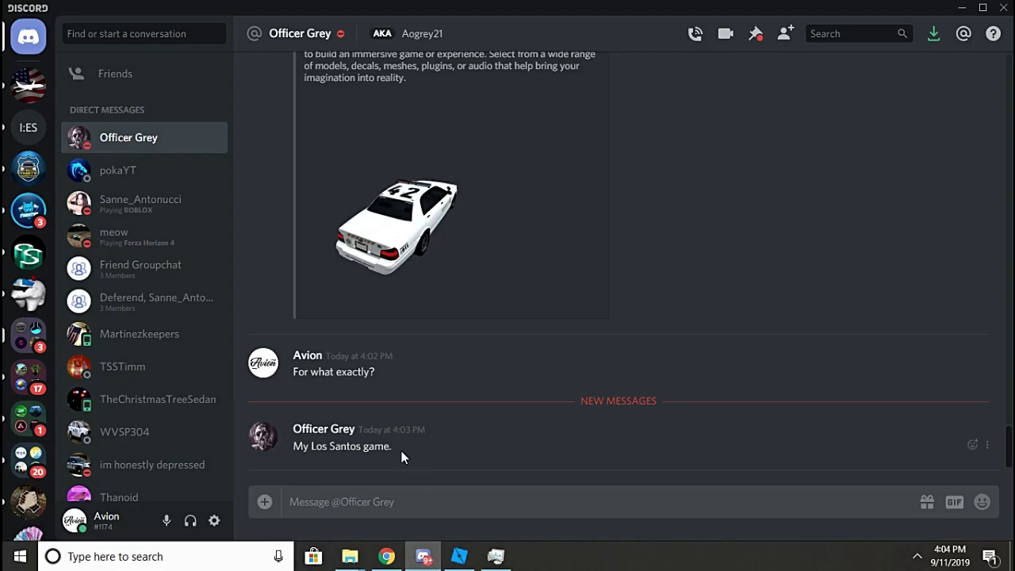
left_click(459, 565)
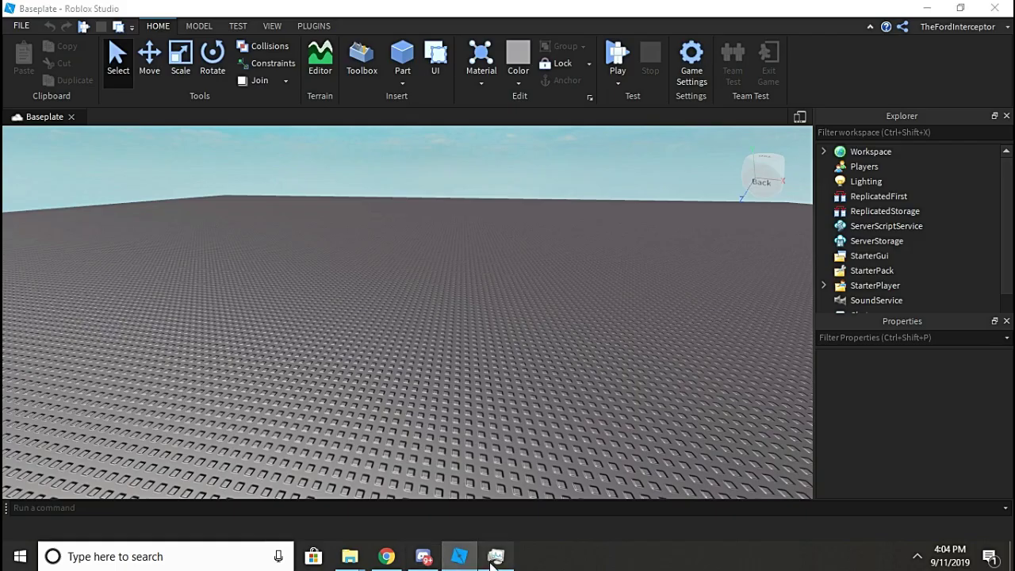
left_click(496, 556)
right_click(496, 556)
left_click(486, 532)
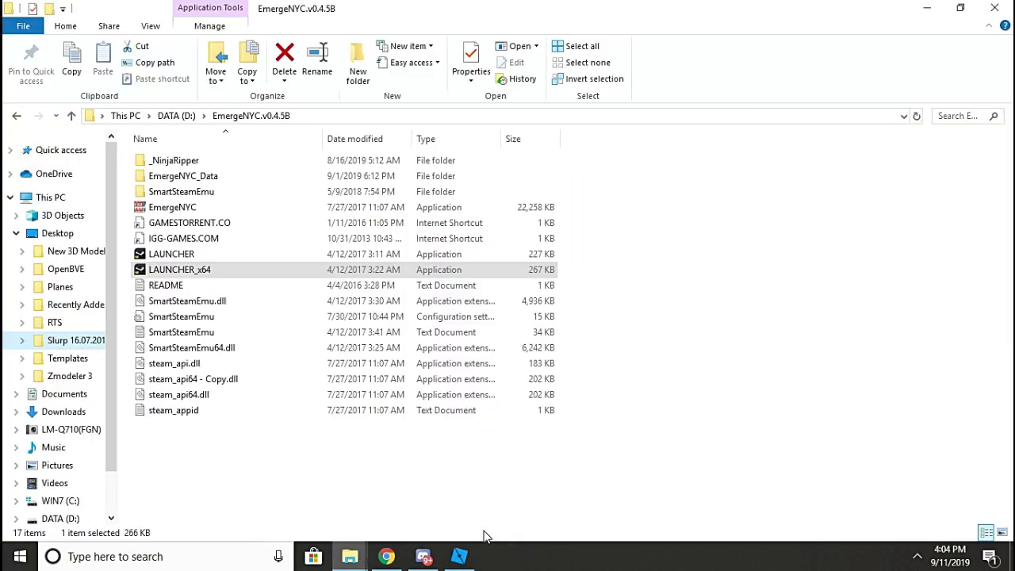
left_click(994, 8)
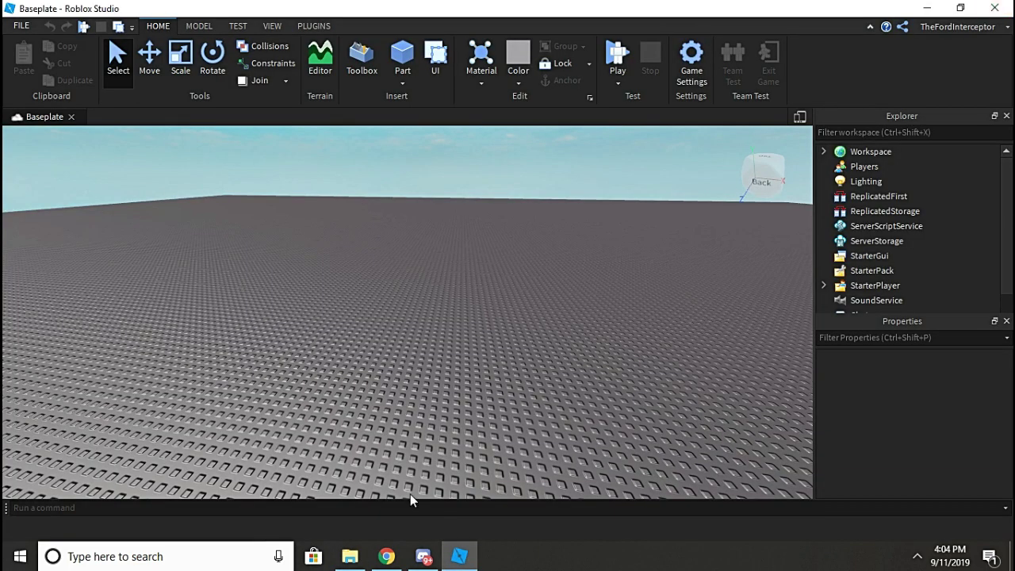
right_click(354, 555)
left_click(364, 506)
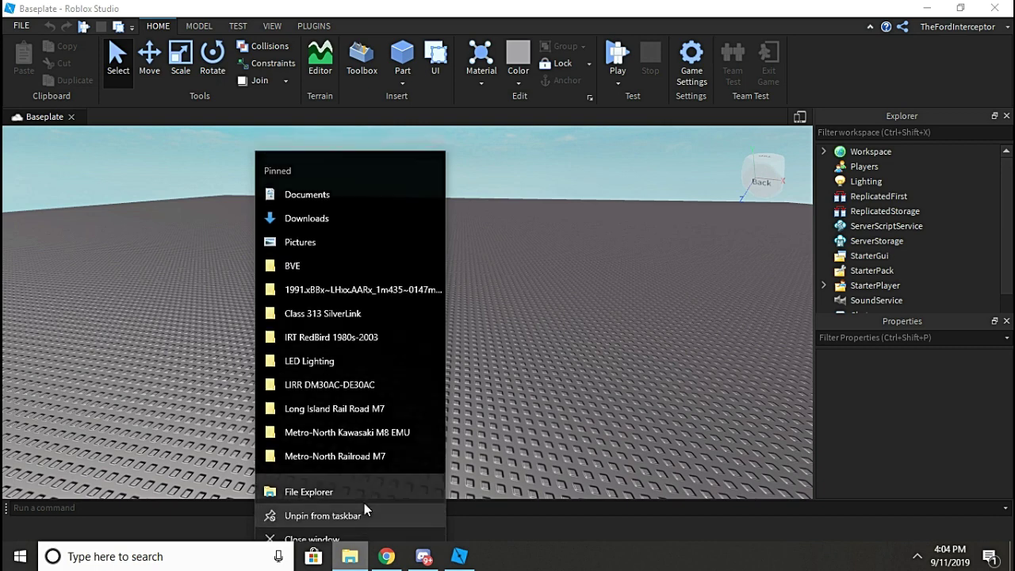
right_click(350, 555)
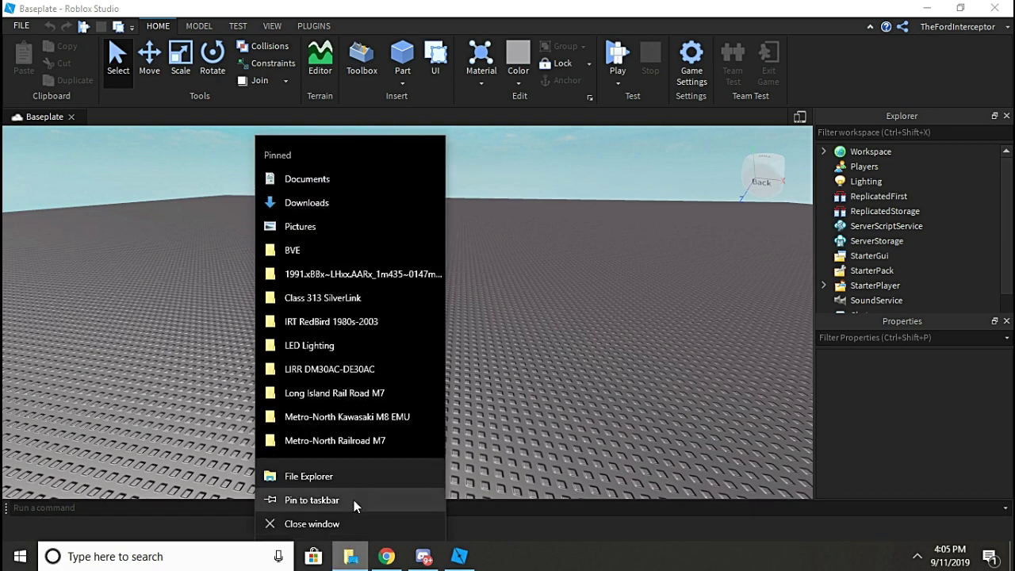
left_click(354, 503)
right_click(350, 556)
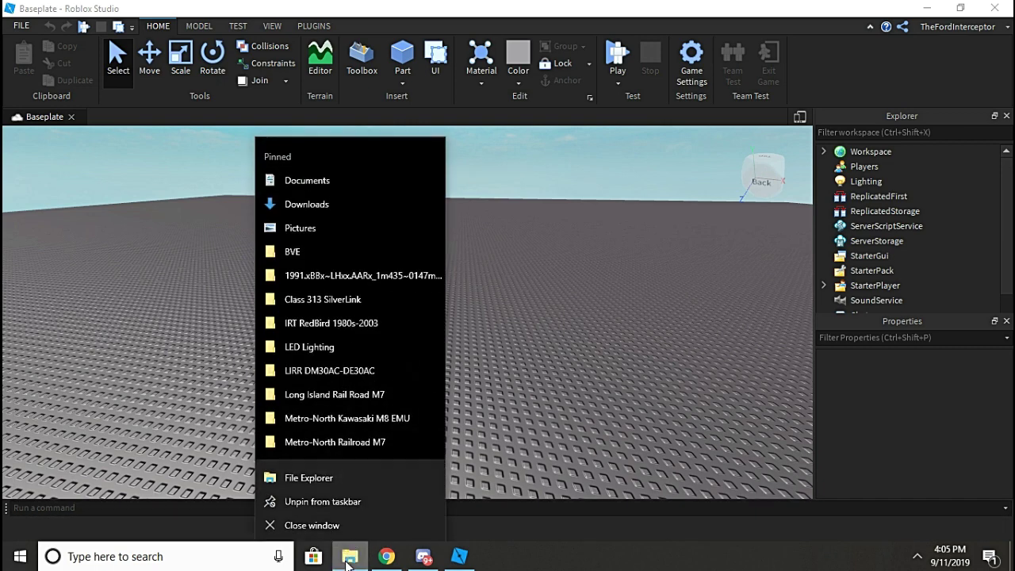
left_click(347, 502)
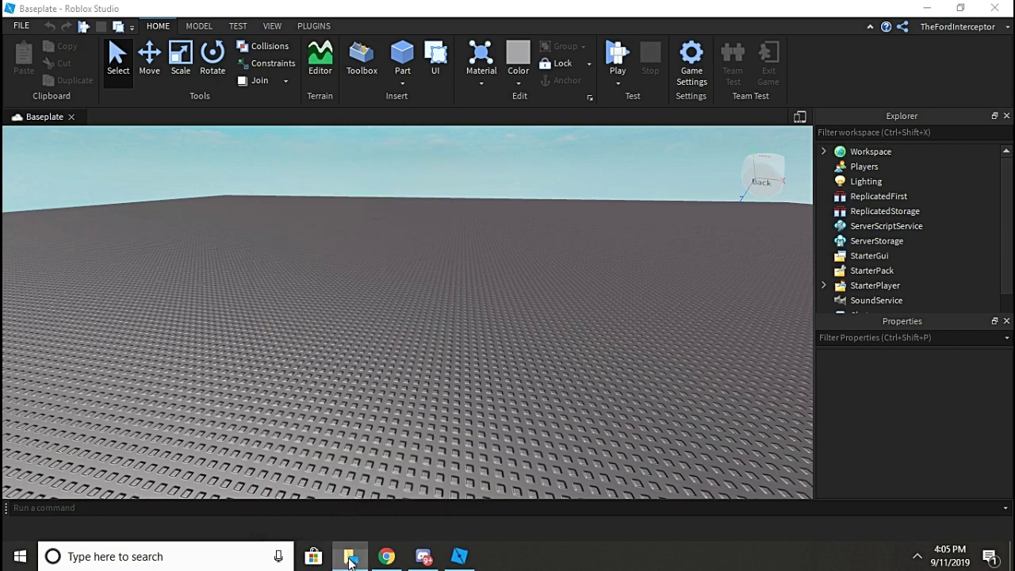
right_click(350, 555)
left_click(349, 503)
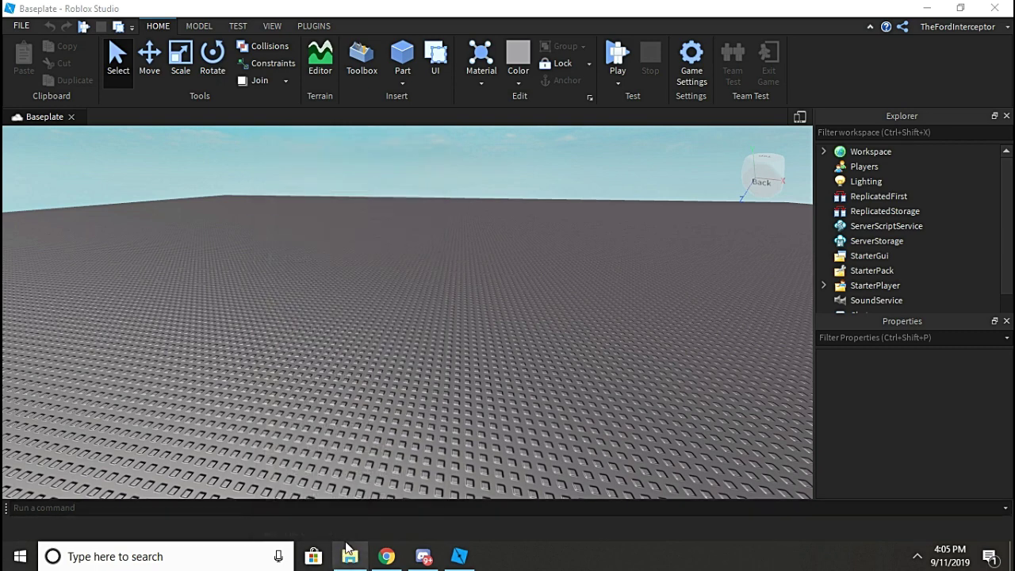
Close the remaining File Explorer window and return to Roblox Studio.
right_click(350, 556)
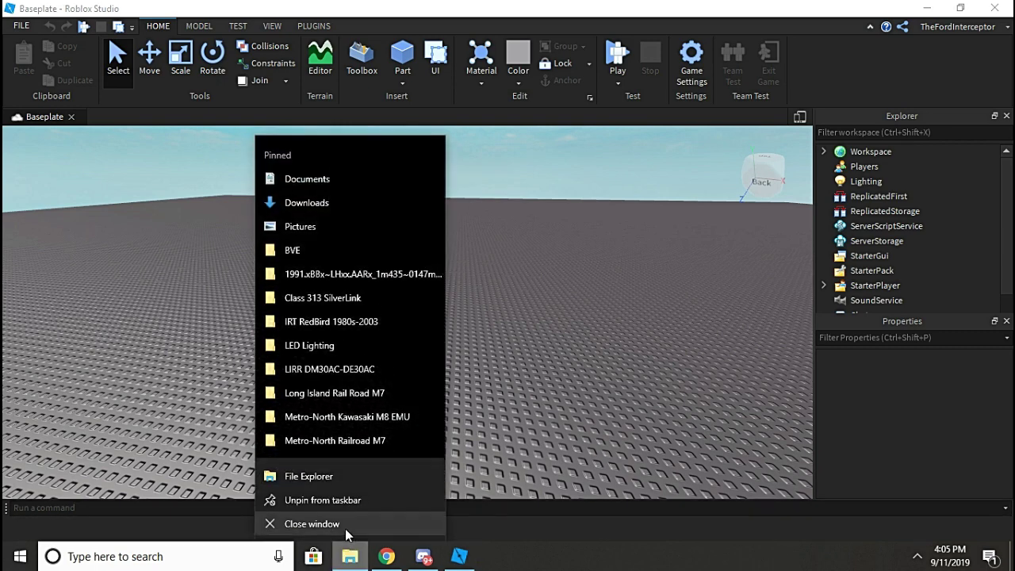
left_click(423, 557)
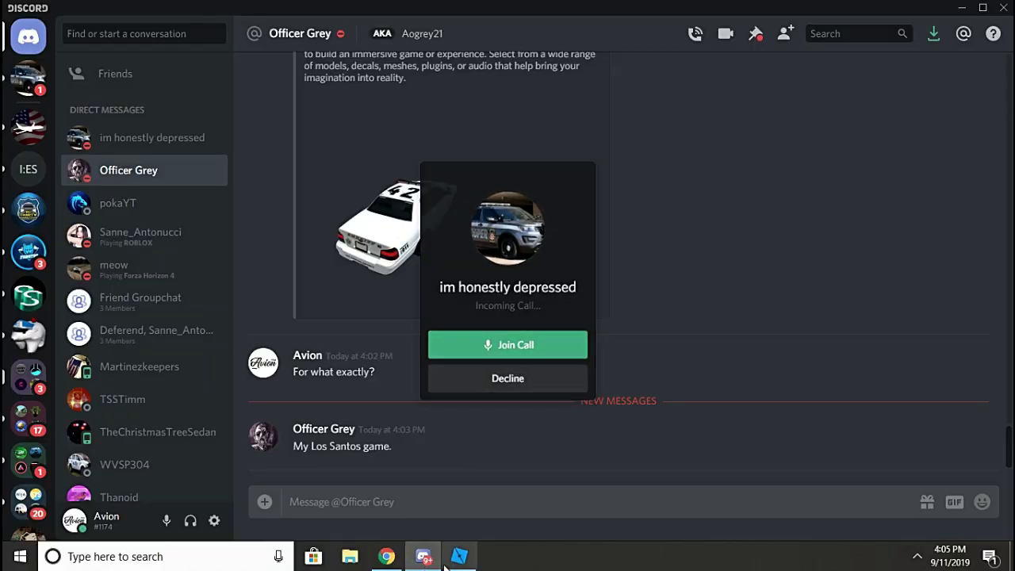
left_click(456, 557)
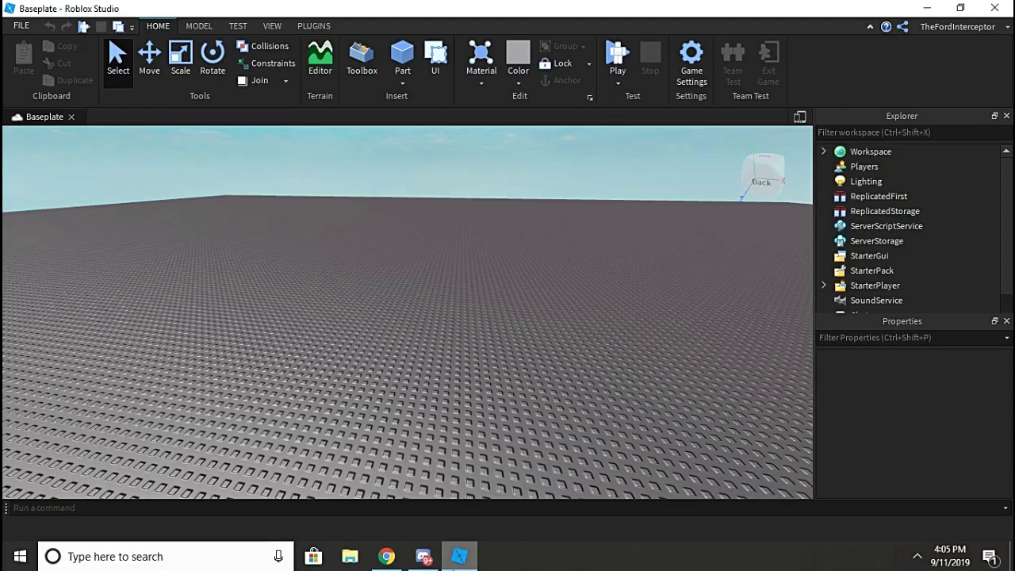
Insert the [FREE] Las Vegas and [FREE] NYPD 2015 police vehicle models from your own Toolbox creations into the workspace.
double_click(160, 31)
left_click(160, 30)
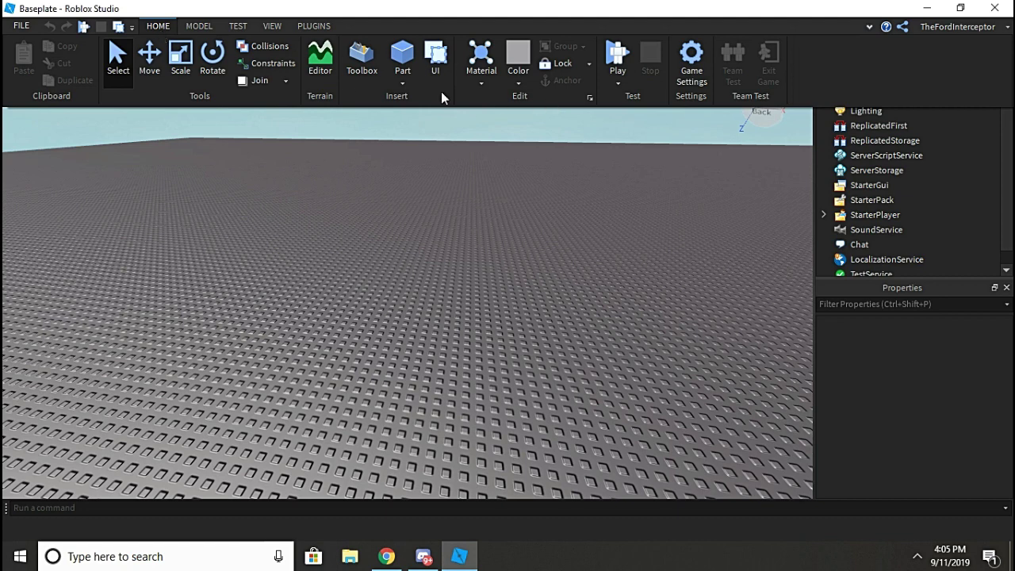
left_click(355, 79)
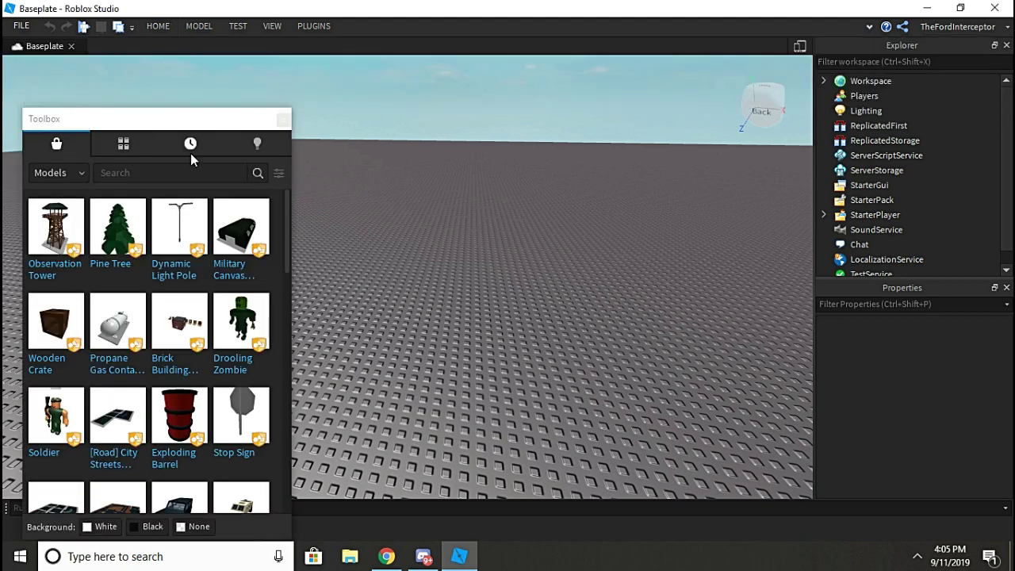
left_click(190, 151)
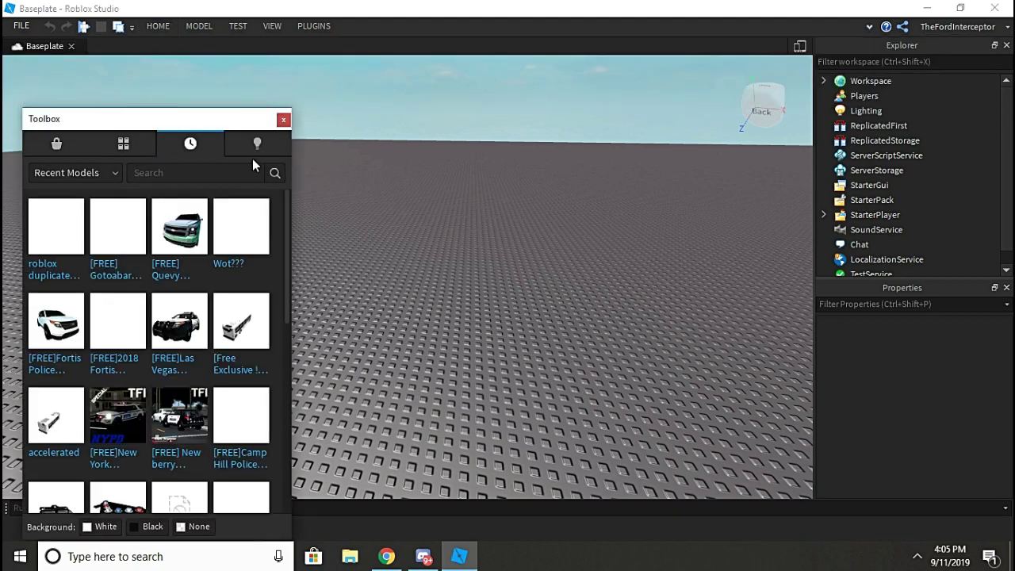
left_click(260, 144)
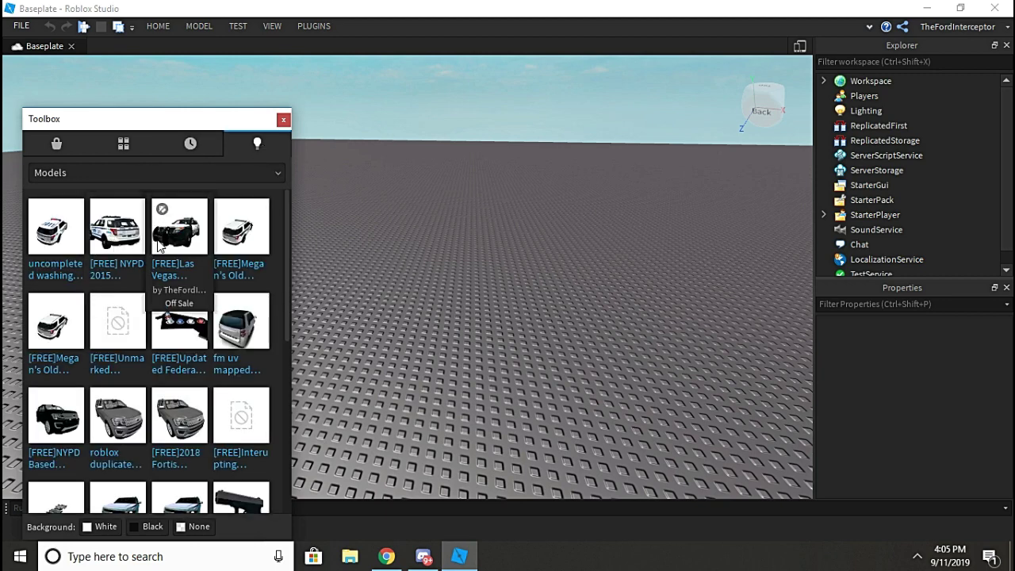
left_click_drag(178, 237, 415, 217)
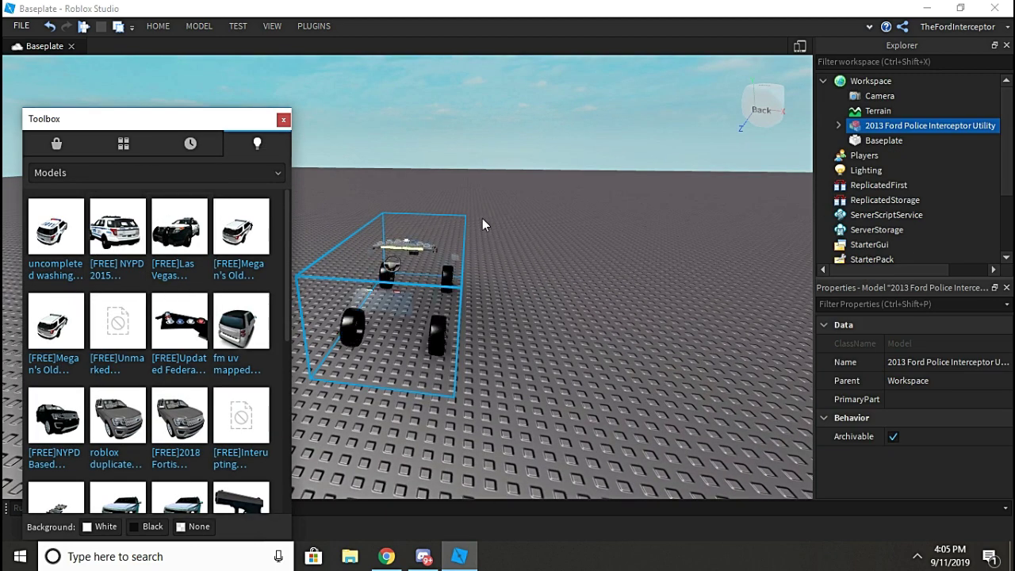
right_click_drag(488, 221, 489, 221)
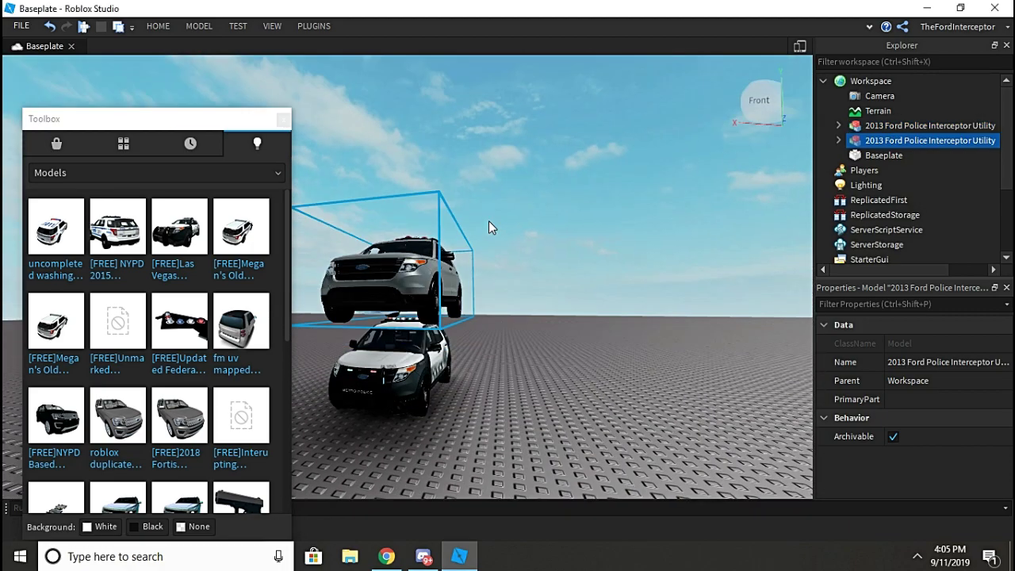
right_click_drag(489, 221, 488, 222)
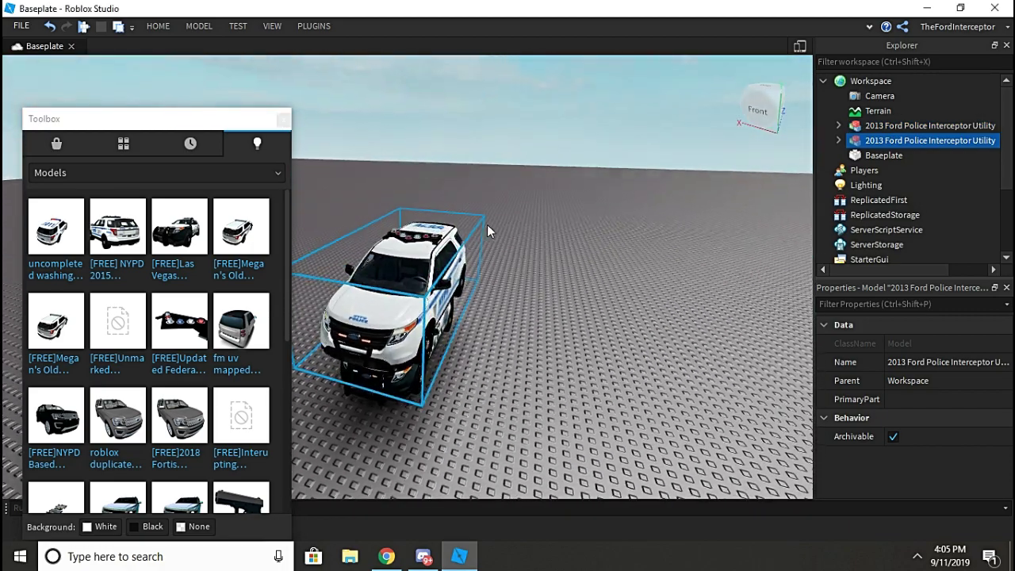
Move the NYPD vehicle down onto the baseplate so it stands close alongside the Las Vegas vehicle.
left_click_drag(406, 321, 548, 393)
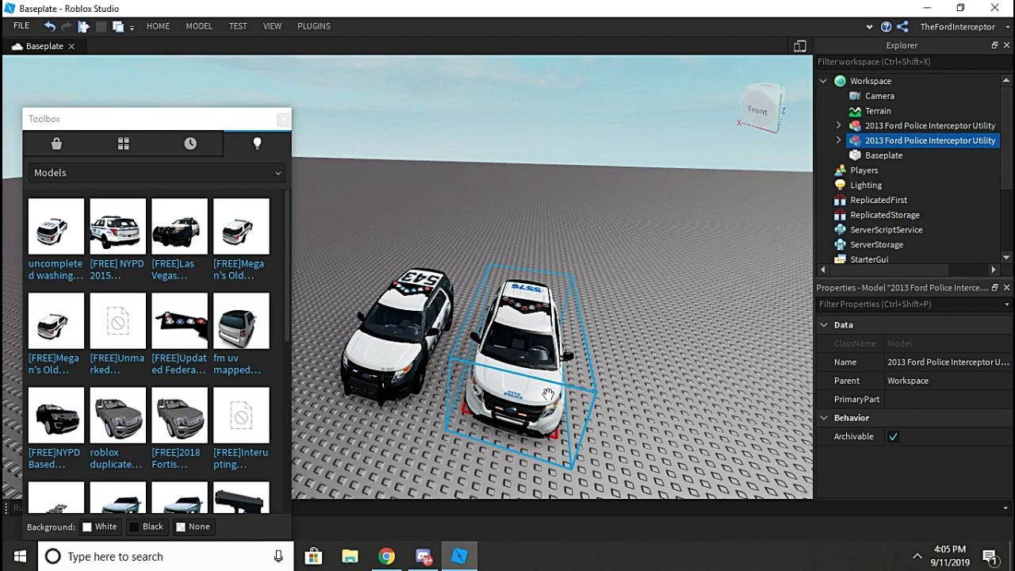
left_click(283, 118)
left_click(199, 25)
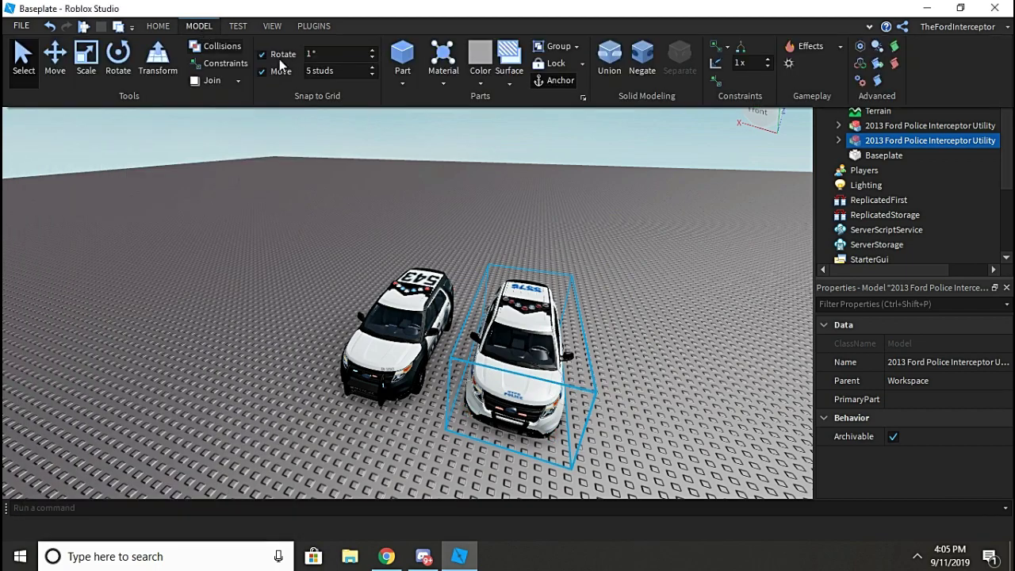
right_click_drag(454, 133, 454, 135)
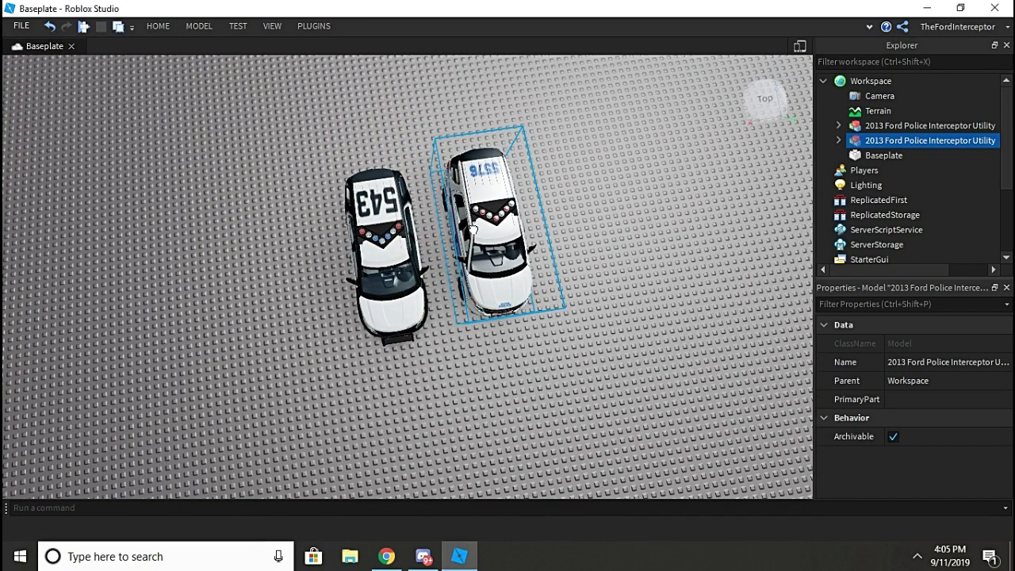
left_click_drag(473, 231, 447, 252)
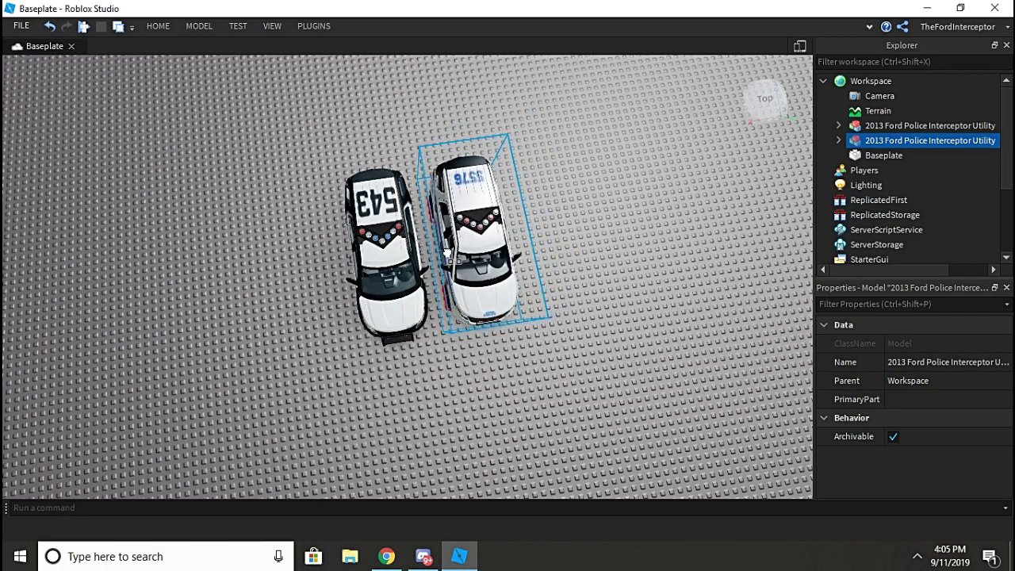
right_click_drag(508, 218, 476, 222)
left_click(479, 220)
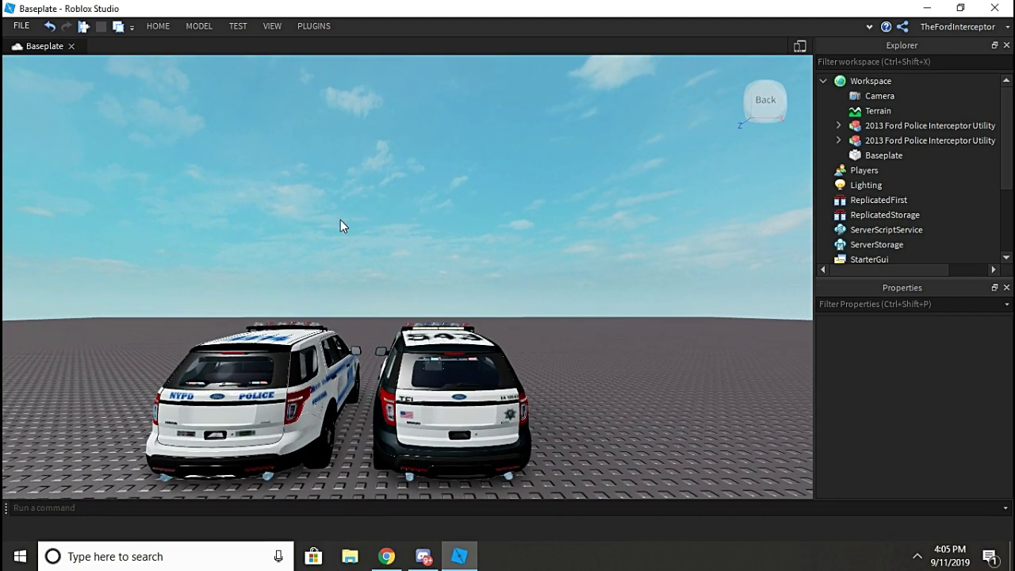
Add a BloomEffect to the Lighting service.
left_click(892, 185)
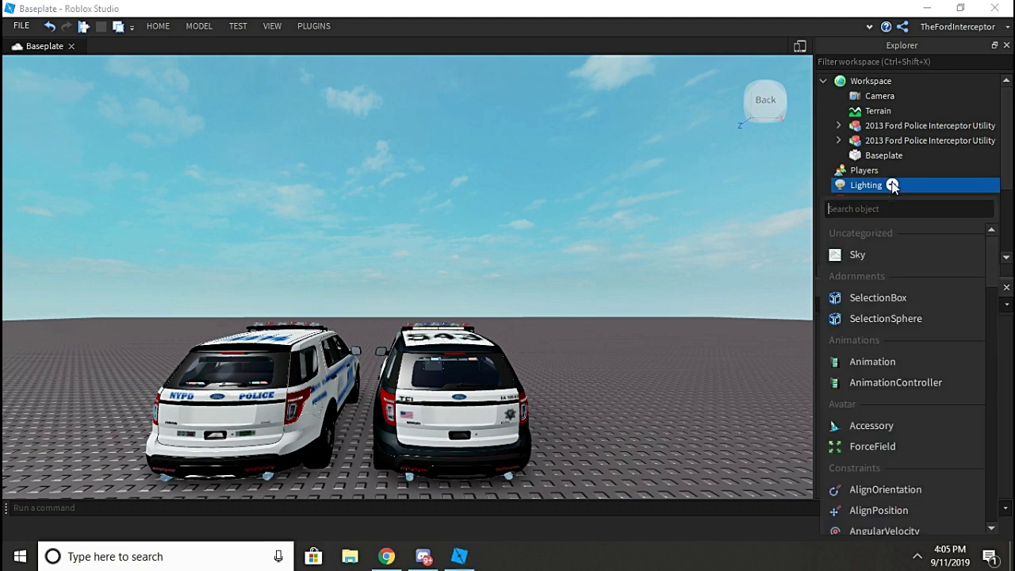
type("bl")
key("Escape")
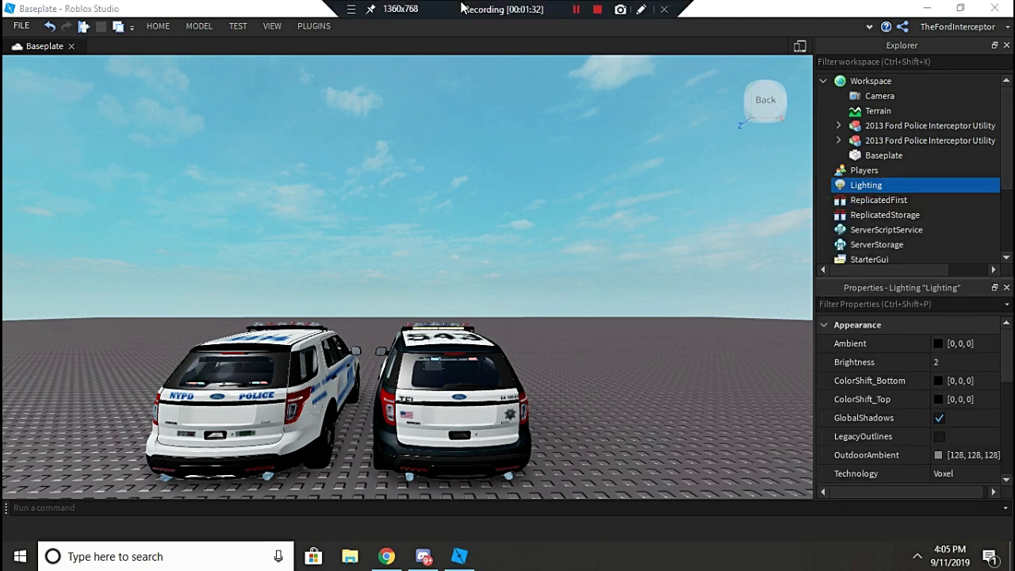
left_click(891, 184)
type("Blo")
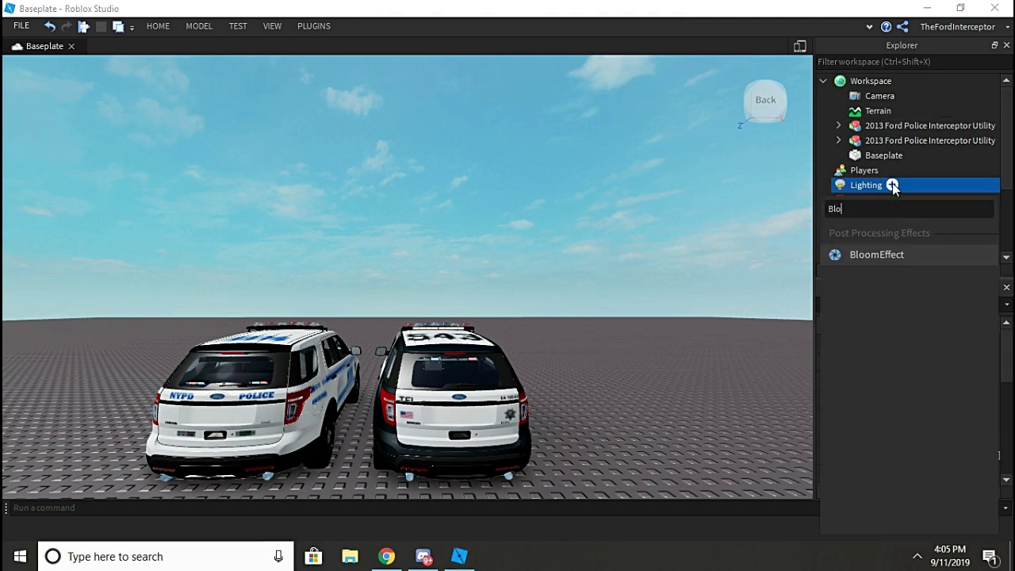
key("Escape")
left_click(876, 200)
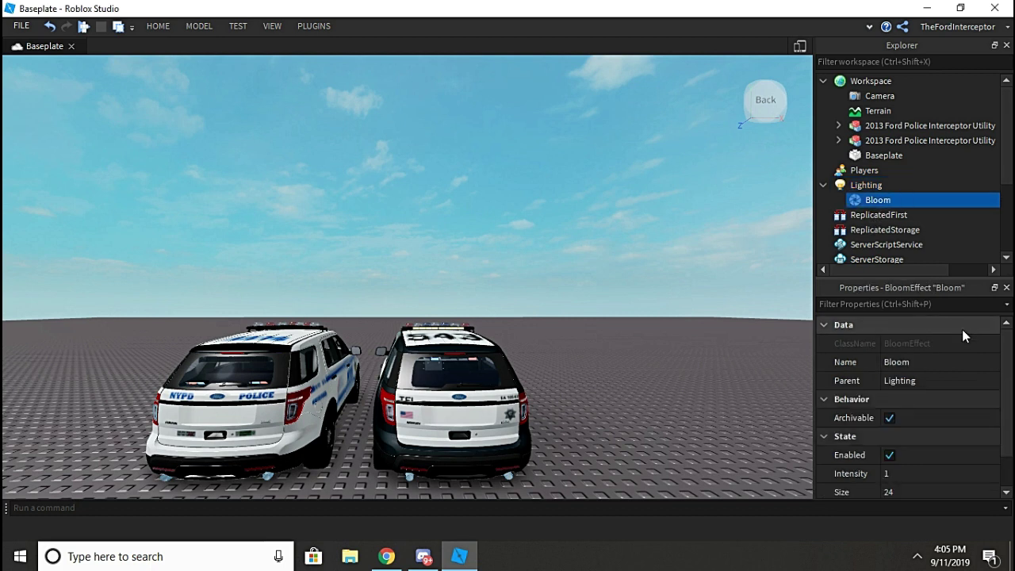
Set the Bloom effect's Intensity to 6, Size to 60 and Threshold to 1.3.
type("6")
left_click(907, 491)
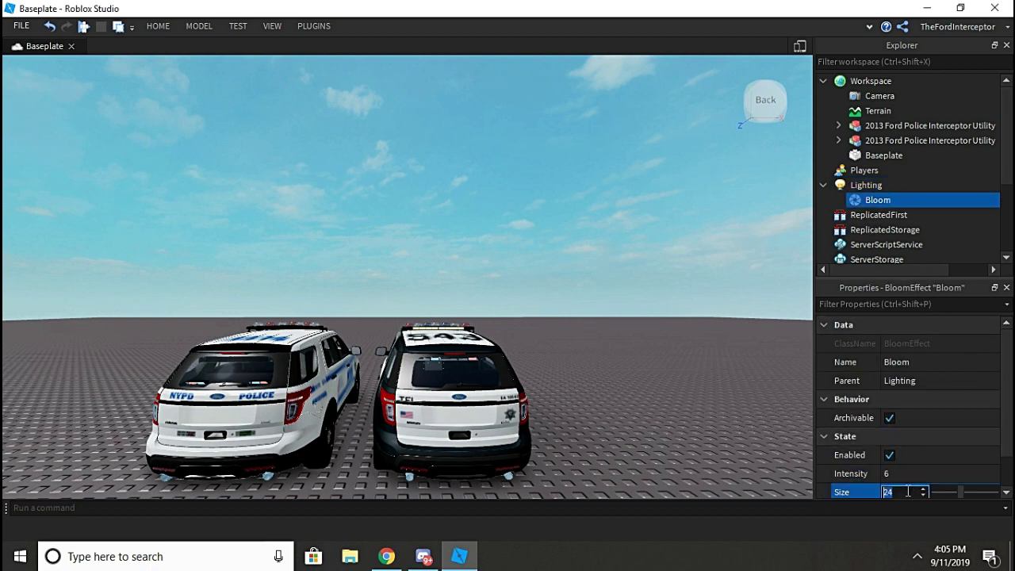
type("60")
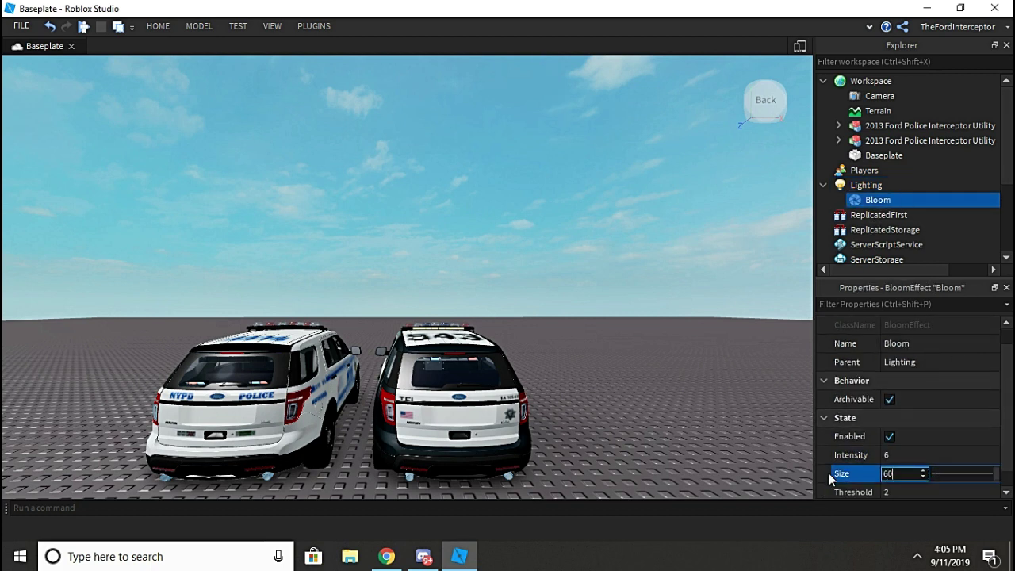
type("1.3")
key("Return")
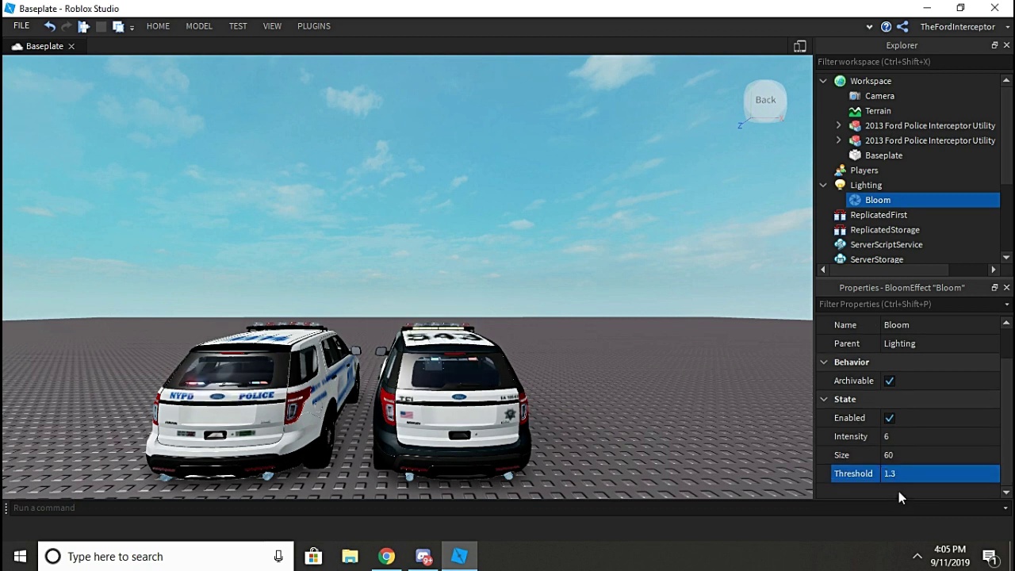
left_click(838, 141)
scroll(834, 139, "down", 2)
scroll(855, 127, "up", 2)
left_click(838, 141)
Insert the 2018 Ford Expedition Platinum model and move its PUT THIS IN LIGHTING sky into Lighting.
left_click(157, 25)
left_click(362, 62)
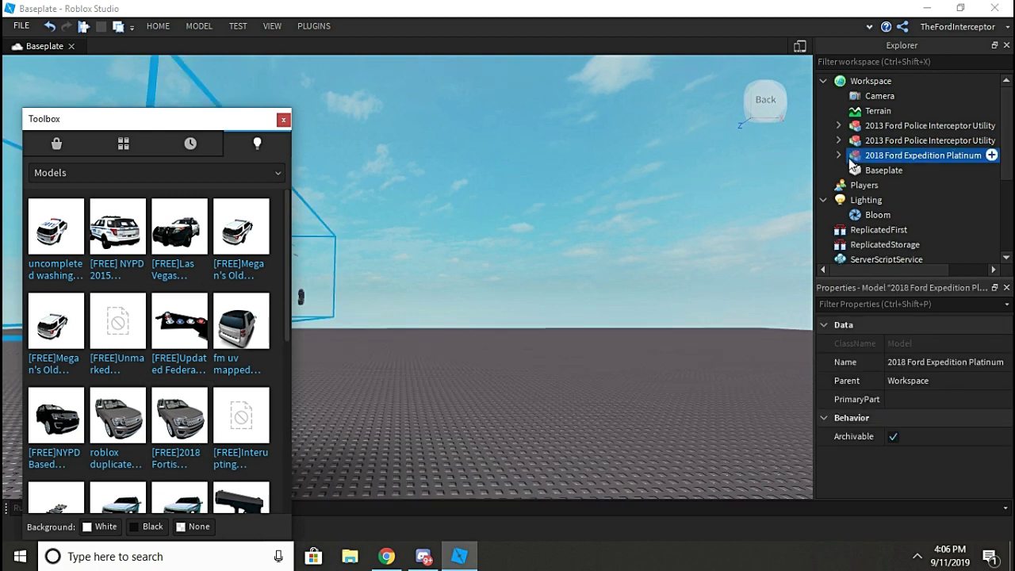
left_click(839, 155)
mouse_move(892, 168)
left_mouse_down()
mouse_move(901, 198)
mouse_move(888, 138)
mouse_move(880, 157)
left_mouse_up()
Delete the 2018 Ford Expedition Platinum model from the workspace and close the Toolbox.
scroll(880, 158, "up", 4)
left_click(880, 157)
key("Delete")
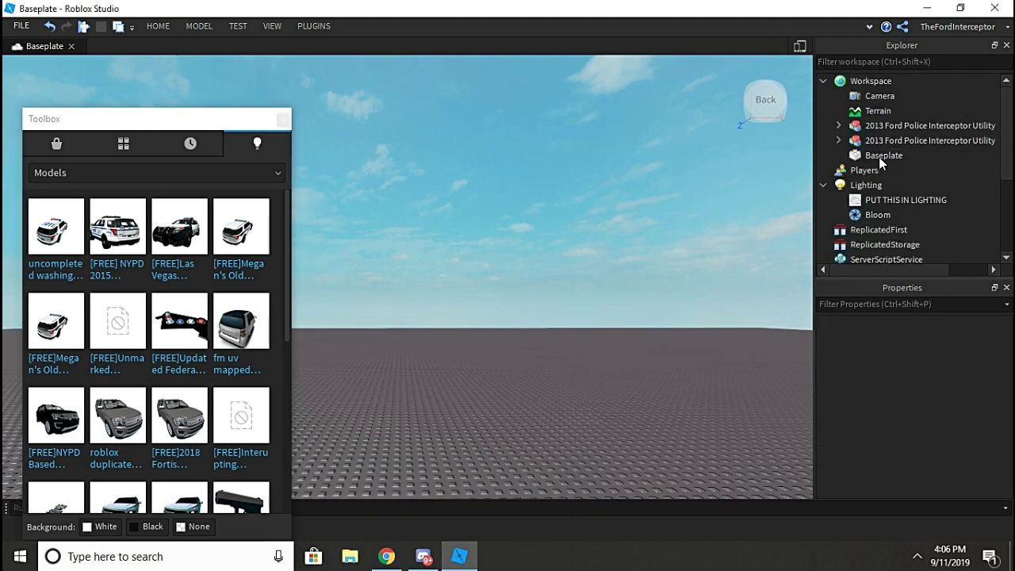
left_click(863, 201)
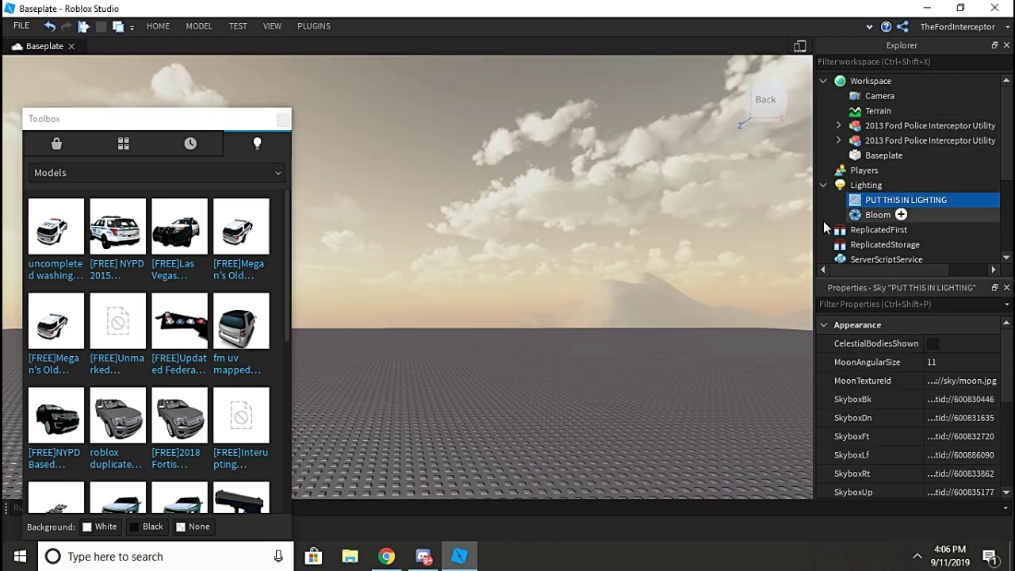
left_click(282, 120)
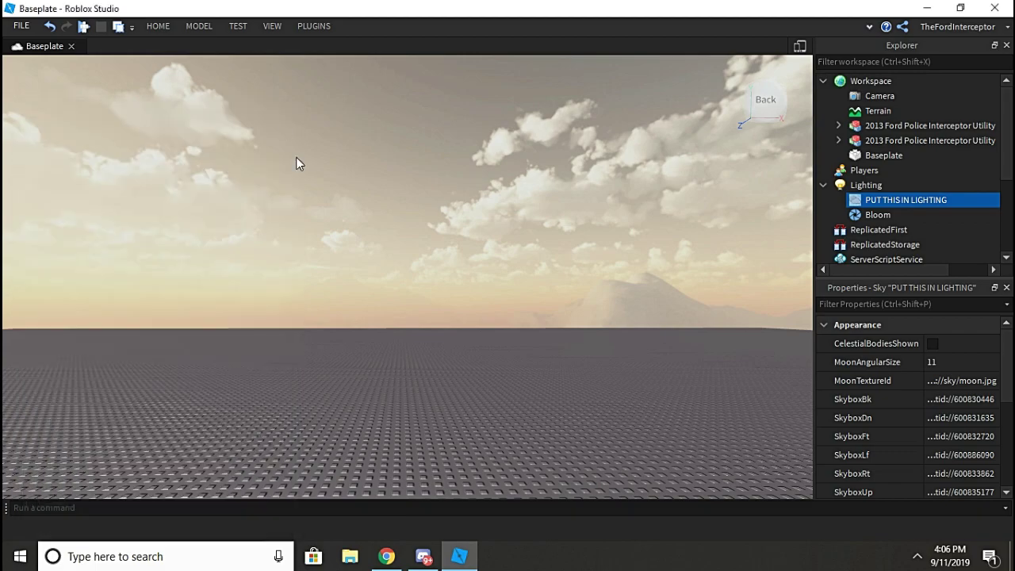
Focus the view on the police vehicles and set the Lighting service's Technology to ShadowMap.
right_click_drag(349, 236, 356, 249)
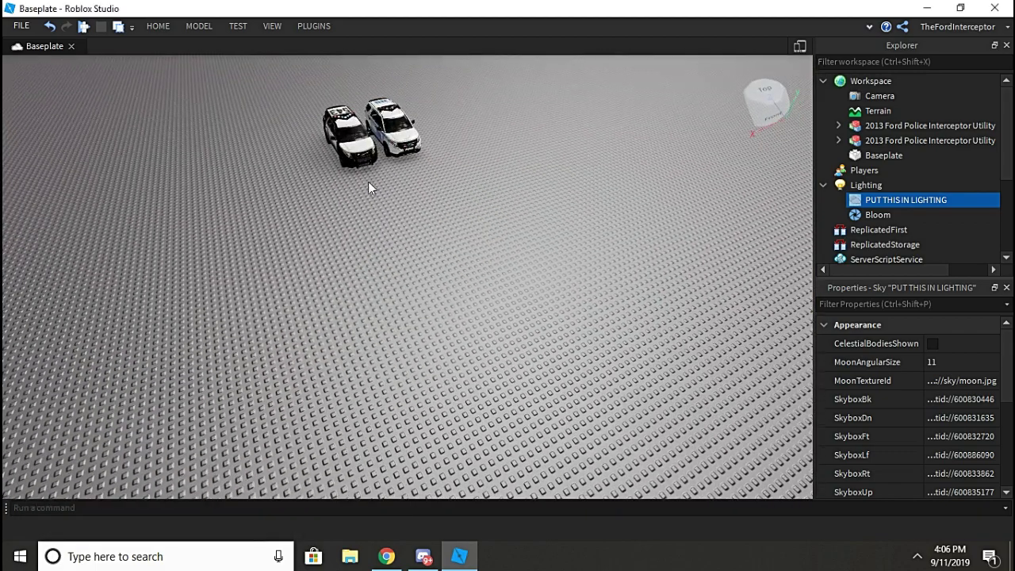
left_click(370, 158)
key("f")
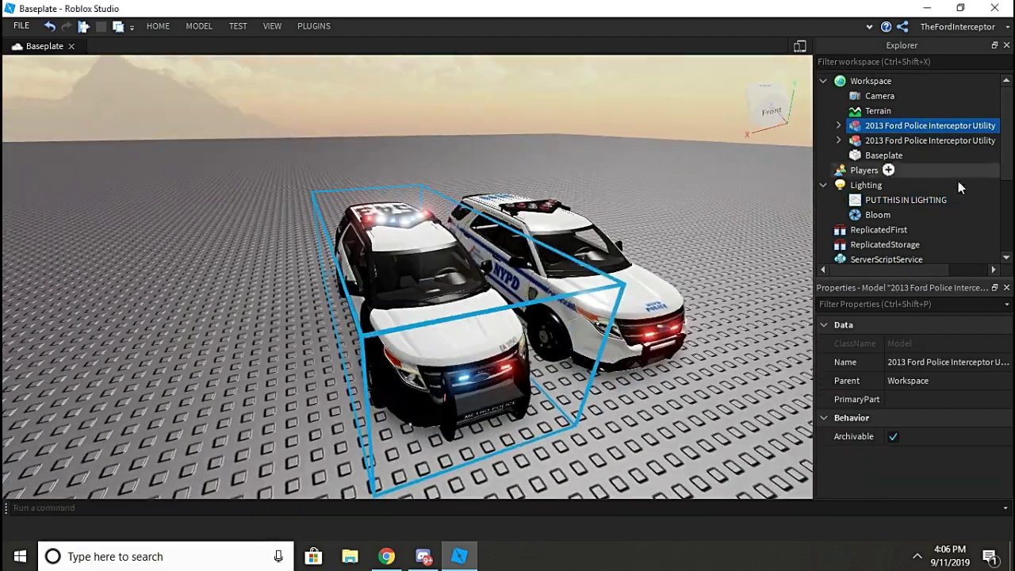
left_click(955, 185)
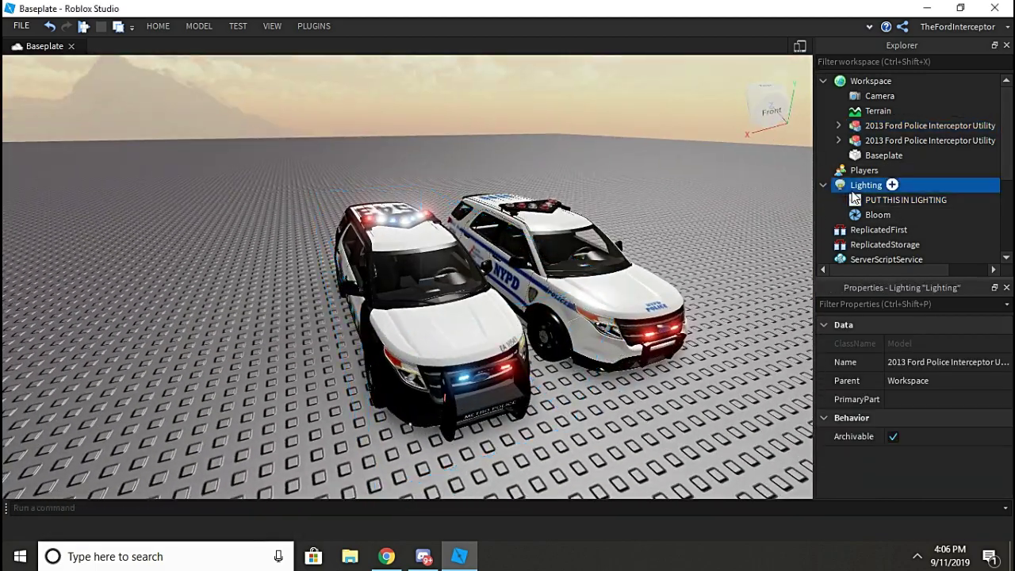
left_click(961, 477)
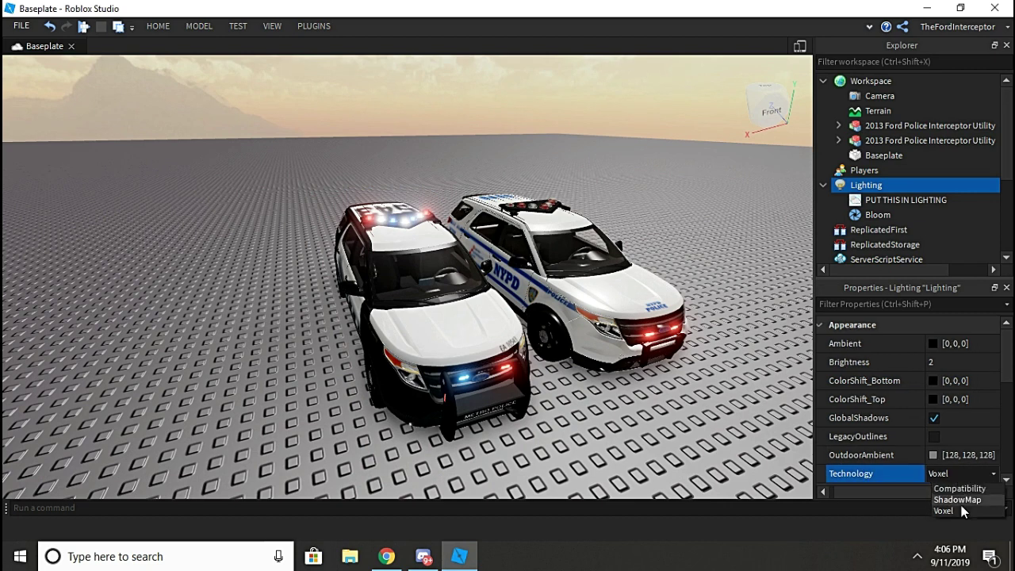
left_click(962, 498)
Set the Lighting service's ShadowSoftness to 1 and deselect everything in the scene.
scroll(965, 379, "down", 3)
scroll(983, 378, "up", 2)
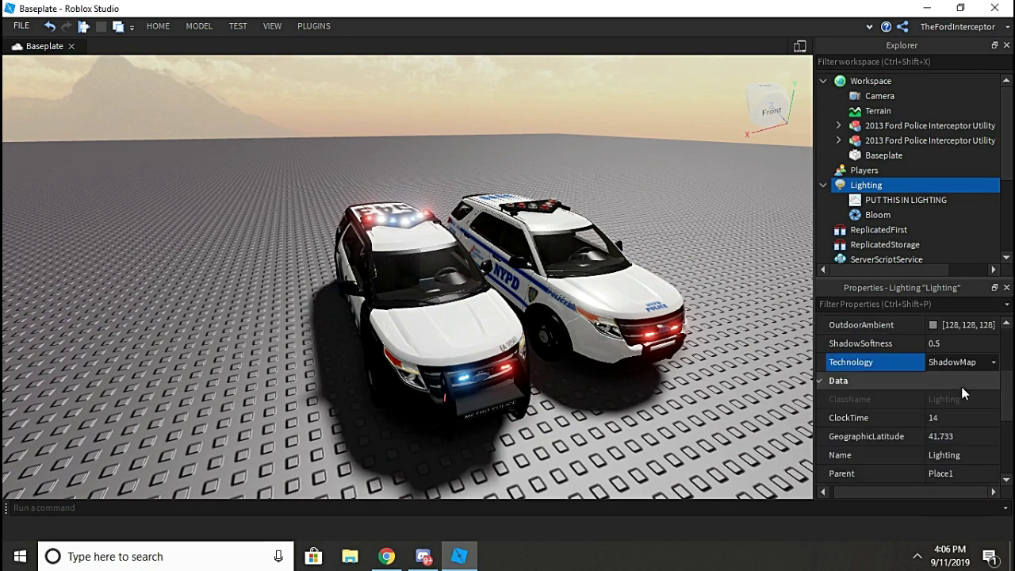
left_click(952, 399)
type("1")
left_click(479, 300)
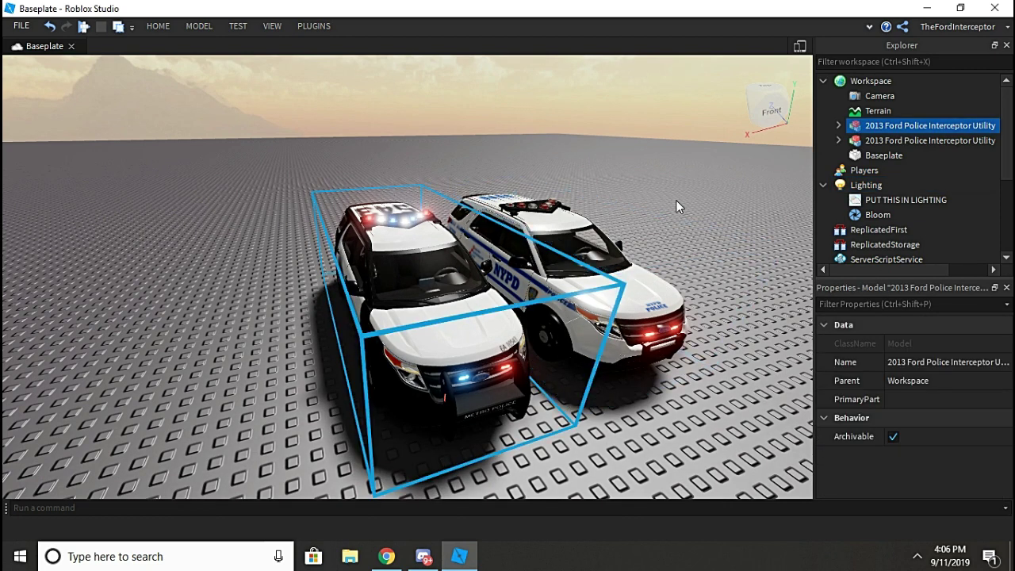
left_click(675, 199)
Move the NYPD vehicle slightly farther away from the black-and-white police vehicle and deselect it.
right_click_drag(572, 211, 527, 247)
left_click(527, 248)
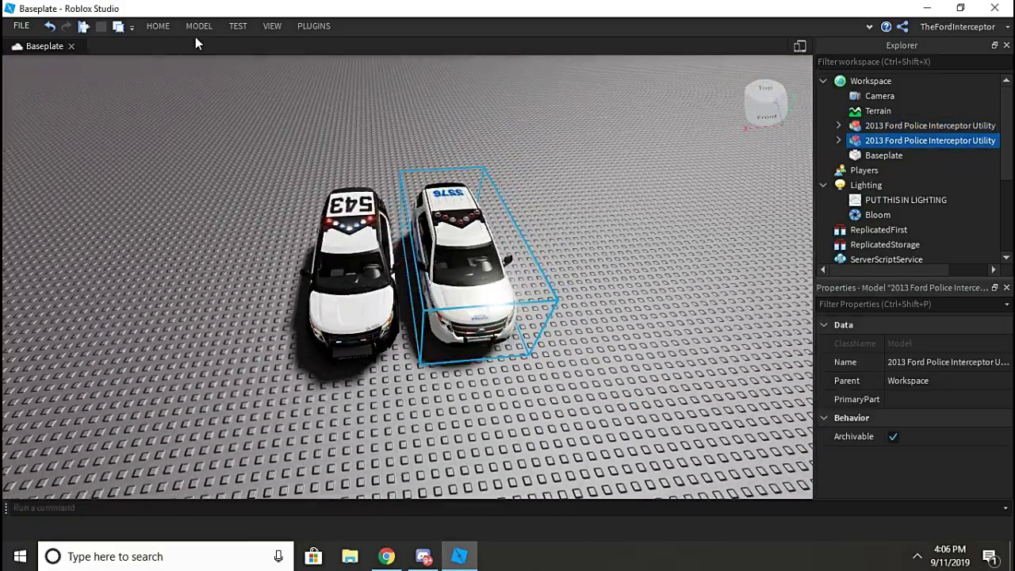
left_click(158, 26)
left_click(150, 60)
left_click_drag(553, 249, 573, 248)
left_click(293, 128)
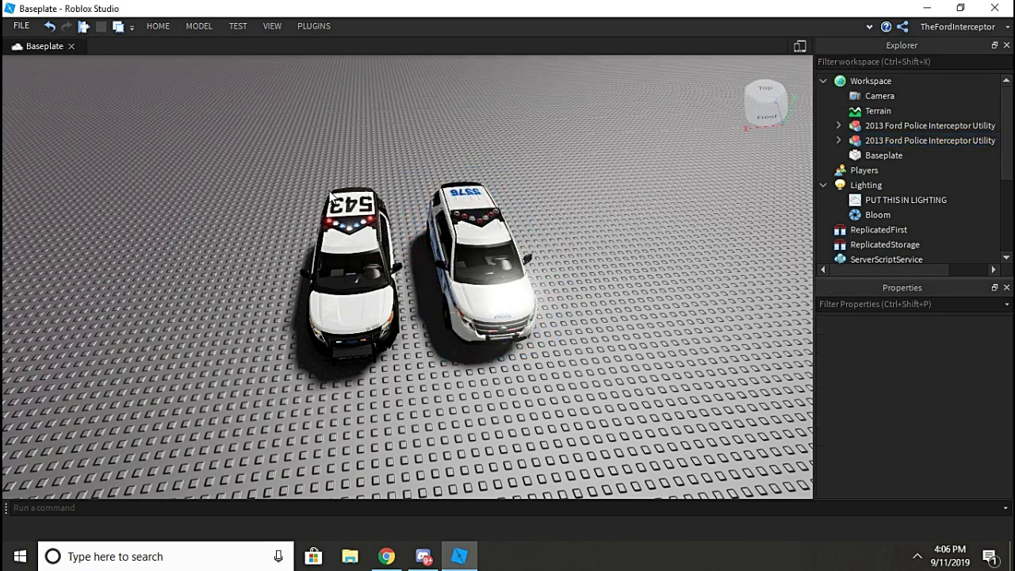
left_click(508, 103)
Start a playtest and walk the character into the driver's seat of the black-and-white police vehicle.
key("F5")
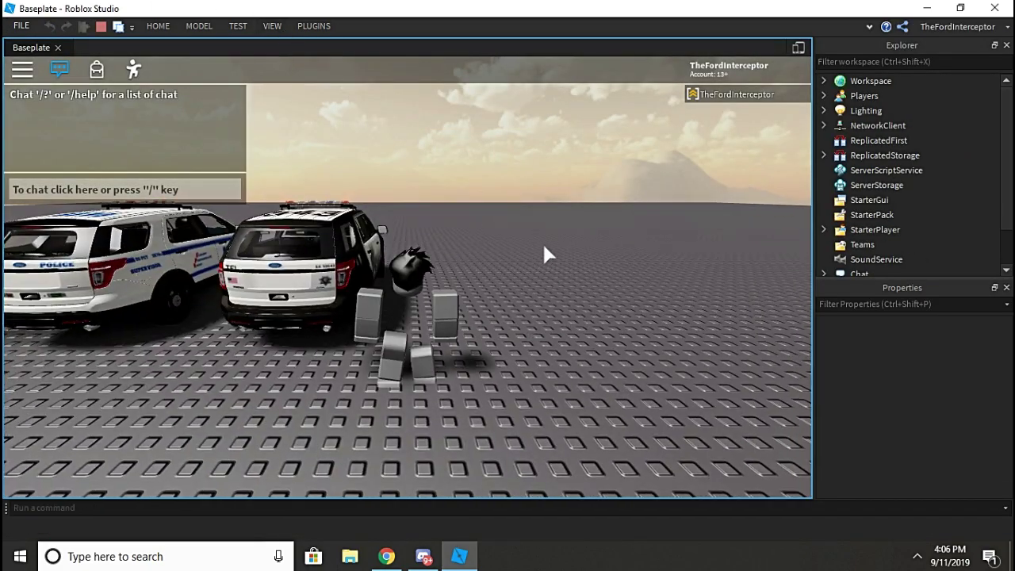
right_click_drag(544, 244, 615, 211)
key("w")
key("w")
scroll(555, 241, "down", 4)
scroll(615, 211, "up", 4)
scroll(615, 211, "up", 2)
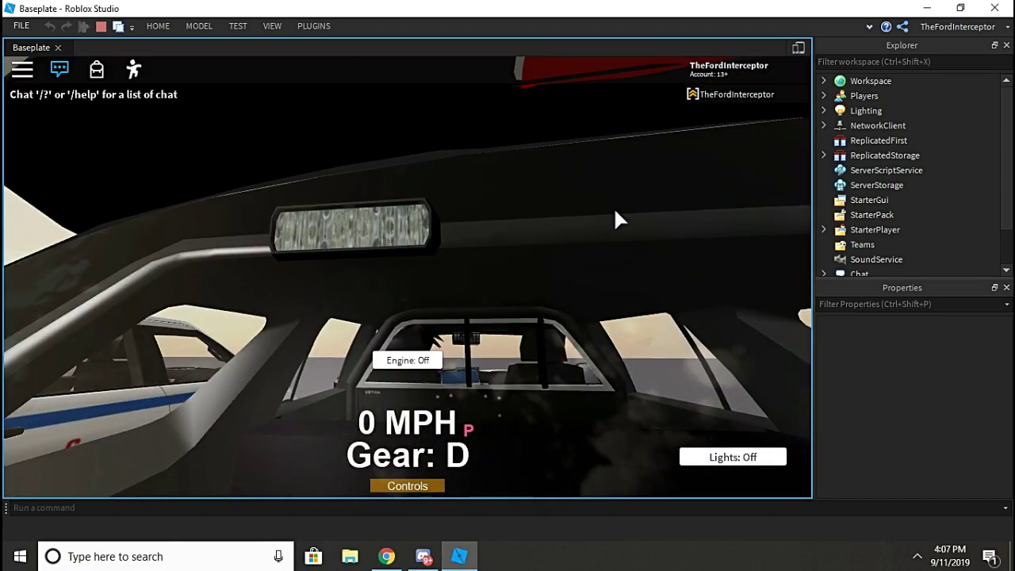
Examine the shadows and roof light bars of both vehicles from behind and from above.
scroll(616, 212, "down", 5)
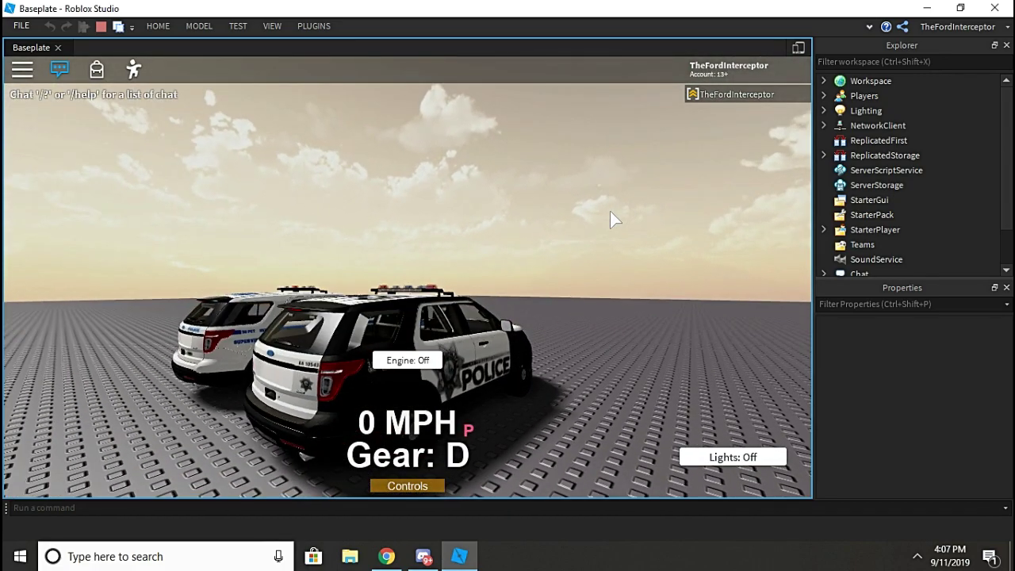
right_click_drag(615, 218, 458, 358)
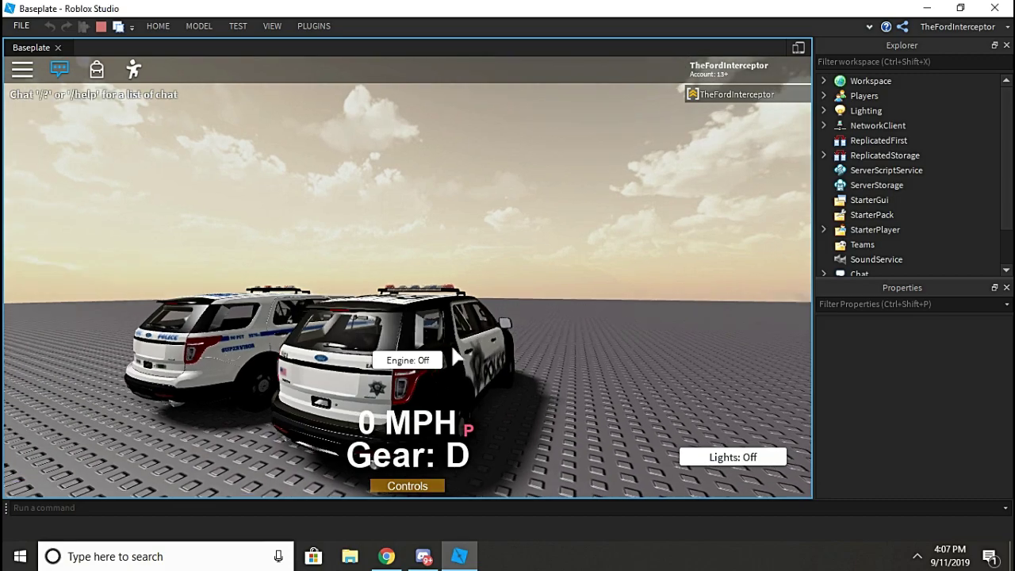
right_click_drag(402, 395, 579, 367)
right_click_drag(482, 377, 266, 251)
scroll(481, 377, "up", 4)
scroll(481, 376, "down", 4)
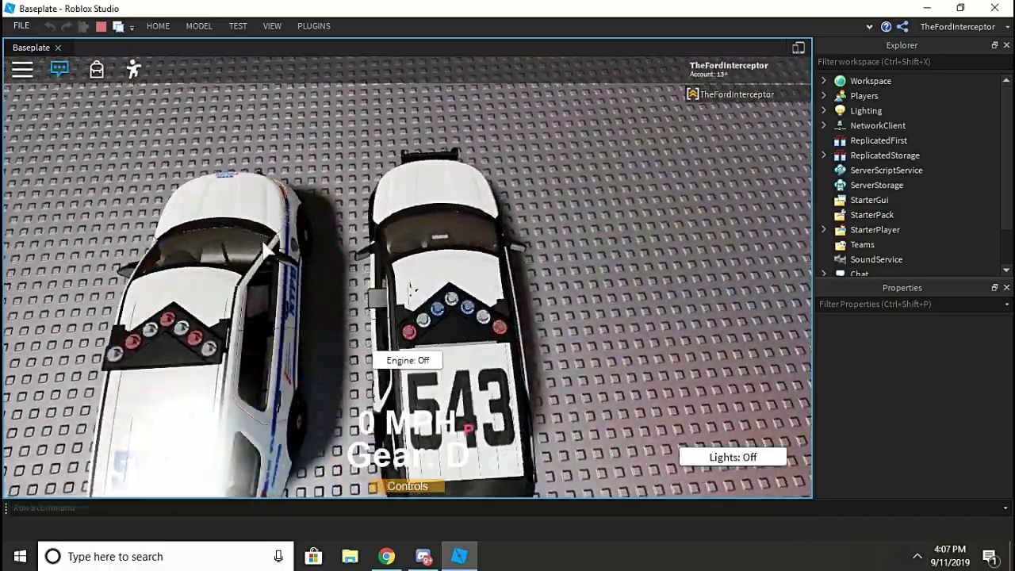
scroll(501, 304, "up", 5)
scroll(500, 304, "down", 2)
right_click_drag(500, 301, 555, 296)
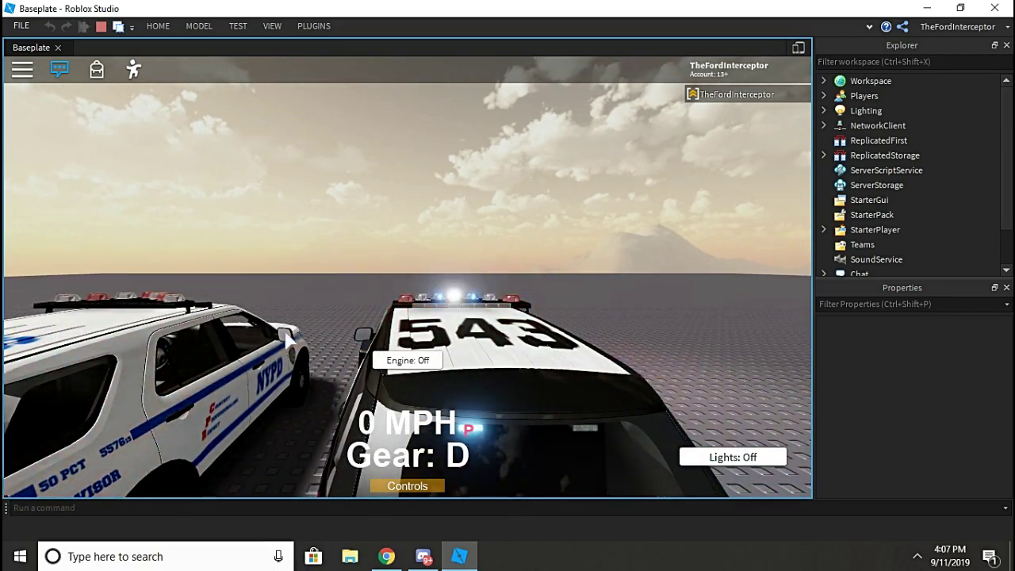
Compare the light bar's bloom glow from the front of the vehicles at near and far camera distances.
right_click_drag(345, 336, 346, 337)
scroll(344, 336, "down", 5)
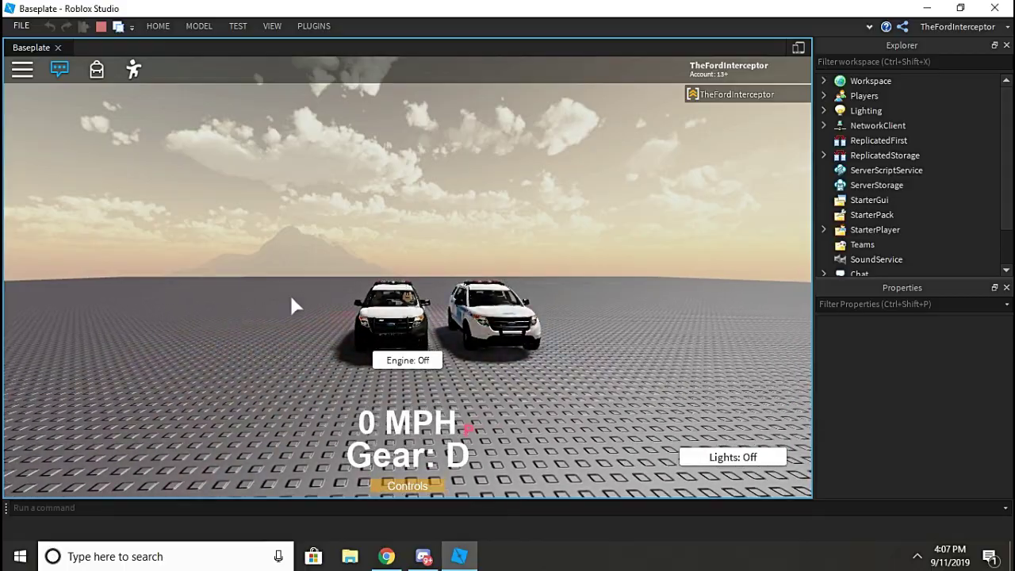
scroll(291, 300, "up", 5)
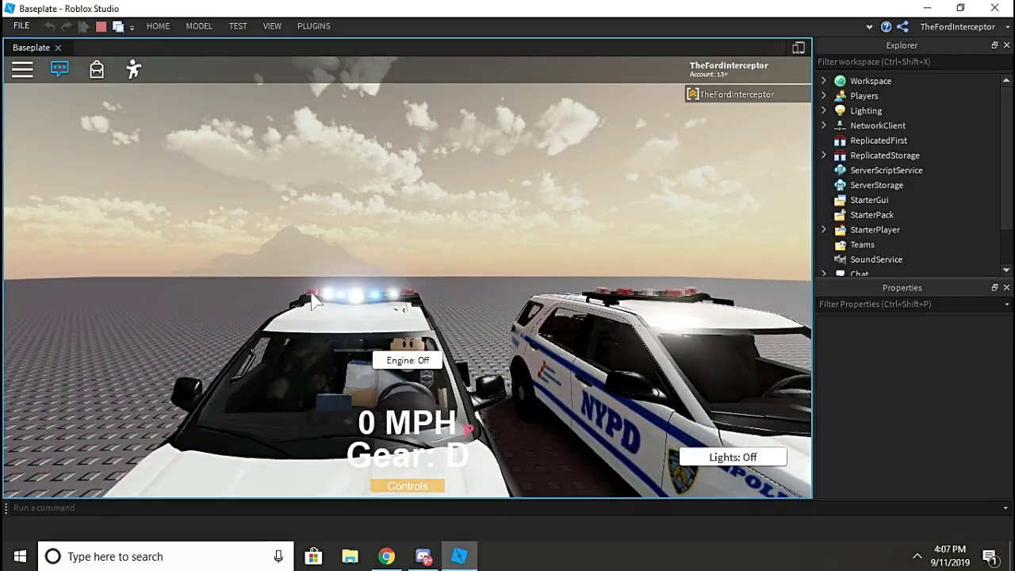
scroll(313, 299, "down", 5)
right_click_drag(313, 299, 329, 286)
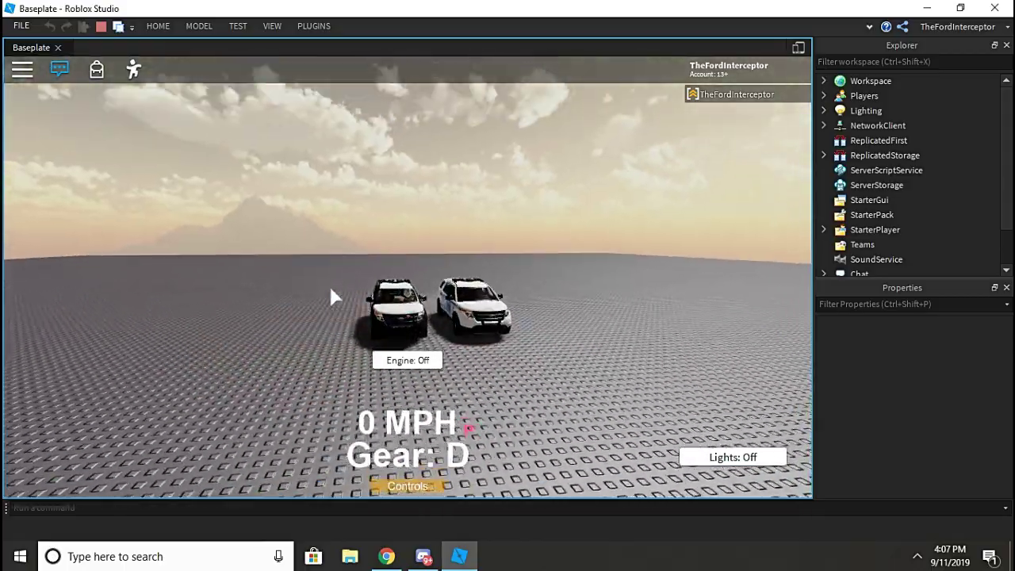
scroll(329, 290, "up", 5)
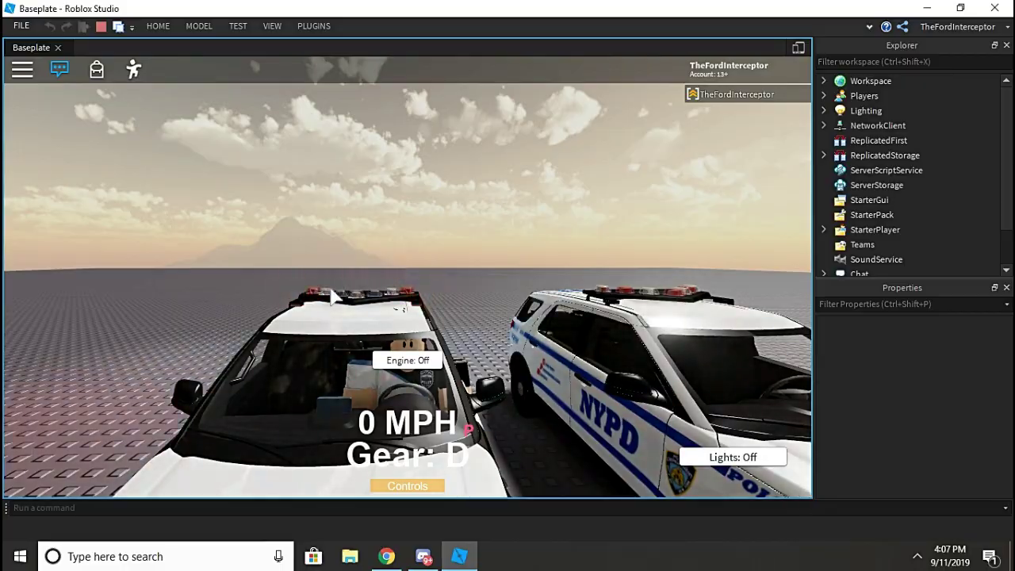
scroll(333, 294, "down", 5)
scroll(333, 295, "up", 5)
right_click_drag(333, 294, 354, 296)
Leave the black-and-white vehicle and get the character into the NYPD vehicle's driver's seat.
key("space")
key("d")
key("w")
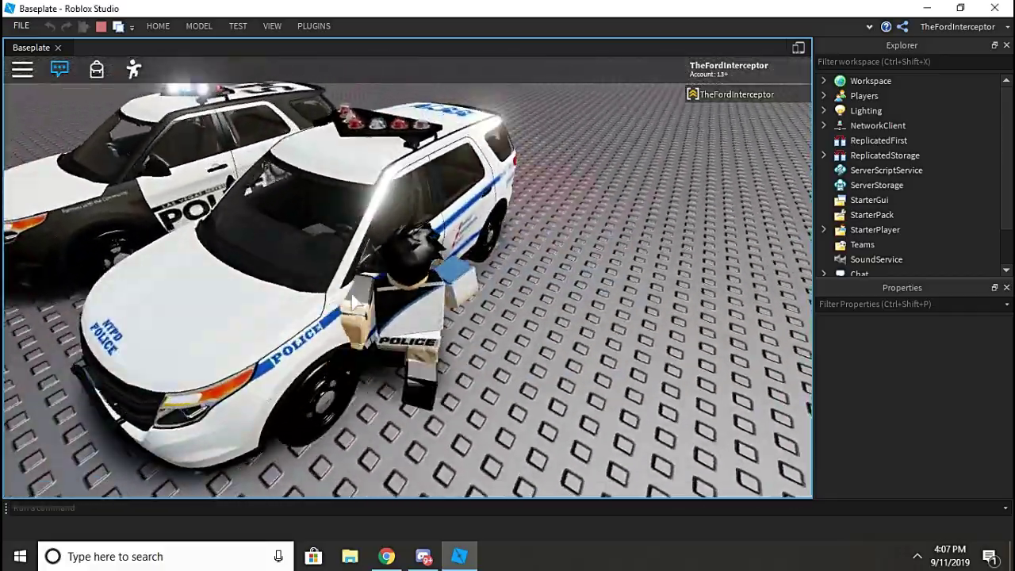
scroll(357, 273, "down", 3)
right_click_drag(379, 247, 379, 245)
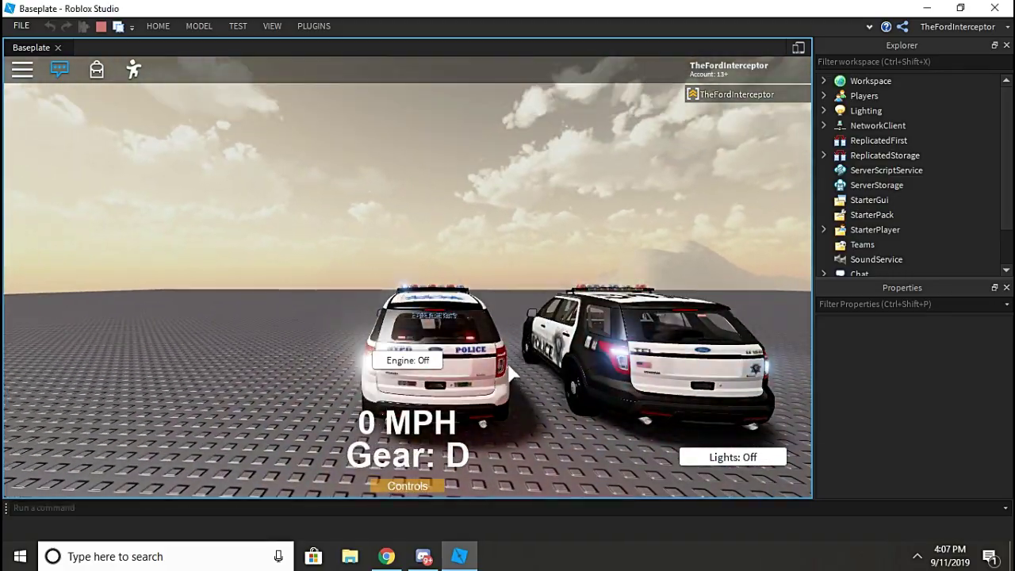
Examine the NYPD vehicle's flashing light bar and bloom glow from behind, the front, above and close up.
right_click_drag(391, 324, 392, 323)
scroll(392, 323, "up", 3)
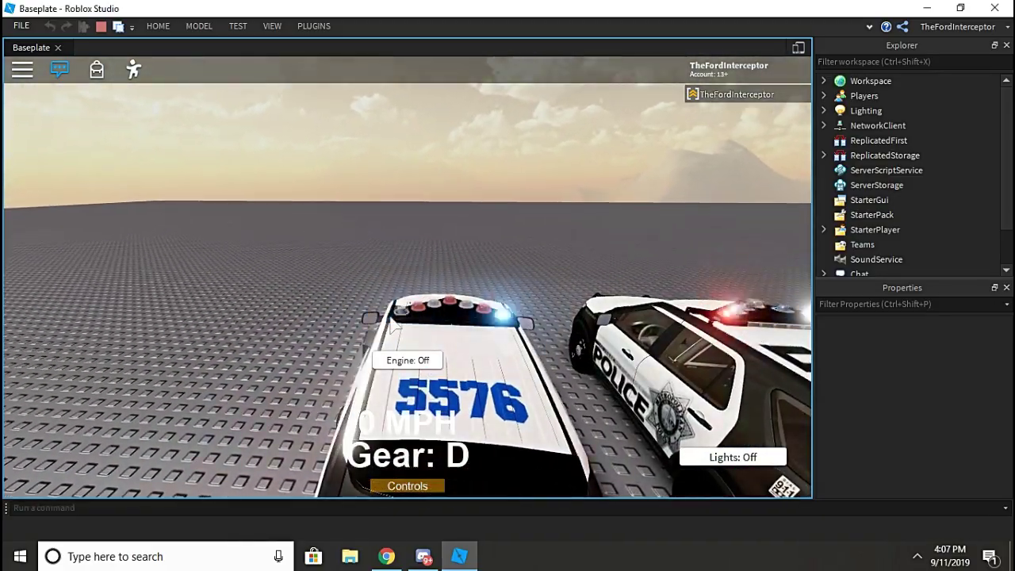
right_click_drag(508, 404, 404, 295)
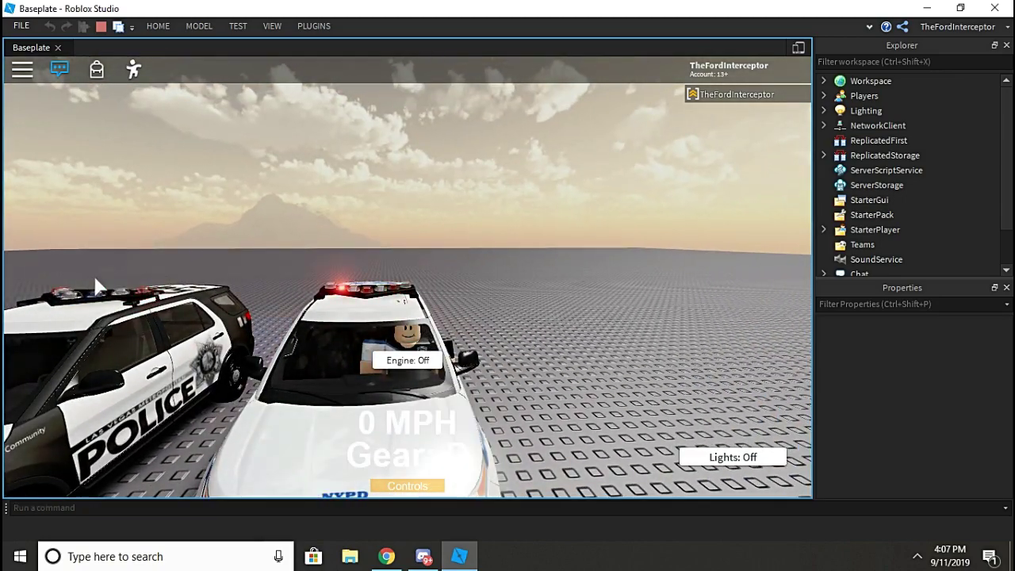
scroll(283, 281, "down", 3)
right_click_drag(283, 281, 283, 281)
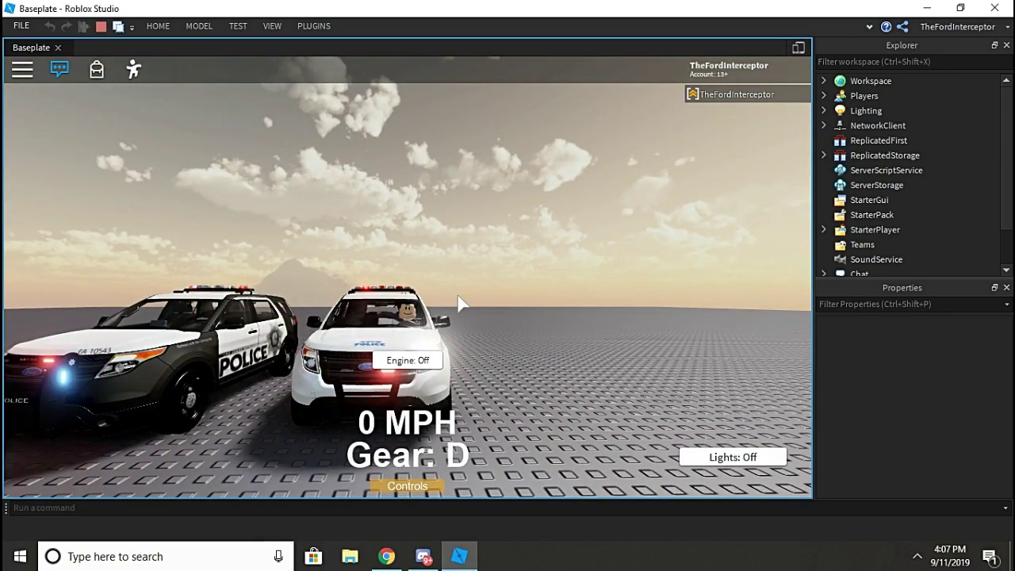
right_click_drag(460, 301, 336, 266)
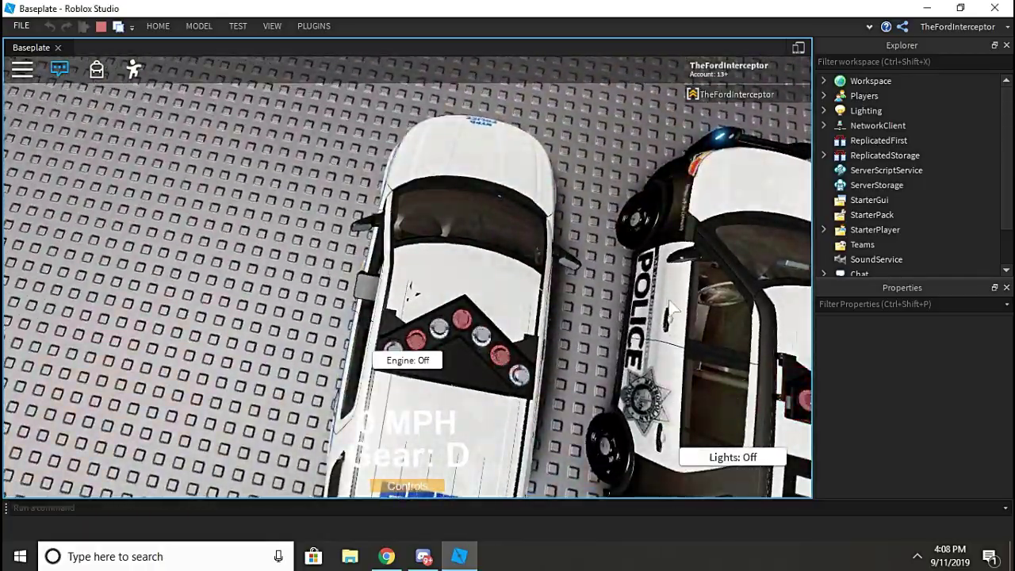
scroll(478, 354, "up", 3)
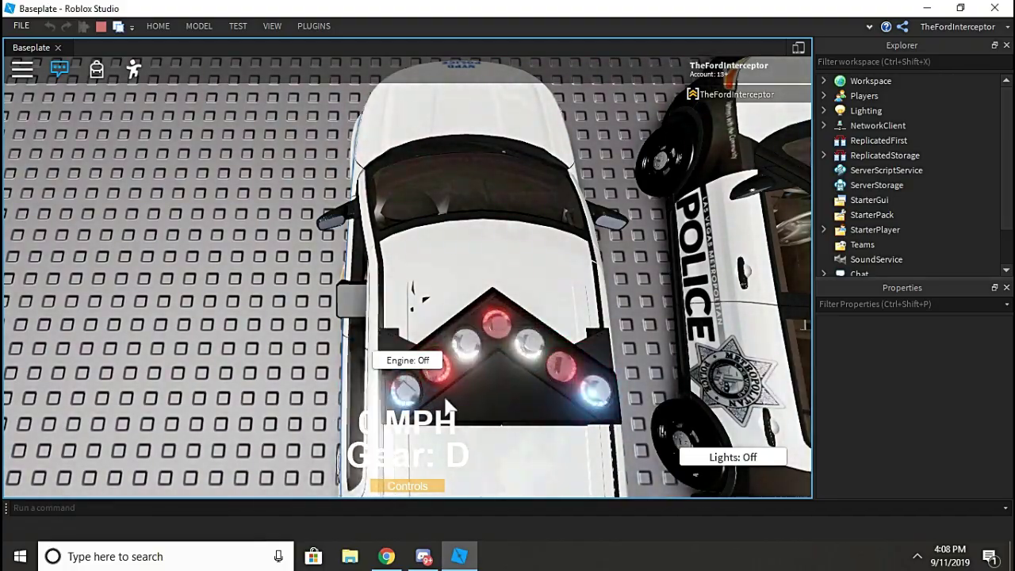
right_click_drag(462, 408, 488, 382)
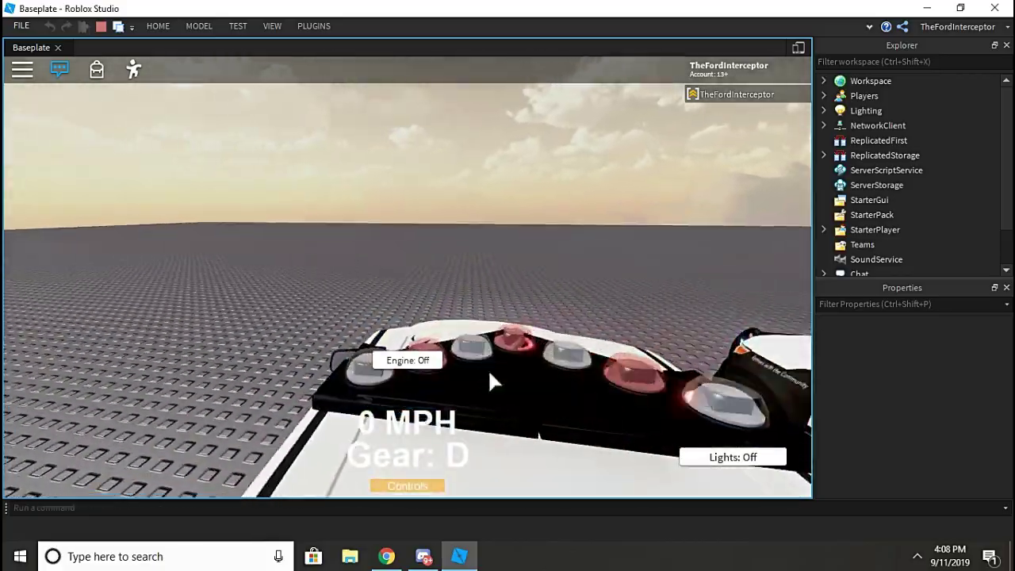
scroll(488, 382, "down", 5)
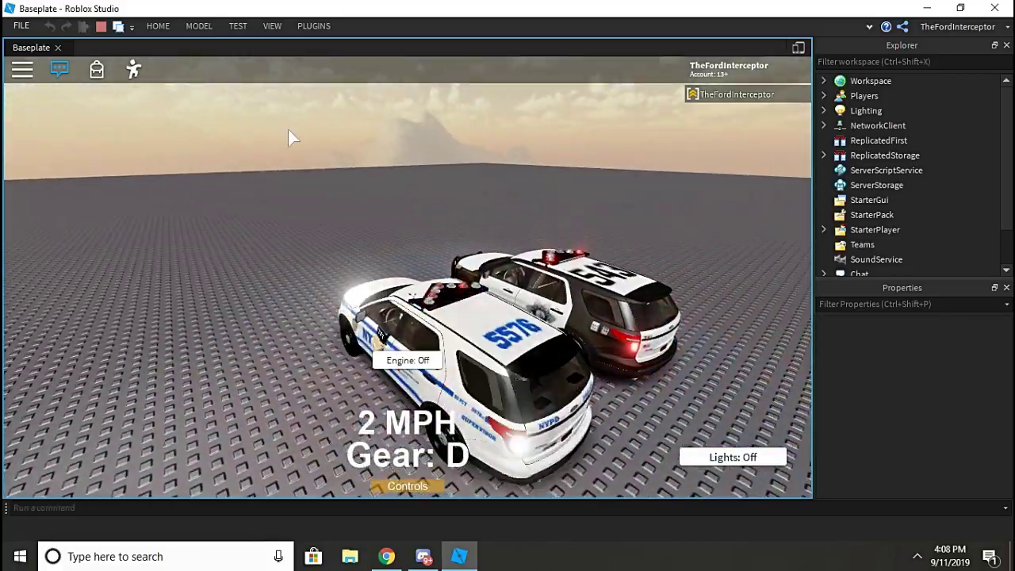
Drive the NYPD vehicle away from the other vehicle and park it on the open baseplate.
key("w")
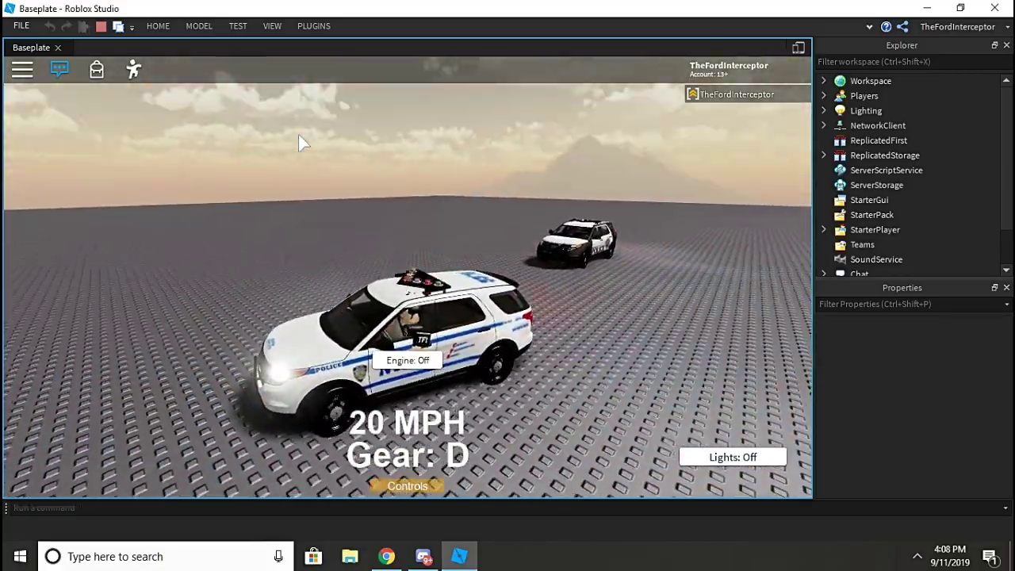
key("a")
key("p")
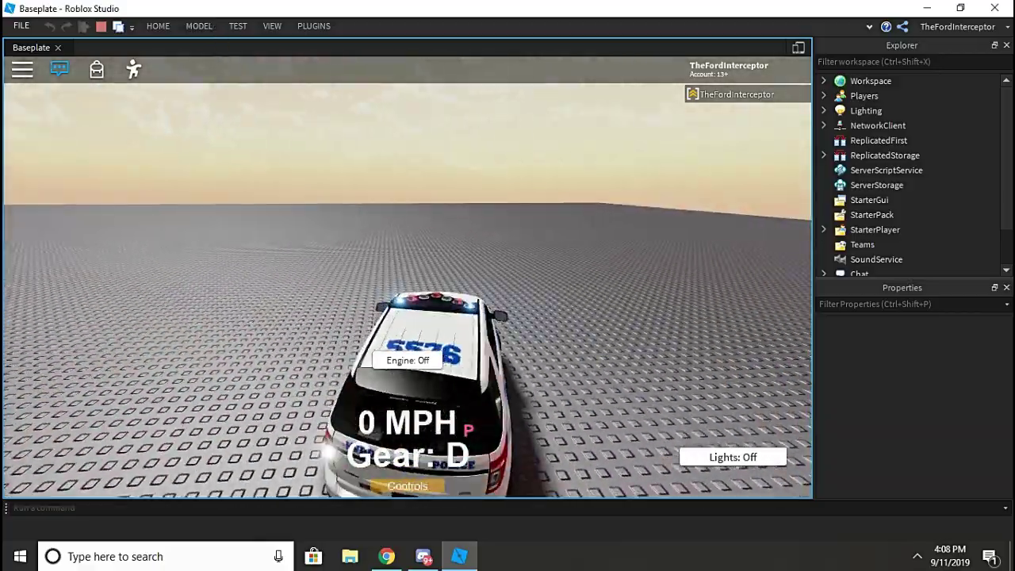
Get the character out of the NYPD vehicle and switch to the free camera.
key("space")
right_click_drag(540, 264, 547, 271)
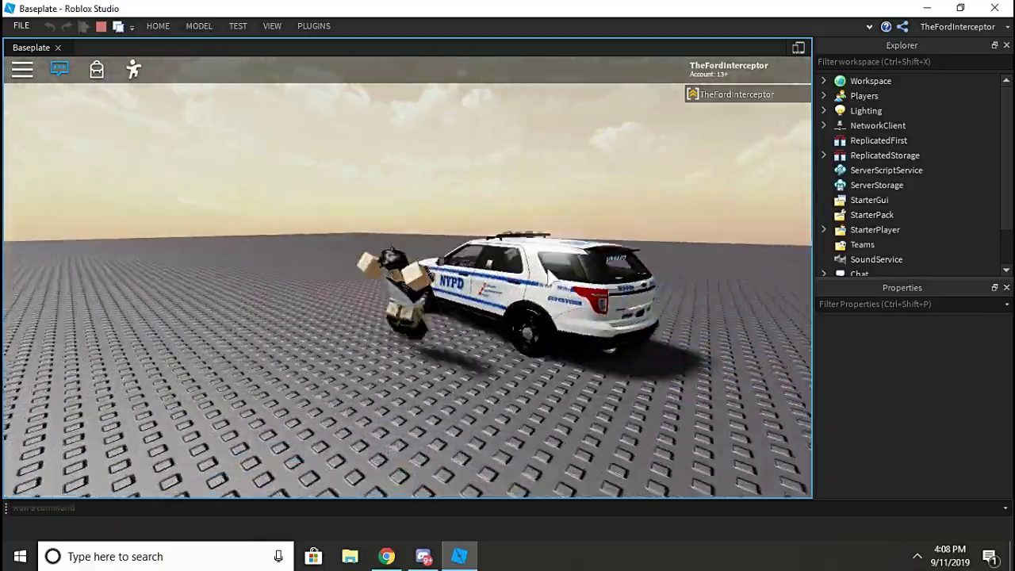
scroll(547, 274, "up", 6)
key("shift+p")
Fly around the NYPD vehicle to examine its rear window message board and its roof lights up close.
key("s")
key("d")
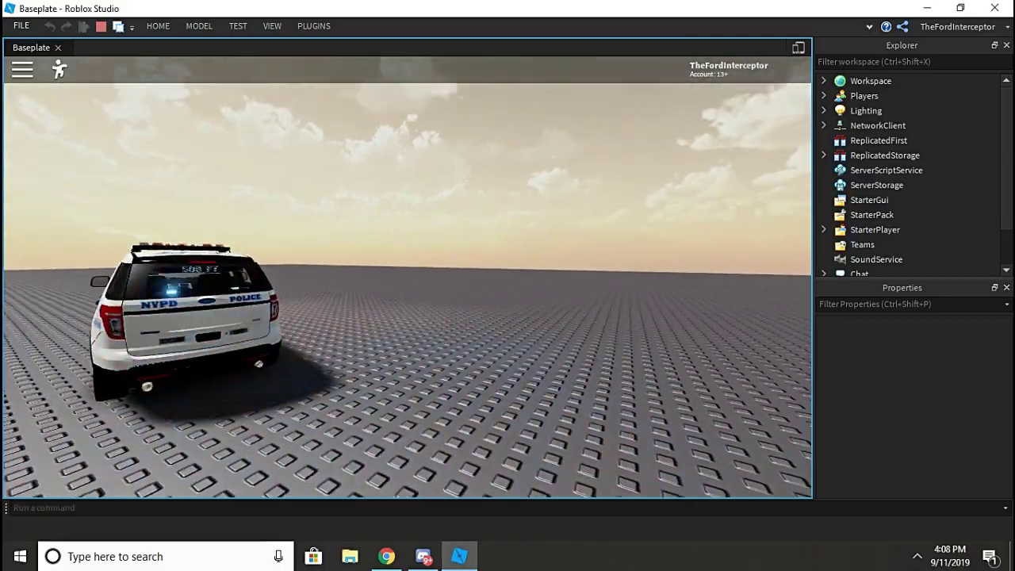
key("w")
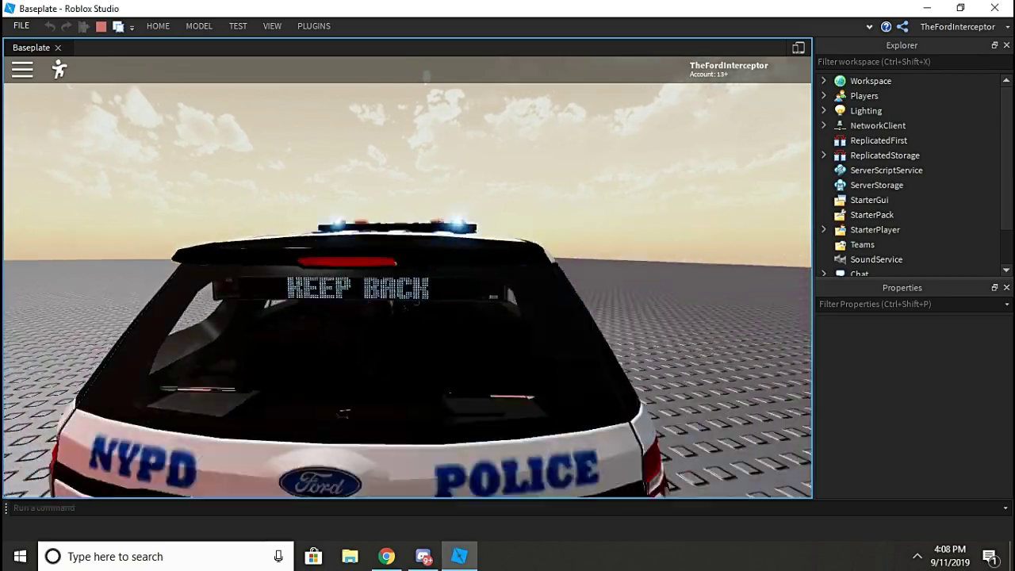
key("s")
key("w")
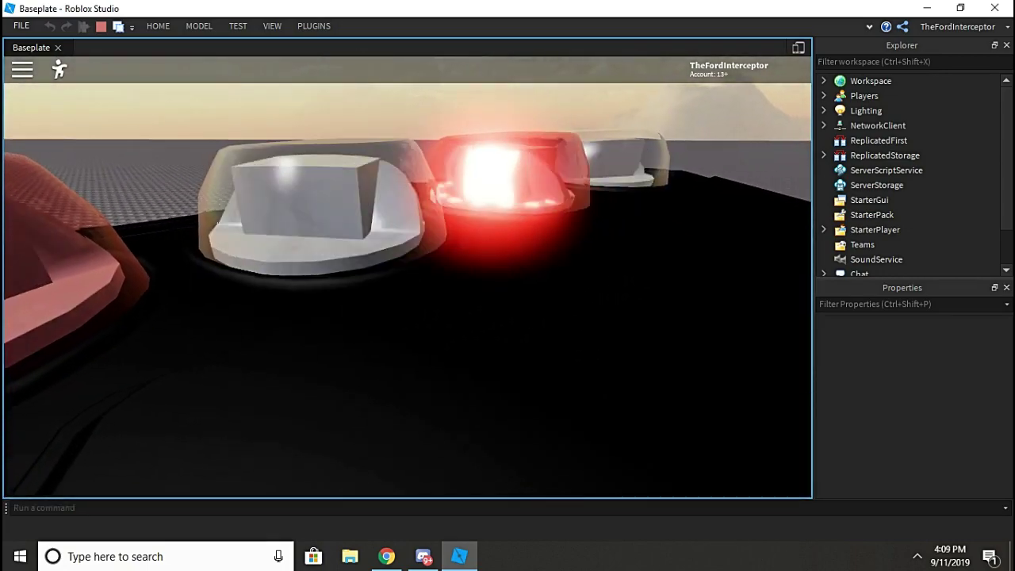
key("super")
left_click(424, 557)
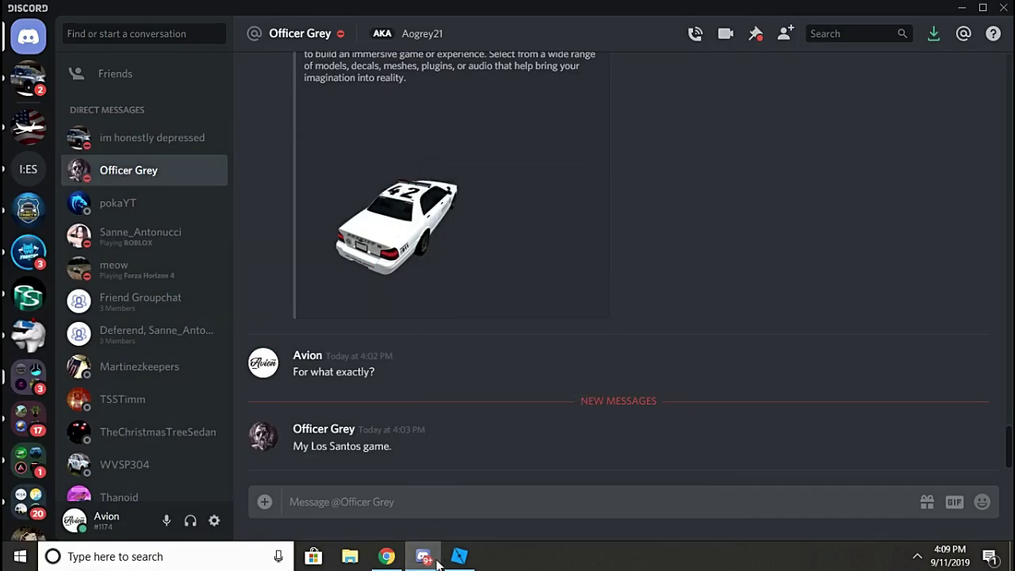
left_click(459, 556)
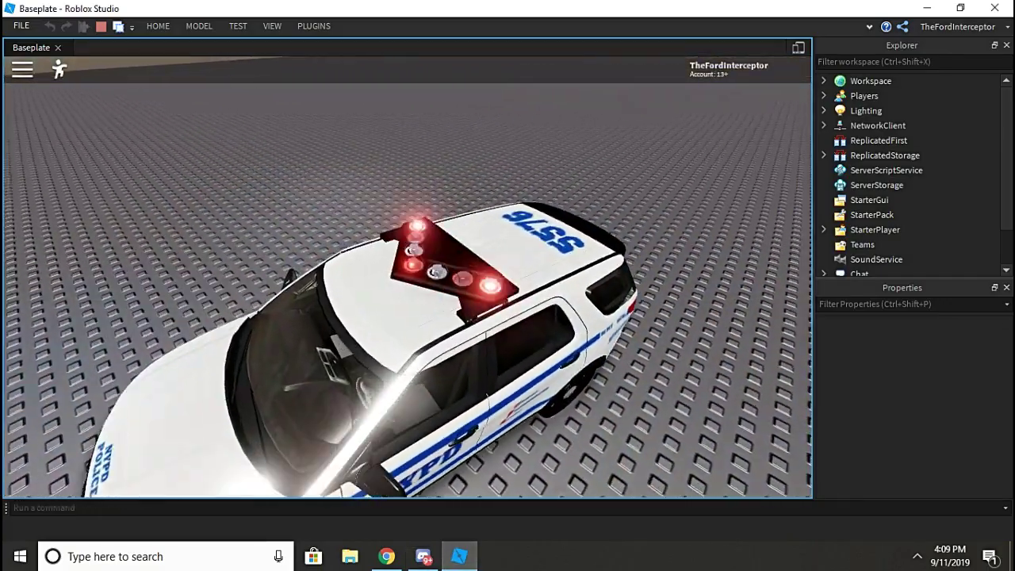
Stop the playtest and open the Toolbox of models.
scroll(407, 277, "up", 5)
scroll(408, 277, "down", 5)
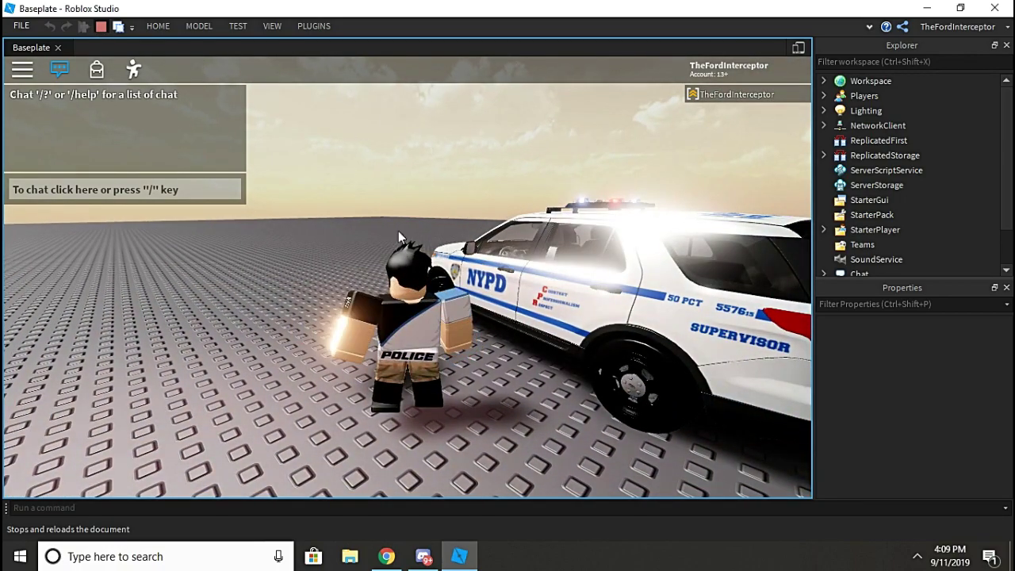
key("shift+F5")
left_click(158, 27)
left_click(363, 59)
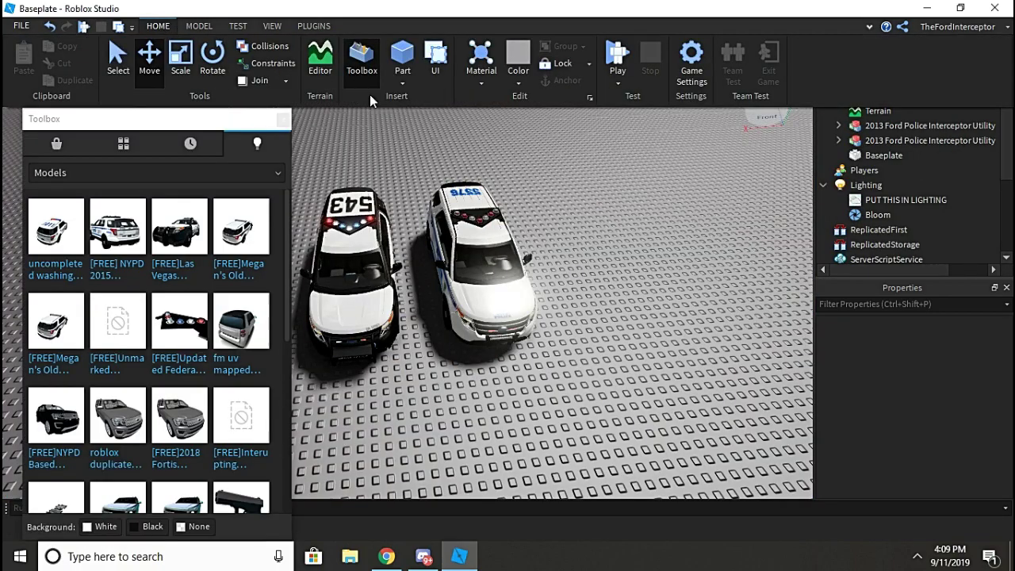
Find the "[UPDATED!]Ford Crow..." model in the Toolbox, insert it and place it on the open baseplate beside the two police vehicles.
left_click(476, 231)
scroll(230, 277, "down", 10)
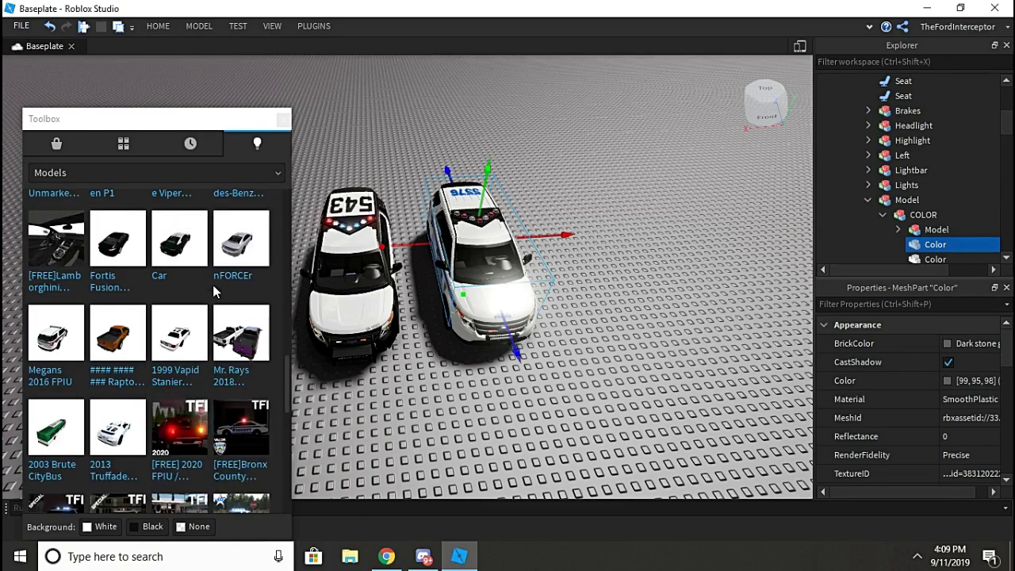
scroll(213, 292, "up", 4)
scroll(245, 341, "up", 4)
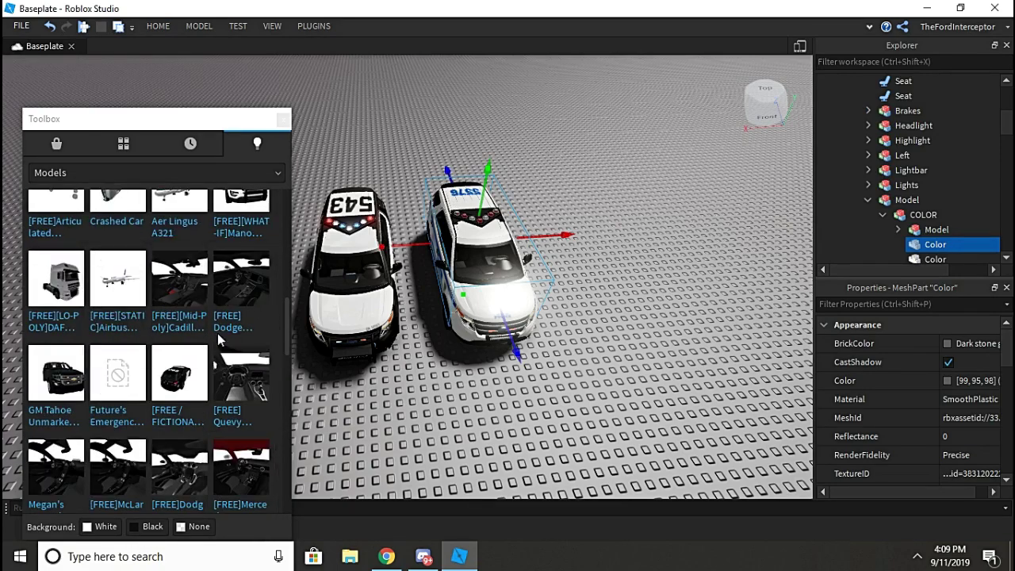
scroll(159, 389, "down", 5)
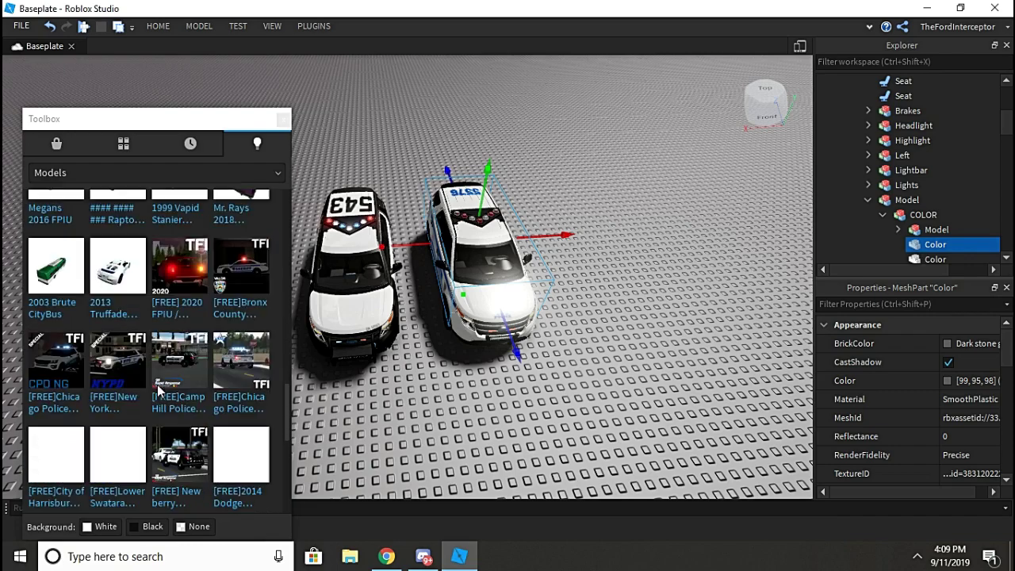
scroll(121, 369, "down", 4)
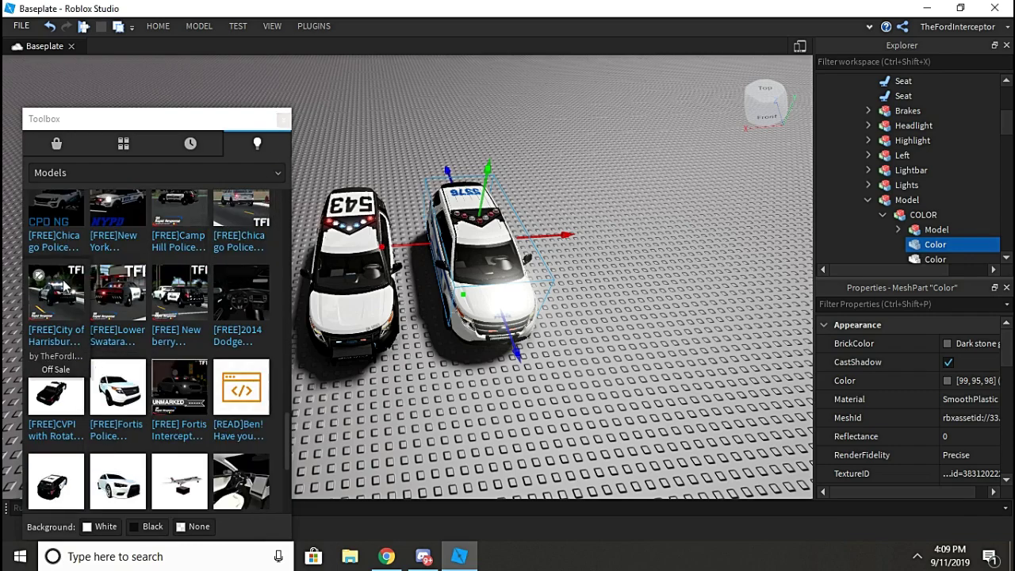
scroll(113, 331, "down", 2)
scroll(163, 337, "down", 4)
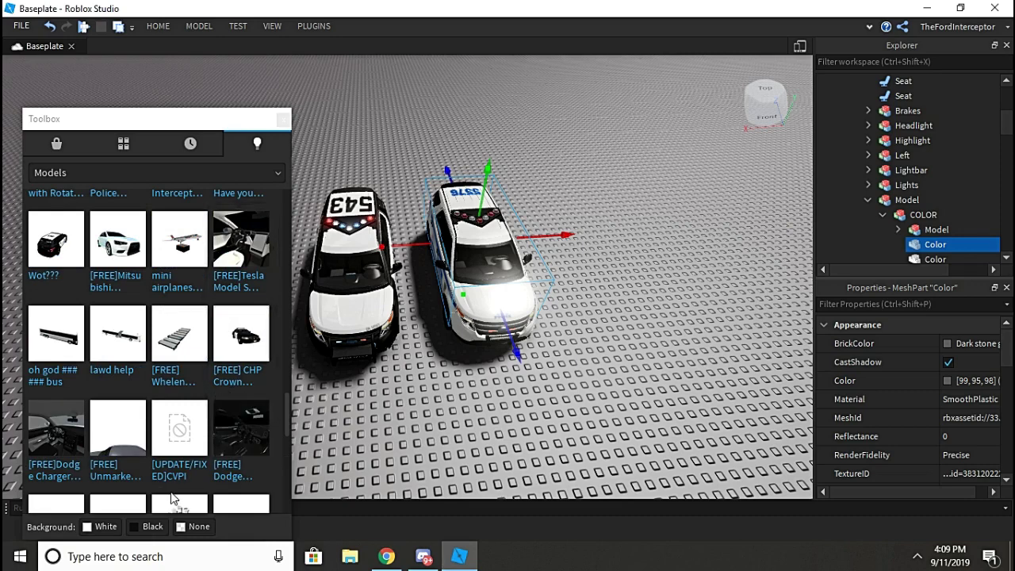
scroll(135, 418, "down", 2)
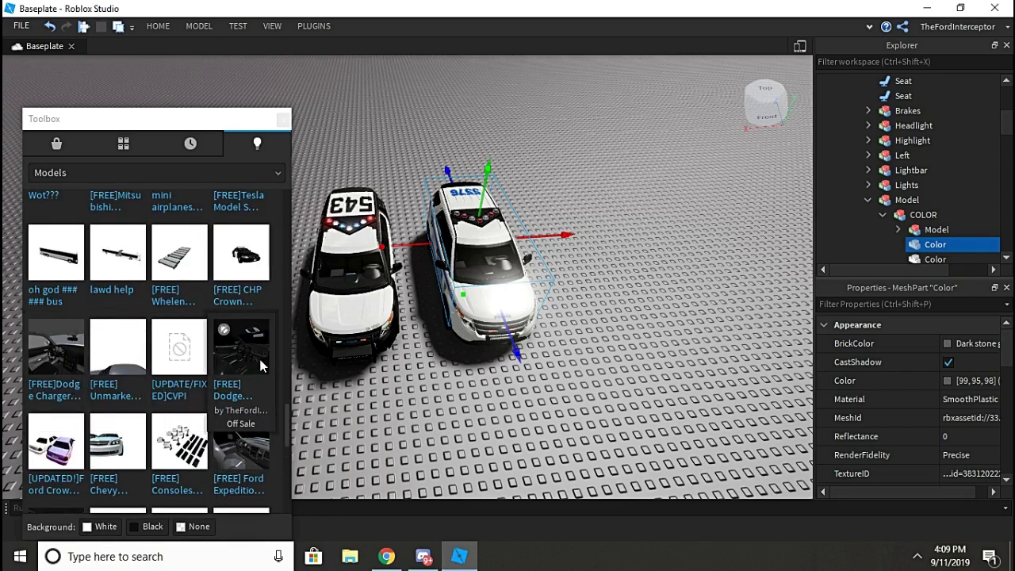
scroll(261, 364, "down", 2)
scroll(143, 390, "down", 6)
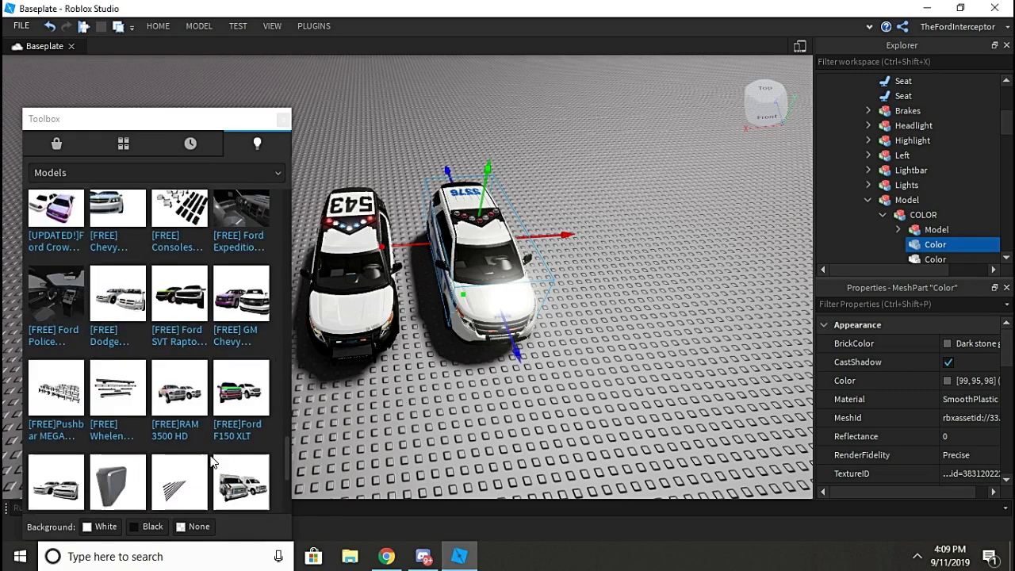
scroll(216, 452, "down", 4)
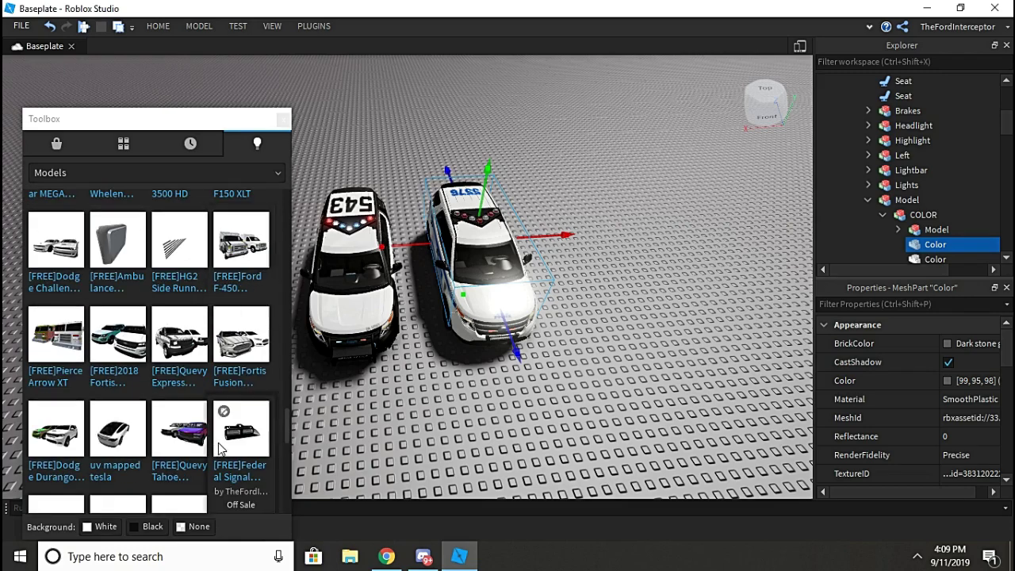
scroll(218, 449, "down", 8)
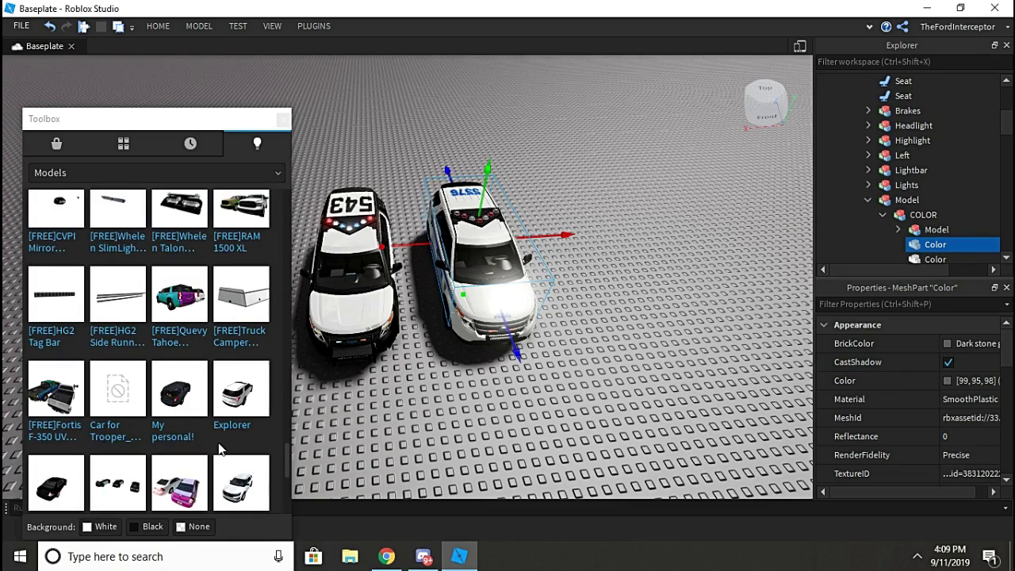
scroll(219, 448, "up", 8)
scroll(224, 448, "up", 6)
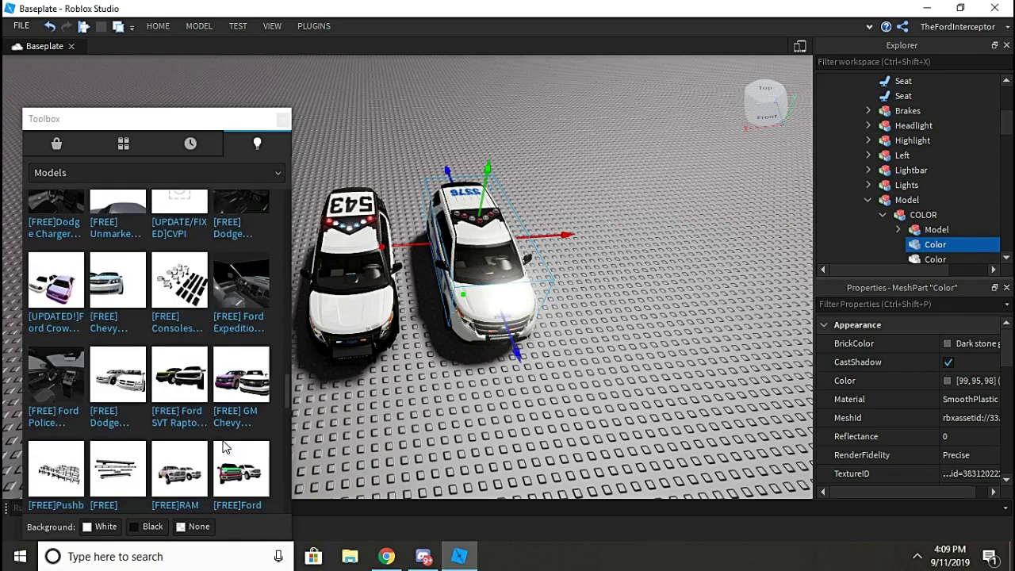
scroll(235, 442, "up", 2)
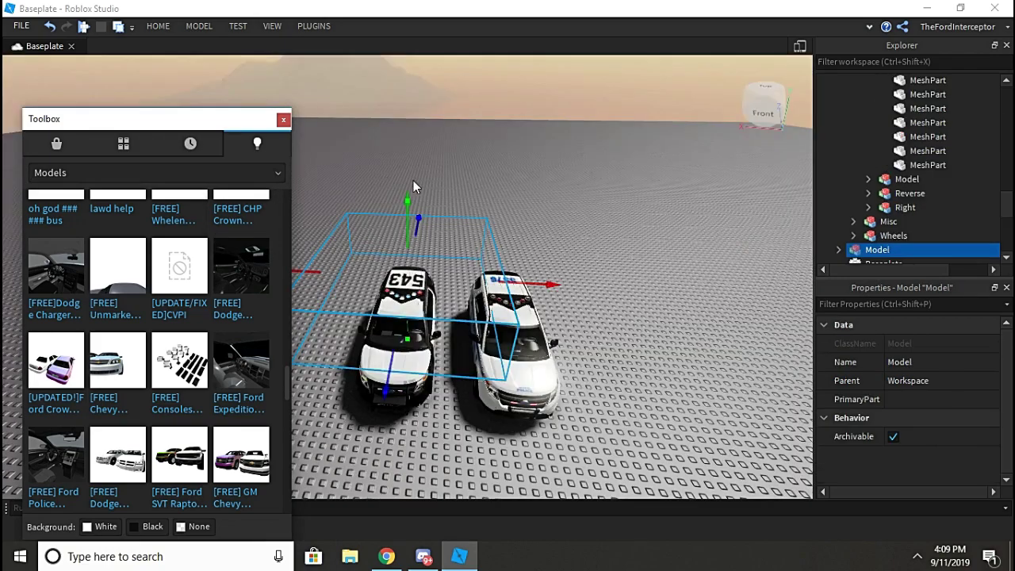
left_click_drag(413, 180, 646, 294)
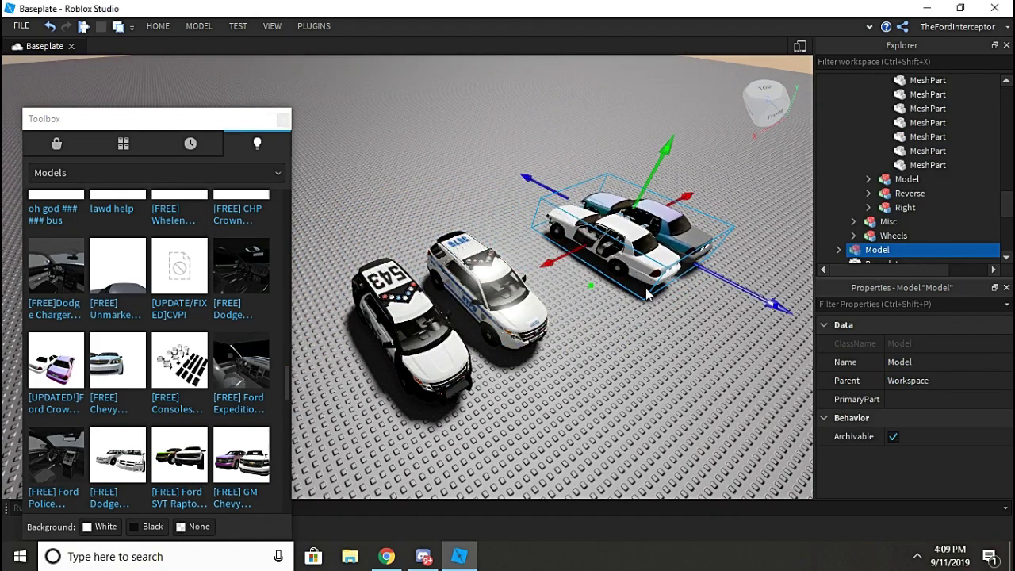
Ungroup the inserted pair of cars, delete the purple one and focus the view on the white one.
right_click_drag(631, 338, 620, 317)
scroll(625, 321, "down", 4)
key("ctrl+u")
left_click(613, 421)
left_click(498, 381)
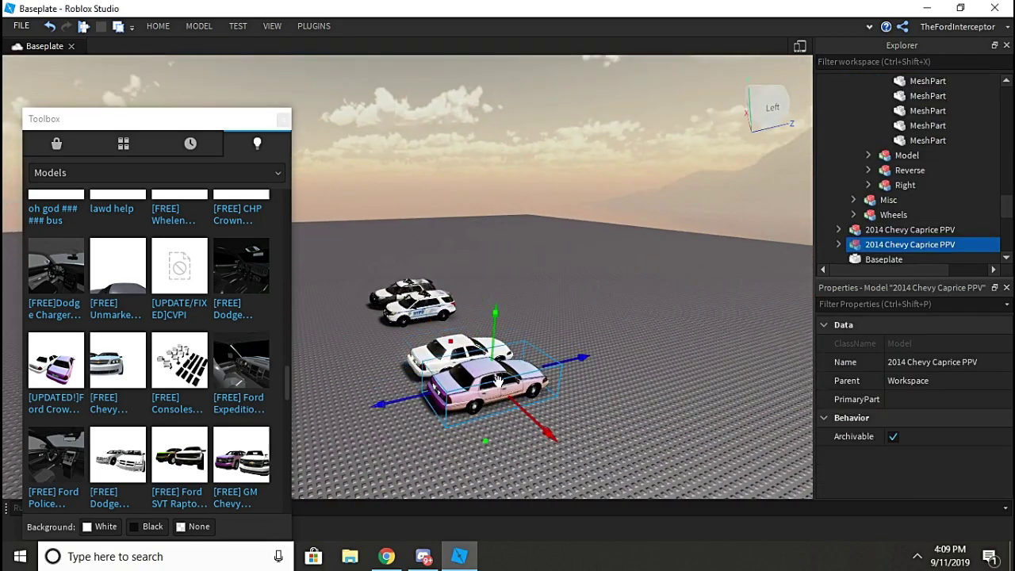
left_click(454, 340)
key("f")
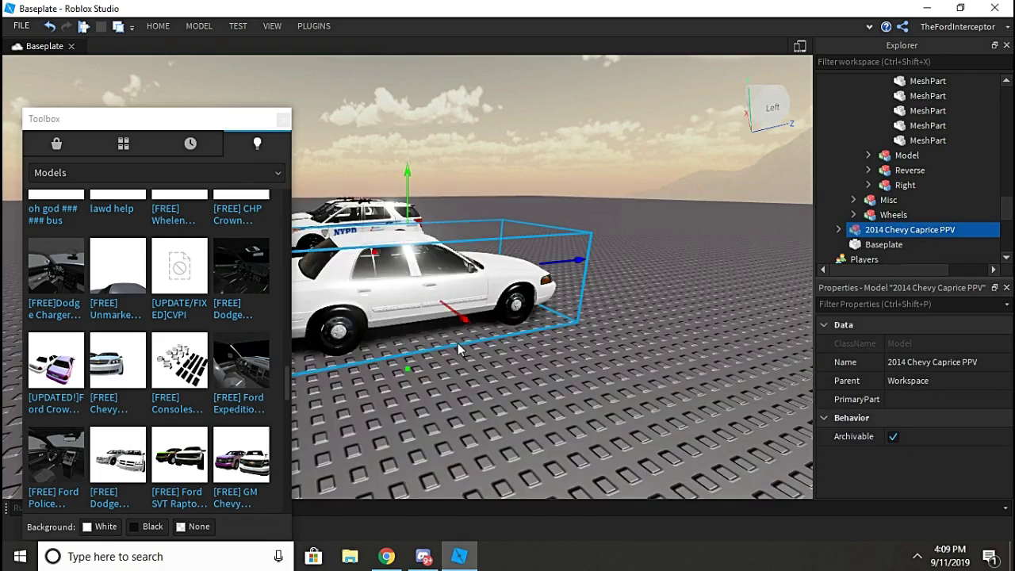
Set the BrickColor of all the white car's Color, Hood and Trunk body parts to Really black.
right_click_drag(459, 347, 457, 342)
left_click(442, 314)
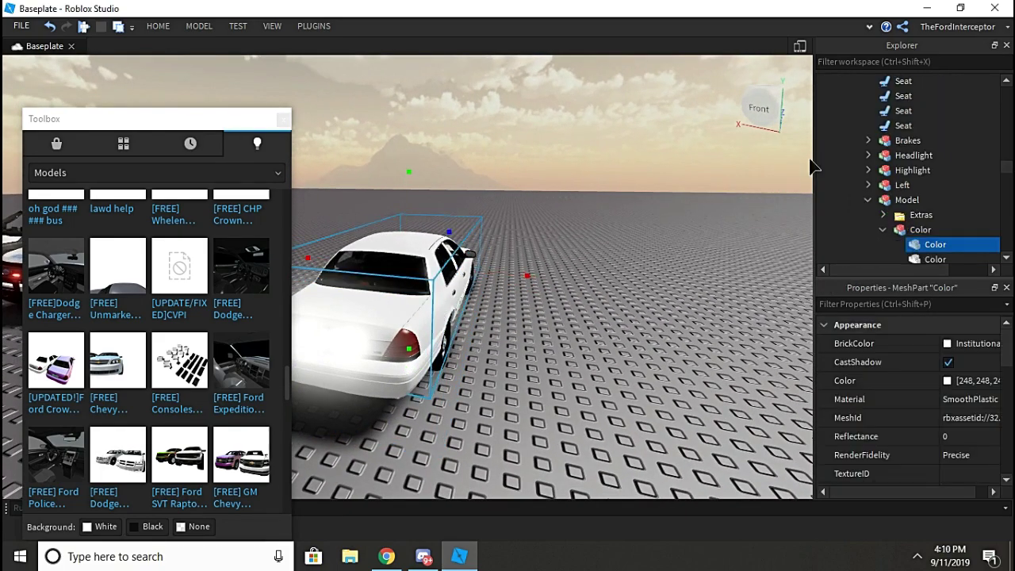
scroll(894, 206, "down", 5)
scroll(956, 157, "up", 3)
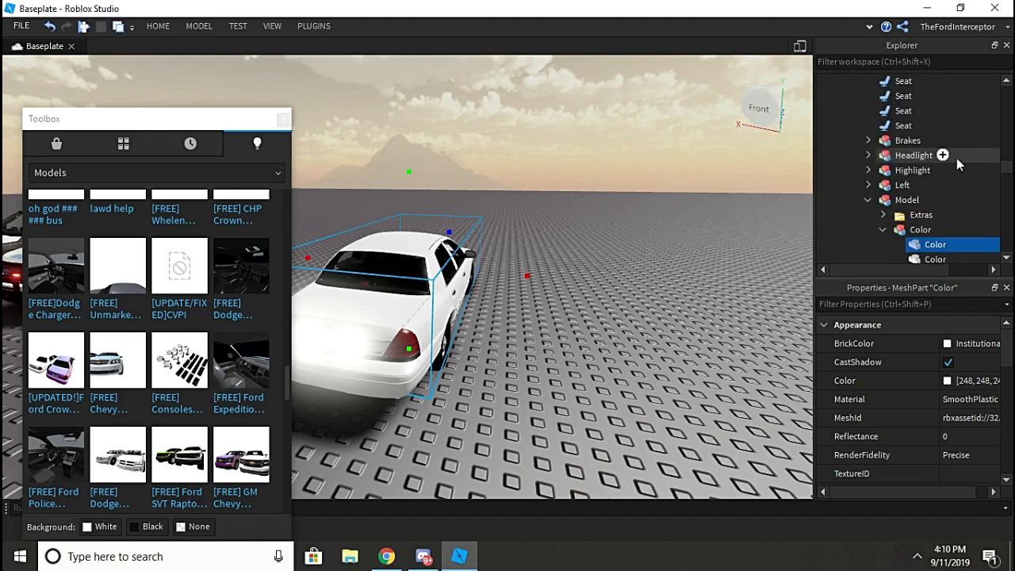
scroll(957, 155, "down", 5)
scroll(961, 162, "up", 1)
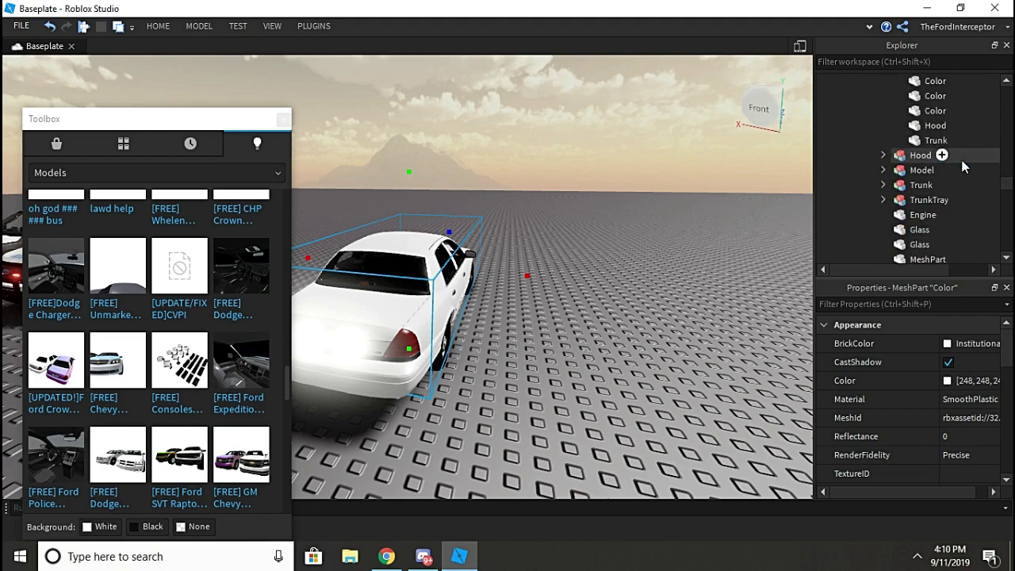
left_click(935, 142, "shift")
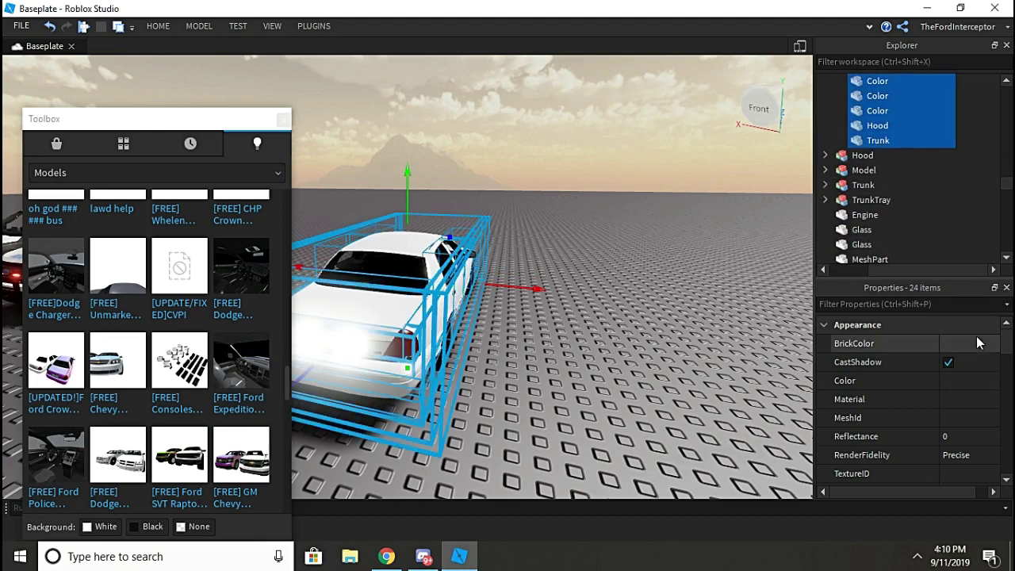
left_click(969, 343)
left_click(772, 302)
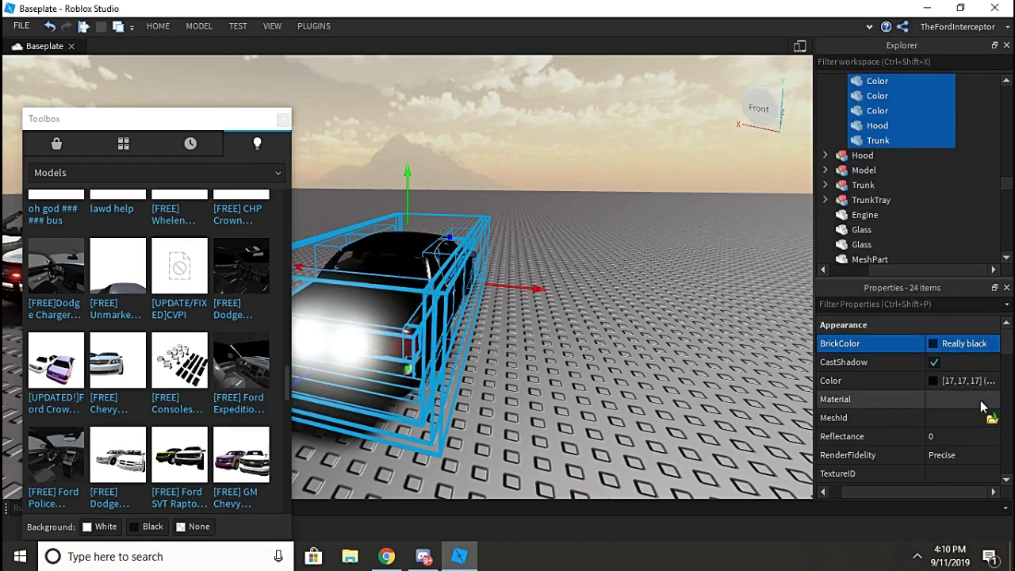
Set the selected car body parts' Reflectance to 0.05 and deselect them.
type("0.05")
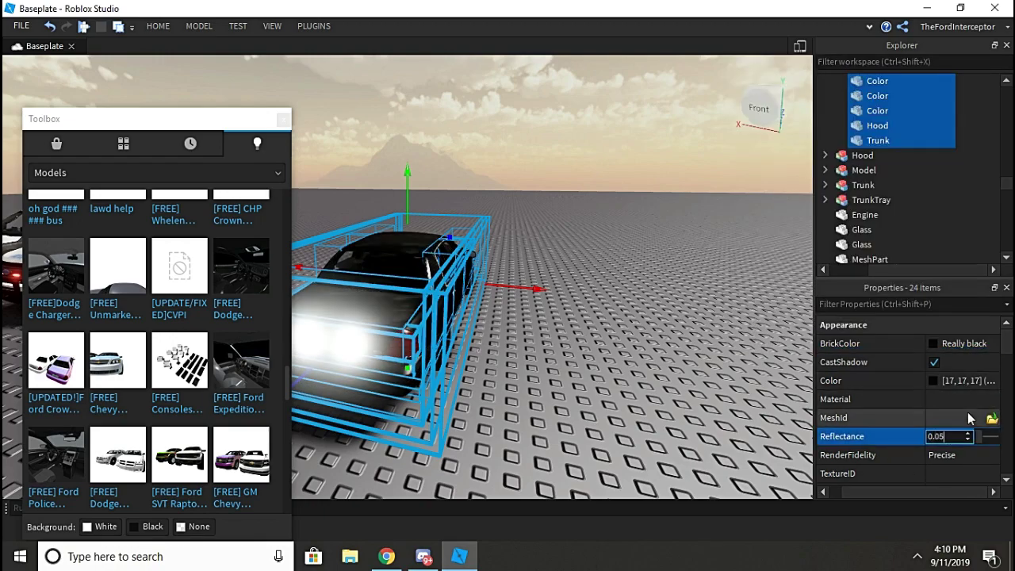
key("Return")
right_click_drag(568, 340, 567, 339)
left_click(525, 183)
right_click_drag(525, 182, 525, 182)
Undo and redo the last body change to compare the car's finish with and without it.
key("ctrl+z")
left_click(522, 141)
right_click_drag(522, 140, 493, 122)
key("ctrl+y")
left_click(494, 122)
Select the grille mesh and its parent Extras folder, and examine the black car's front end and headlights up close.
left_click(461, 304)
scroll(956, 188, "down", 1)
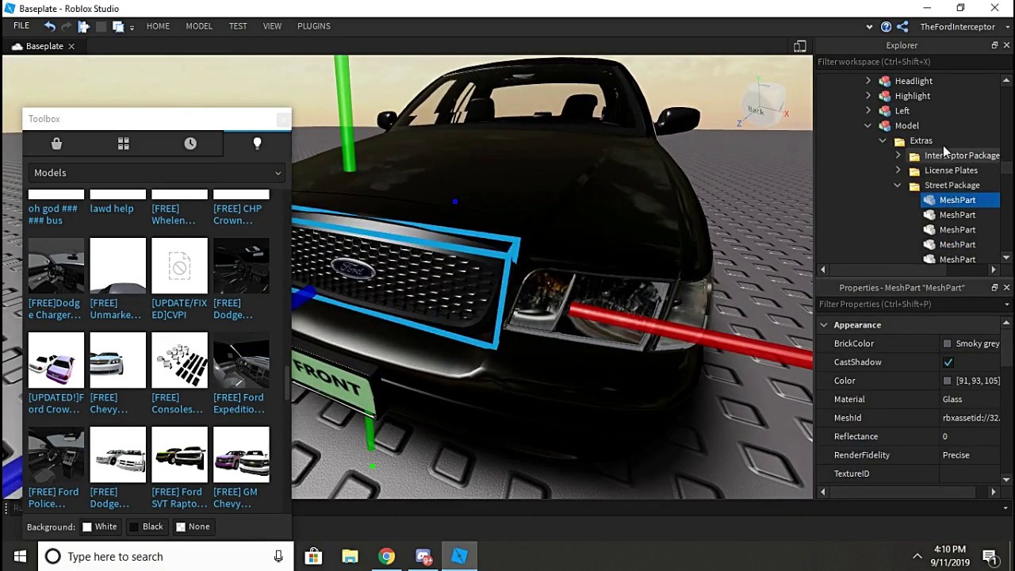
scroll(687, 252, "up", 6)
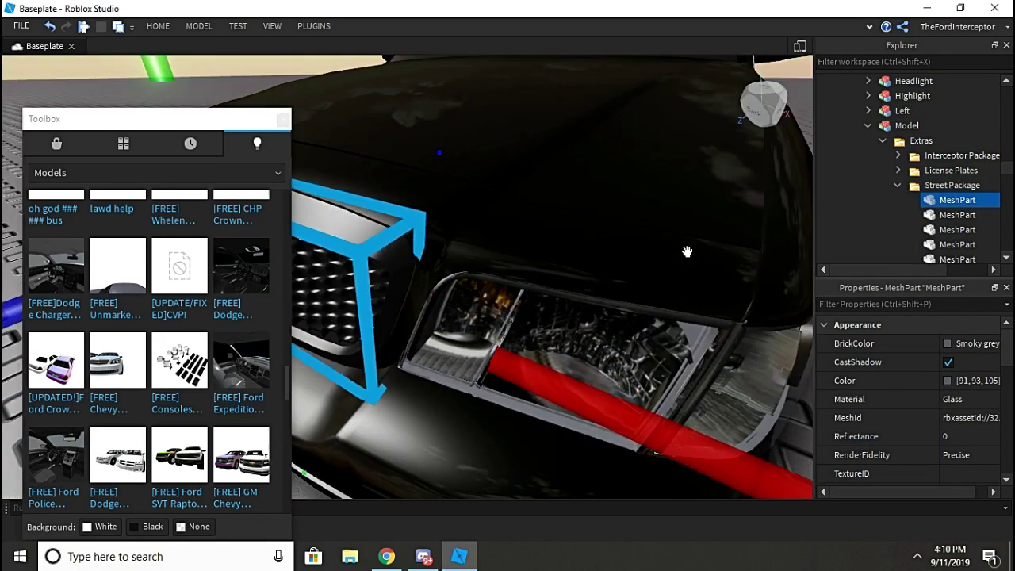
scroll(686, 251, "down", 8)
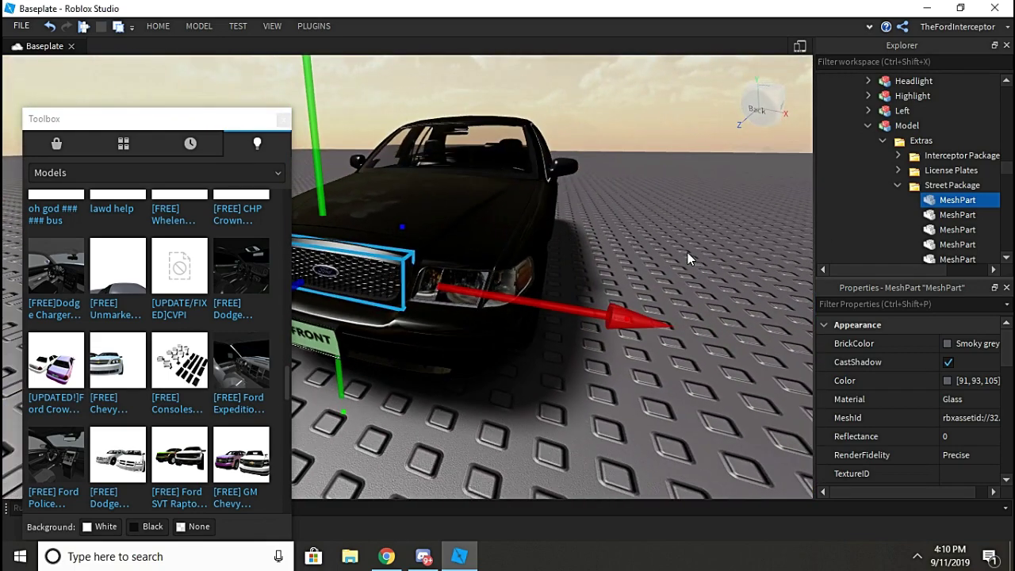
scroll(906, 188, "down", 1)
scroll(907, 188, "up", 1)
left_click(921, 142)
right_click_drag(753, 216, 752, 216)
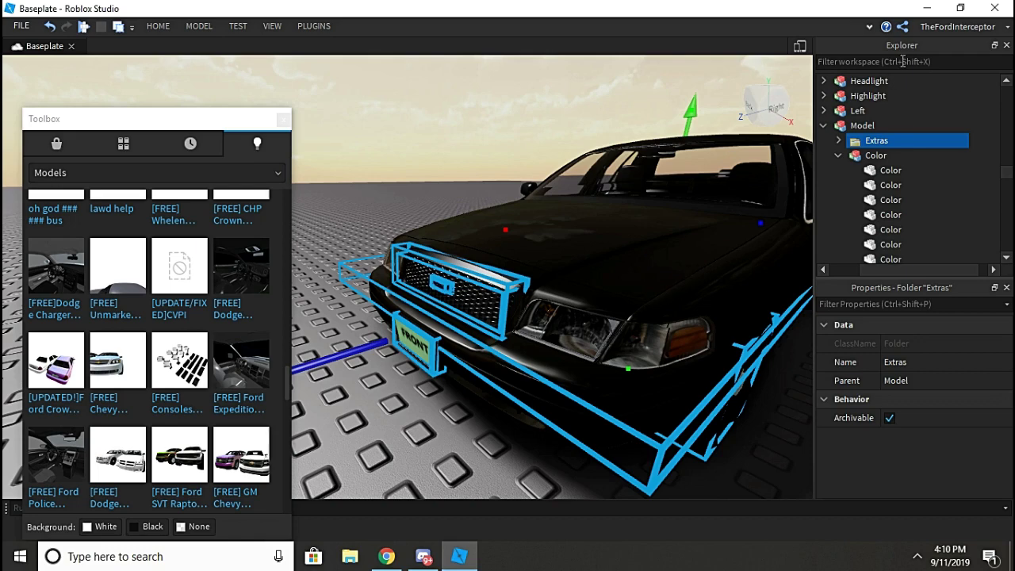
Delete the Interceptor Package folder from the black car's Extras.
left_click(839, 157)
left_click(838, 141)
left_click(849, 183)
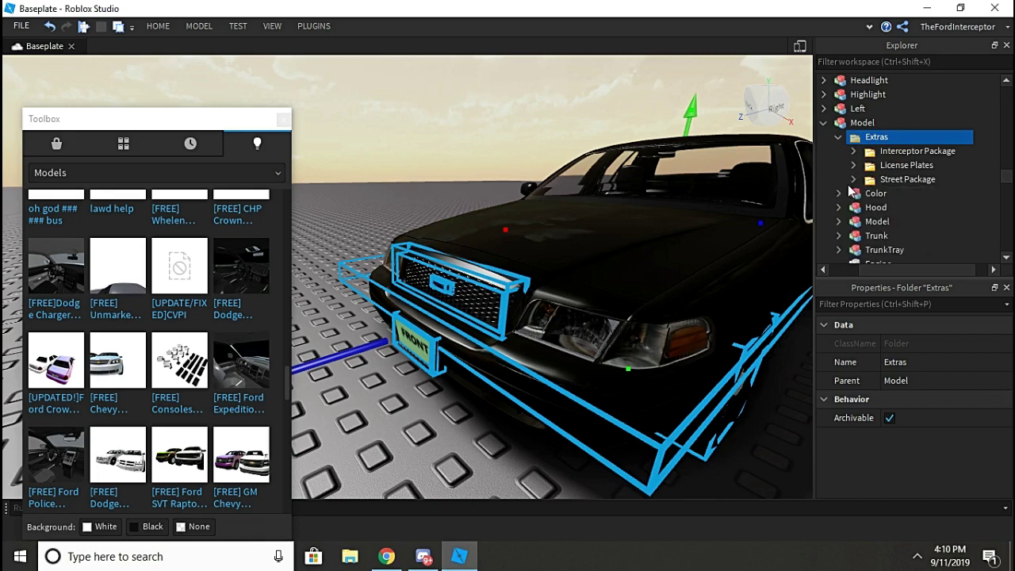
left_click(886, 151)
key("Delete")
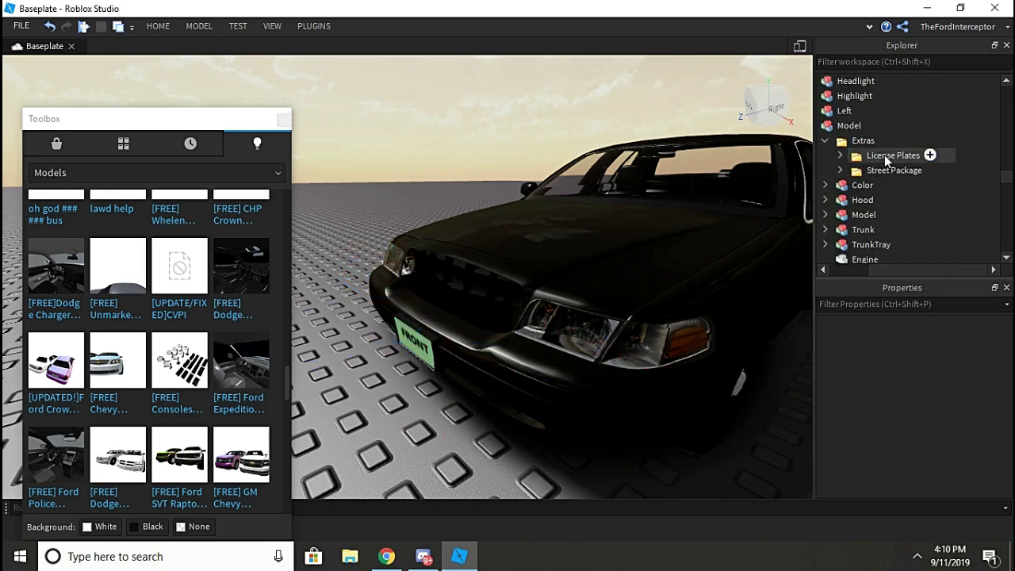
Set the Transparency of all five MeshParts in the Street Package folder to 0.
left_click(840, 169)
scroll(859, 164, "down", 1)
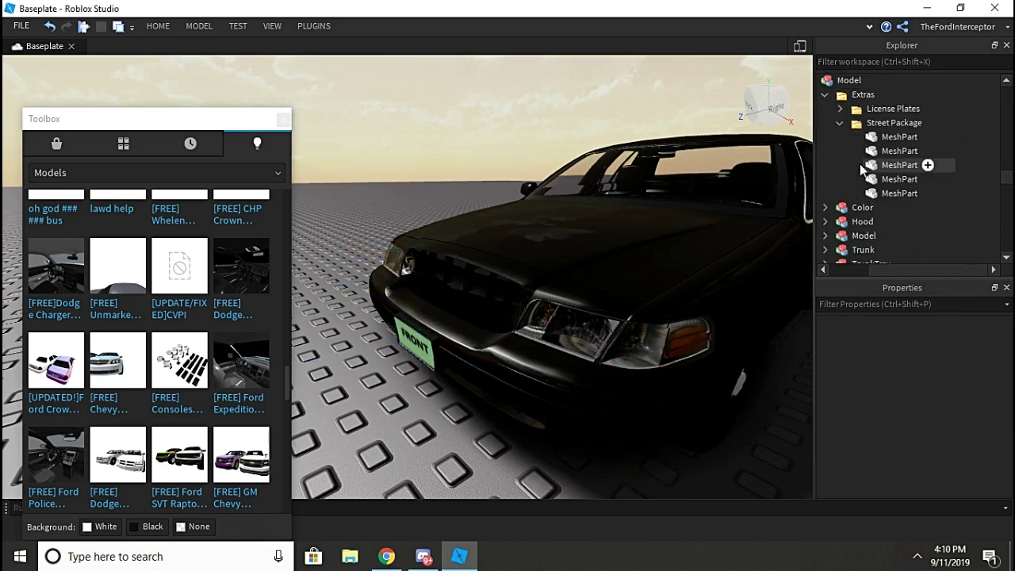
left_click(888, 195)
left_click(900, 137, "shift")
scroll(956, 413, "down", 2)
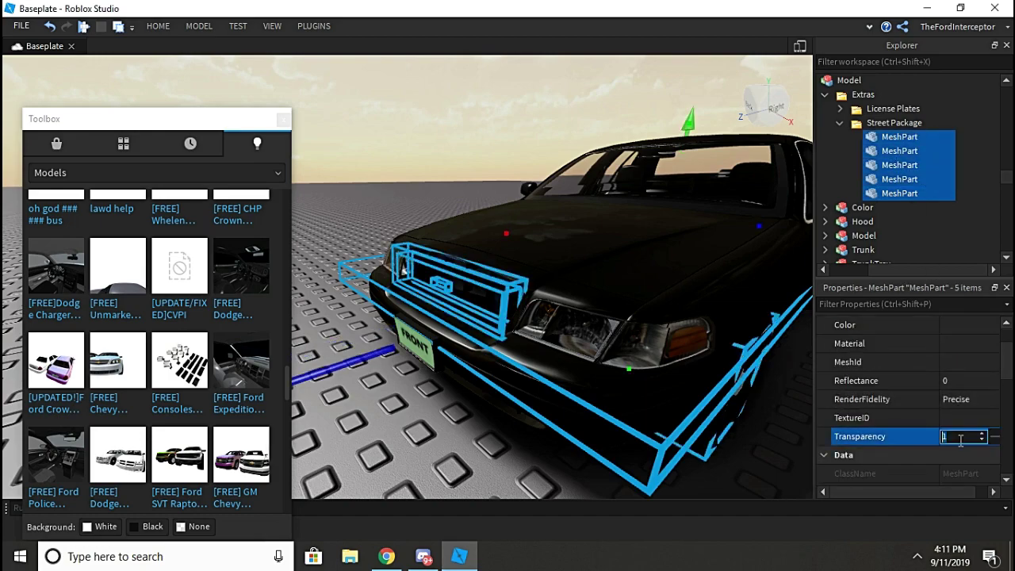
type("0")
key("Return")
left_click(462, 158)
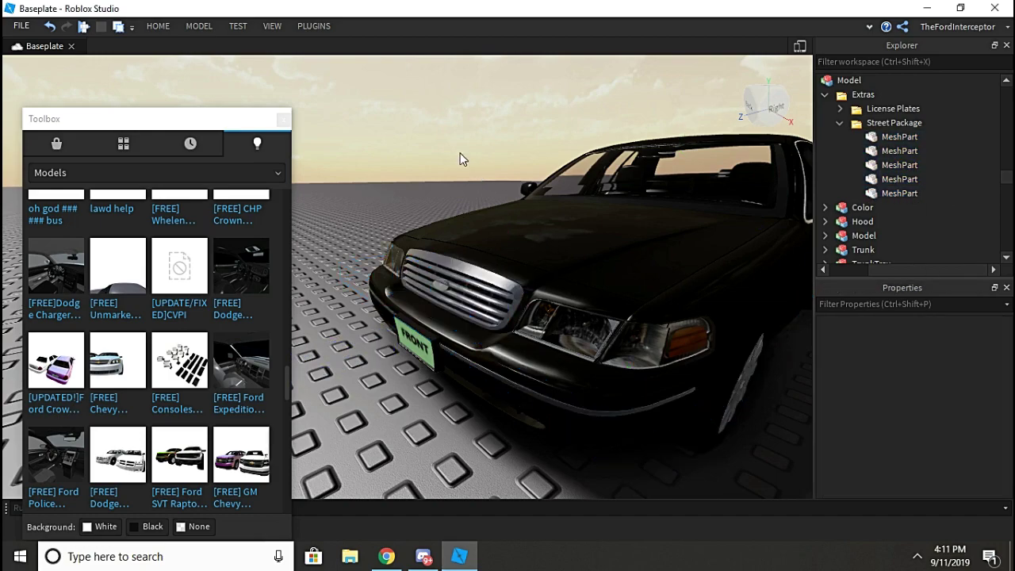
Select the oval badge mesh in the middle of the black car's front grille.
key("w")
right_click_drag(463, 159, 461, 152)
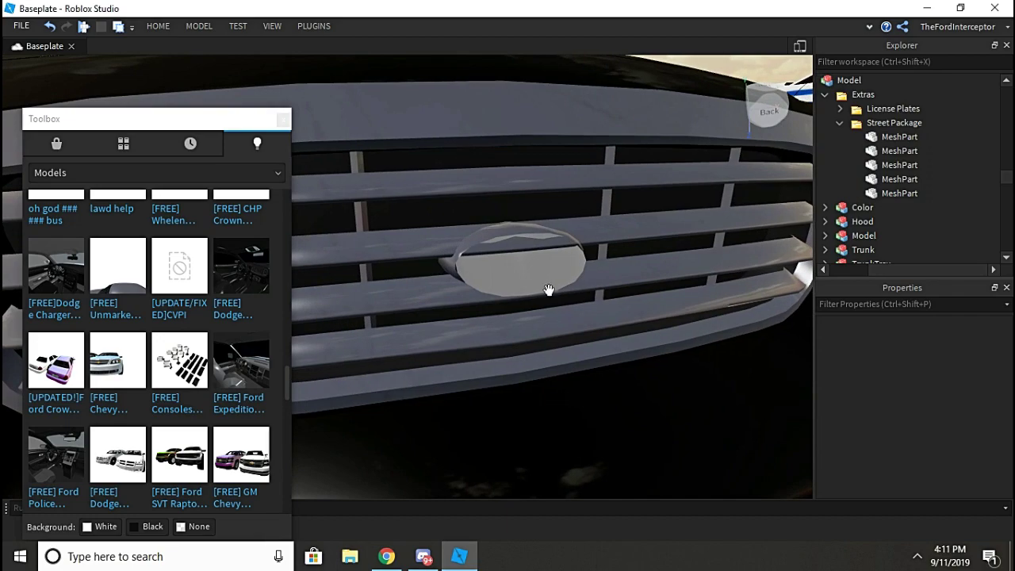
left_click(549, 284)
right_click_drag(549, 280, 553, 278)
scroll(550, 278, "down", 4)
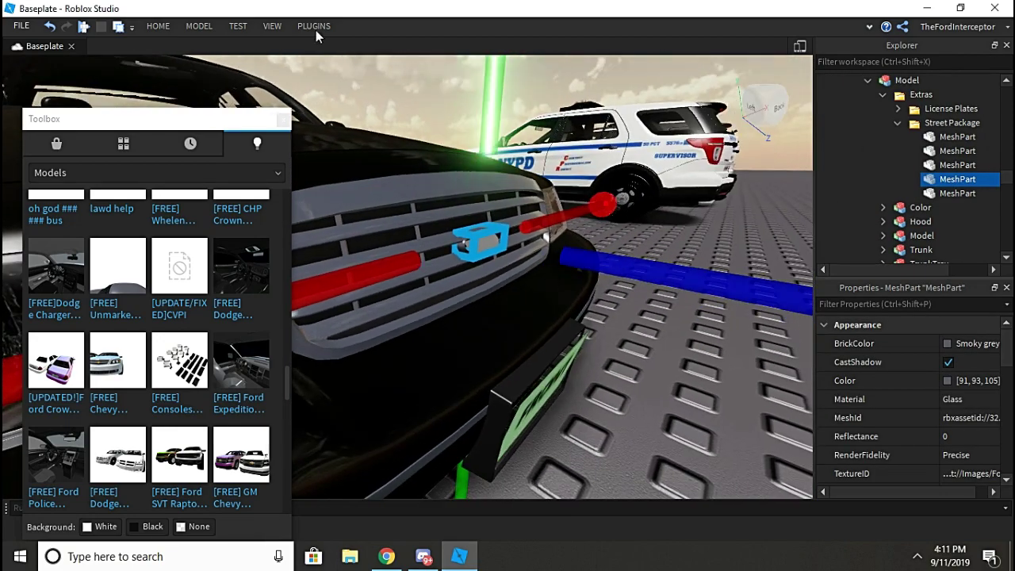
Close the Toolbox and reselect the oval badge mesh after viewing the black car's grille from the front.
left_click(283, 119)
left_click(158, 26)
scroll(527, 184, "up", 5)
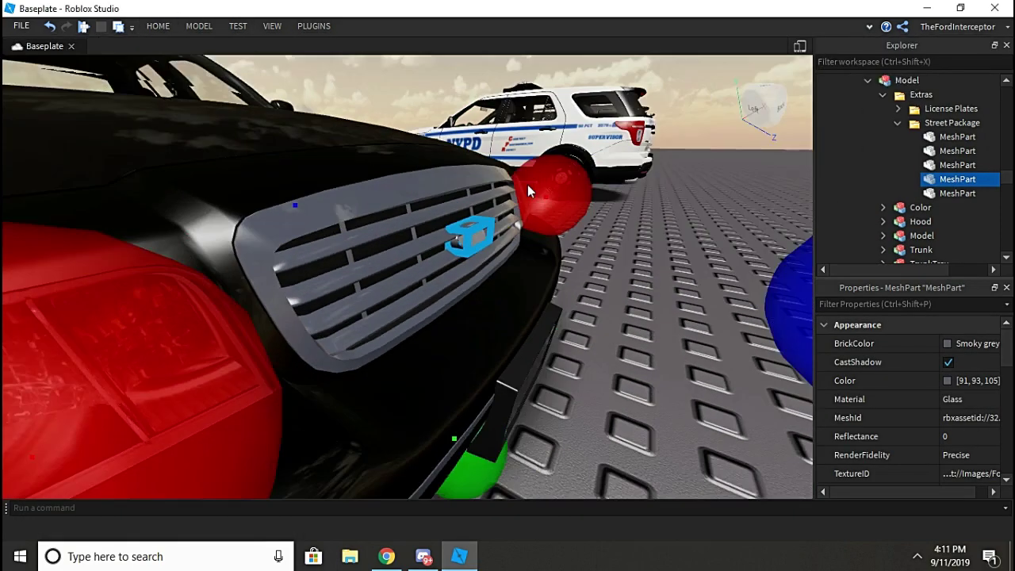
scroll(528, 188, "up", 2)
left_click_drag(687, 270, 634, 270)
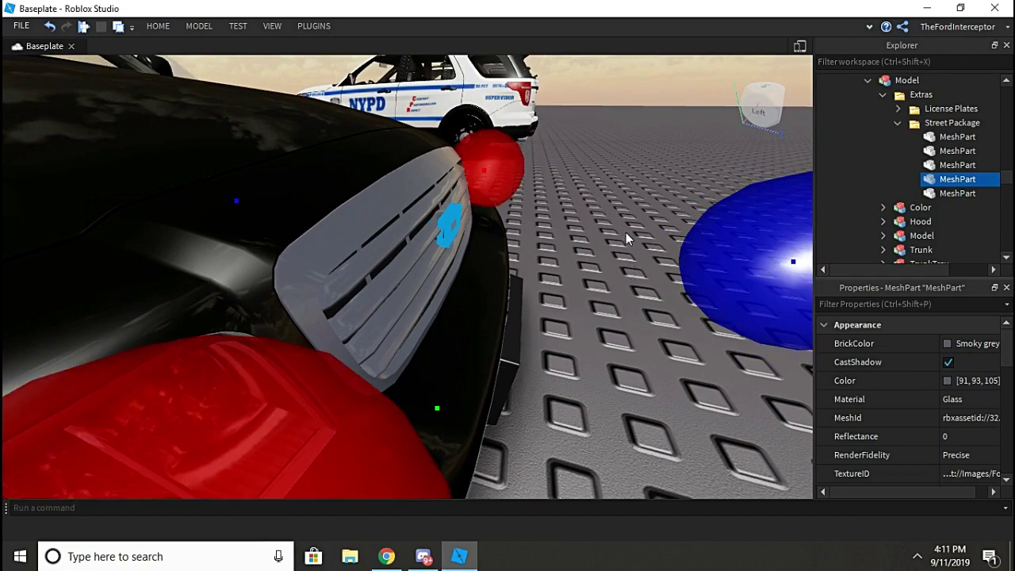
left_click(626, 237)
right_click_drag(626, 237, 623, 227)
left_click(539, 262)
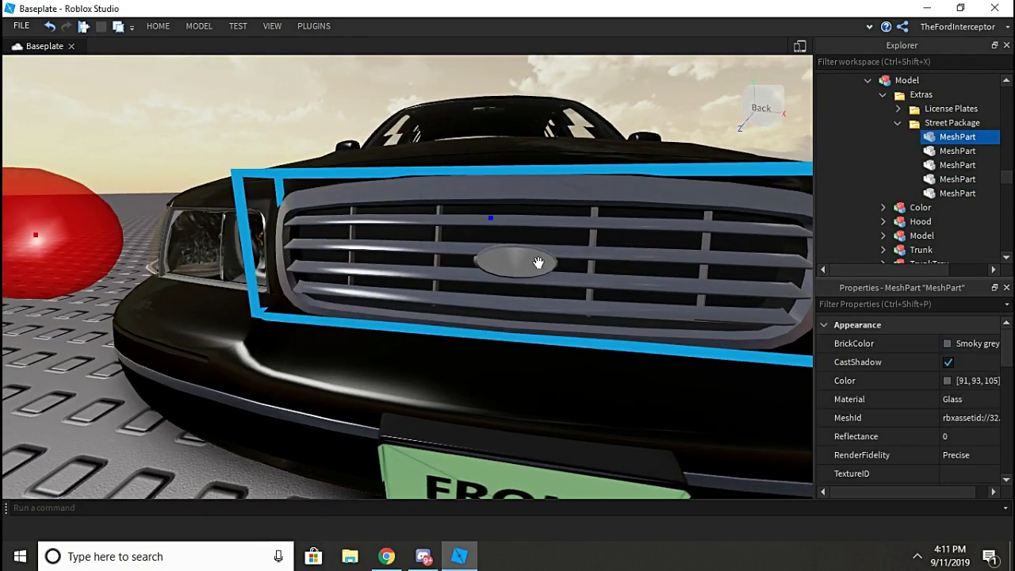
left_click(561, 255)
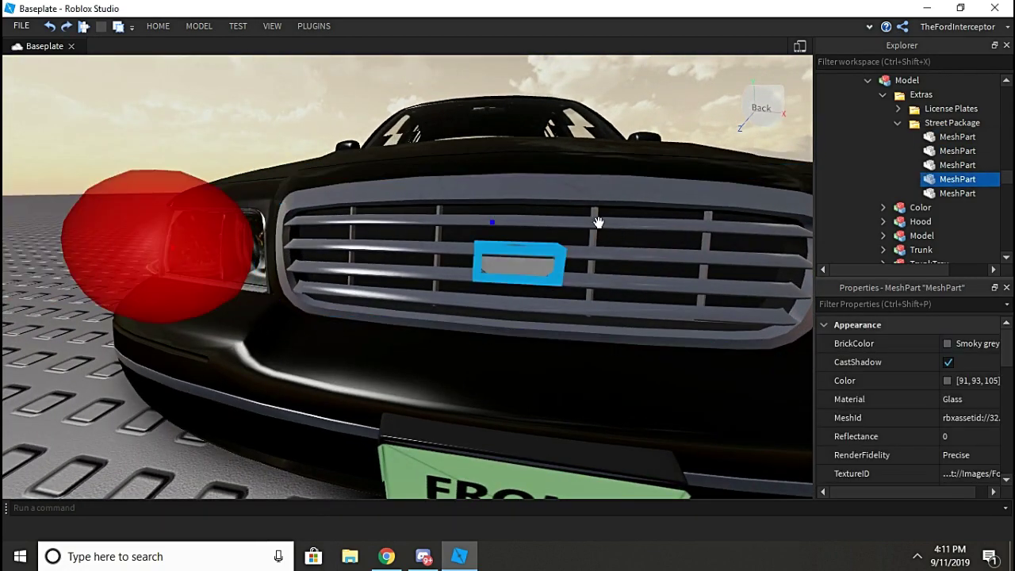
Set the grille badge's BrickColor to Navy blue and clear its TextureID.
left_click(951, 356)
scroll(972, 378, "down", 5)
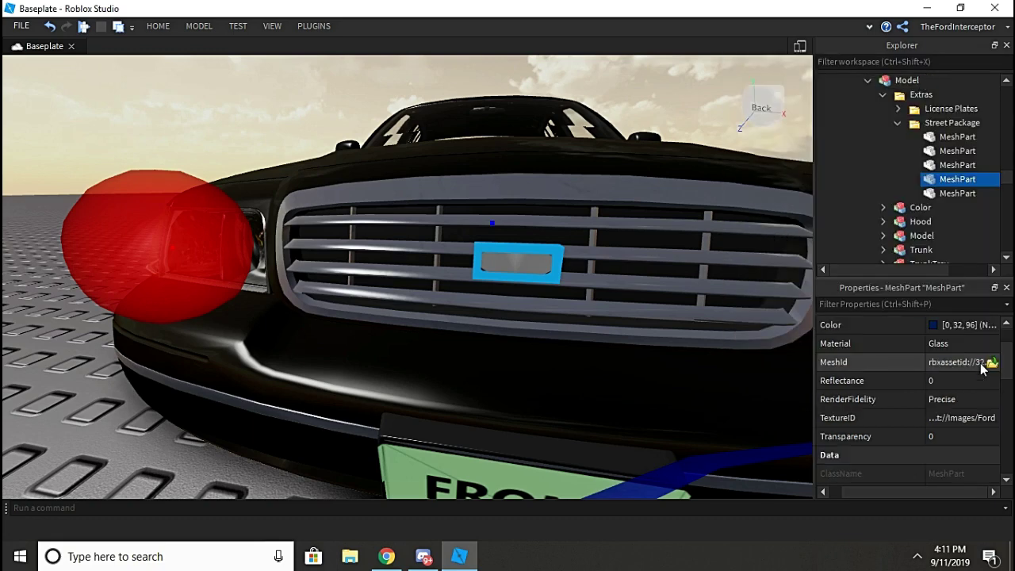
scroll(972, 371, "up", 3)
left_click(961, 417)
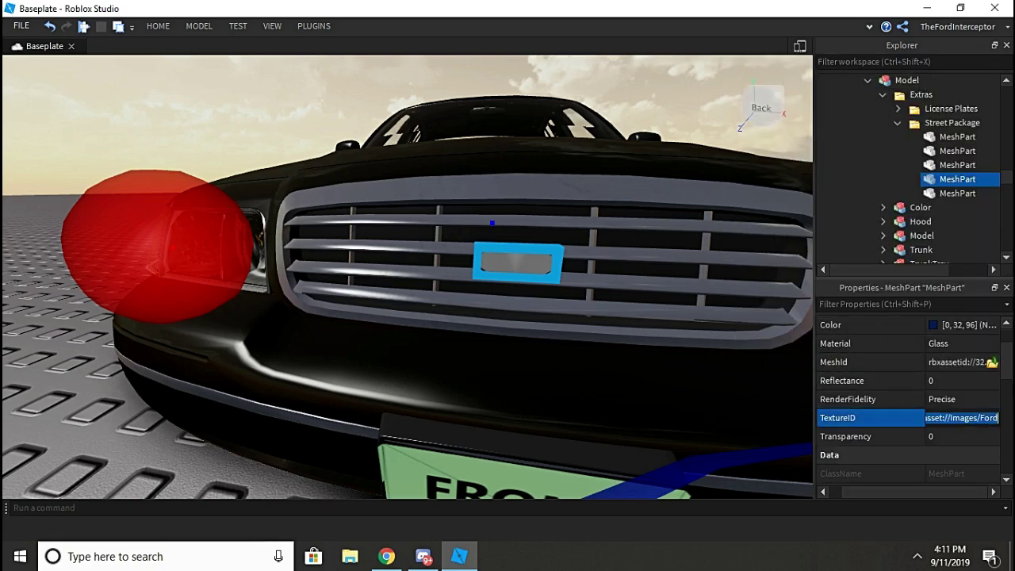
left_click(221, 90)
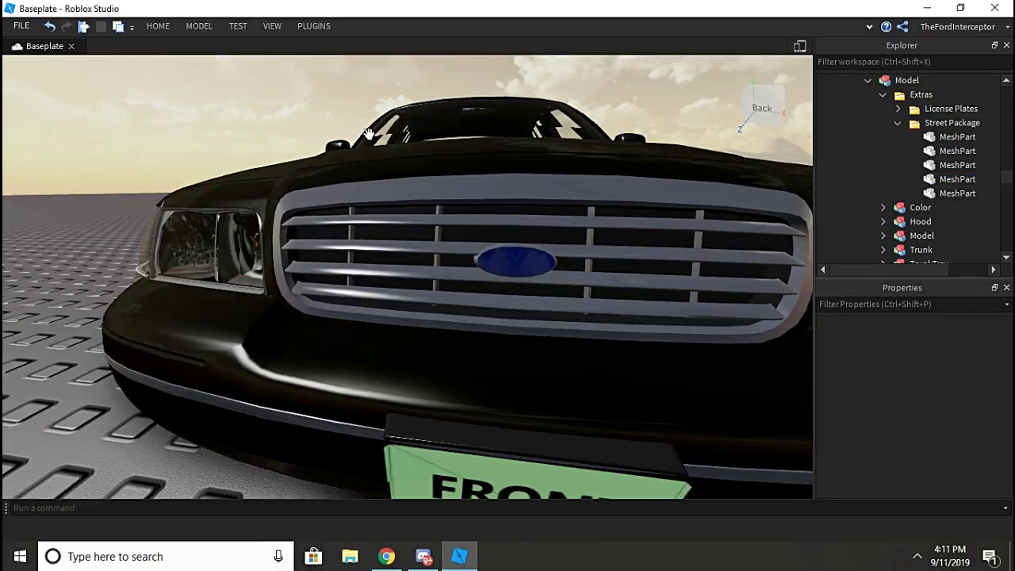
Examine the black car's front end, grille and headlights from several distances and angles.
right_click_drag(377, 129, 376, 129)
key("s")
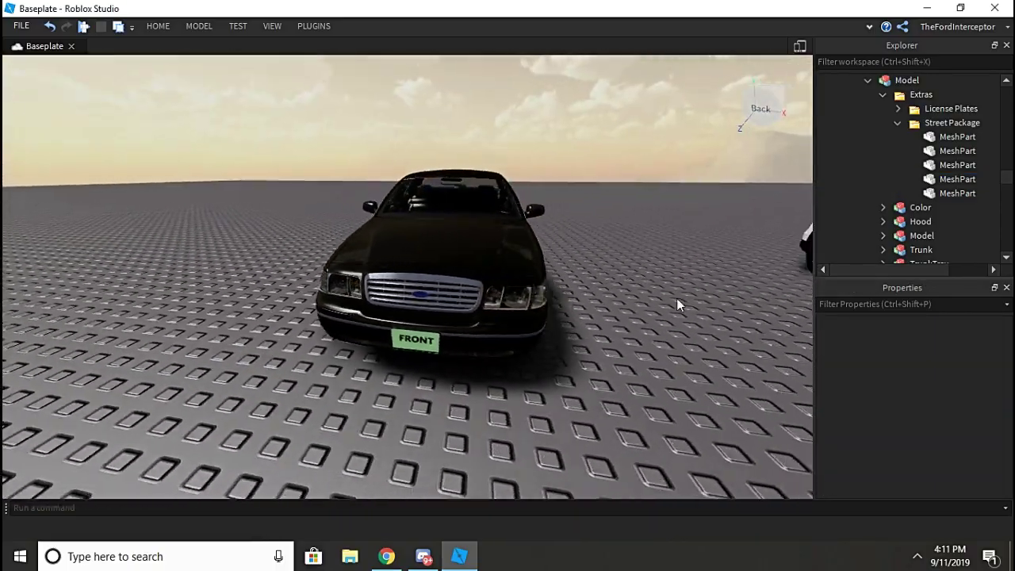
right_click_drag(676, 298, 670, 307)
key("d")
key("w")
key("s")
right_click_drag(500, 319, 492, 303)
key("w")
key("s")
key("s")
Select the grille surround, grille insert and bumper trim MeshParts together in the Street Package folder.
left_click(432, 289)
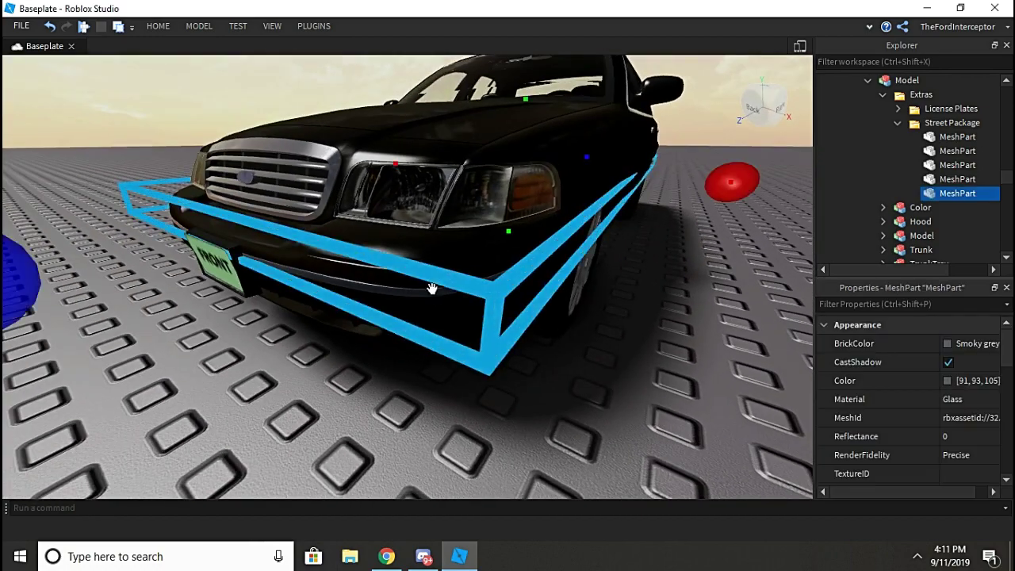
left_click(941, 180, "ctrl")
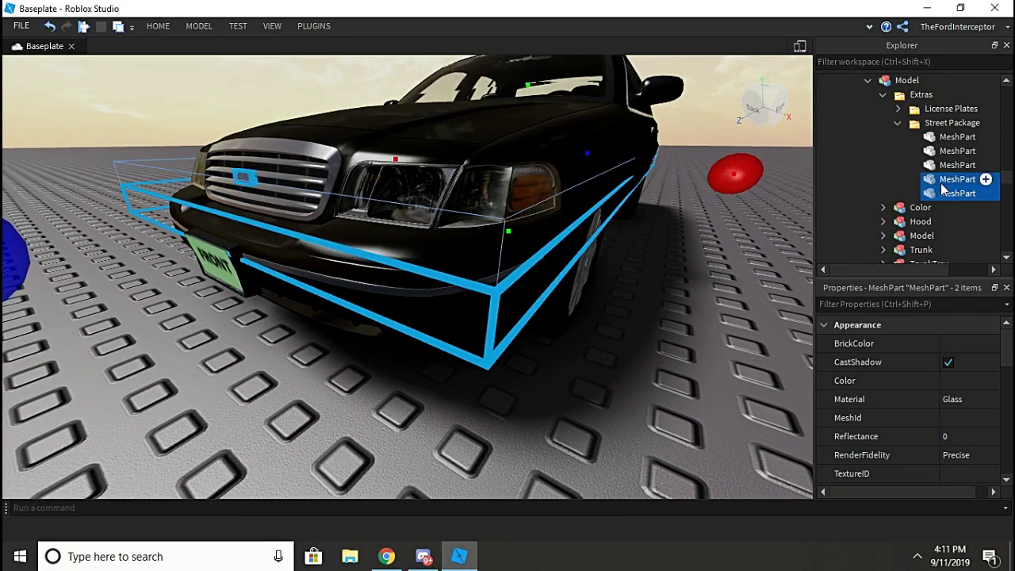
key("f")
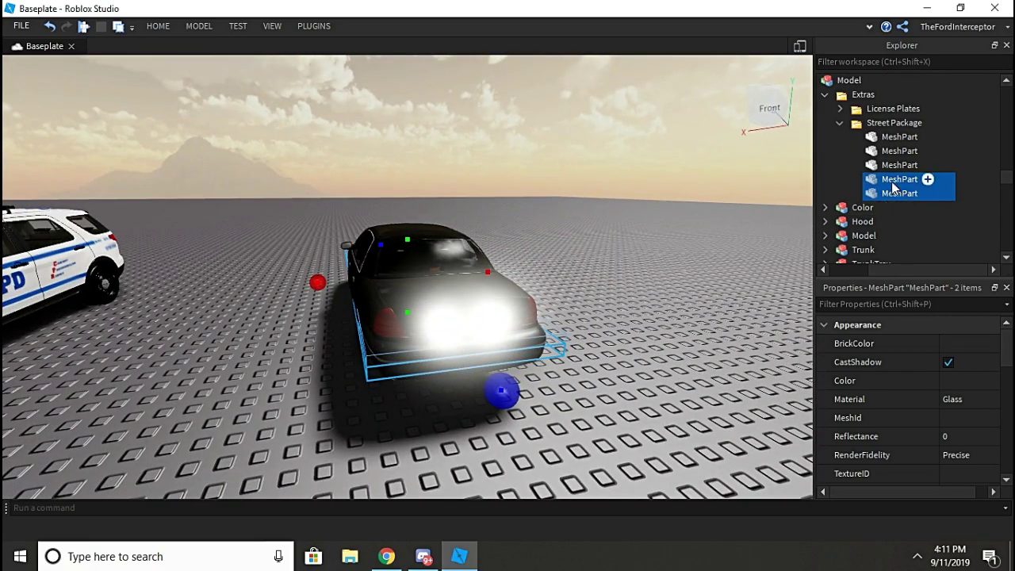
left_click(891, 182)
key("f")
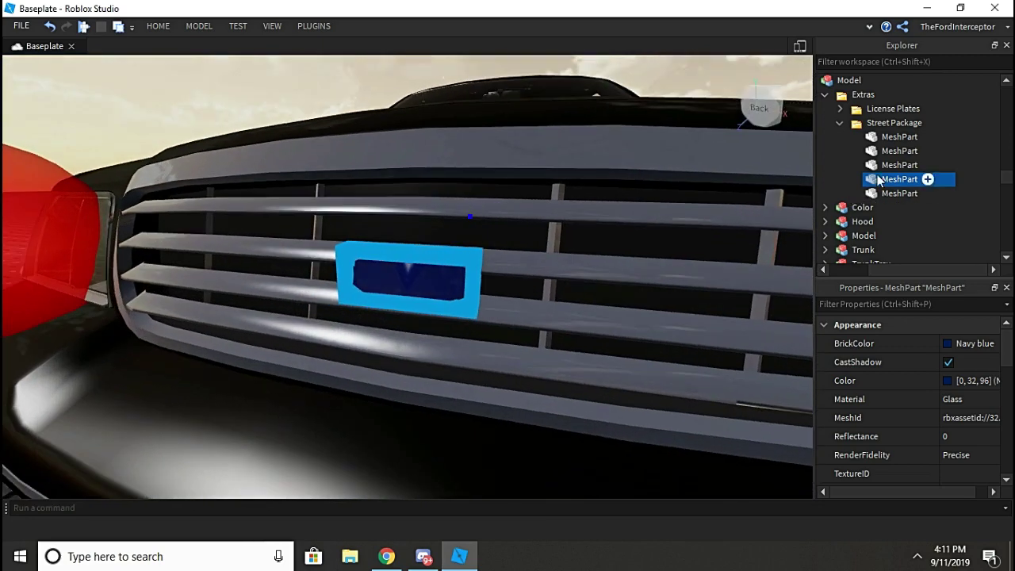
left_click(891, 165)
left_click(891, 152, "ctrl")
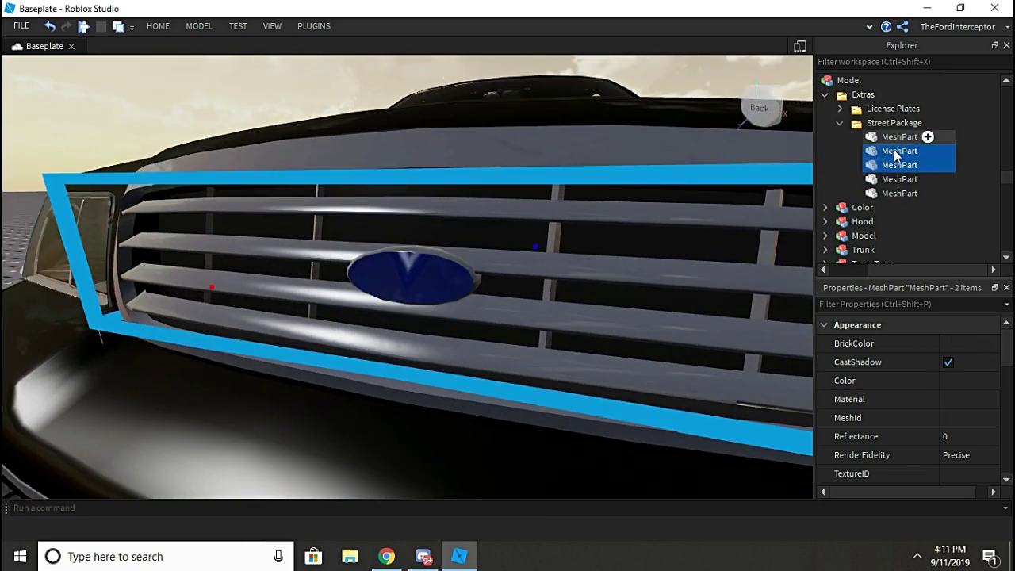
left_click(895, 164)
left_click(890, 151)
left_click(889, 138)
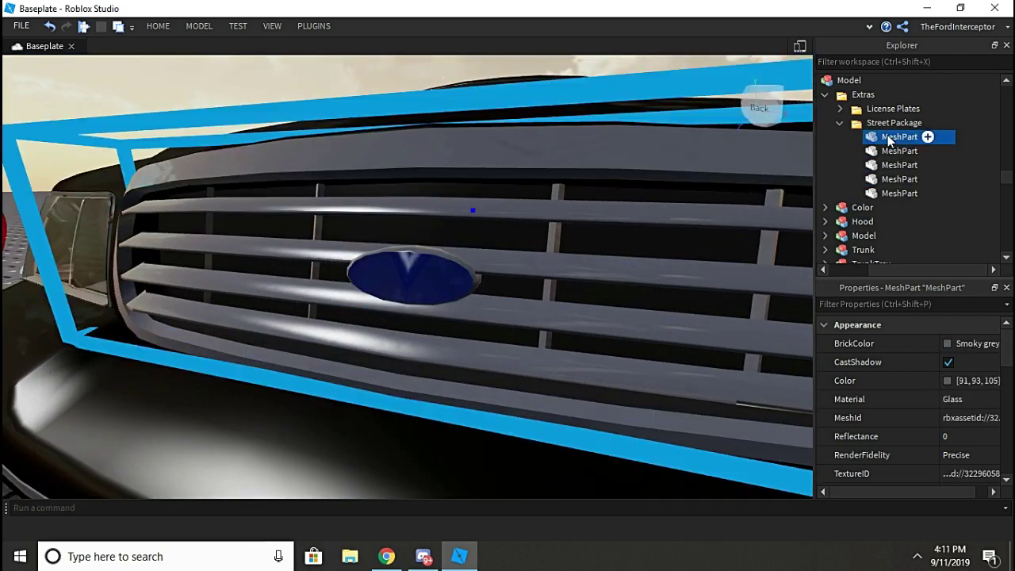
left_click(898, 192, "ctrl")
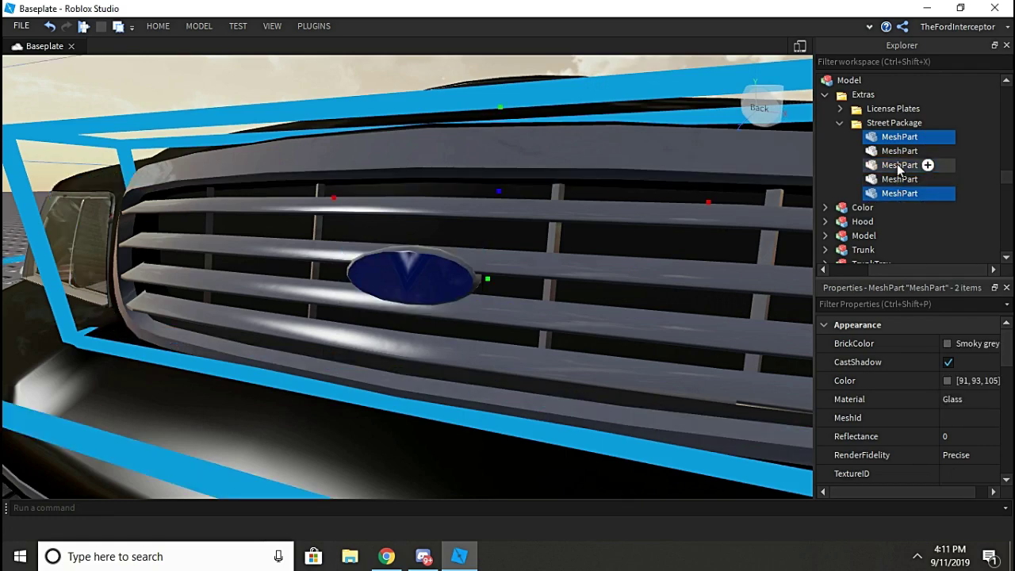
left_click(899, 167, "ctrl")
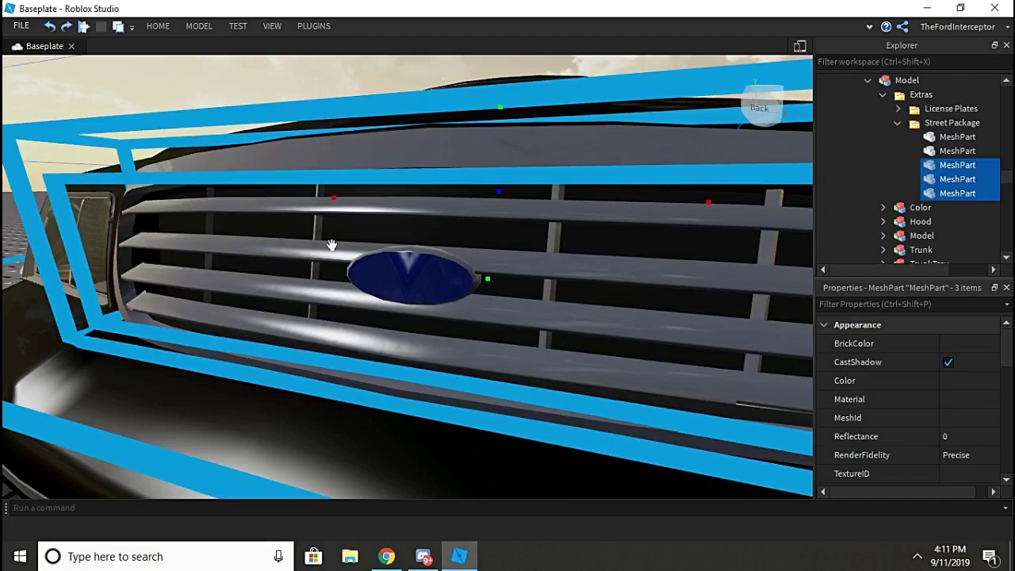
Set the three selected grille and trim meshes to Reflectance 0.05 and BrickColor Dark stone grey, and view the car's front.
scroll(325, 245, "down", 5)
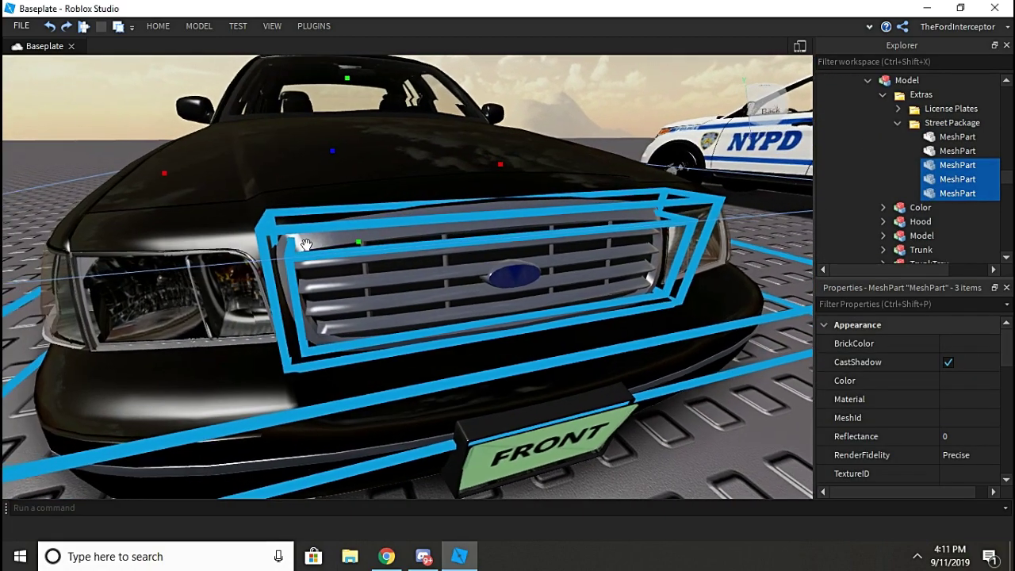
left_click(966, 347)
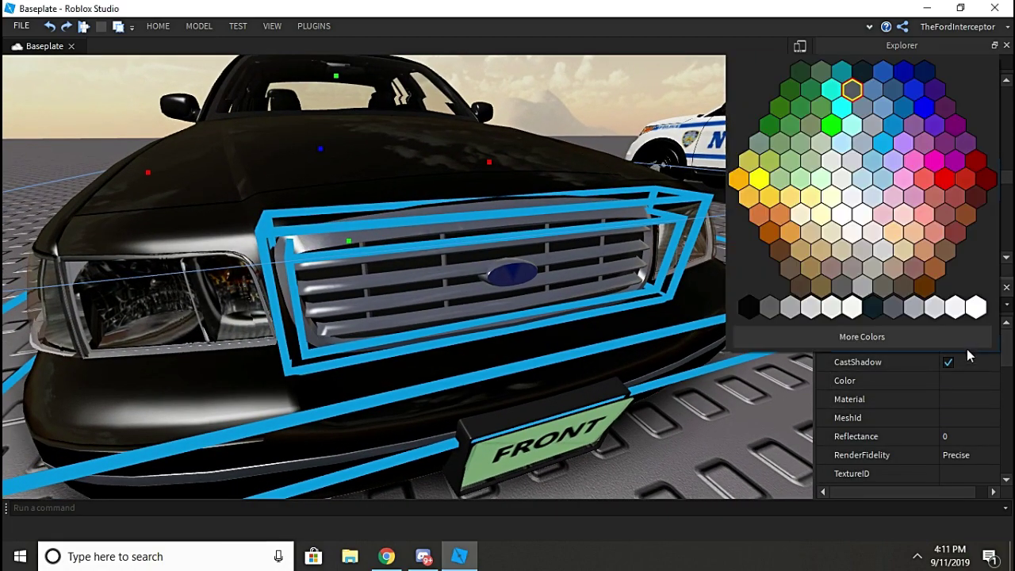
left_click(769, 310)
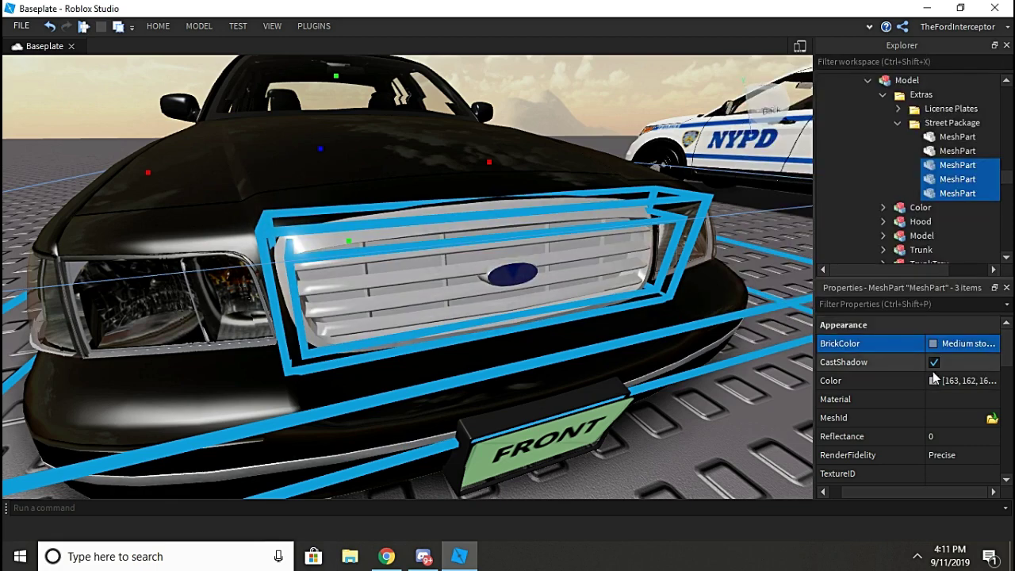
left_click(955, 436)
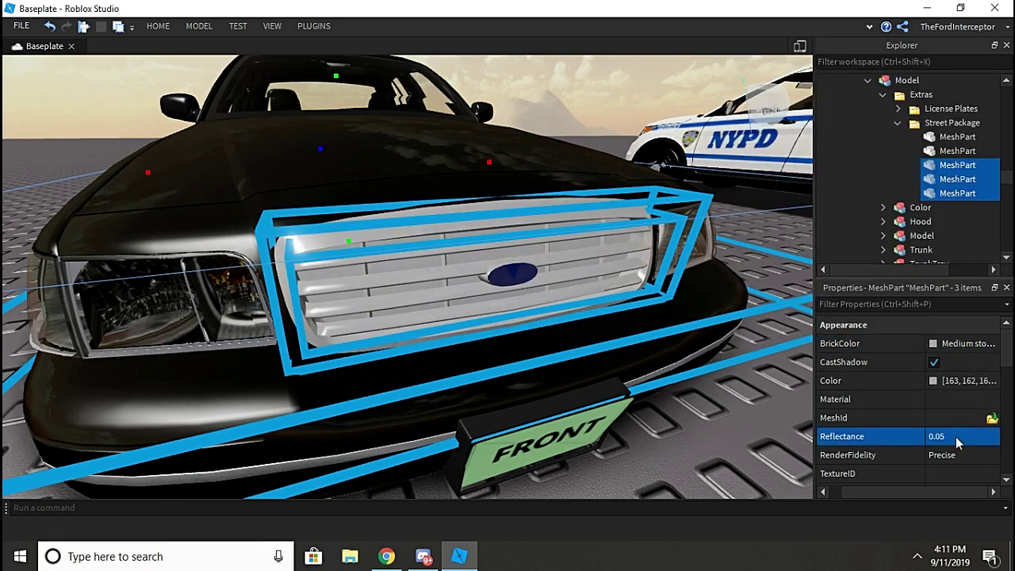
left_click(972, 349)
left_click(775, 313)
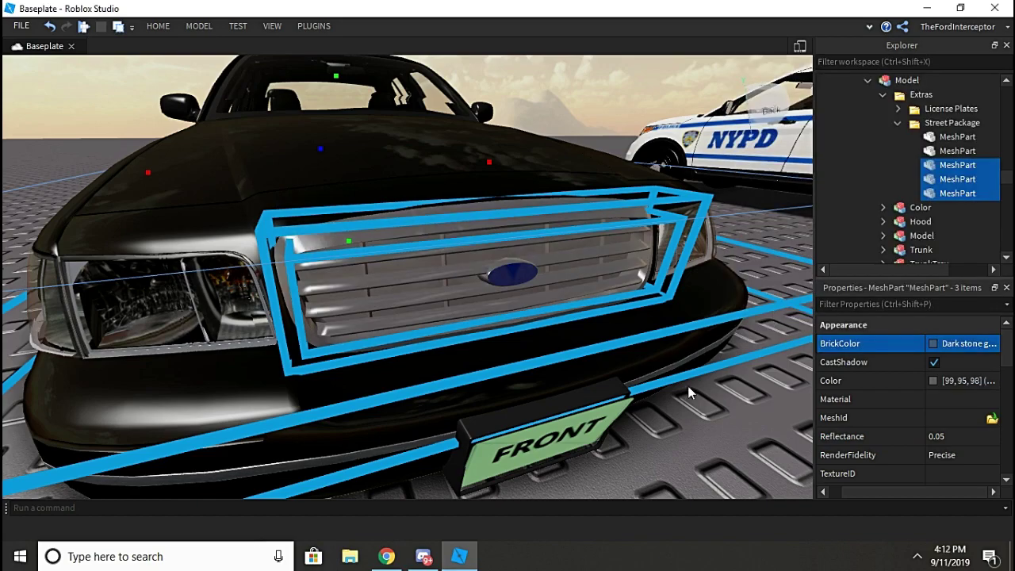
right_click_drag(687, 385, 687, 386)
left_click(560, 182)
right_click_drag(560, 181, 560, 179)
key("a")
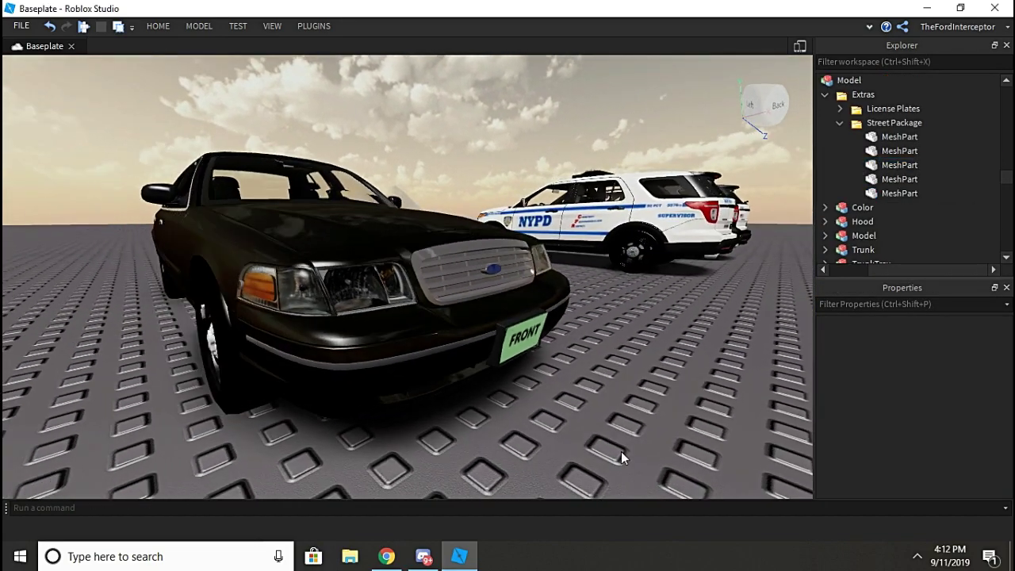
Group the five MeshParts in the Street Package folder into a model and move it into the car's parent Model.
left_click(862, 207)
left_click(899, 192)
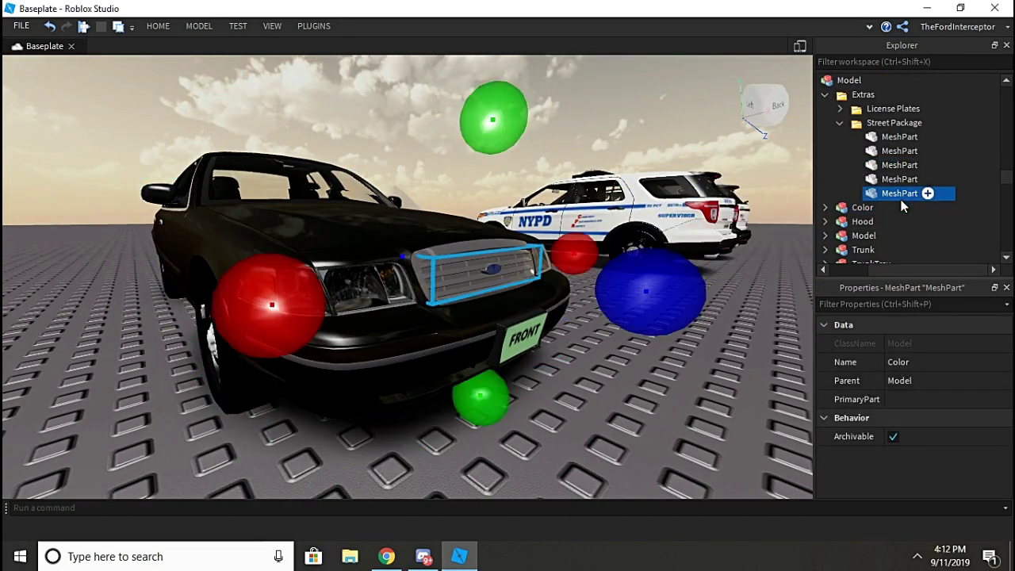
left_click(896, 137, "shift")
key("ctrl+g")
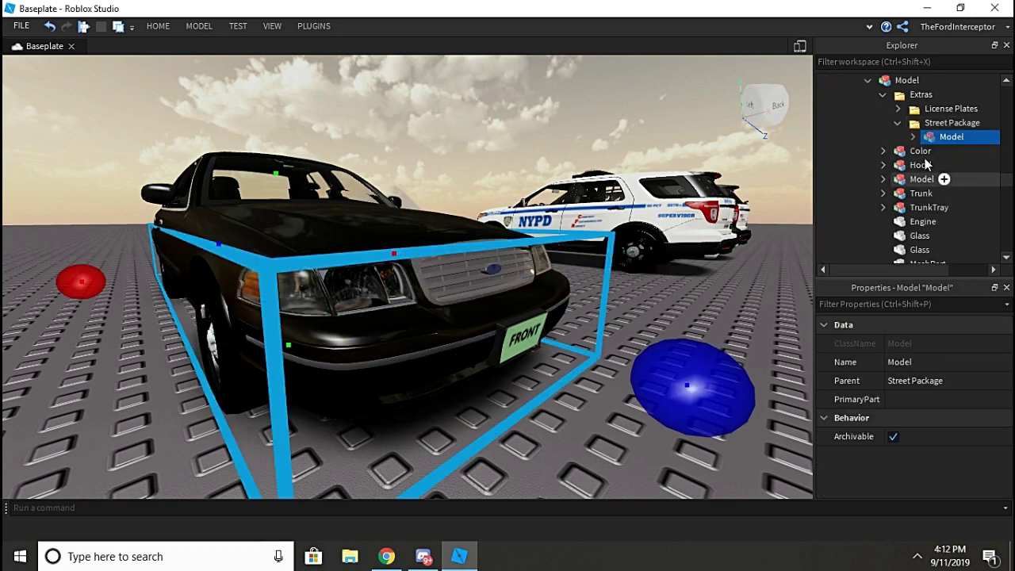
mouse_move(953, 135)
left_mouse_down()
mouse_move(974, 129)
mouse_move(935, 126)
left_mouse_up()
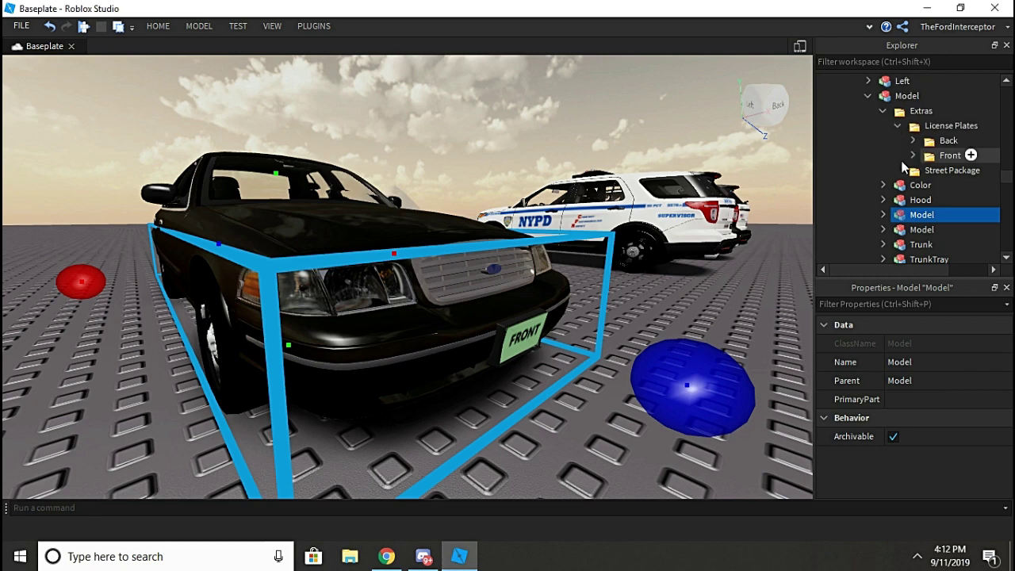
Move the Front Plate, Holder and Rear Plate from the License Plates folders into the model grouped from the Street Package meshes.
left_click(912, 155)
scroll(915, 146, "down", 1)
left_click(916, 139)
left_click(906, 106)
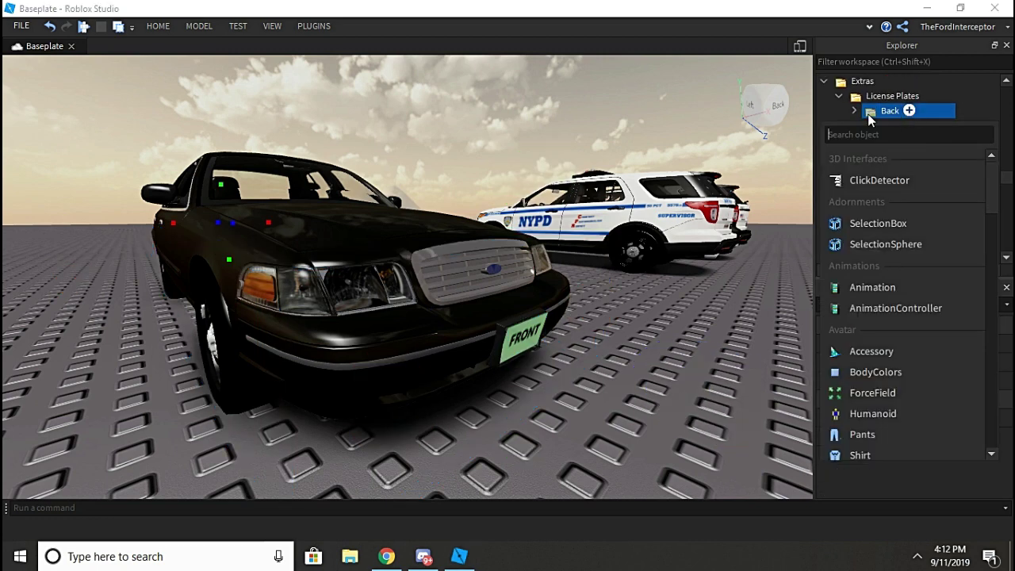
left_click(853, 110)
left_click(910, 165)
left_click(915, 150, "ctrl")
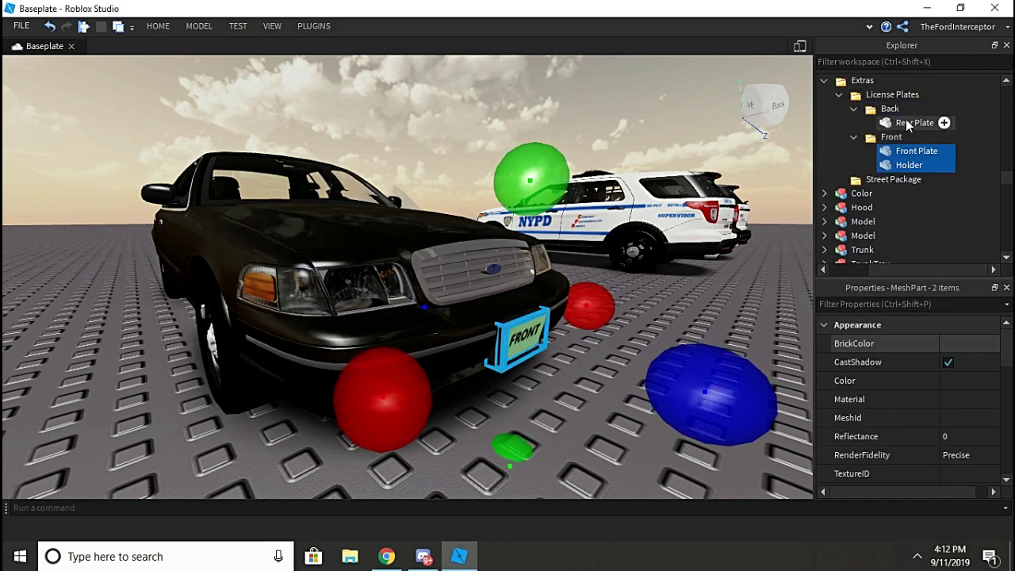
left_click(914, 122, "ctrl")
left_click_drag(904, 167, 898, 193)
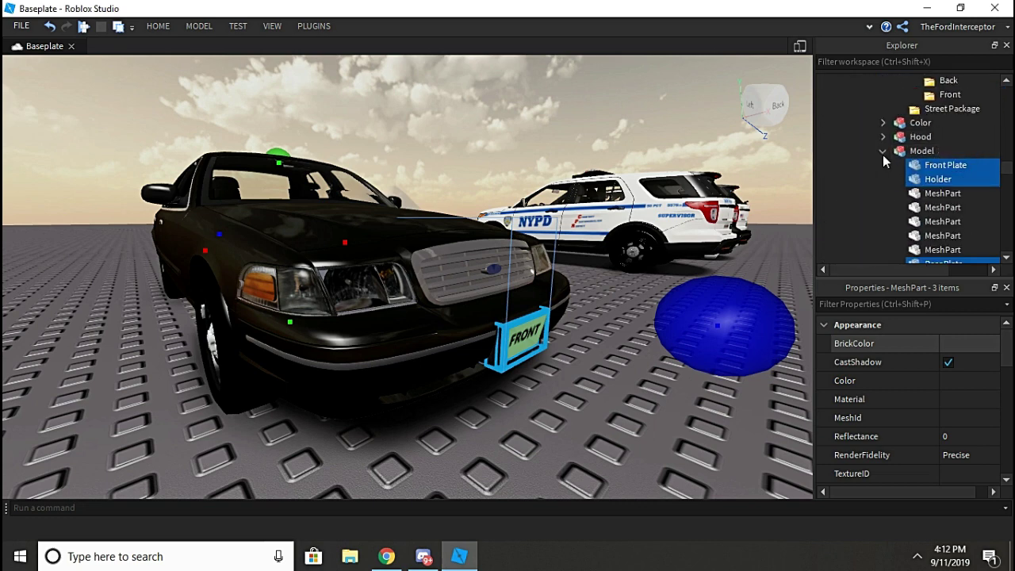
Collapse the car's model groups, clear the selection and examine the black car from its rear side.
left_click(882, 152)
left_click(883, 166)
left_click(918, 152)
right_click_drag(638, 285, 638, 286)
left_click(526, 385)
left_click(402, 316)
key("f")
right_click_drag(402, 315, 402, 314)
left_click(557, 216)
right_click_drag(558, 217, 556, 216)
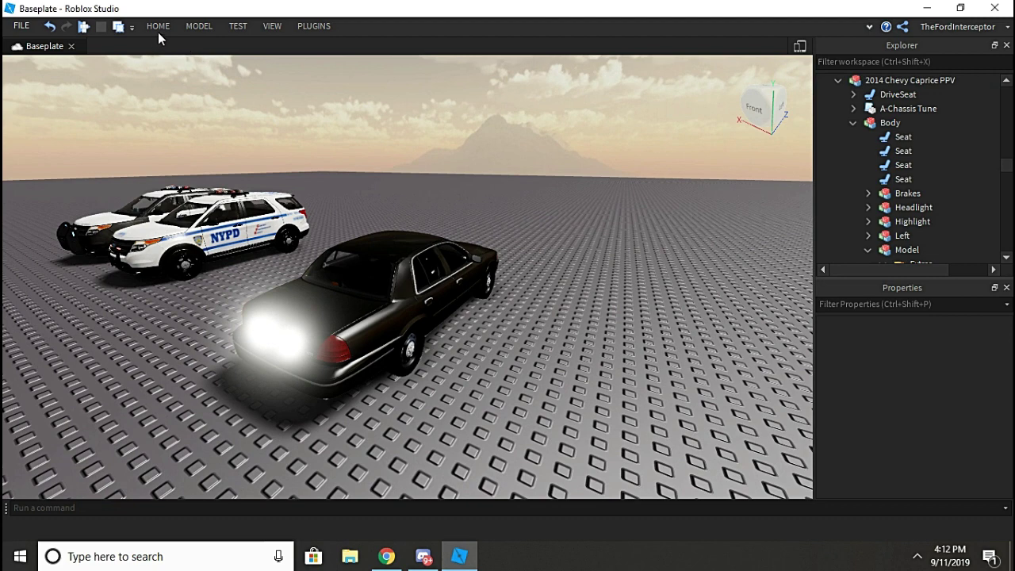
Search My Models in the Toolbox for "gotoabarn's" and insert the [FREE] Gotoabarn's Mesh Pack on the baseplate near the black car.
left_click(158, 29)
left_click(363, 63)
left_click(124, 143)
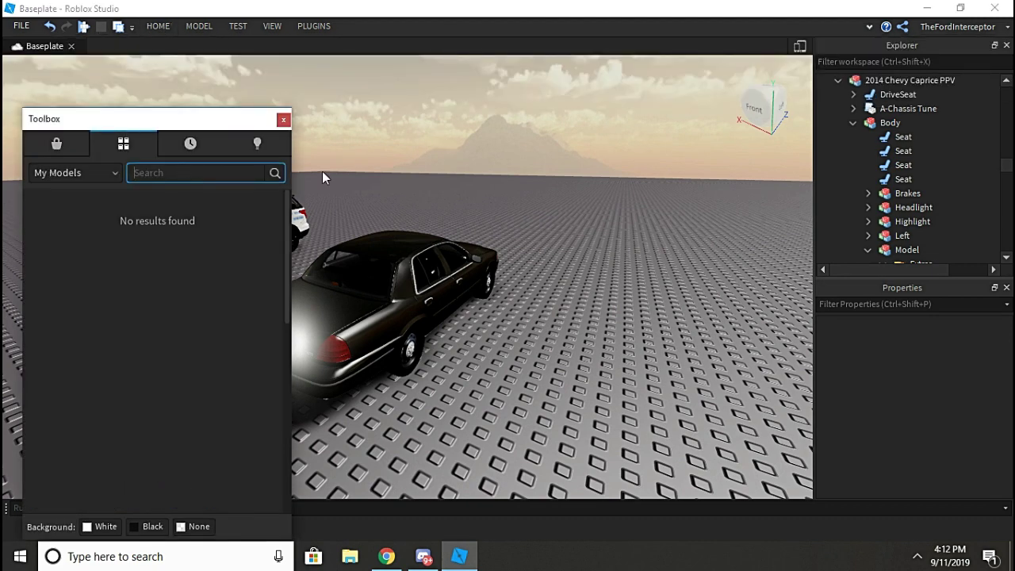
type("go")
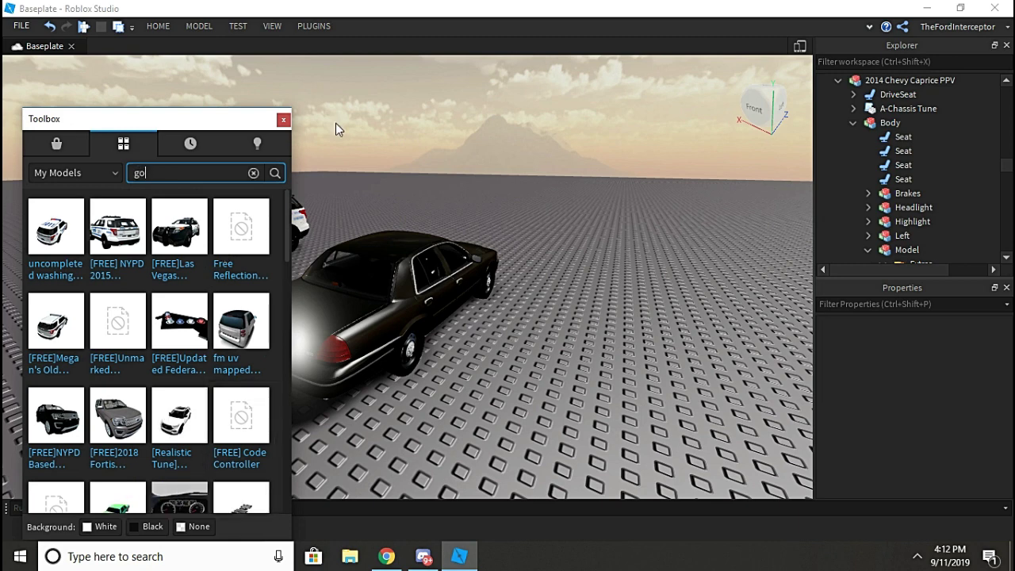
type("toabarn's")
key("Return")
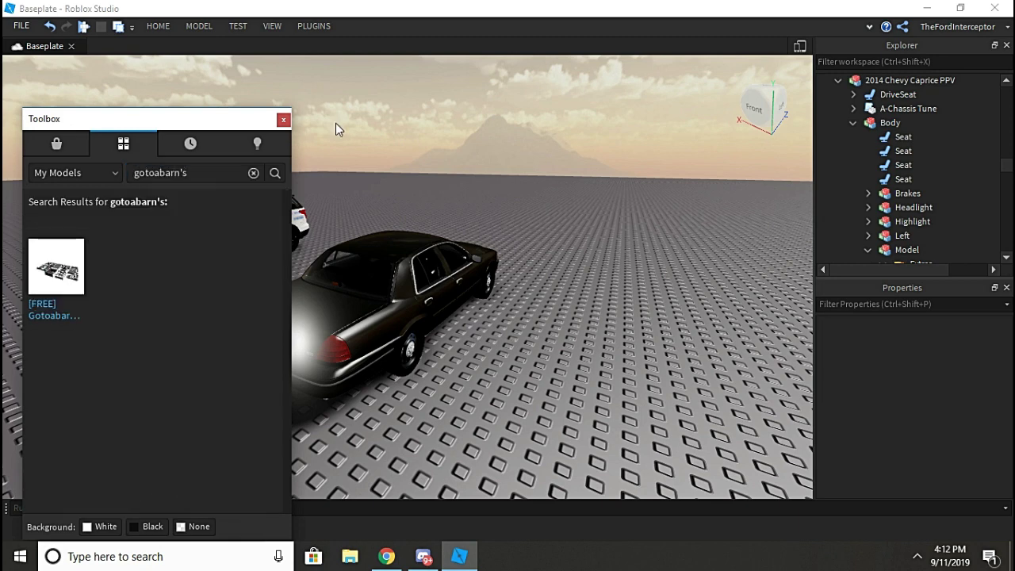
left_click_drag(456, 221, 682, 241)
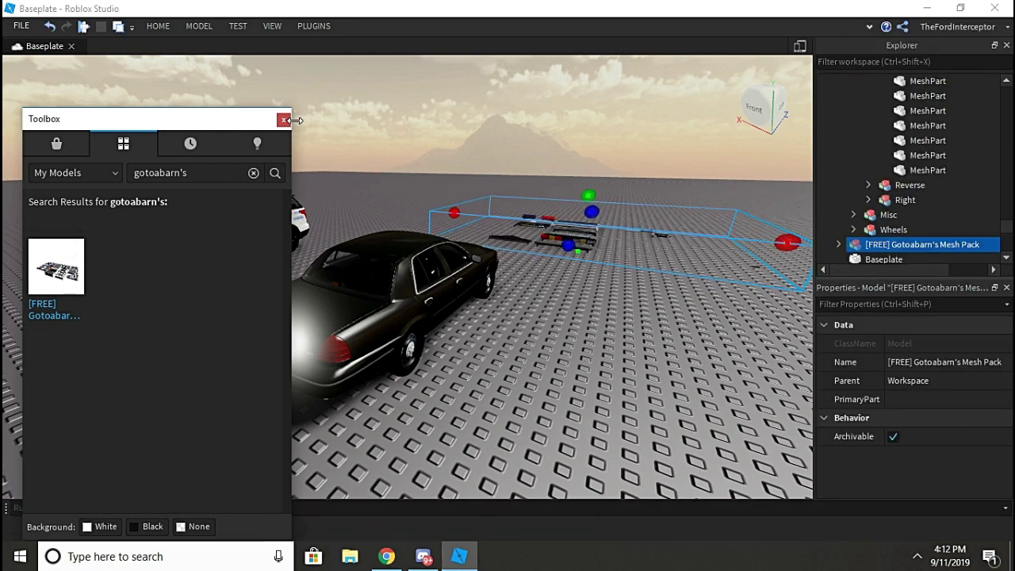
left_click(283, 119)
Examine the light bars and equipment meshes laid out in the Gotoabarn's Mesh Pack from above.
key("f")
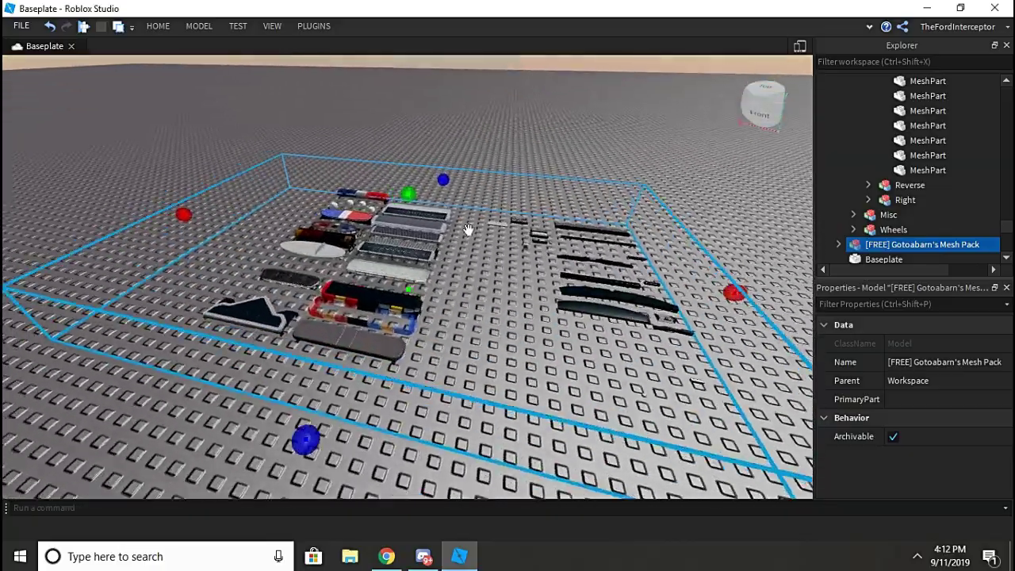
key("w")
key("a")
right_click_drag(416, 300, 224, 313)
key("f")
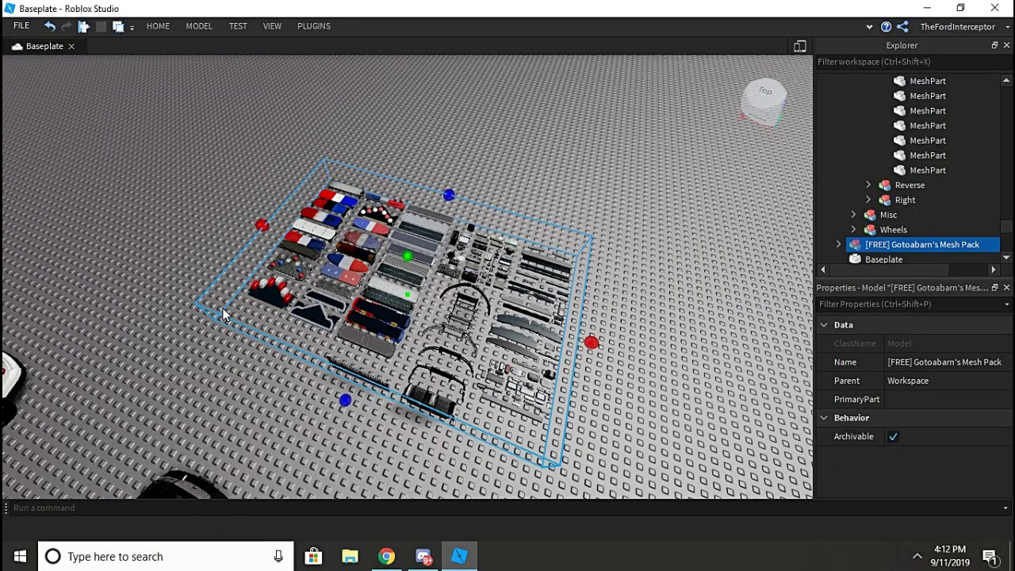
Select the whole red rotating beacon, Model 17, among the equipment meshes in the Gotoabarn's Mesh Pack.
scroll(337, 164, "up", 10)
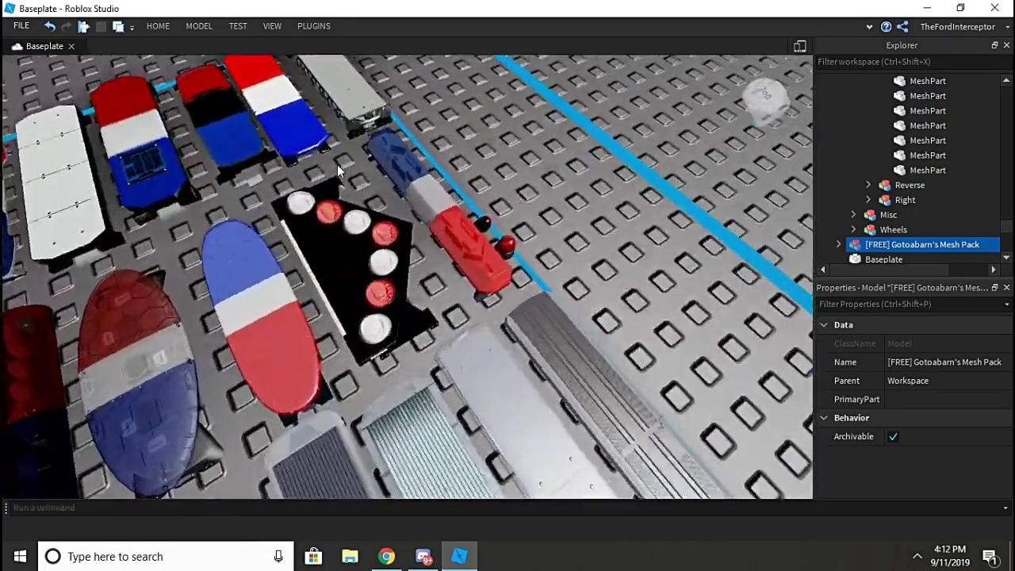
scroll(337, 164, "up", 10)
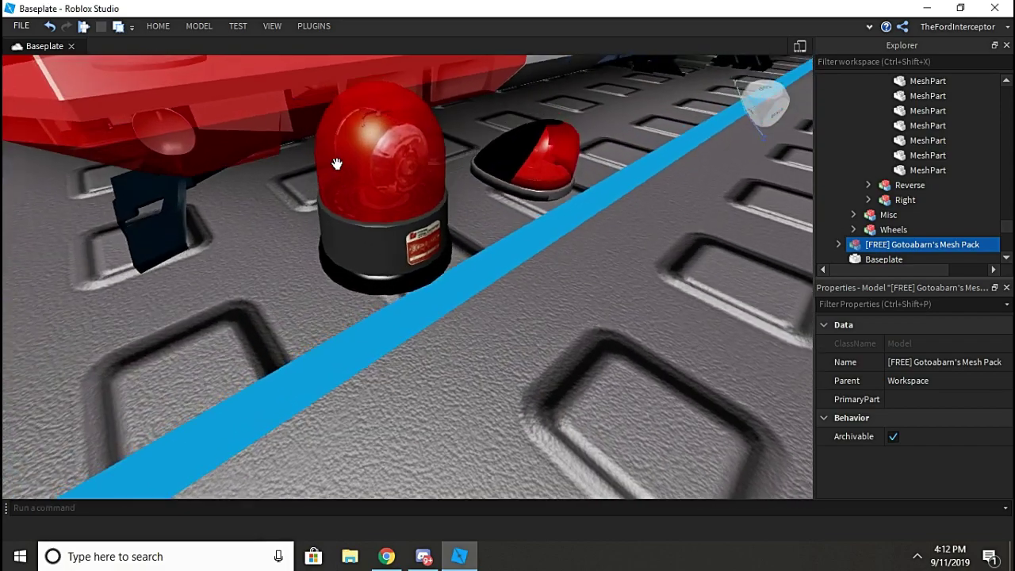
left_click(392, 242)
scroll(888, 212, "down", 3)
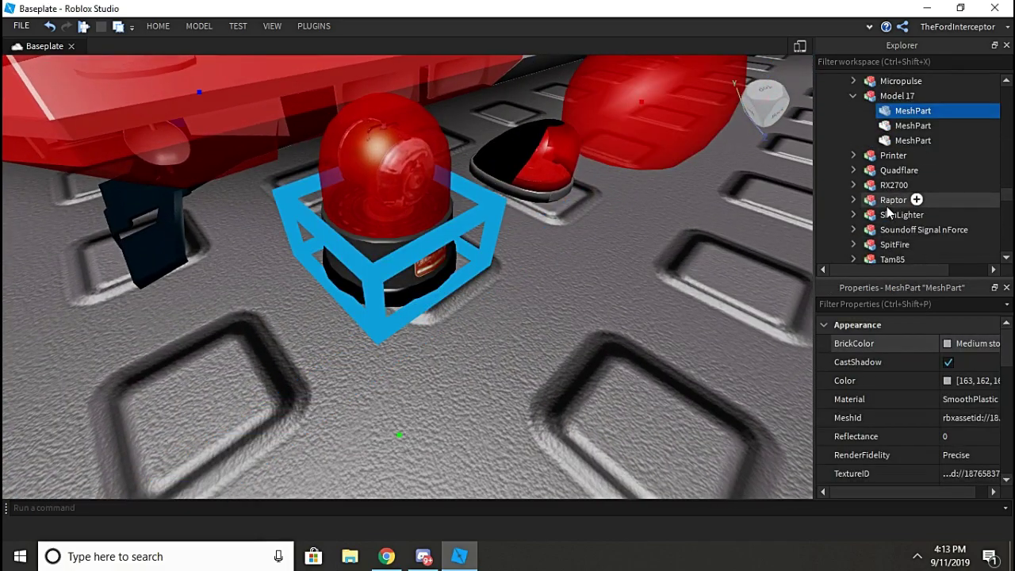
left_click(887, 96)
Paste the Model 17 beacon into the Body model of the black car, 2014 Chevy Caprice PPV.
right_click_drag(448, 321, 445, 306)
scroll(445, 320, "down", 3)
scroll(445, 319, "up", 3)
key("w")
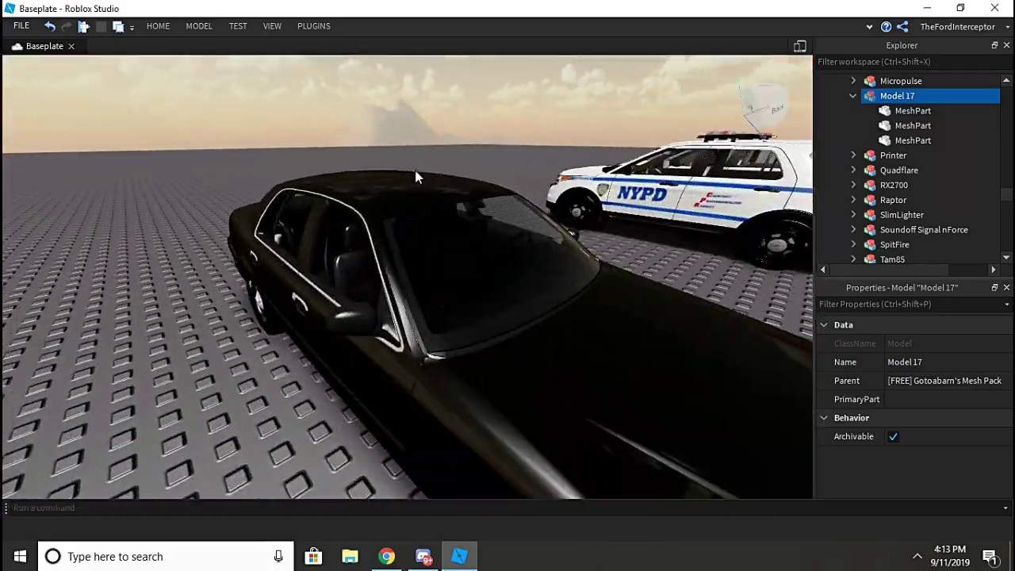
left_click(488, 335)
key("f")
scroll(912, 138, "down", 1)
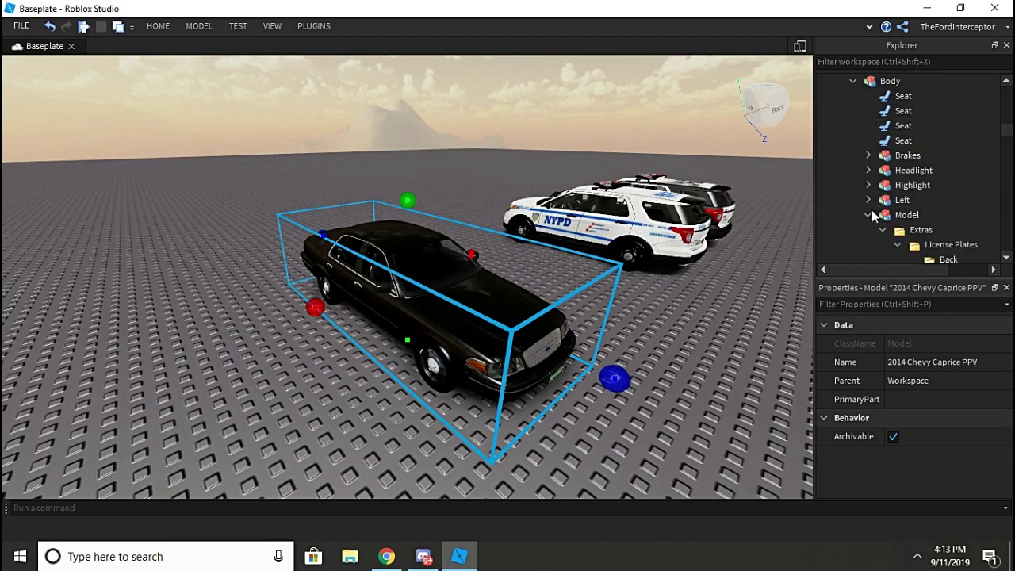
scroll(880, 210, "up", 2)
left_click(893, 157)
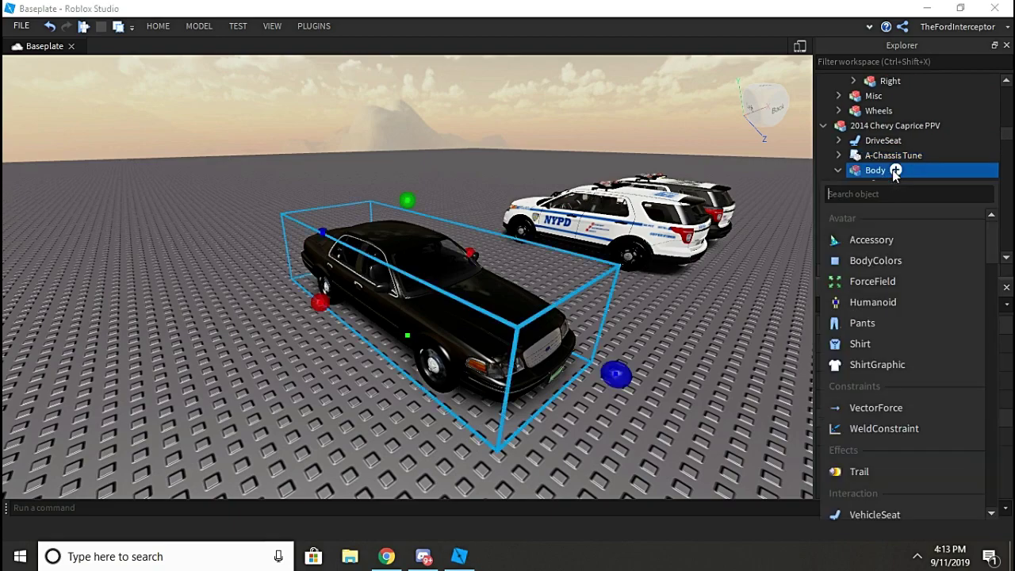
left_click(880, 171)
key("ctrl+shift+v")
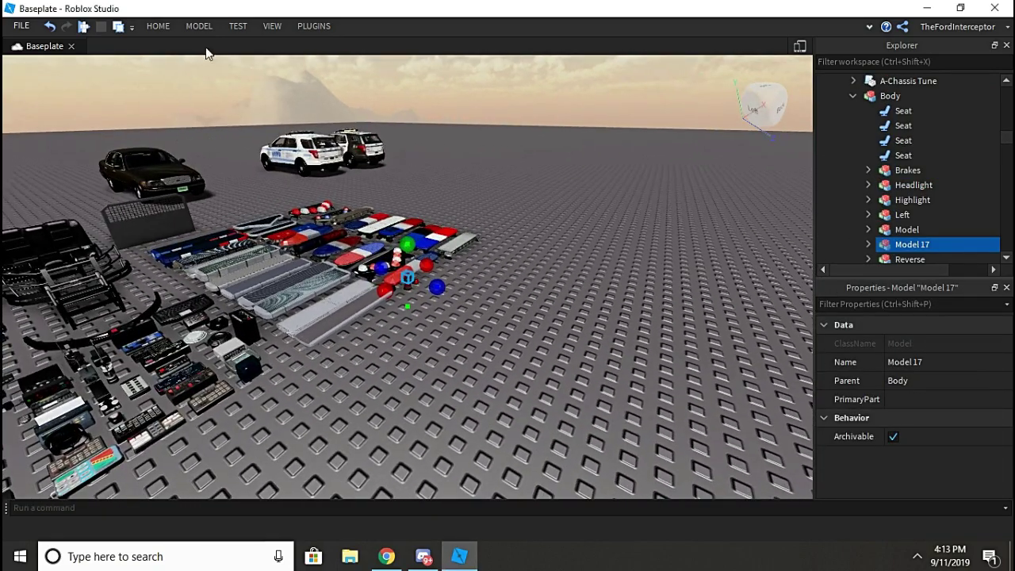
Move the Model 17 beacon from beside the mesh pack onto the roof of the black car.
left_click(161, 29)
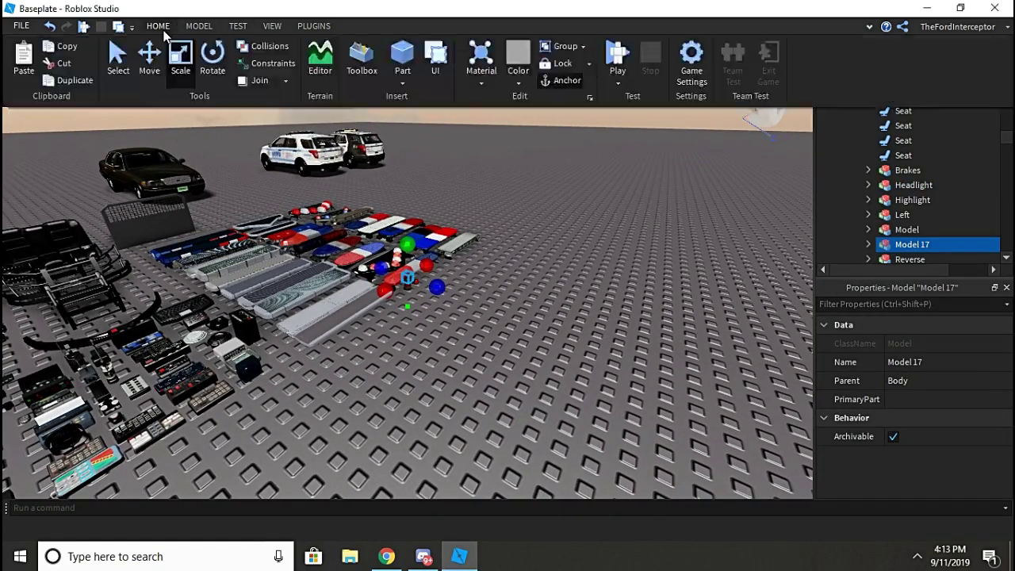
right_click_drag(420, 270, 444, 273)
left_click_drag(438, 286, 283, 326)
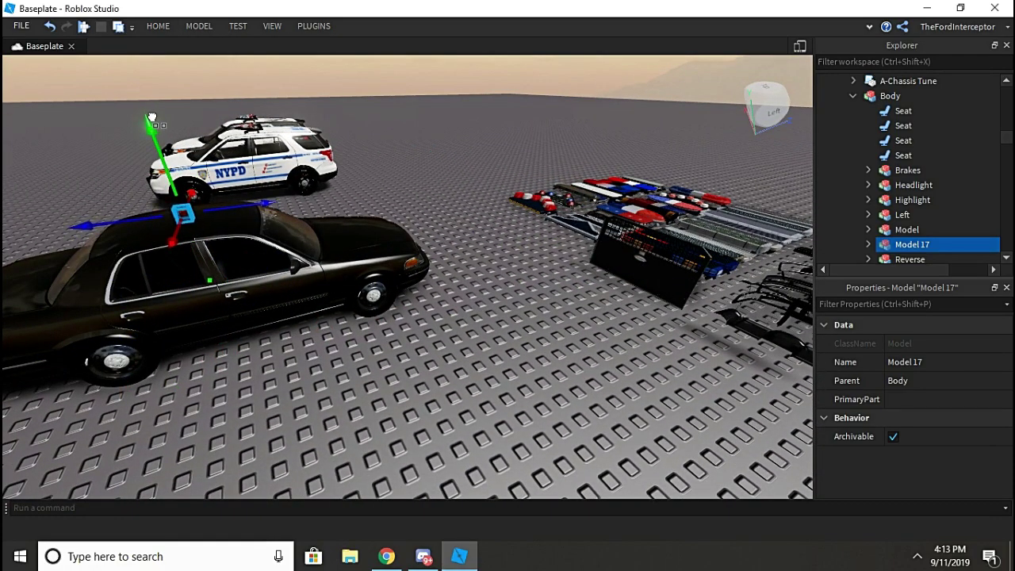
key("f")
right_click_drag(239, 164, 239, 164)
scroll(239, 165, "down", 5)
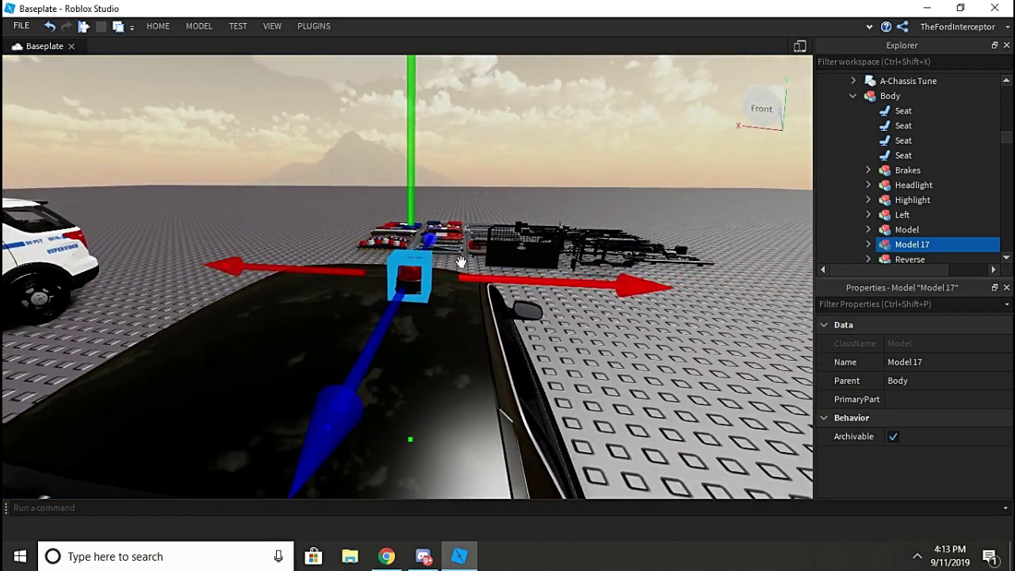
Shift the beacon across and along the roof so it sits near the driver's-side edge, and clear the selection.
left_click_drag(538, 285, 582, 295)
key("f")
right_click_drag(565, 284, 565, 284)
scroll(564, 283, "down", 5)
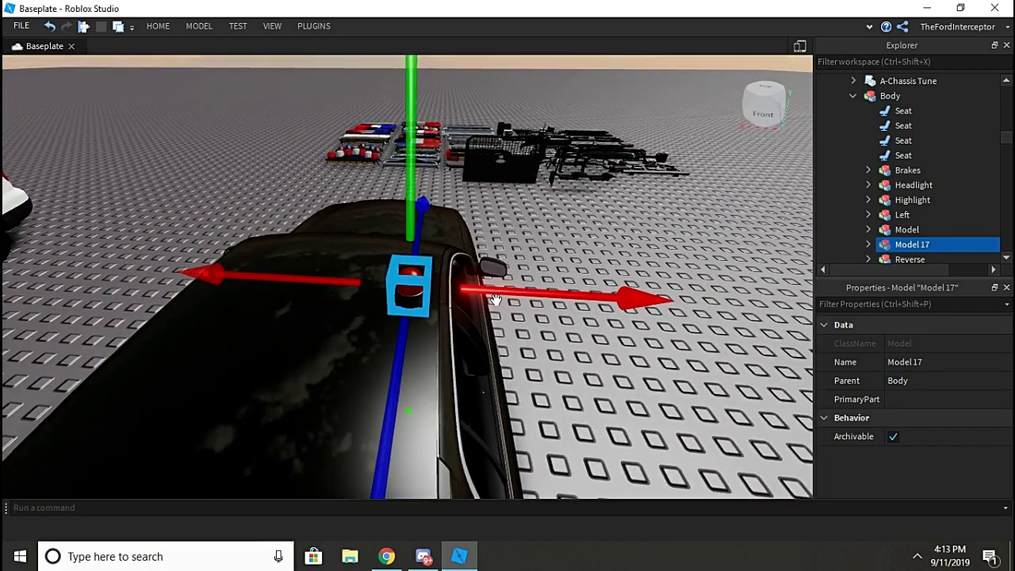
left_click_drag(511, 289, 463, 290)
right_click_drag(463, 290, 463, 290)
left_click_drag(607, 291, 519, 293)
key("f")
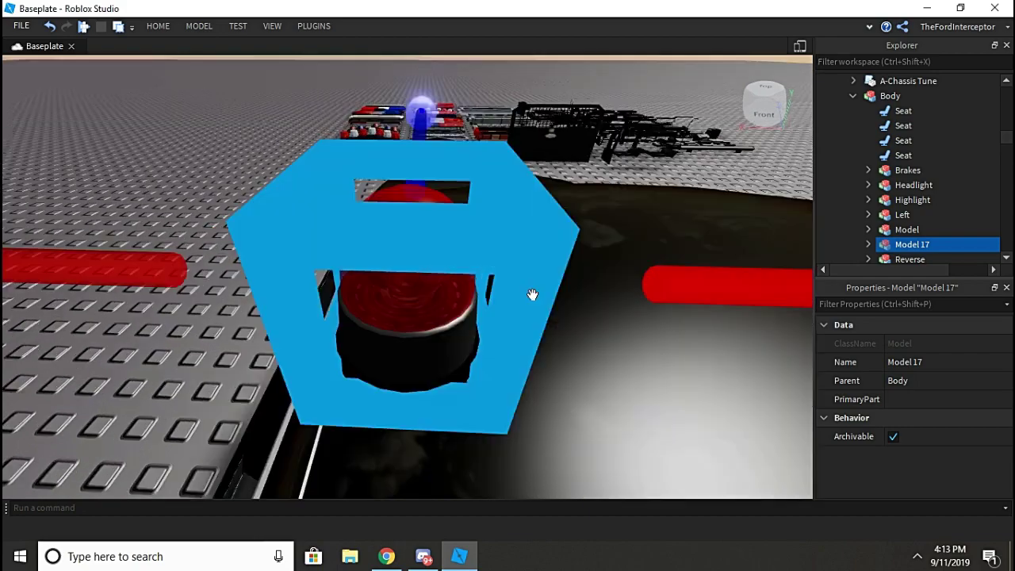
right_click_drag(532, 294, 532, 294)
scroll(532, 295, "down", 5)
left_click_drag(549, 270, 494, 273)
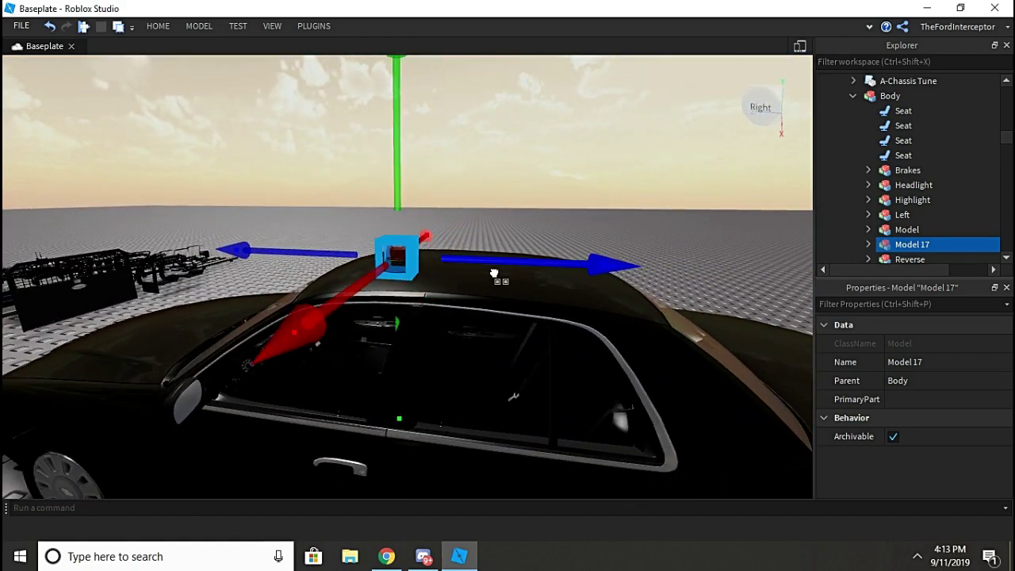
left_click(474, 146)
Remove the texture from the beacon's dome mesh and colour it red [255, 0, 0].
scroll(474, 146, "up", 4)
right_click_drag(474, 146, 476, 151)
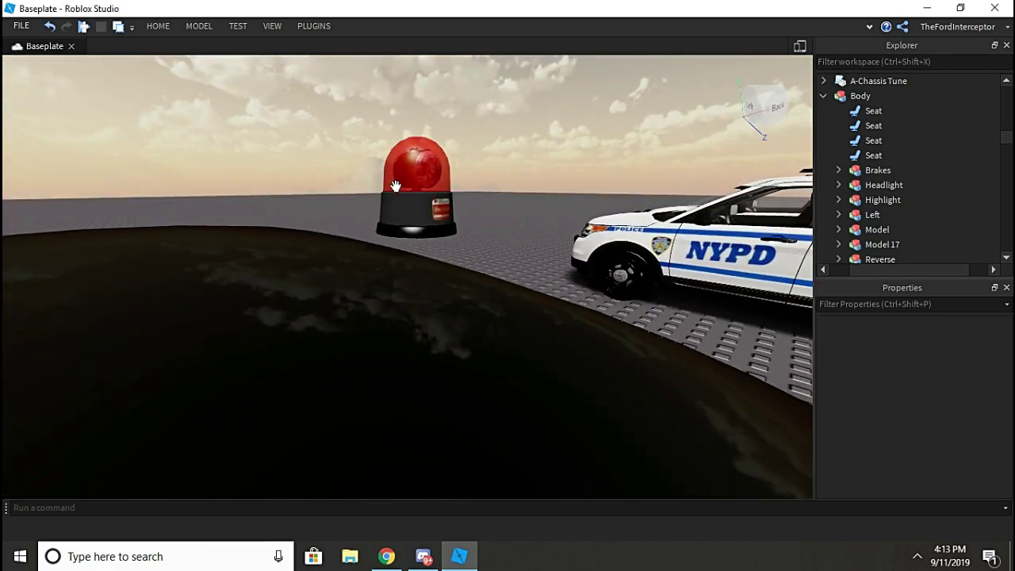
right_click_drag(430, 203, 473, 207)
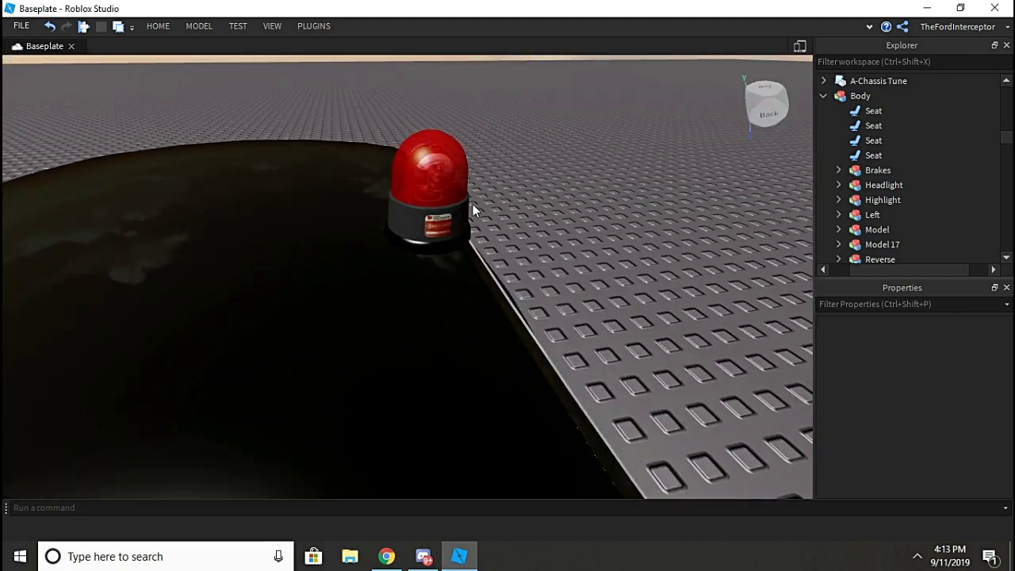
right_click_drag(405, 156, 440, 241)
right_click_drag(303, 201, 365, 194)
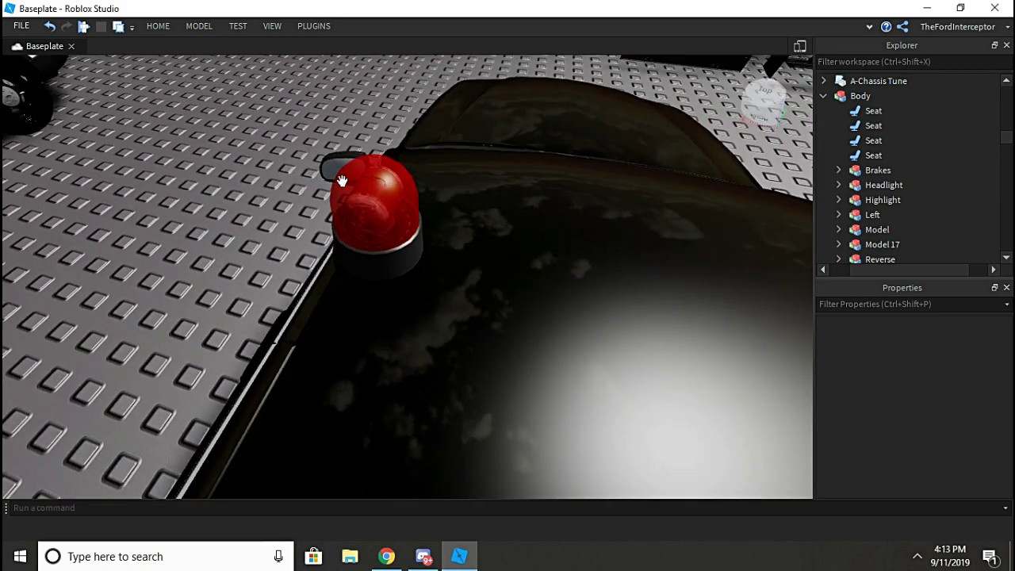
left_click(372, 194)
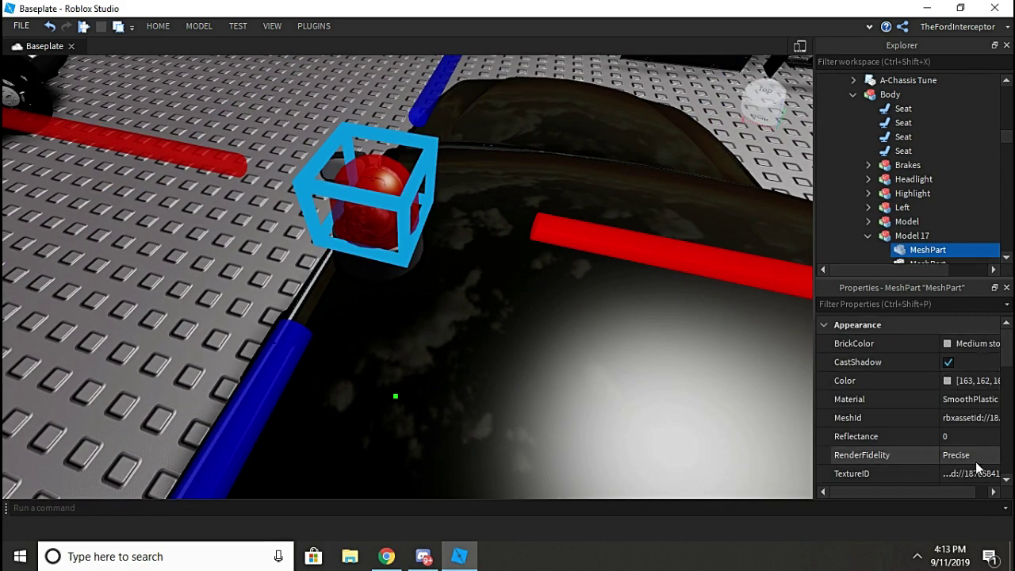
left_click(952, 472)
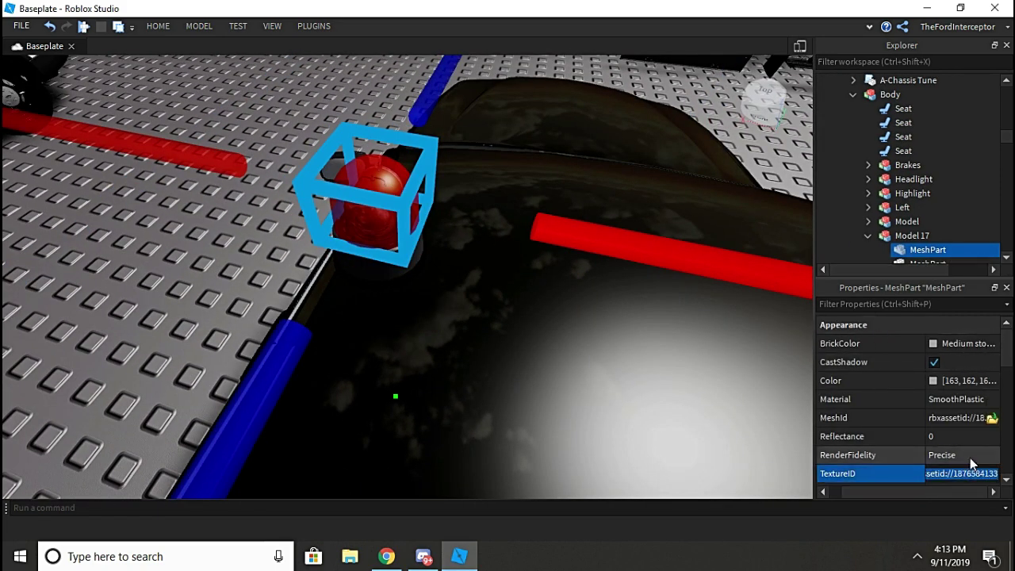
key("BackSpace")
key("Return")
left_click(933, 381)
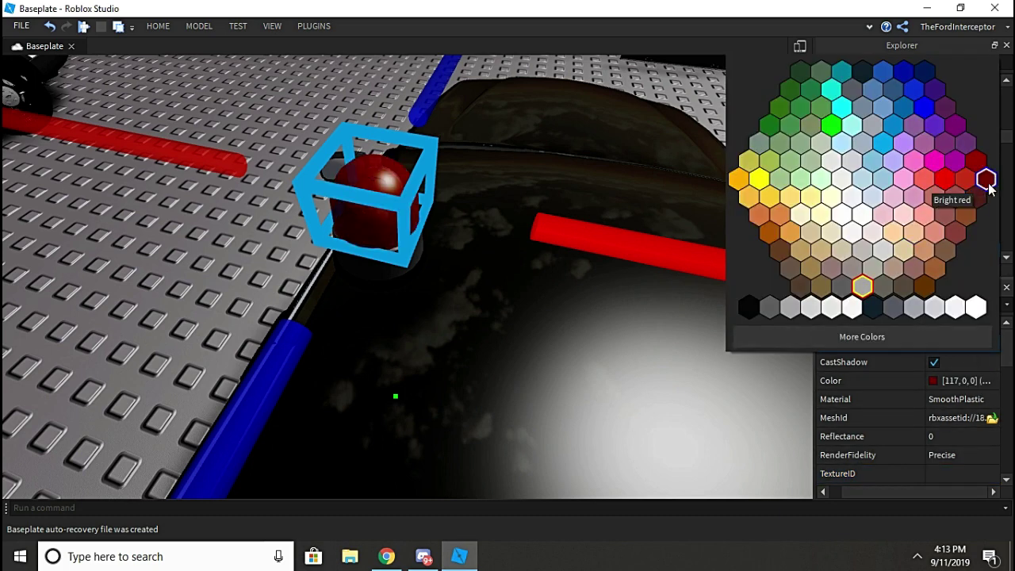
left_click(944, 181)
Set the beacon dome's transparency to 0.7 and its reflectance to 0.05.
scroll(963, 396, "down", 2)
left_click(965, 435)
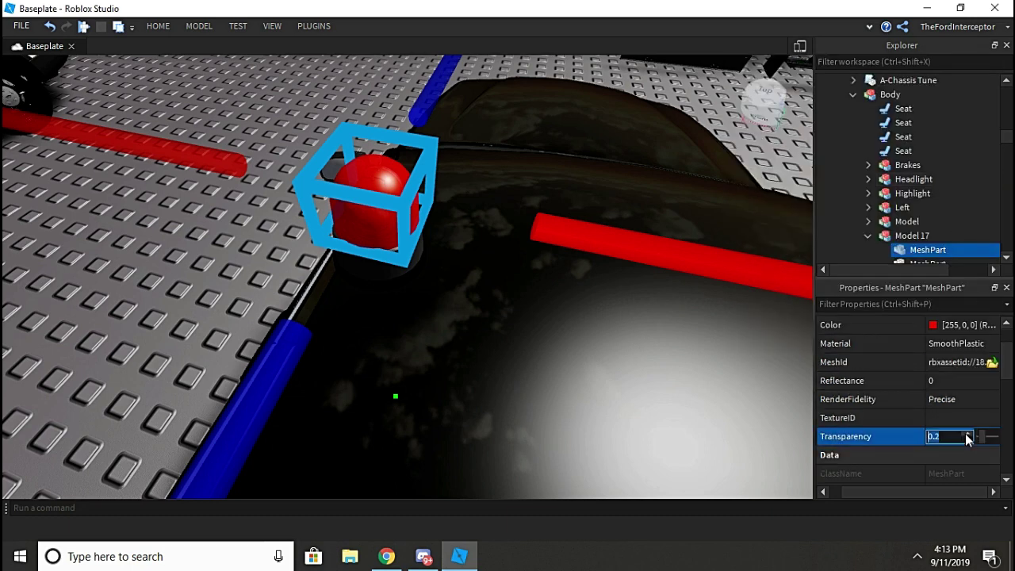
left_click(966, 434)
type("0.75")
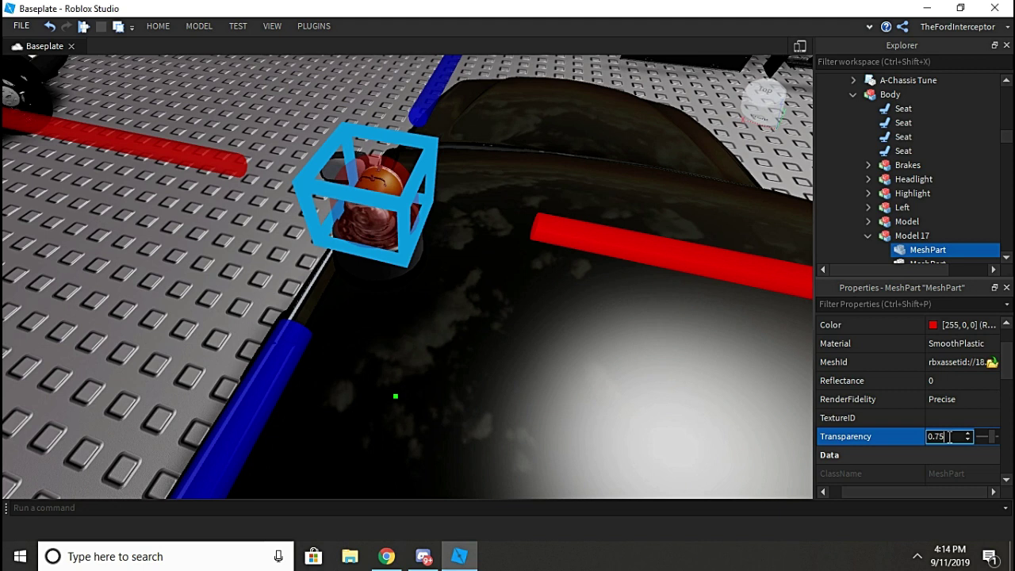
left_click(960, 384)
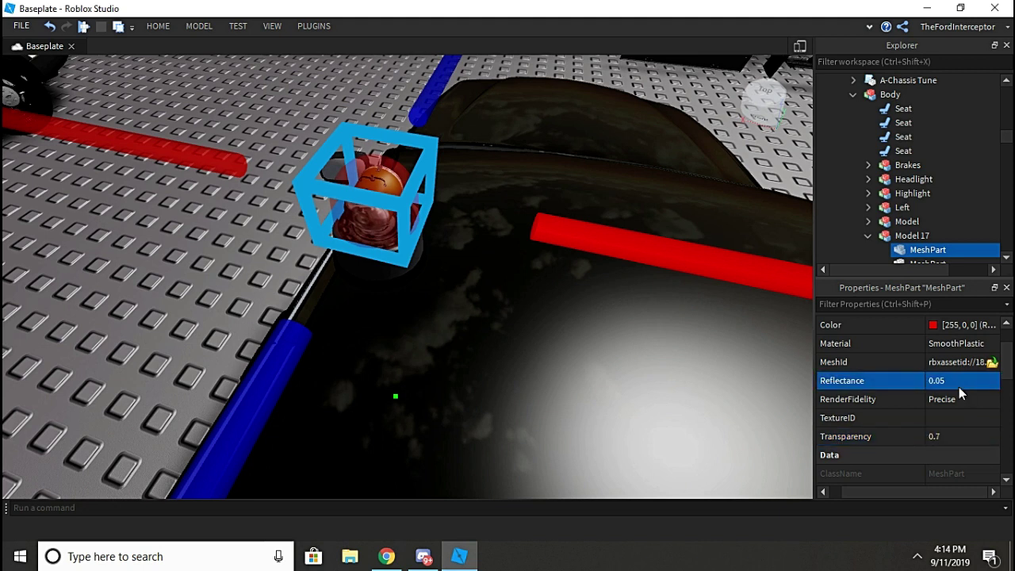
Clear the selection and examine the beacon's see-through dome on the car roof from the driver's side.
right_click_drag(290, 257, 325, 219)
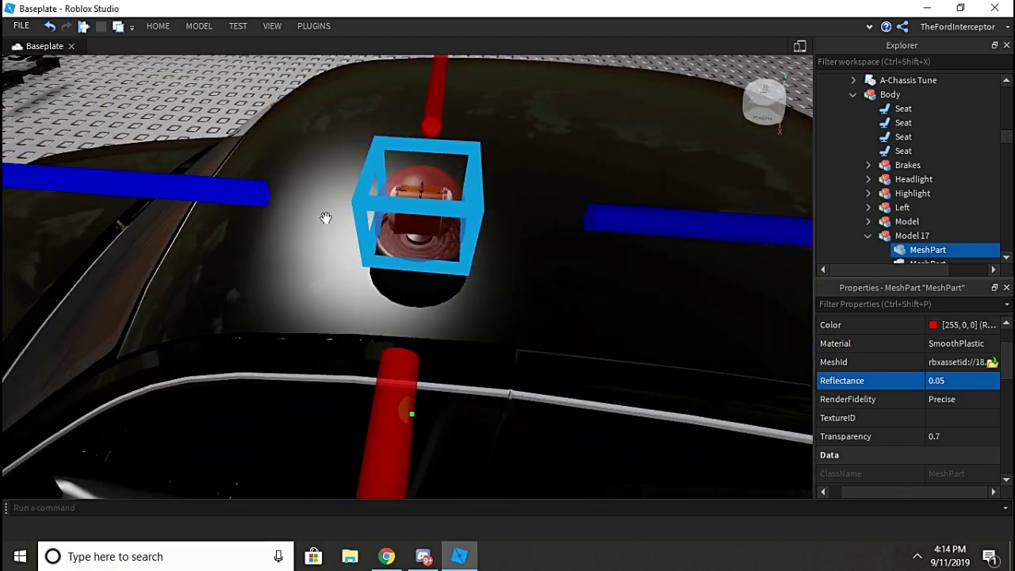
left_click(555, 84)
right_click_drag(555, 84, 556, 84)
scroll(556, 84, "down", 6)
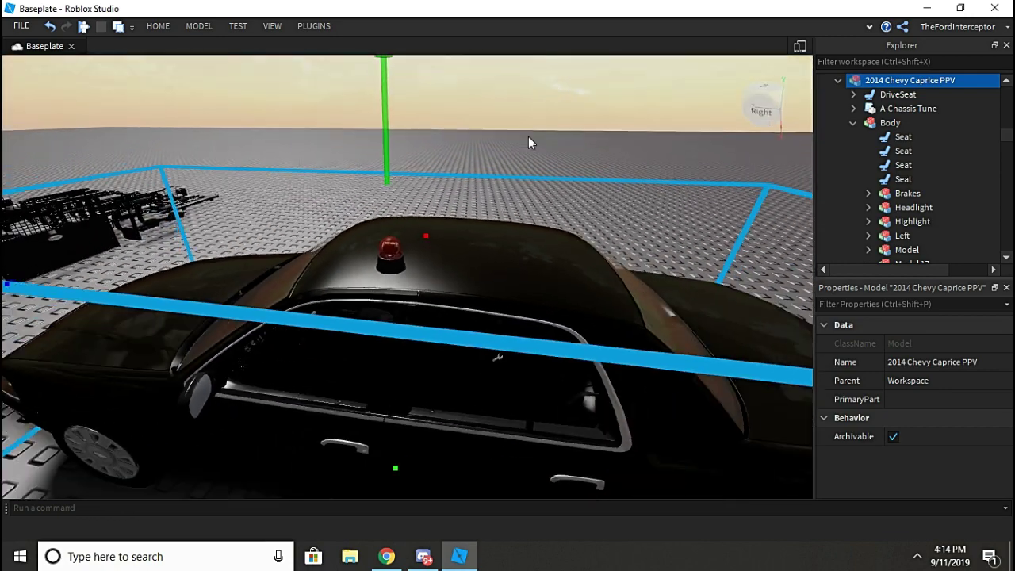
left_click(545, 130)
right_click_drag(545, 130, 545, 130)
scroll(545, 130, "up", 2)
Turn off CanCollide for all three MeshParts of the Model 17 beacon and clear the selection.
scroll(941, 181, "down", 3)
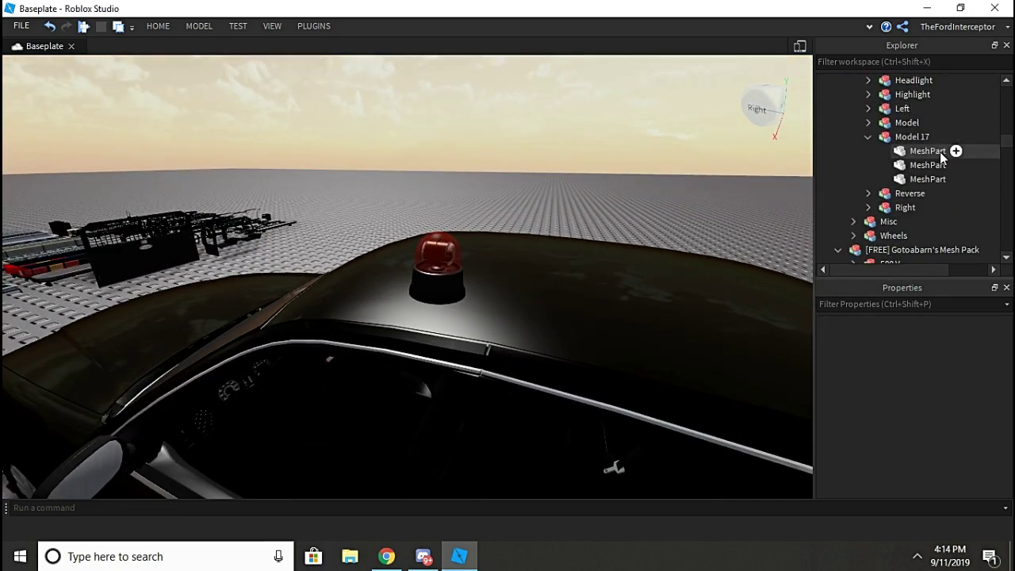
left_click(928, 179)
left_click(928, 151, "shift")
scroll(980, 379, "down", 5)
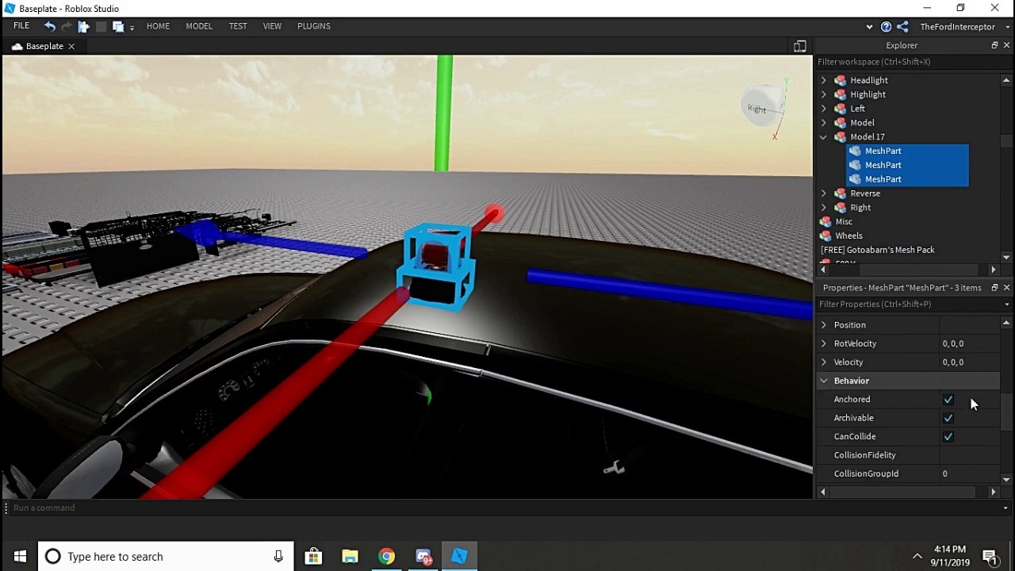
left_click(952, 440)
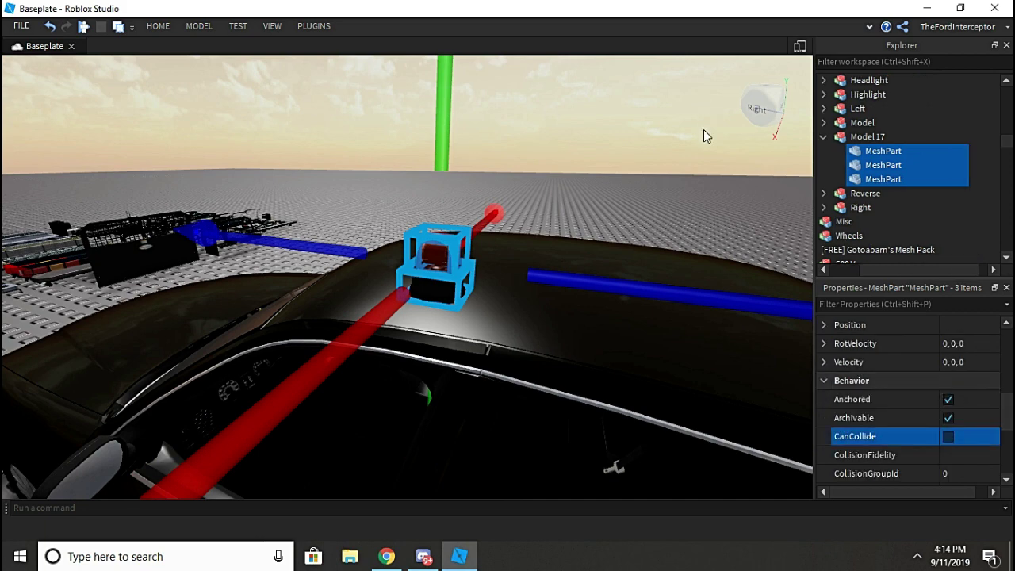
left_click(709, 177)
right_click_drag(709, 176, 708, 177)
Select the beacon's meshes one by one and move the inner lamp out of the dome along the roof.
left_click(894, 182)
left_click(889, 167)
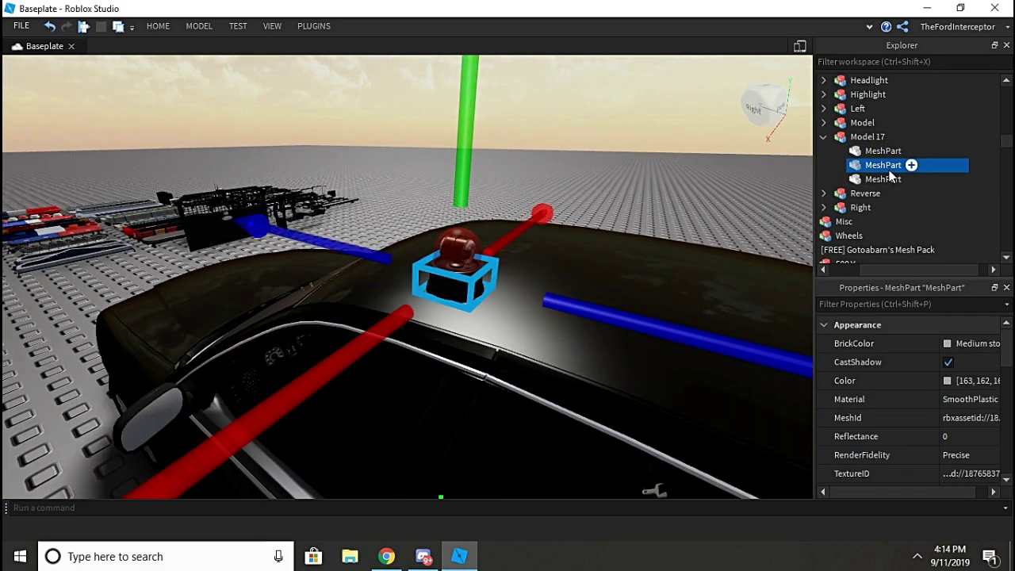
left_click(880, 154)
left_click(878, 179)
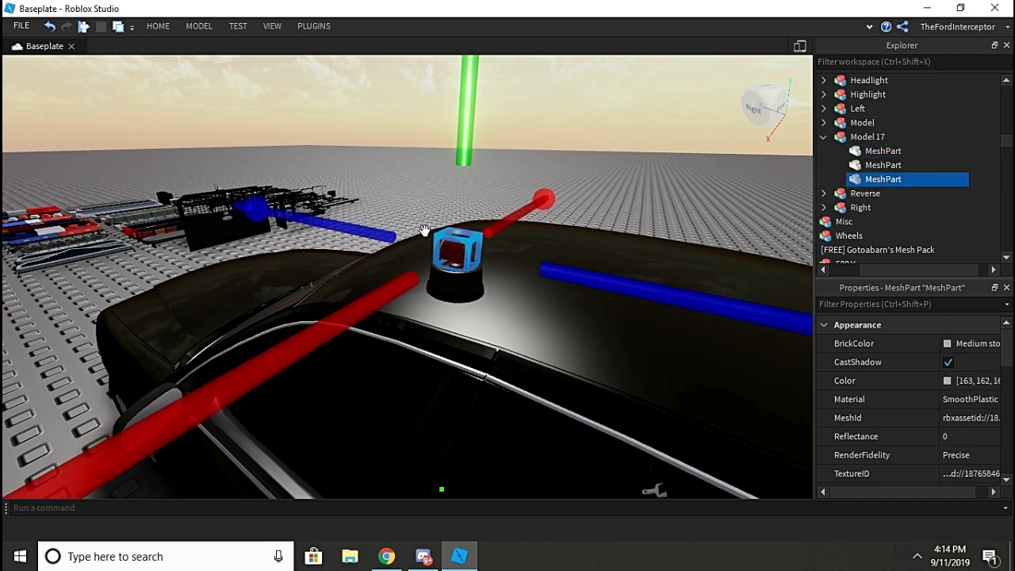
right_click_drag(425, 231, 425, 231)
left_click_drag(573, 270, 698, 300)
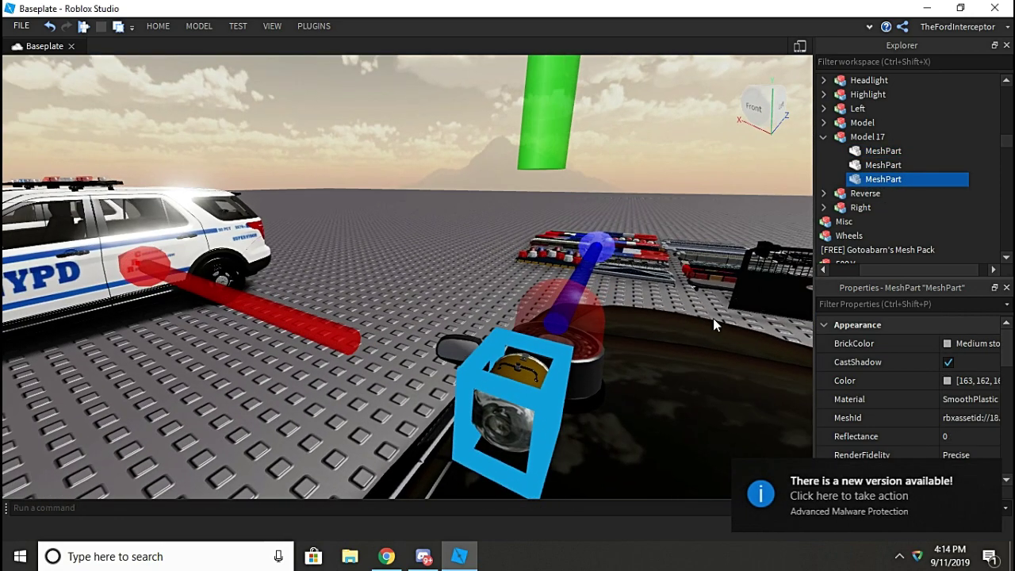
left_click(988, 472)
Shift the beacon's base mesh vertically, undo the mesh moves and select the inner lamp again.
left_click(894, 165)
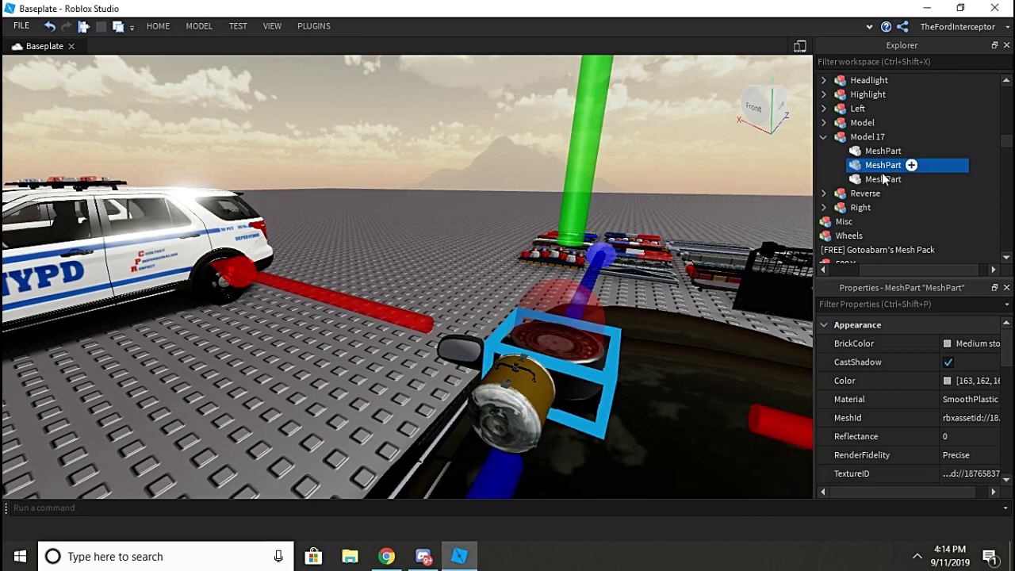
right_click_drag(592, 271, 593, 278)
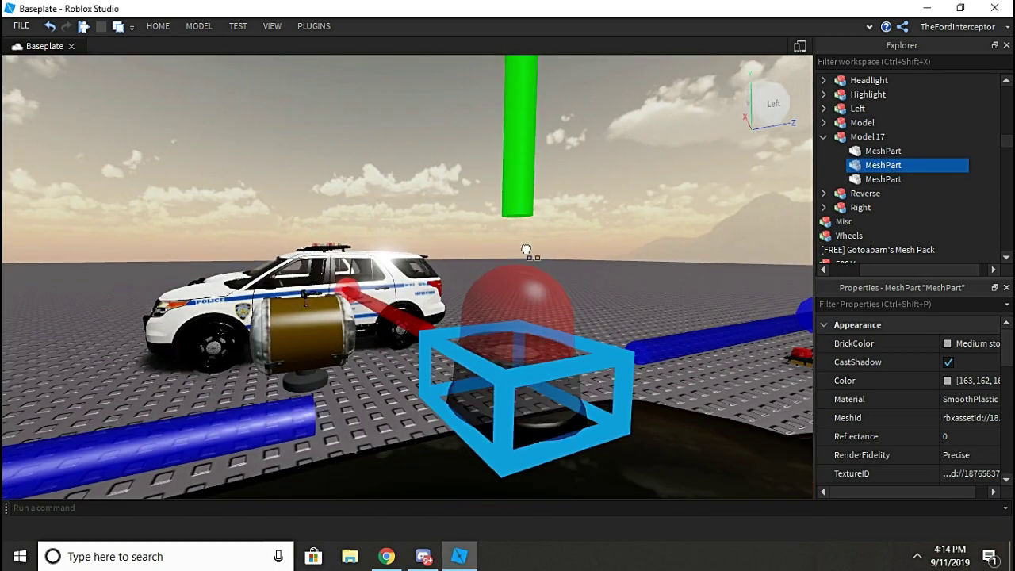
left_click_drag(525, 251, 533, 293)
left_click(872, 179)
key("f")
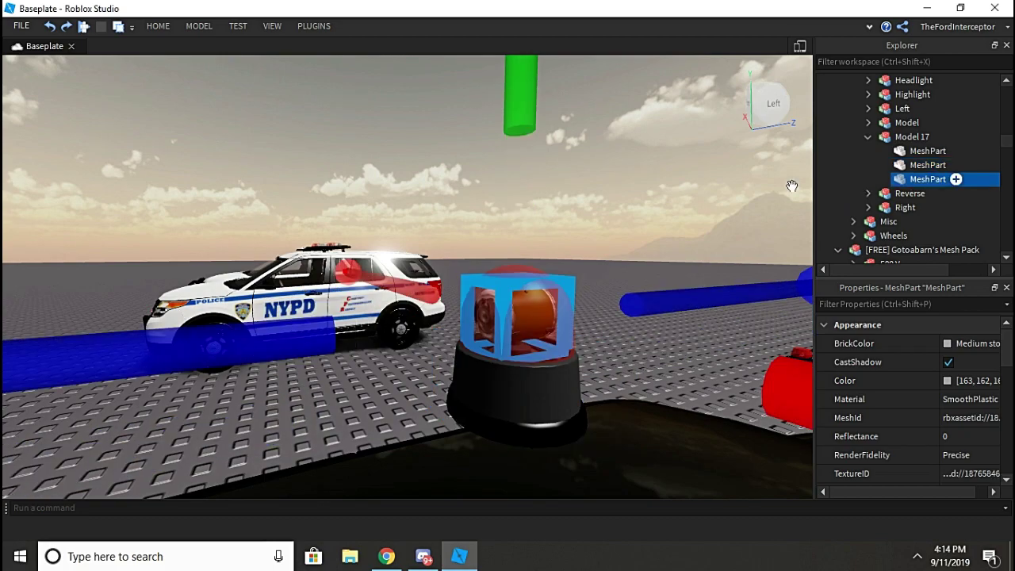
Clear the selection and examine the lightbar on the roof of the white NYPD SUV.
right_click_drag(660, 178, 624, 122)
left_click(624, 122)
right_click_drag(351, 370, 486, 396)
right_click_drag(491, 308, 545, 267)
key("w")
key("e")
key("e")
key("w")
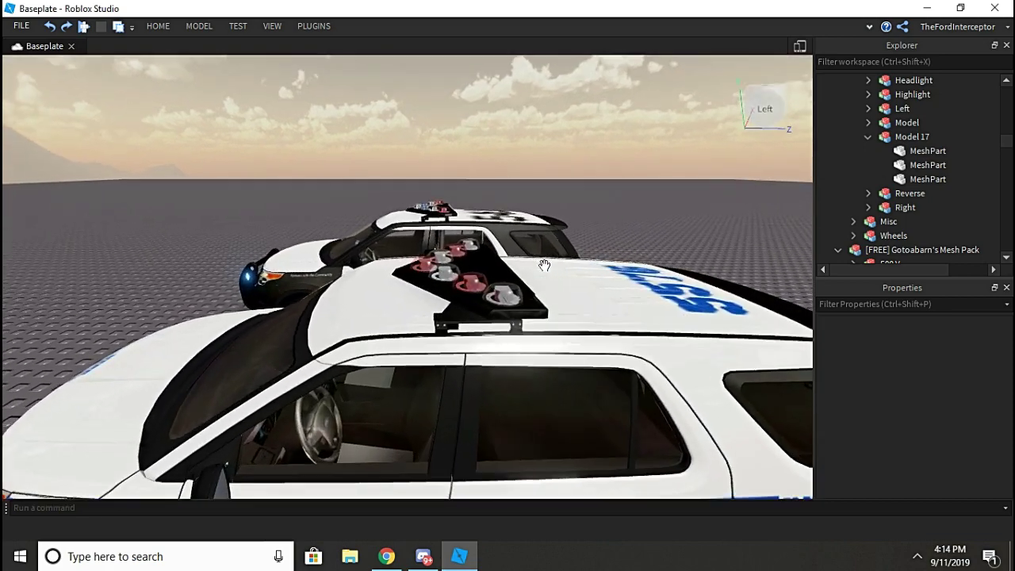
Copy the RotLights model and the G1/G2 script from the NYPD SUV's Lightbar.
left_click(510, 327)
scroll(880, 151, "down", 2)
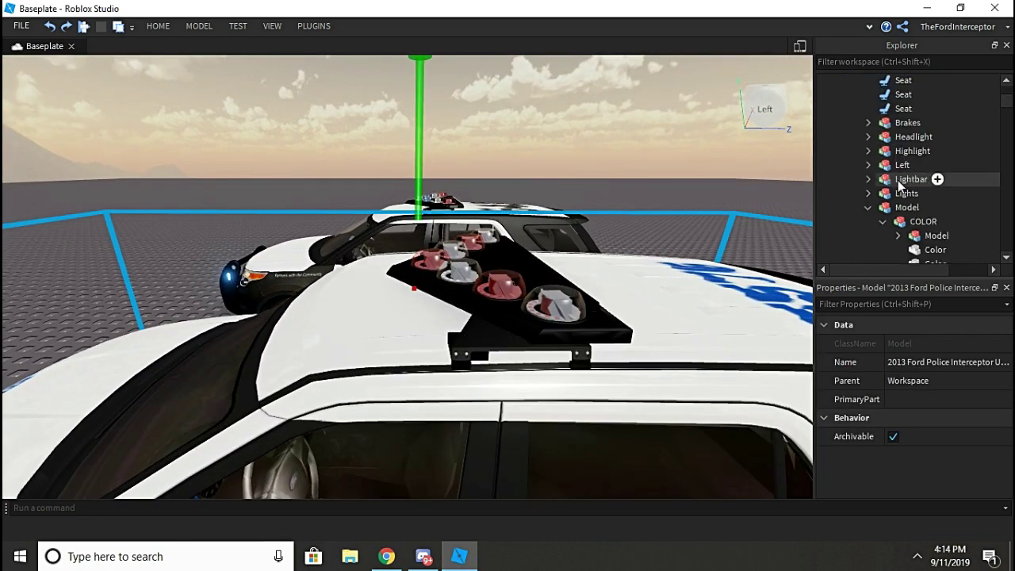
left_click(867, 207)
left_click(868, 179)
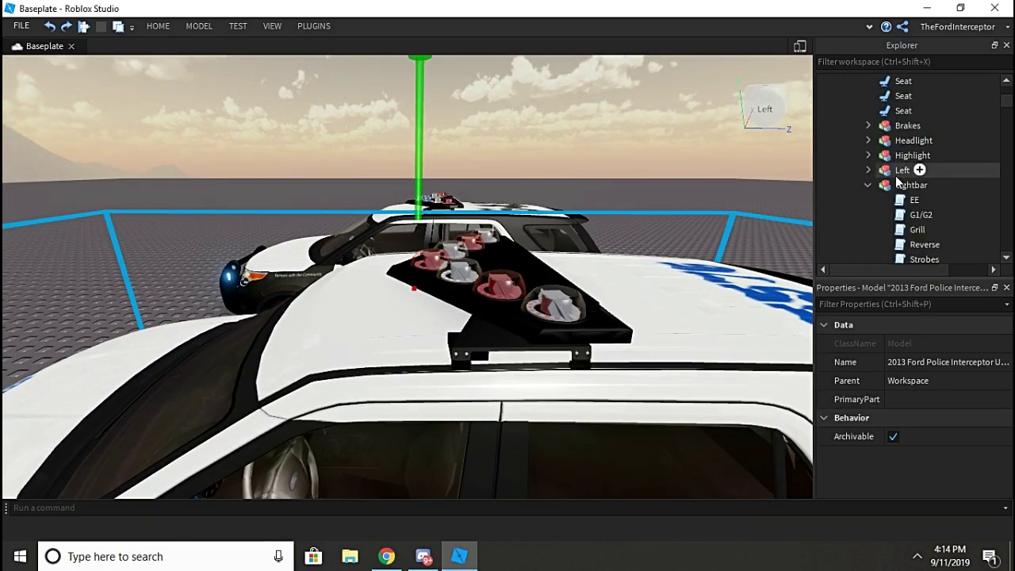
scroll(906, 171, "down", 5)
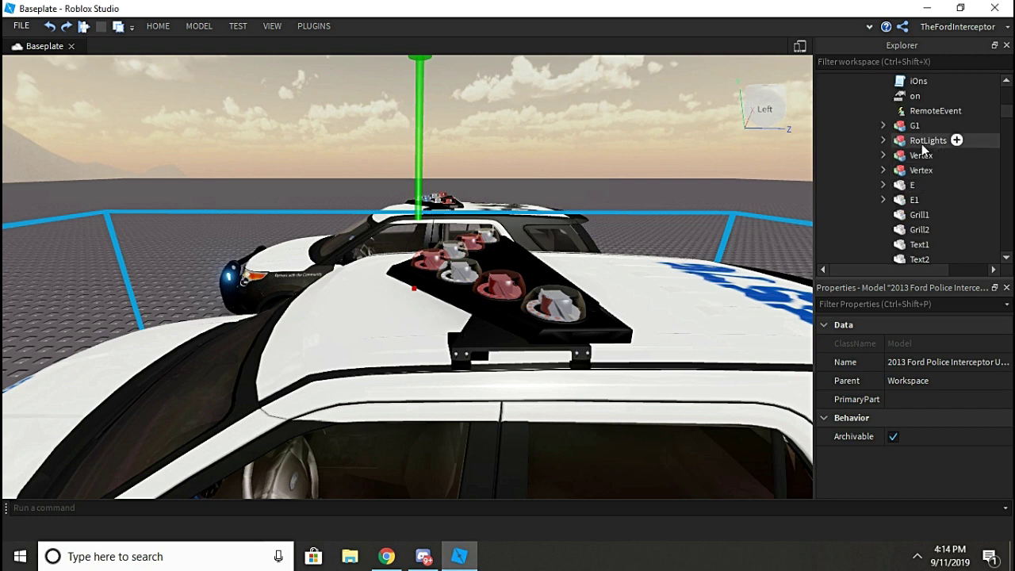
left_click(922, 143)
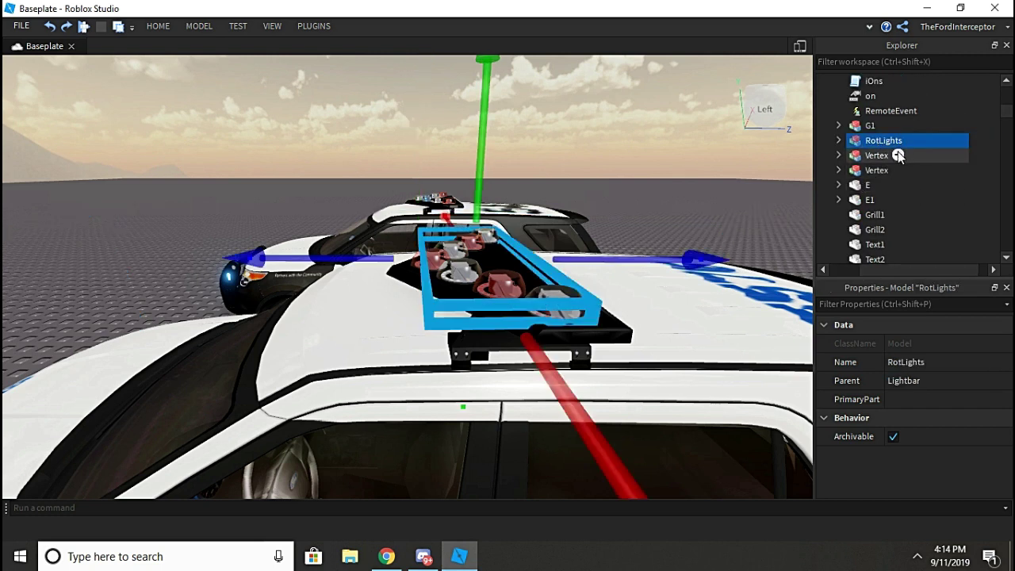
scroll(879, 146, "up", 2)
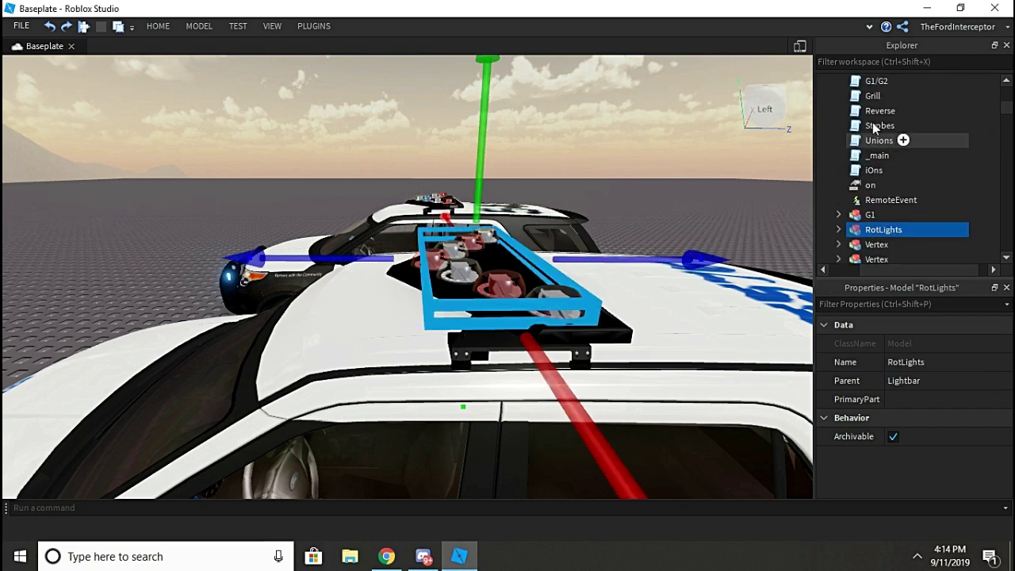
left_click(886, 81, "ctrl")
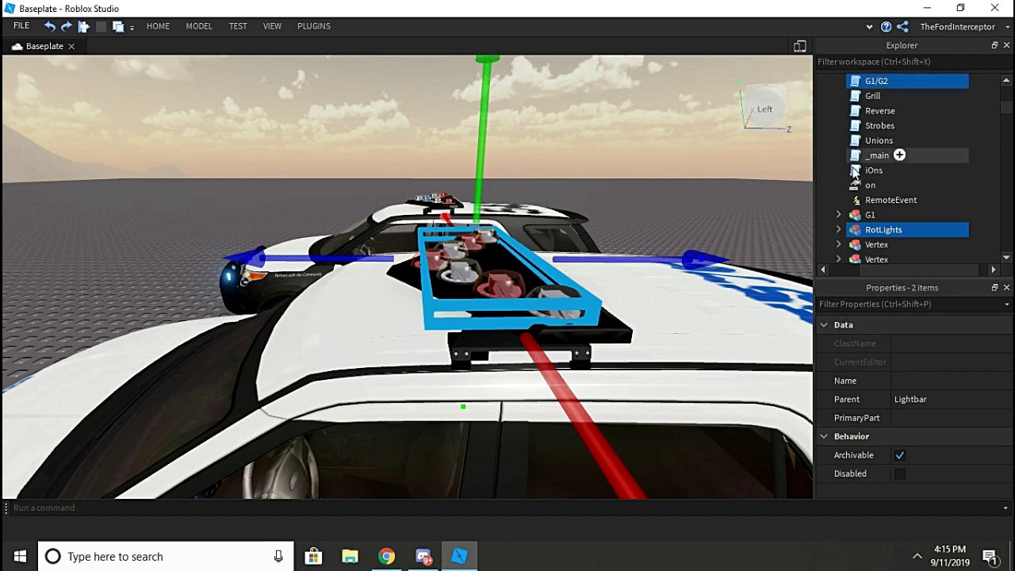
key("ctrl+c")
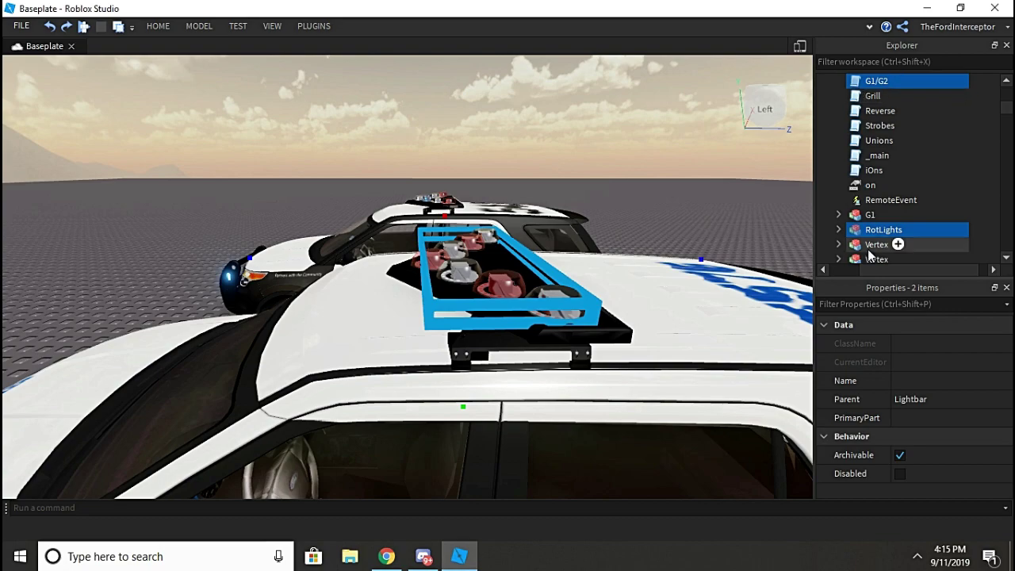
Examine the contents of the Lightbar's G1 model and inspect the SUV's rotating lamps from close up.
left_click(837, 215)
scroll(890, 211, "down", 4)
scroll(892, 210, "up", 8)
scroll(888, 221, "down", 8)
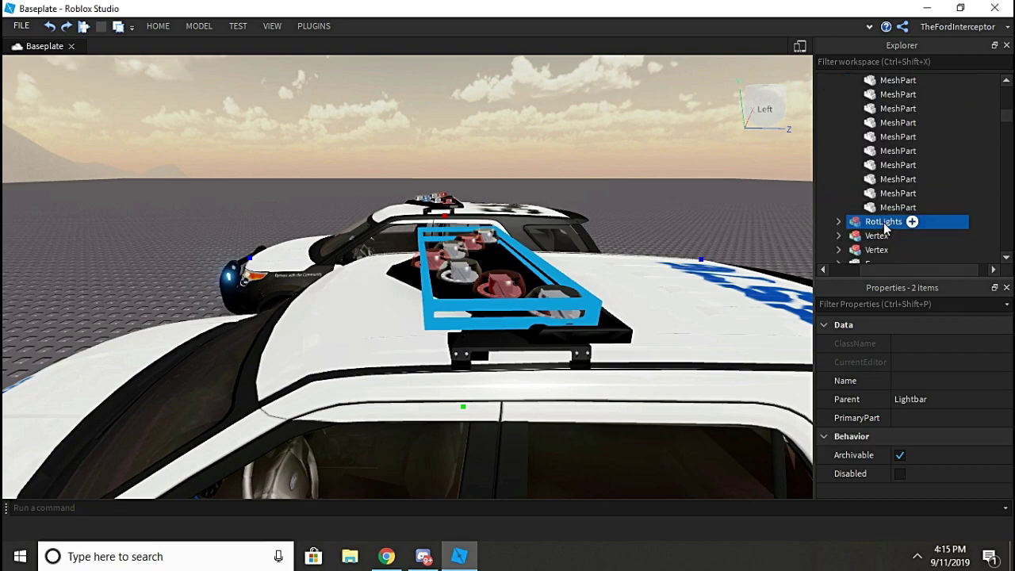
right_click_drag(656, 271, 656, 270)
scroll(656, 270, "up", 5)
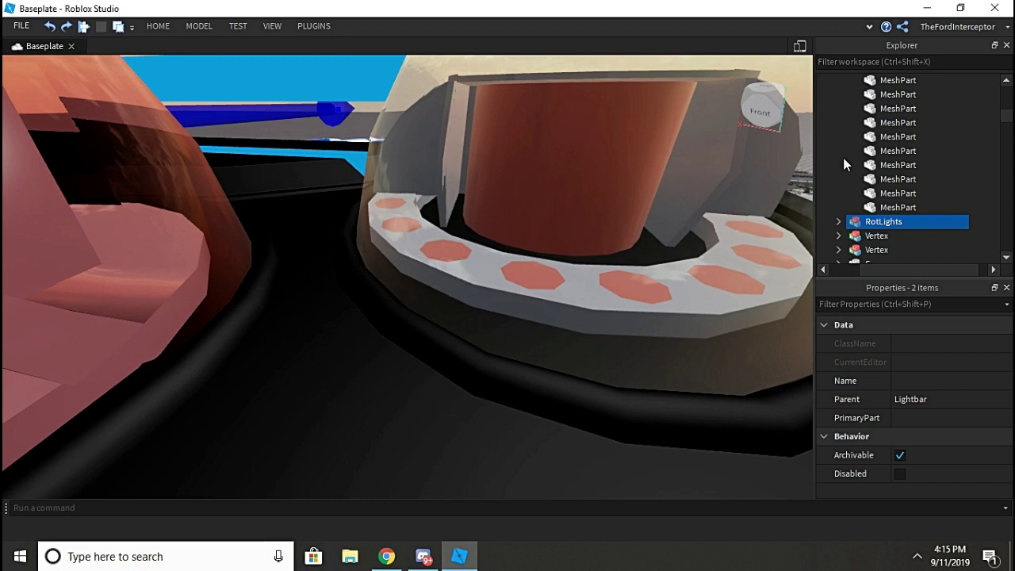
scroll(840, 171, "up", 5)
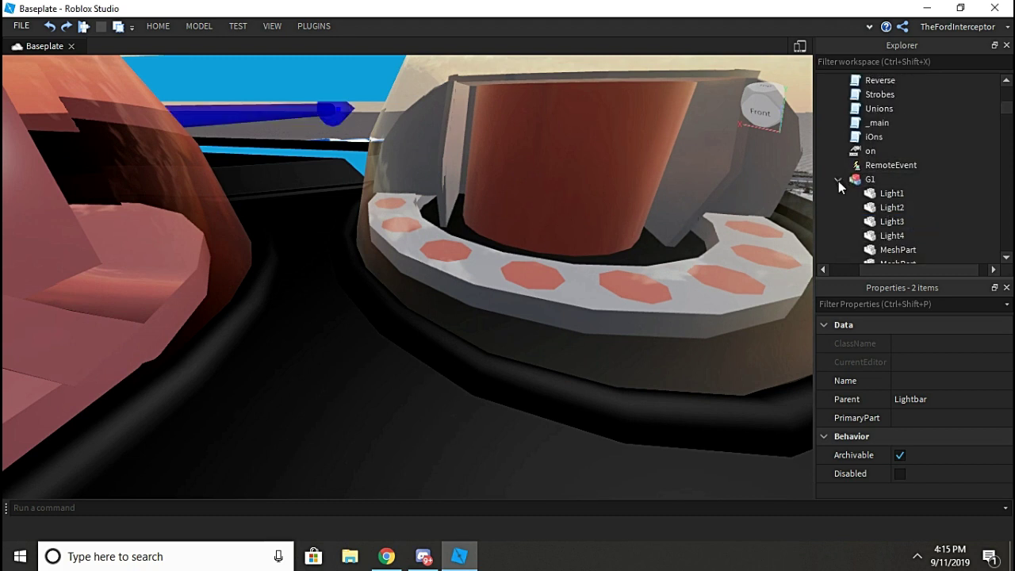
Collapse the G1 model, review the Lightbar's scripts and other parts, and inspect the row of roof lamps.
left_click(838, 181)
scroll(891, 171, "up", 3)
scroll(890, 188, "down", 5)
scroll(891, 188, "up", 1)
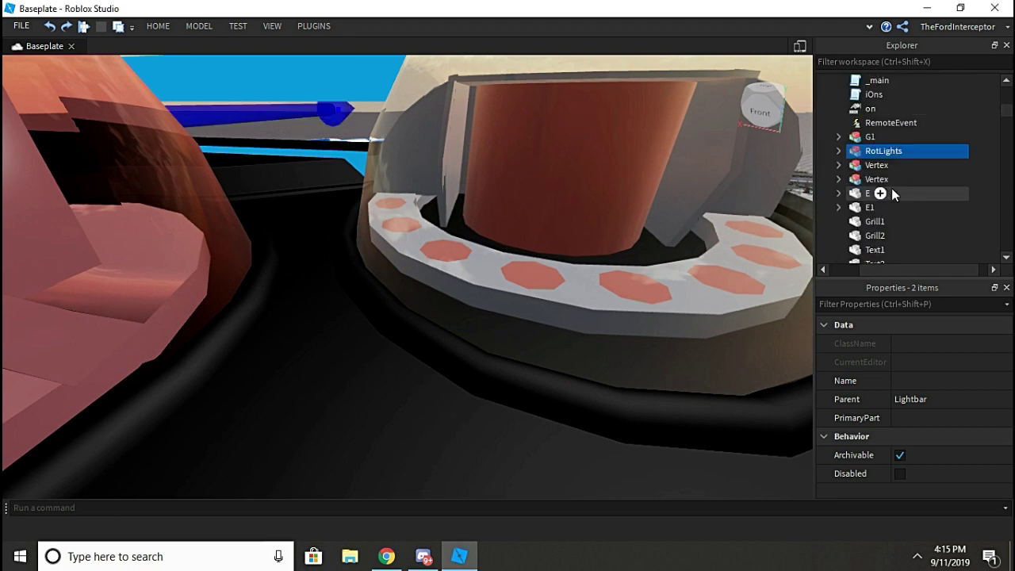
scroll(892, 193, "down", 1)
scroll(893, 194, "up", 4)
scroll(524, 235, "down", 5)
right_click_drag(524, 236, 524, 236)
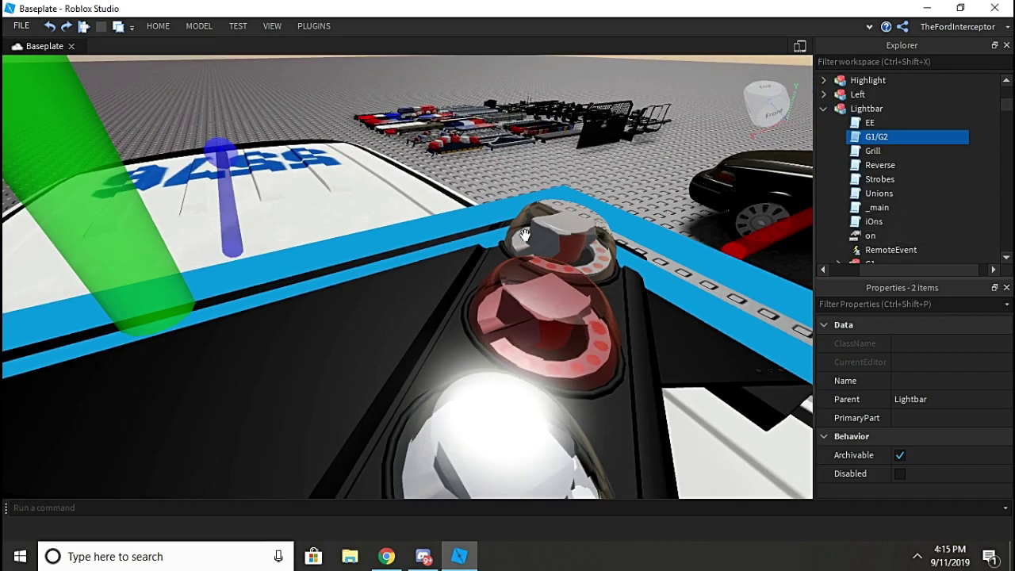
scroll(525, 235, "down", 5)
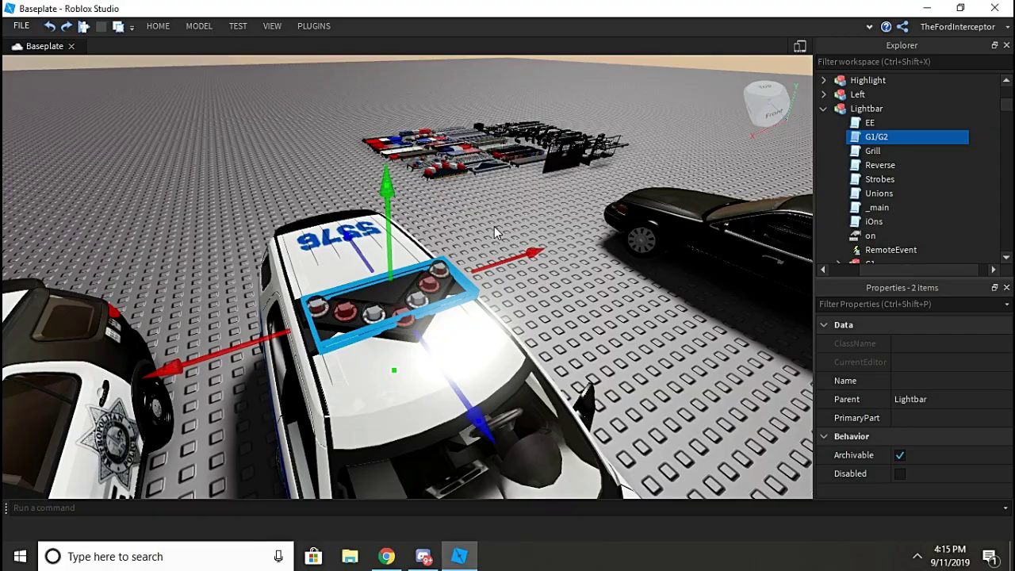
Copy the whole Lightbar model from the NYPD SUV into the Body of the 2014 Chevy Caprice PPV.
right_click_drag(524, 244, 544, 243)
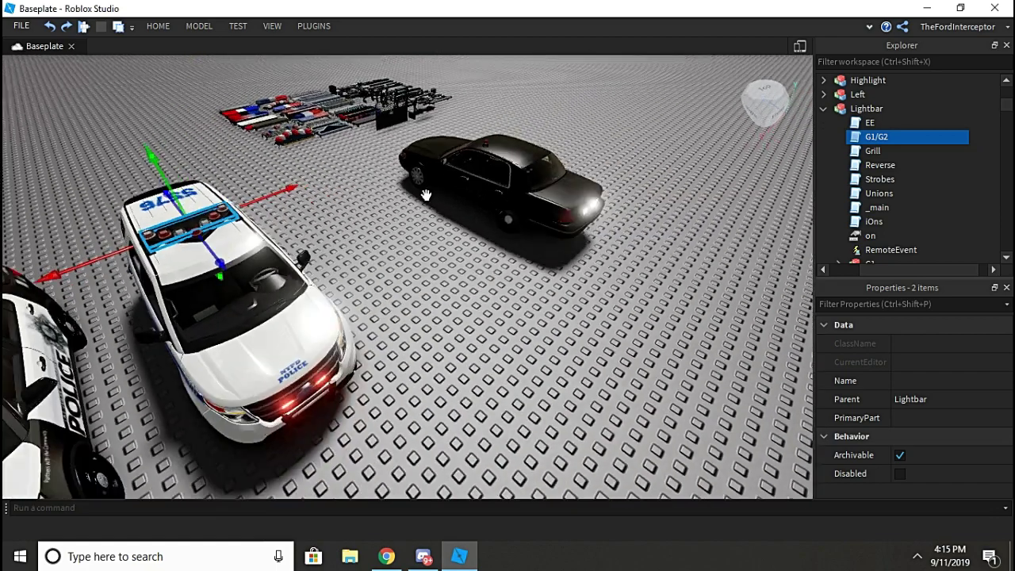
left_click(515, 197)
key("f")
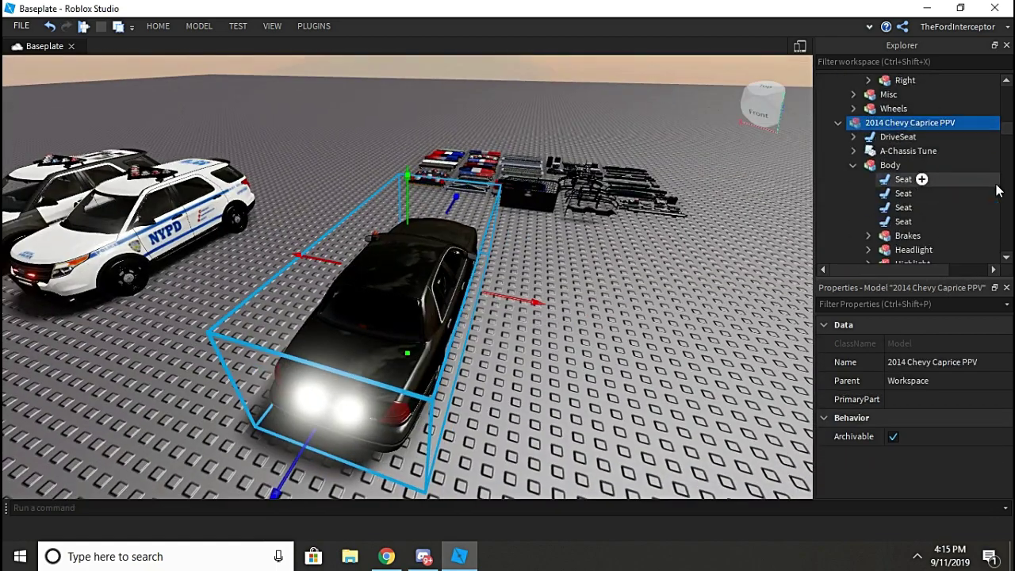
scroll(919, 170, "down", 1)
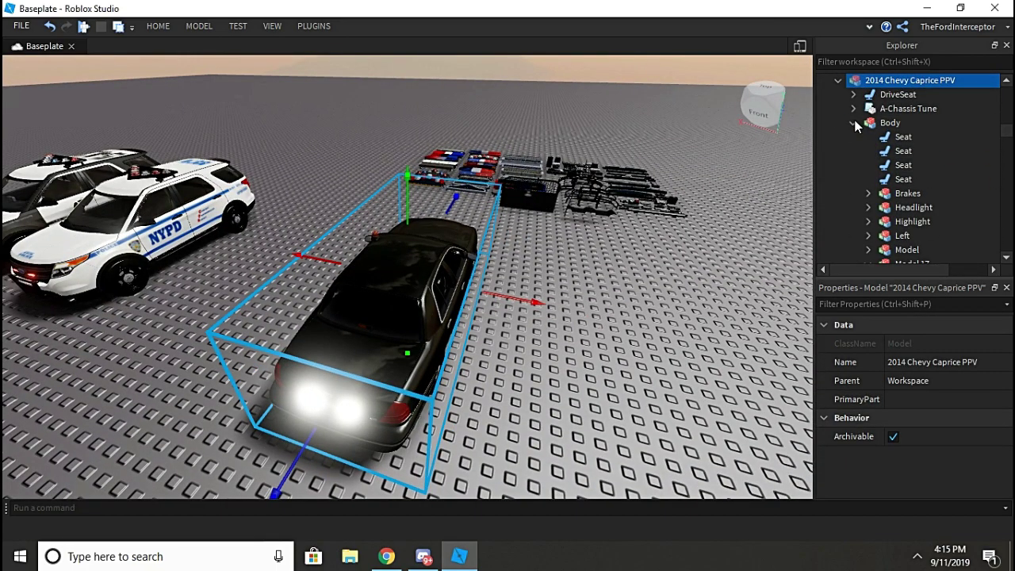
left_click(888, 122)
left_click(218, 202)
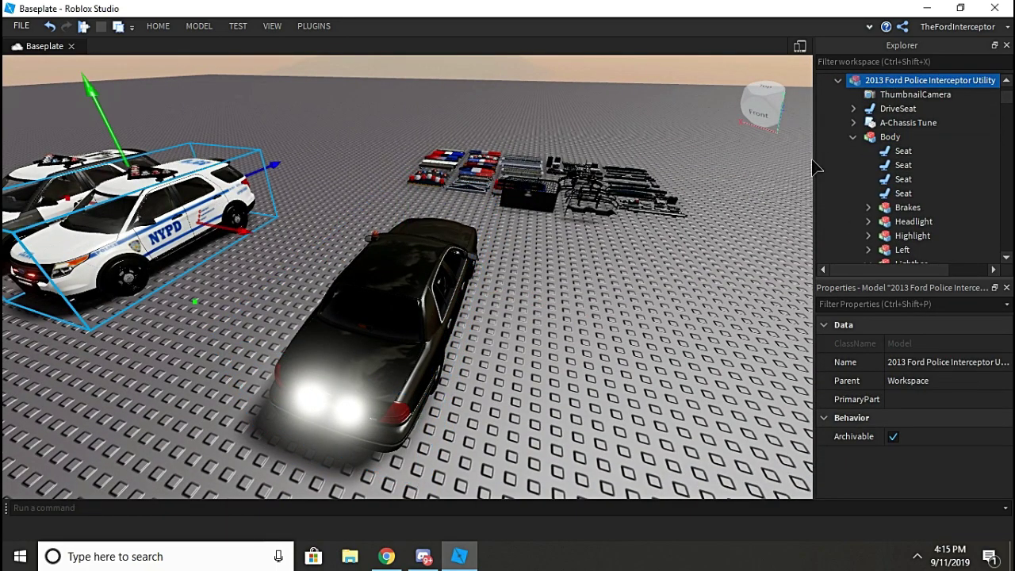
scroll(878, 182, "down", 3)
left_click(907, 180)
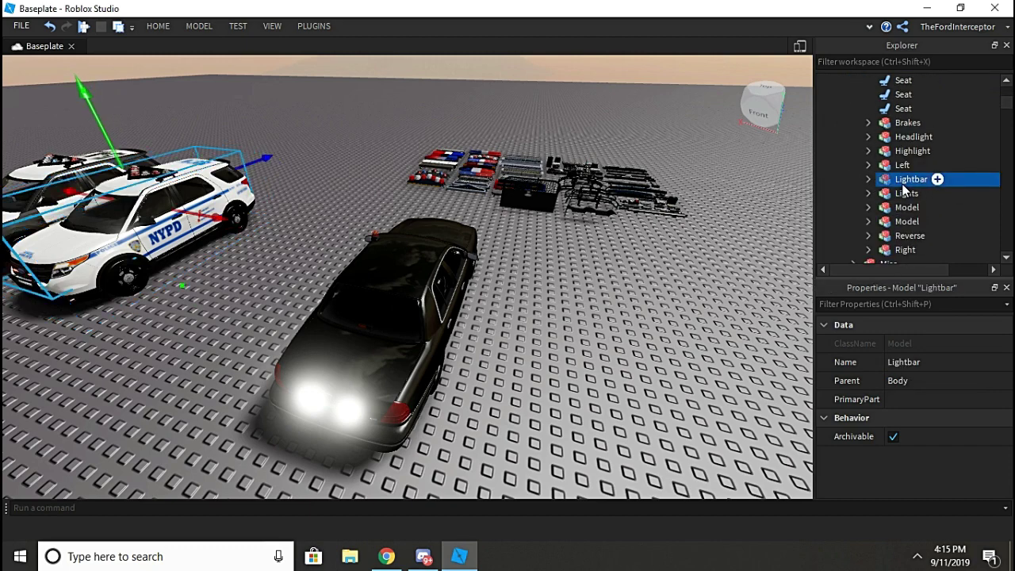
left_click(419, 278)
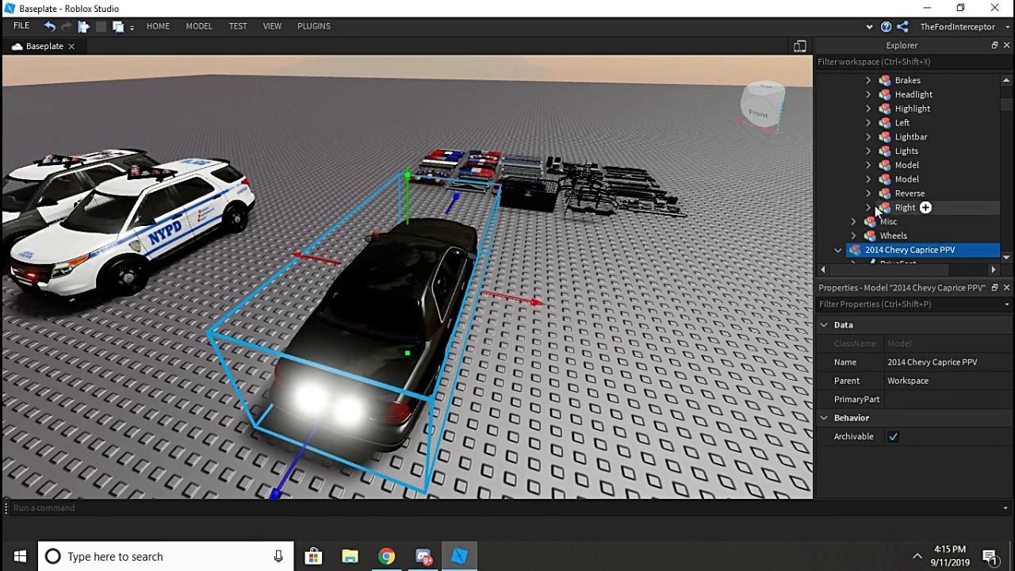
scroll(878, 210, "down", 3)
left_click(891, 165)
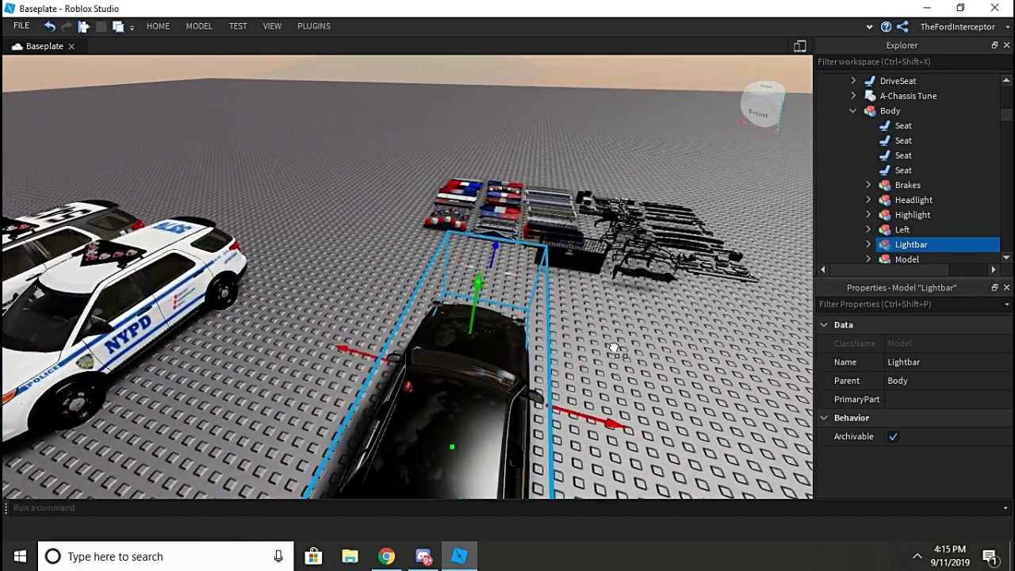
Move the copied Lightbar toward the front of the black car and lower it onto the roof.
key("f")
right_click_drag(592, 350, 596, 342)
key("a")
left_click_drag(654, 316, 727, 347)
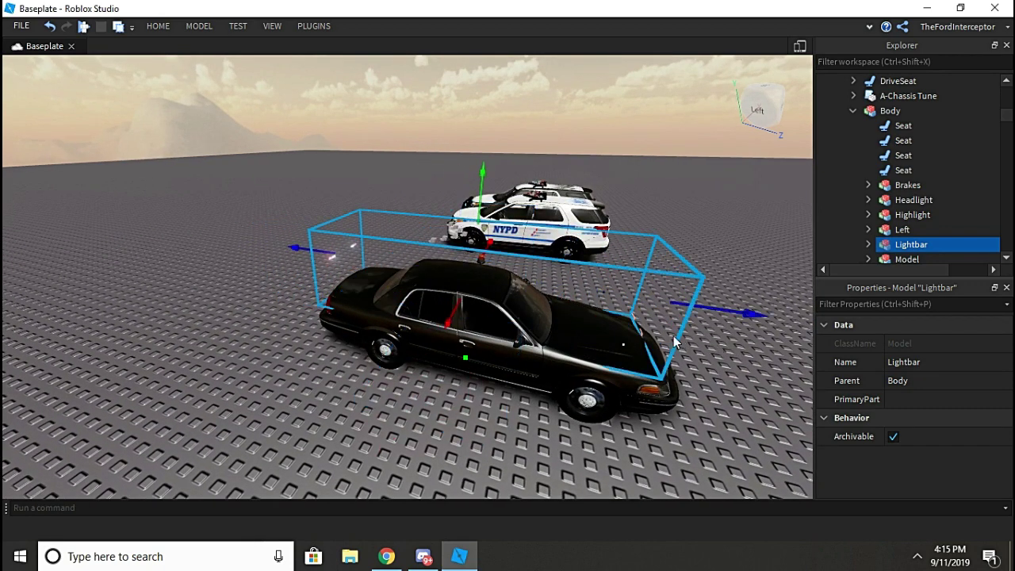
left_click_drag(737, 311, 759, 317)
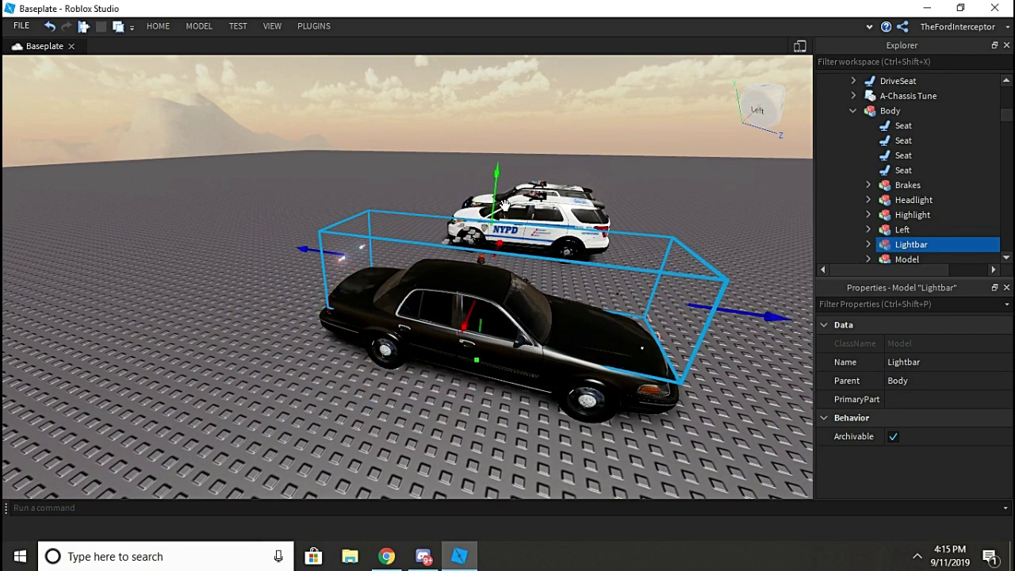
left_click_drag(491, 195, 513, 240)
key("f")
right_click_drag(514, 238, 507, 277)
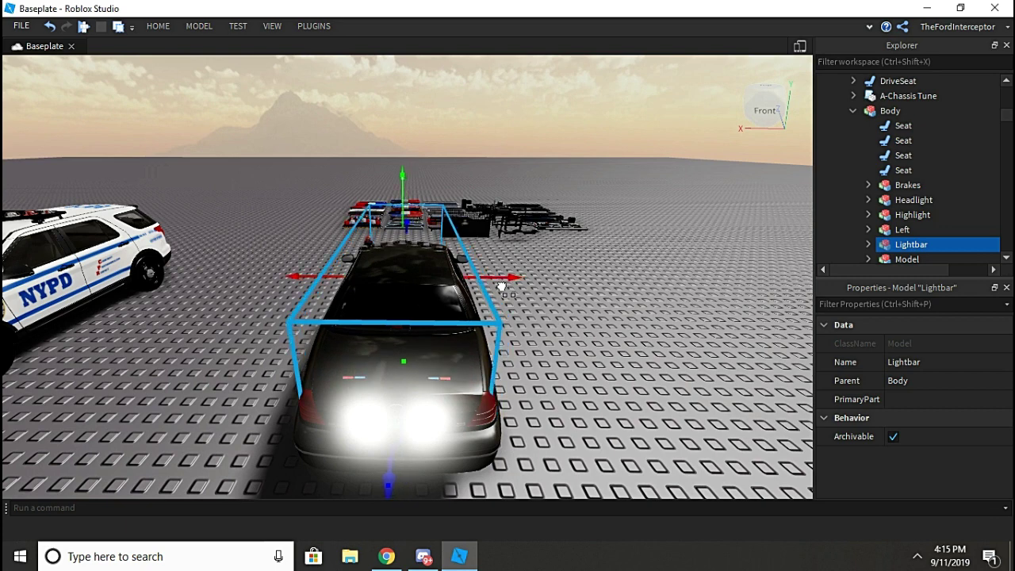
Delete the EE, Grill, Reverse, Unions, _main and iOns scripts from the black car's Lightbar.
left_click(867, 245)
scroll(932, 171, "down", 5)
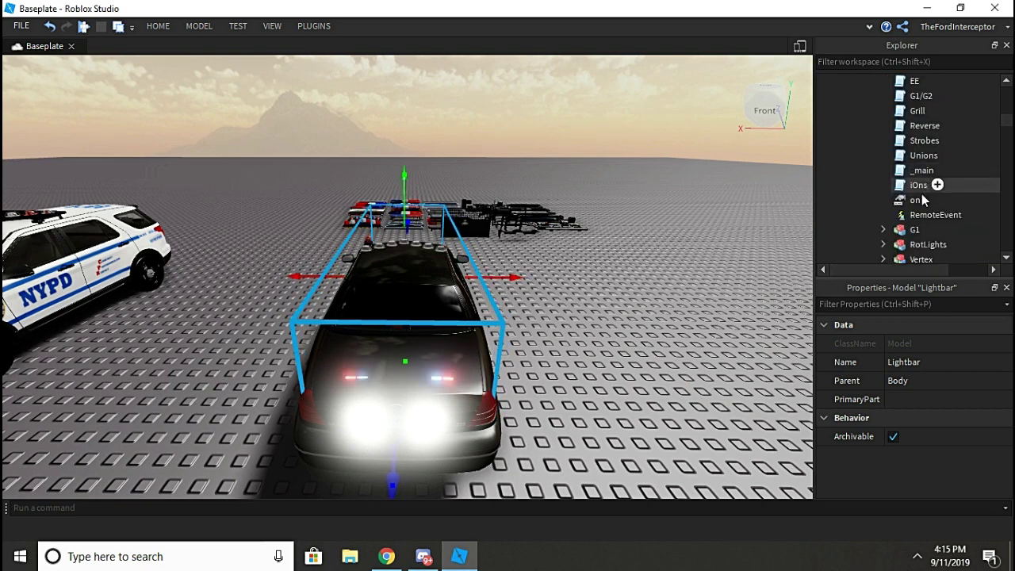
left_click(918, 187)
scroll(918, 187, "up", 3)
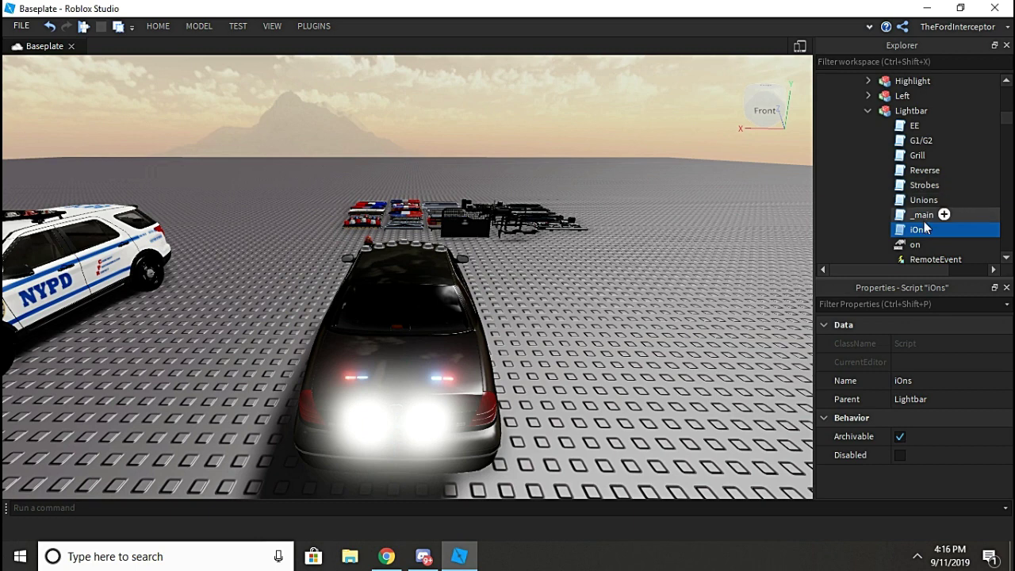
left_click(913, 140, "shift")
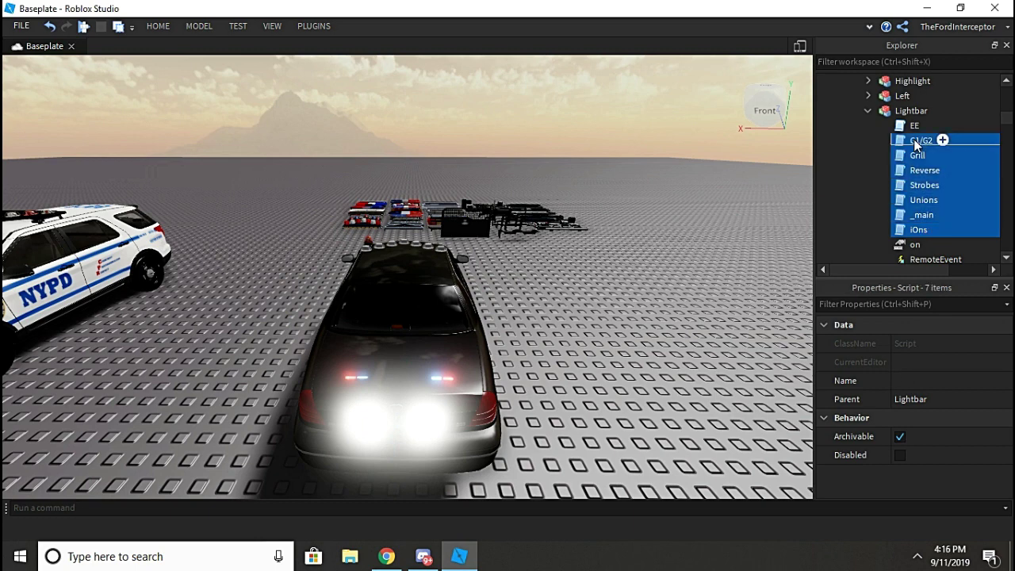
left_click(870, 127, "ctrl")
left_click(871, 141, "ctrl")
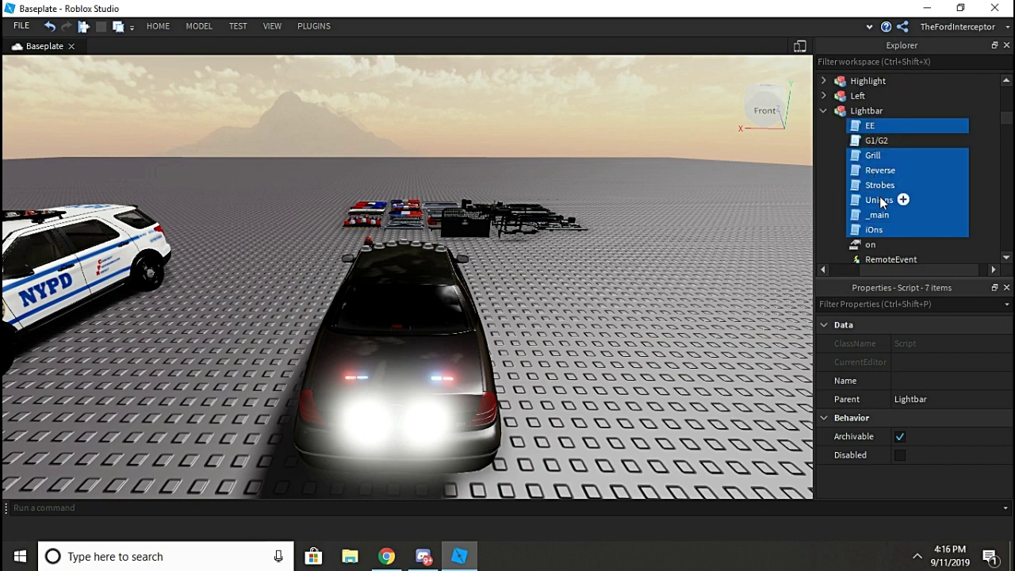
left_click(879, 187, "ctrl")
left_click_drag(880, 218, 806, 184)
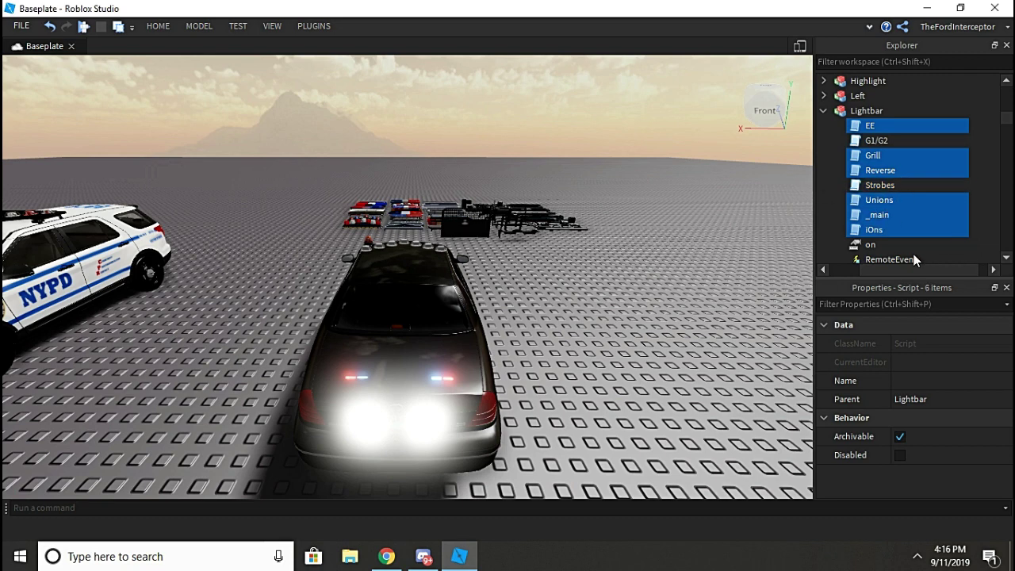
left_click_drag(915, 260, 888, 156)
key("Delete")
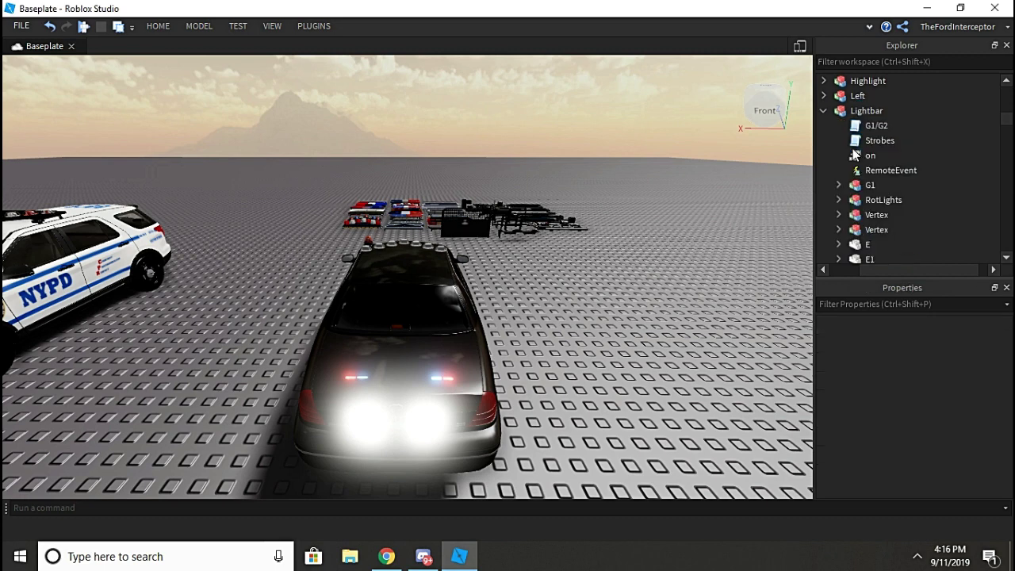
Delete both Vertex models from the black car's Lightbar.
left_click_drag(951, 190, 921, 208)
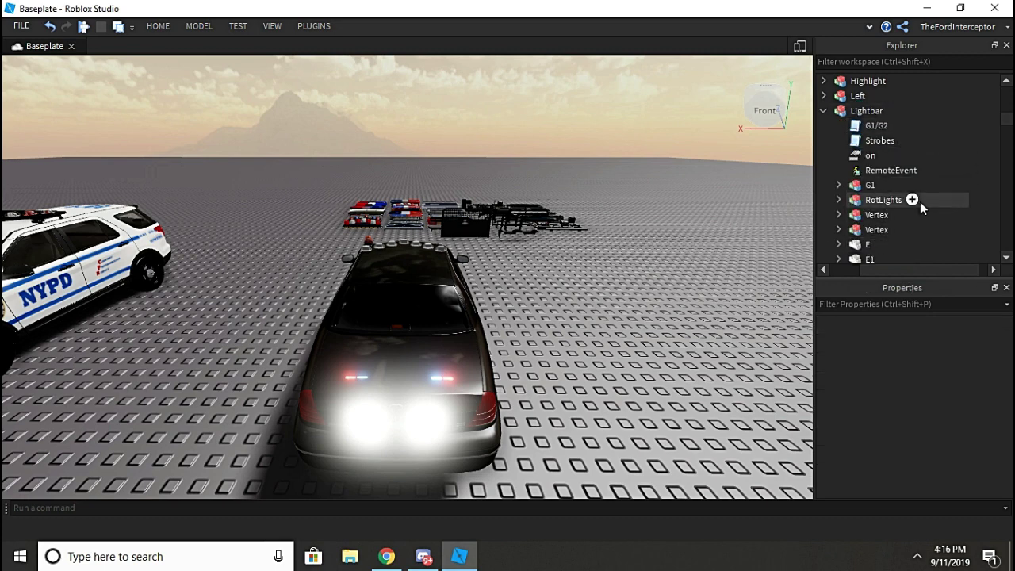
left_click_drag(885, 235, 874, 230)
left_click(873, 232)
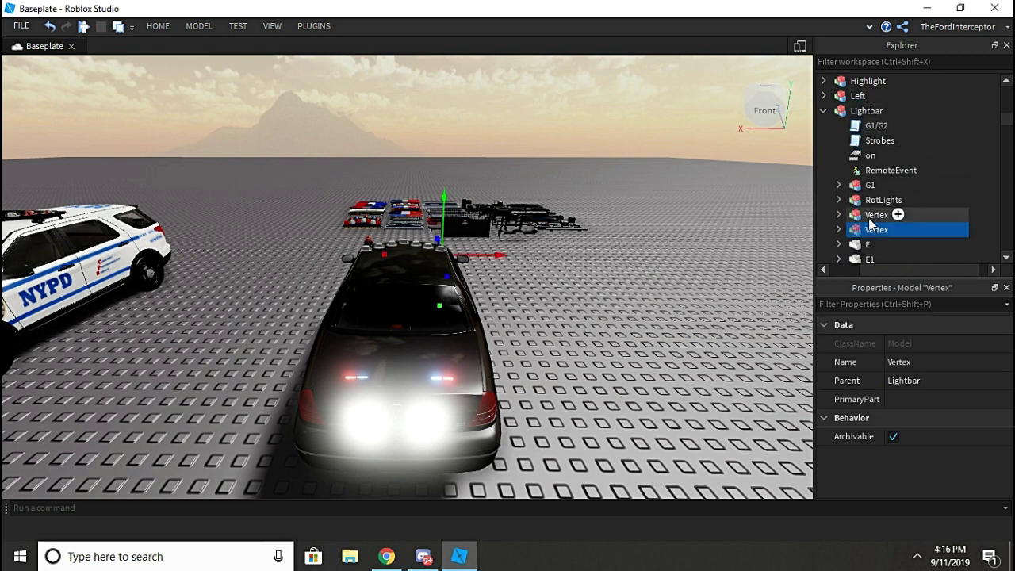
left_click(871, 220, "ctrl")
mouse_move(873, 220)
left_mouse_down()
mouse_move(887, 220)
mouse_move(884, 207)
mouse_move(888, 214)
left_mouse_up()
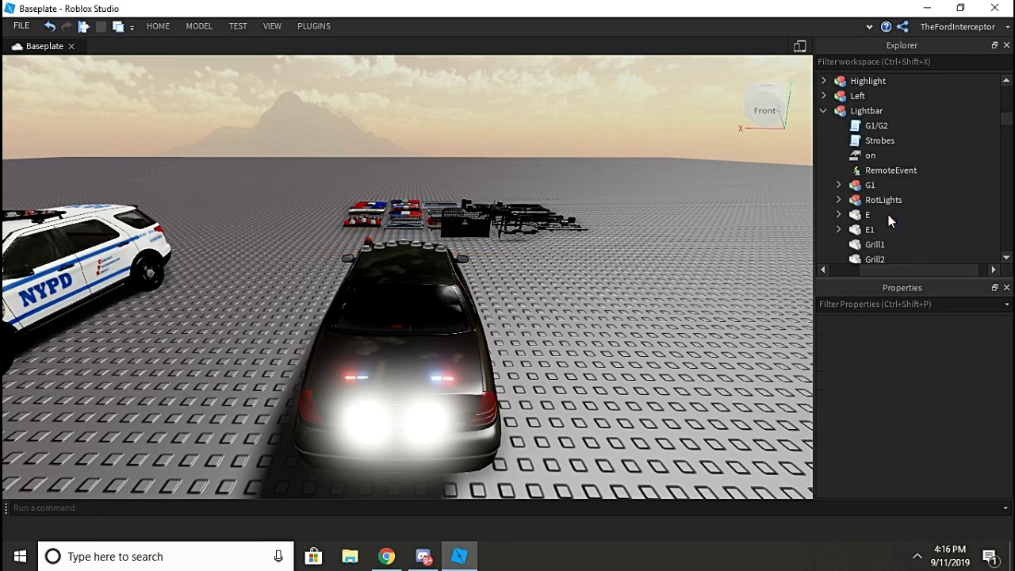
Select the Lightbar's G1 model and examine the rotating lamps beside the beacon on the black car's roof.
left_click(865, 188)
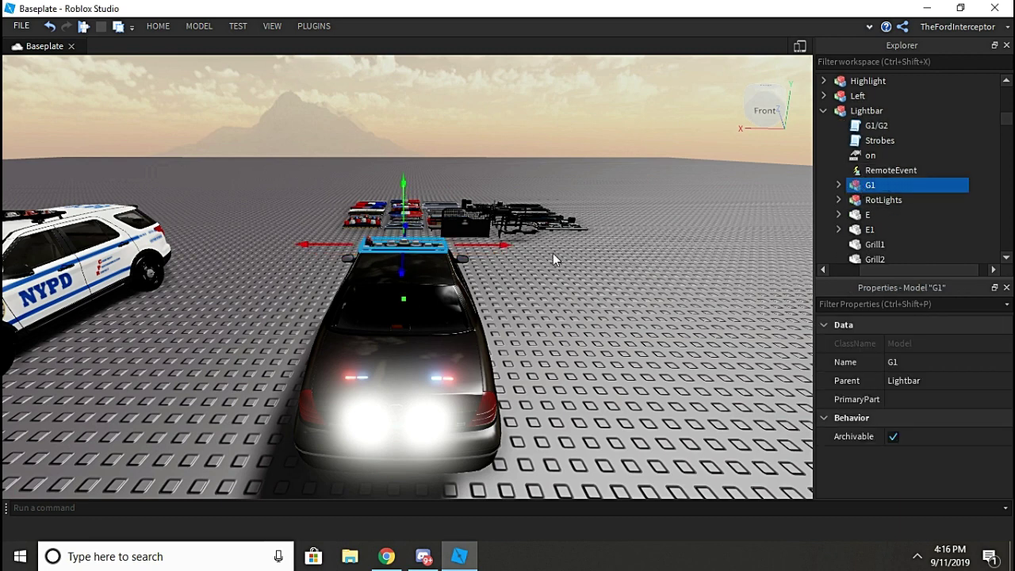
key("f")
right_click_drag(529, 261, 528, 261)
left_click(580, 191)
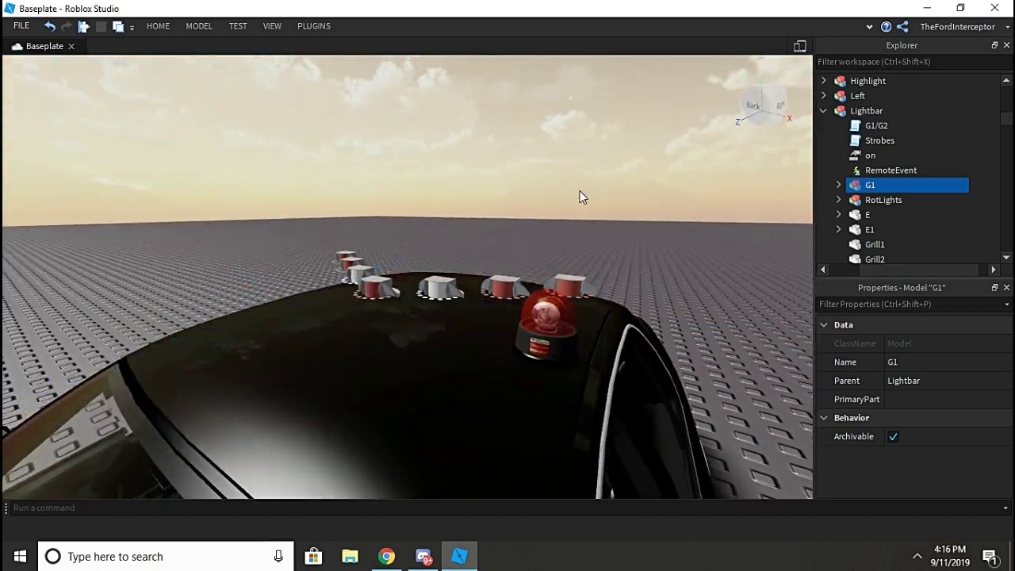
Examine the lamps arranged on the black car's roof up close, from the side, behind and above.
left_click(580, 196)
right_click_drag(564, 321, 515, 336)
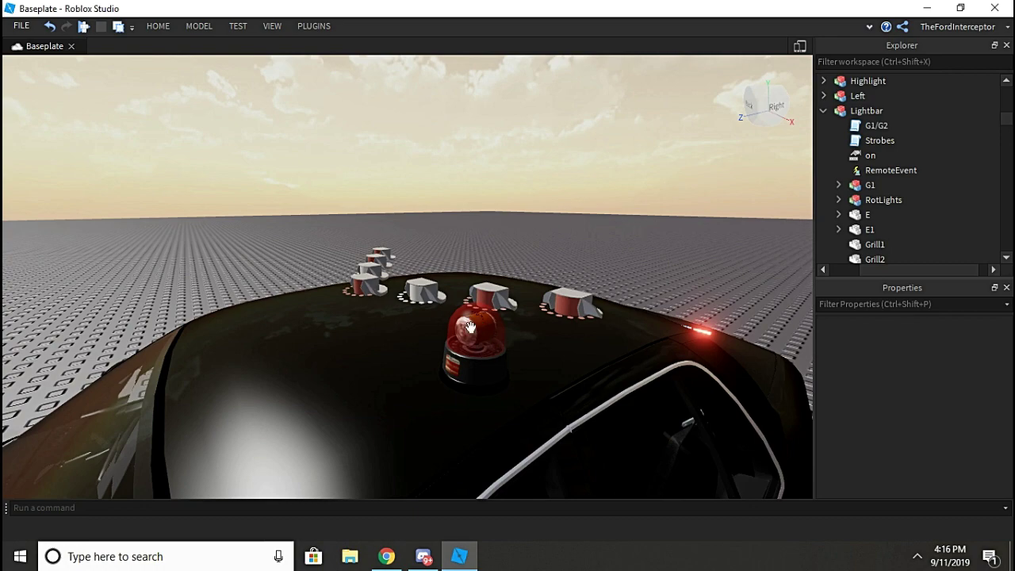
right_click_drag(448, 329, 461, 308)
scroll(448, 329, "up", 3)
scroll(451, 329, "down", 2)
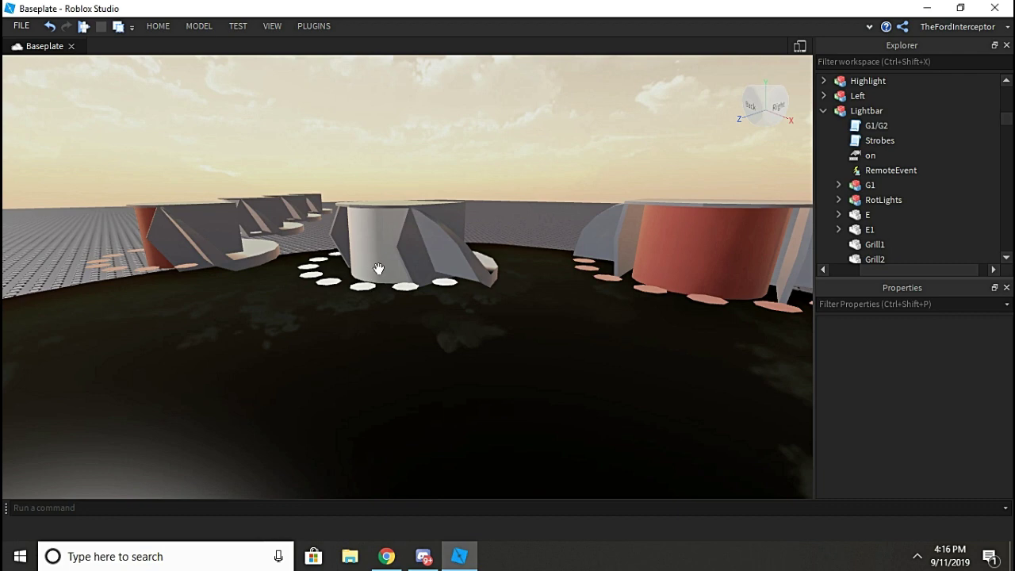
right_click_drag(378, 268, 383, 227)
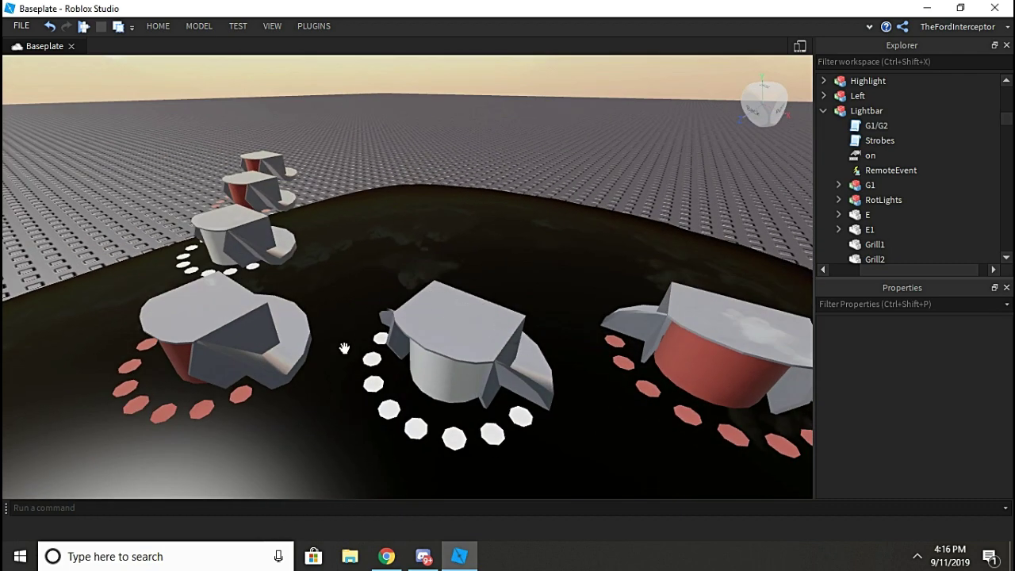
right_click_drag(456, 330, 456, 331)
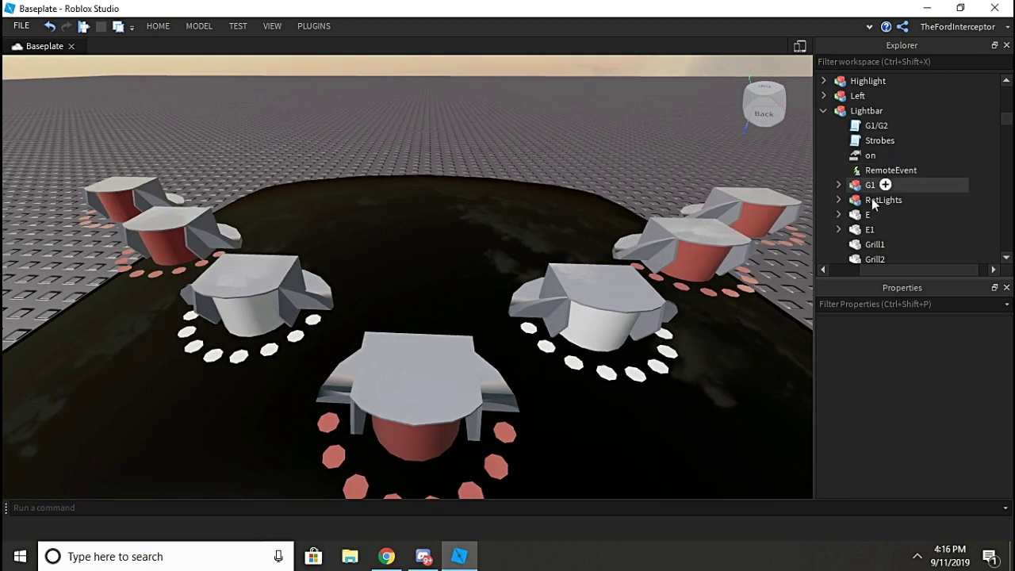
Set the material of all Light and MeshPart parts inside the Lightbar's G1 model to Neon.
left_click(838, 179)
left_click(872, 193)
scroll(880, 198, "down", 2)
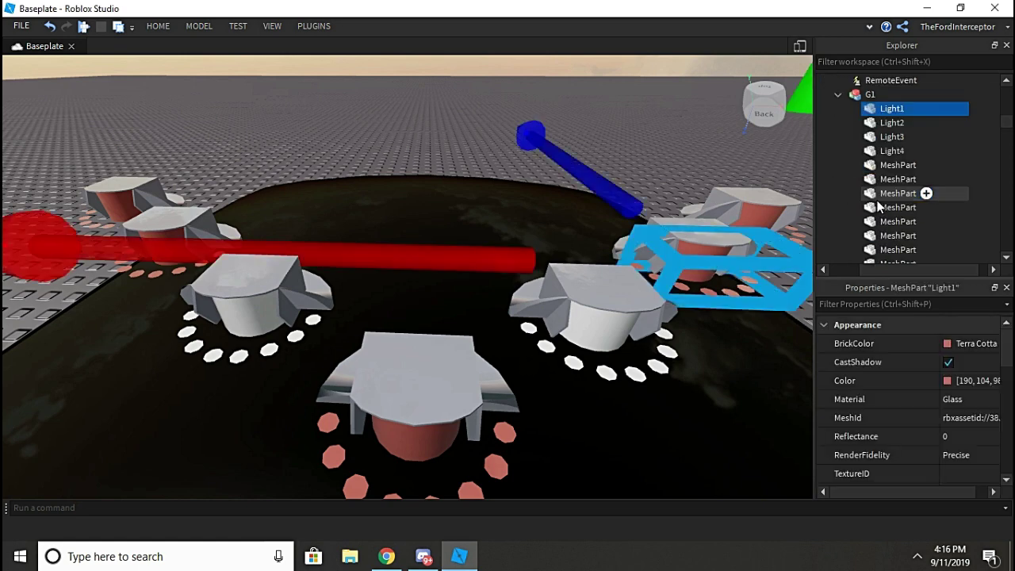
scroll(880, 198, "down", 3)
left_click(882, 206, "shift")
left_click(962, 405)
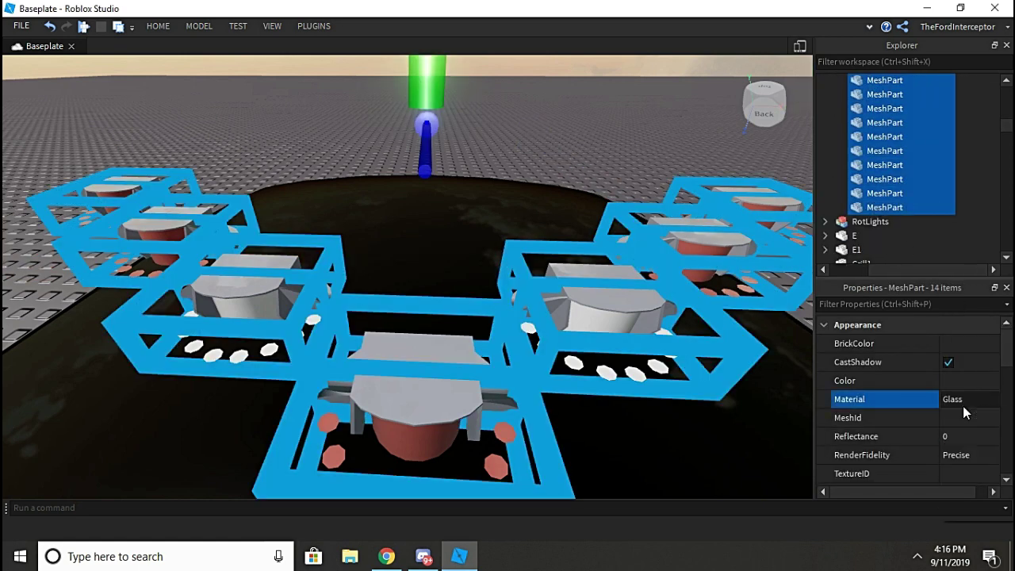
left_click(962, 406)
left_click(958, 471)
scroll(609, 190, "down", 3)
right_click_drag(668, 370, 602, 170)
left_click(607, 184)
scroll(599, 170, "down", 3)
key("d")
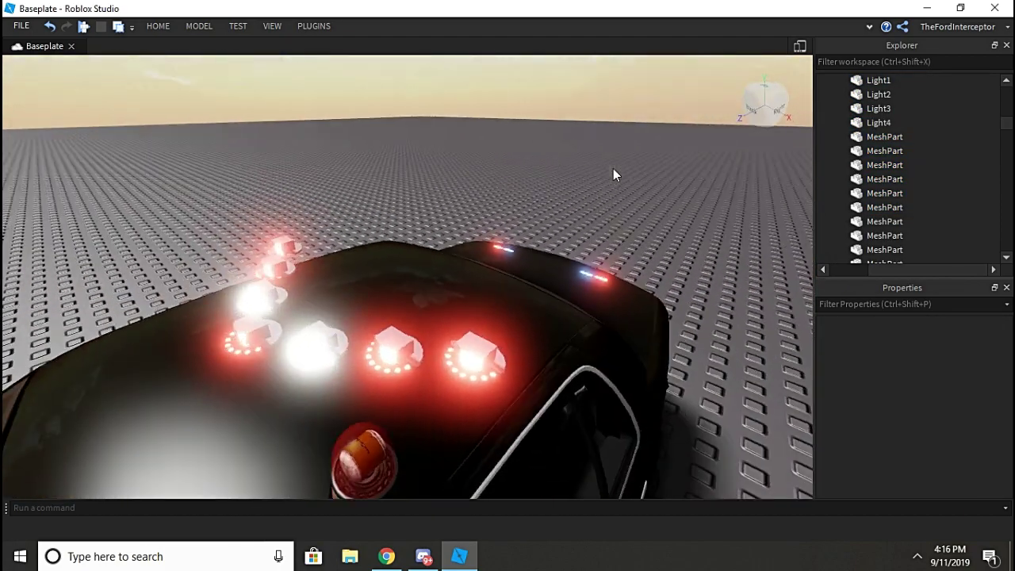
Delete the G1 model from the black car's Lightbar.
scroll(891, 139, "up", 3)
scroll(890, 140, "up", 3)
left_click(824, 236)
left_click(856, 235)
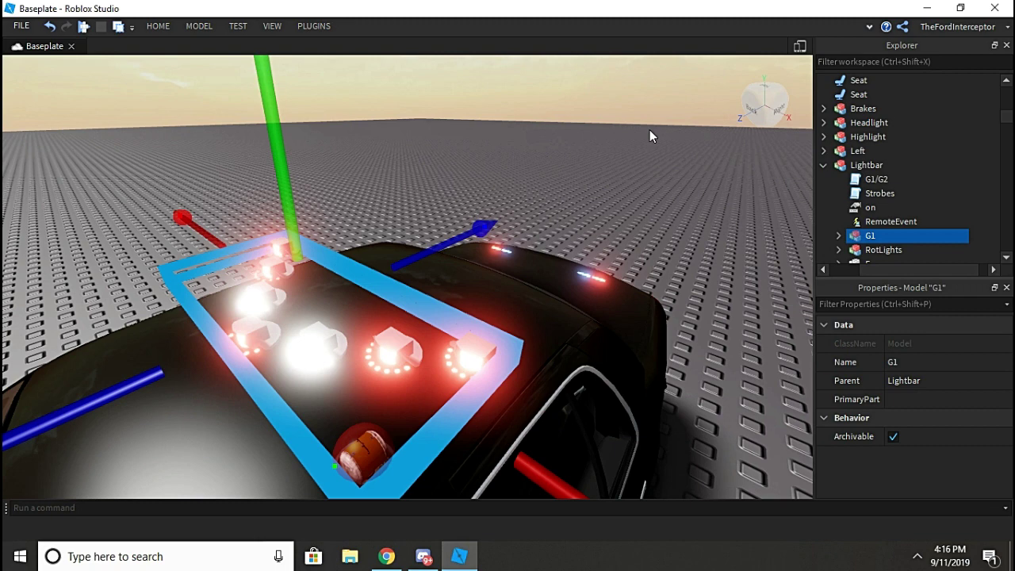
key("Delete")
Delete the Lightbar's loose parts from E through rev1, leaving the middle part out of the selection.
scroll(841, 214, "down", 3)
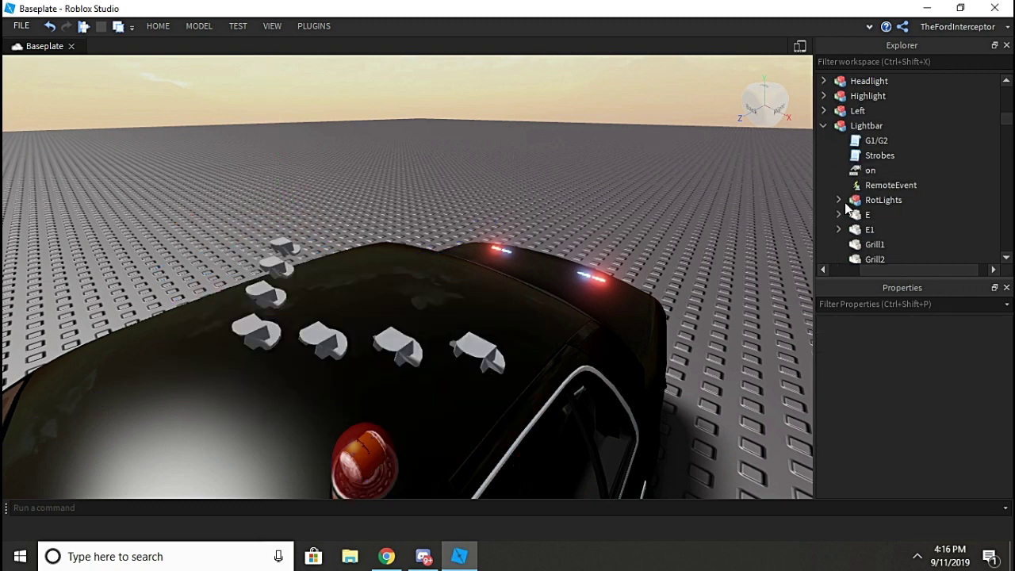
left_click_drag(867, 214, 868, 175)
left_click(873, 184, "shift")
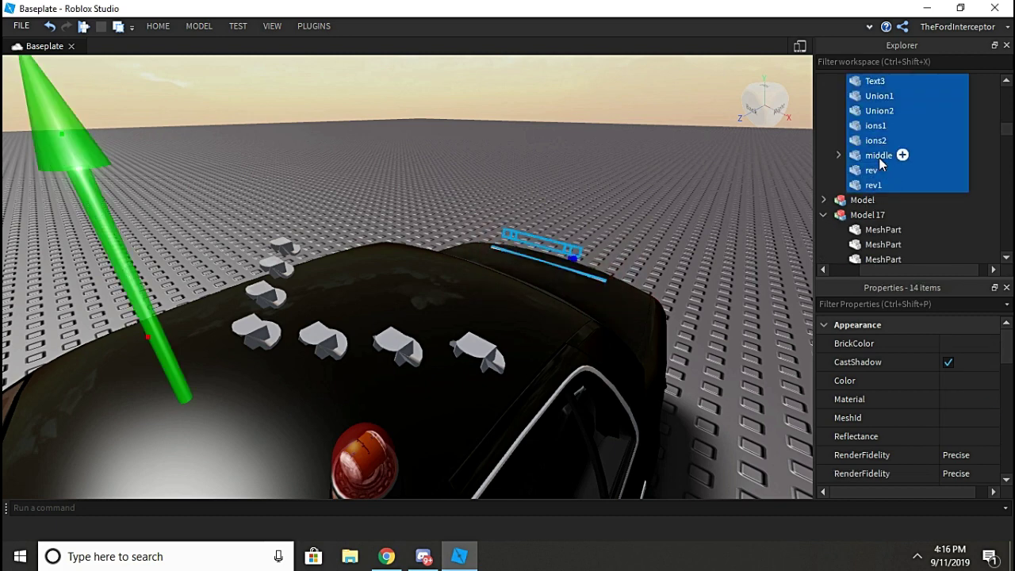
left_click(879, 156, "ctrl")
left_click(559, 134)
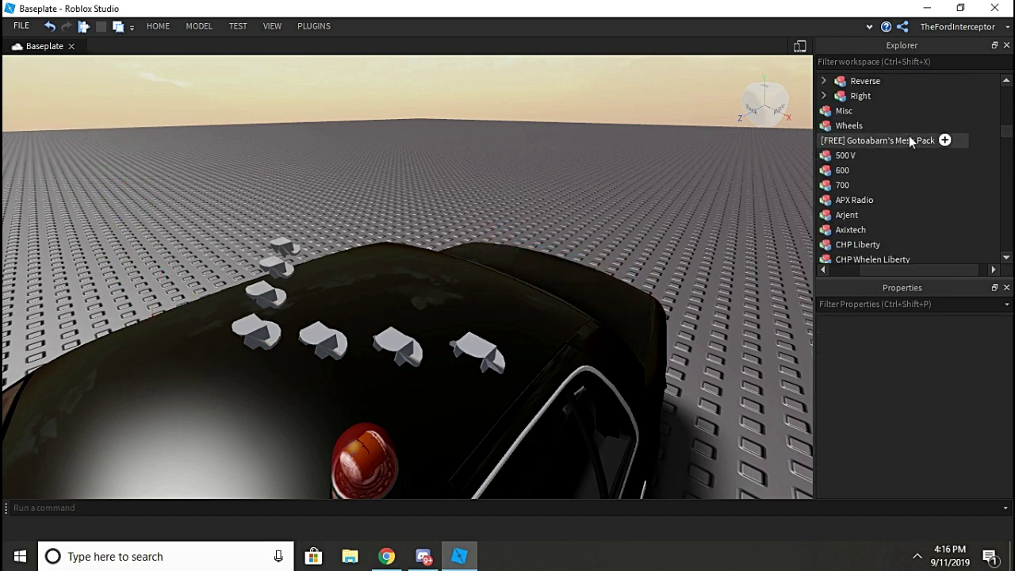
Expand the Lightbar's RotLights model and look through its RotLight models and Motor parts.
scroll(911, 141, "up", 5)
scroll(862, 174, "up", 1)
scroll(540, 226, "down", 4)
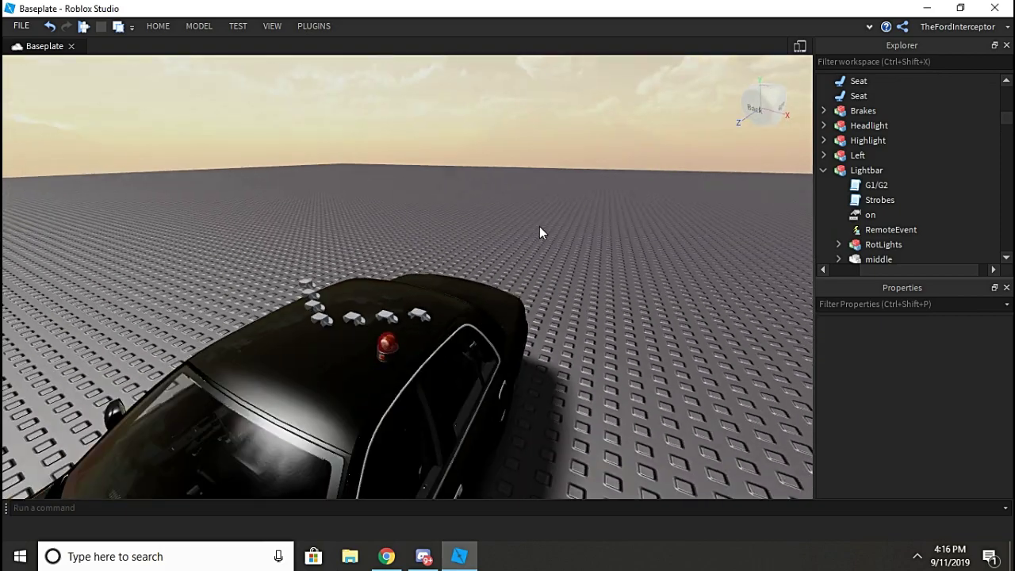
right_click_drag(539, 226, 537, 225)
scroll(539, 227, "up", 4)
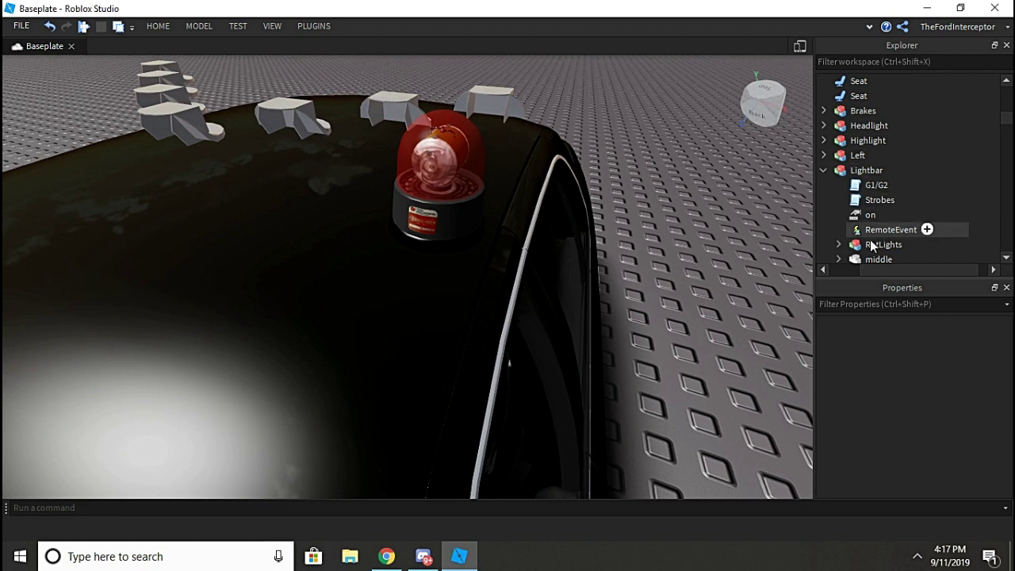
scroll(926, 237, "down", 3)
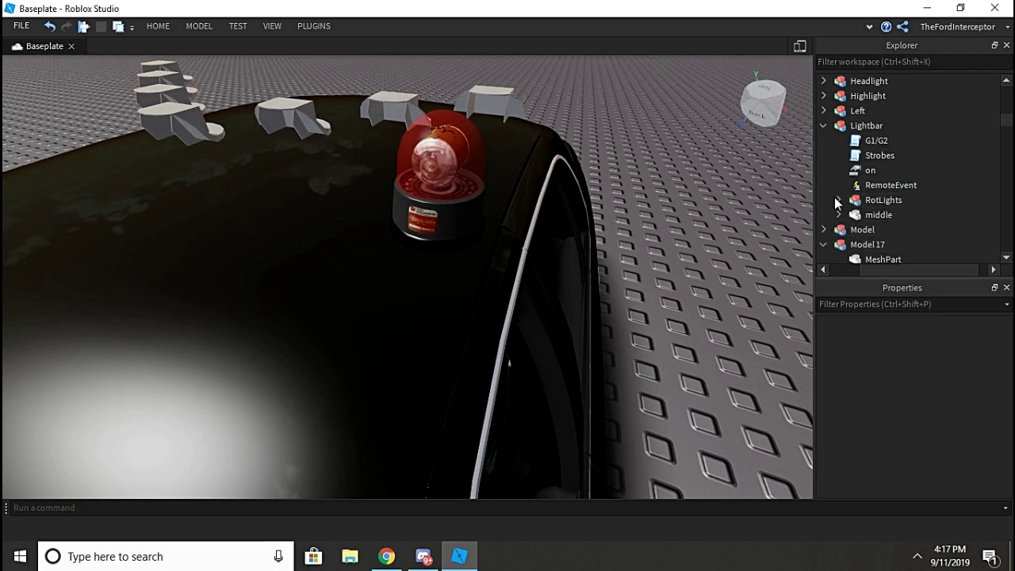
left_click(838, 200)
scroll(907, 148, "down", 5)
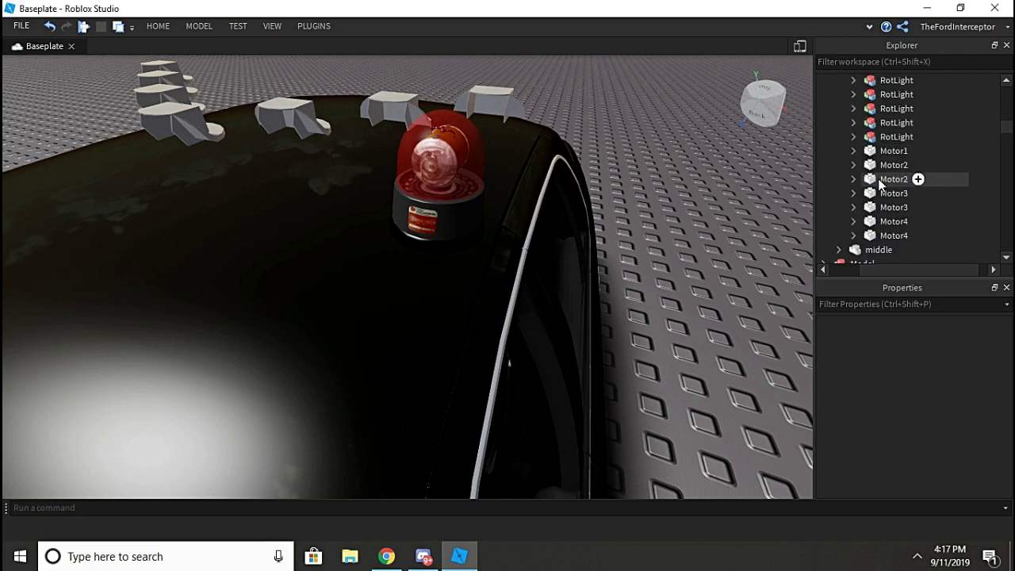
Delete the six extra RotLight models from RotLights, keeping only the centre one that goes with Motor1.
left_click(894, 236)
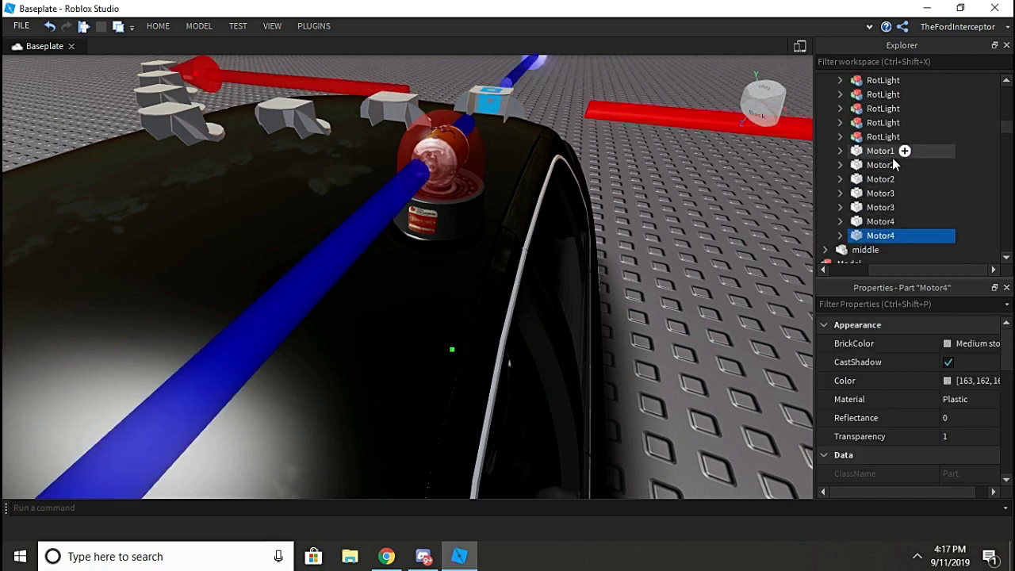
left_click(887, 156)
key("f")
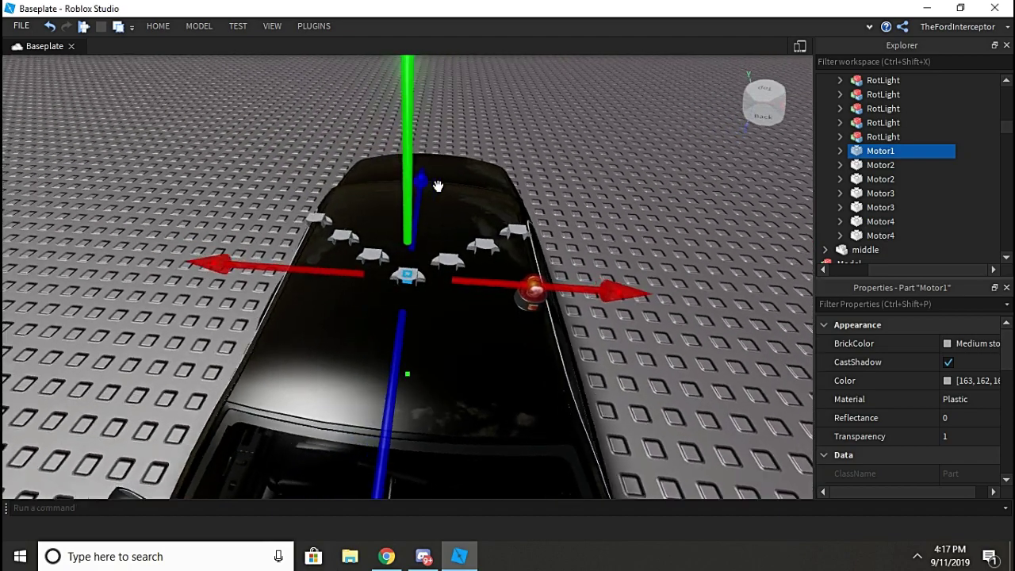
right_click_drag(436, 186, 437, 185)
scroll(437, 186, "up", 4)
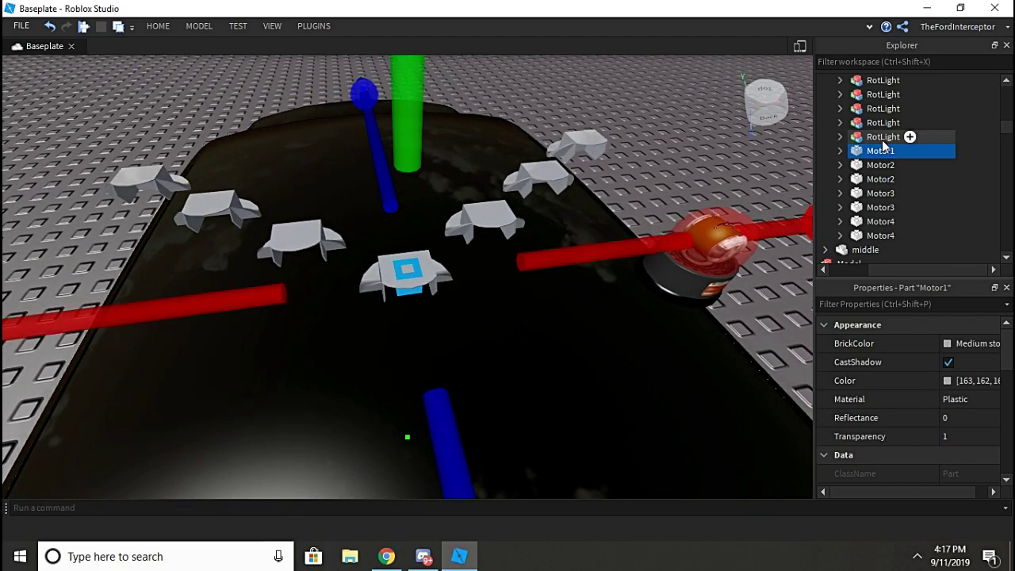
scroll(878, 87, "up", 1)
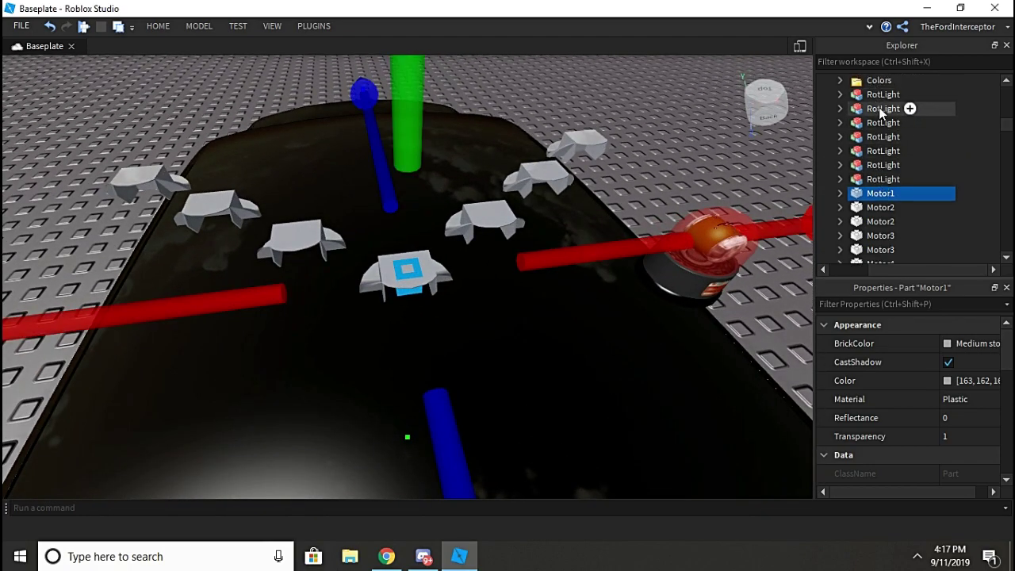
left_click(878, 99)
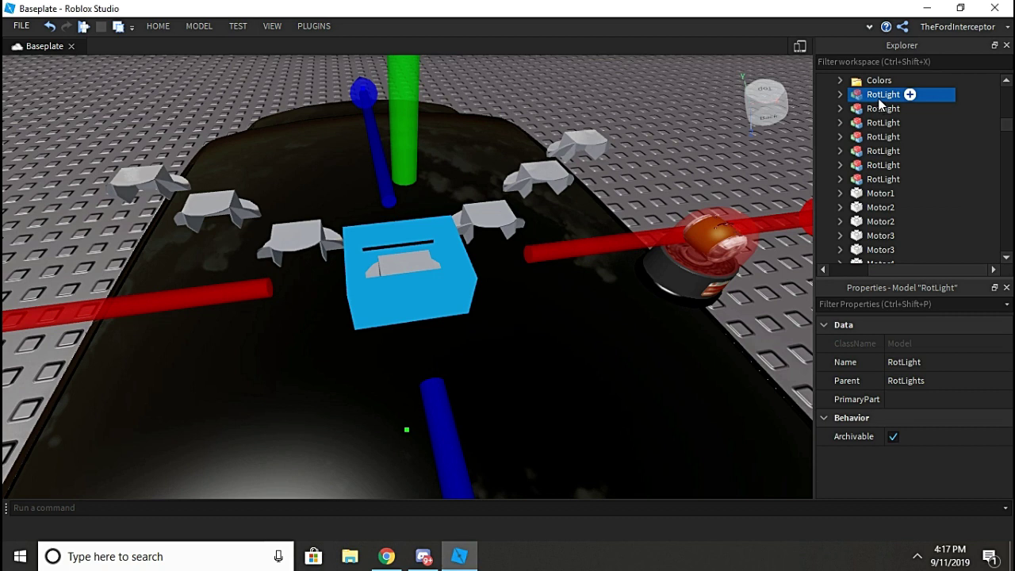
left_click(880, 194, "ctrl")
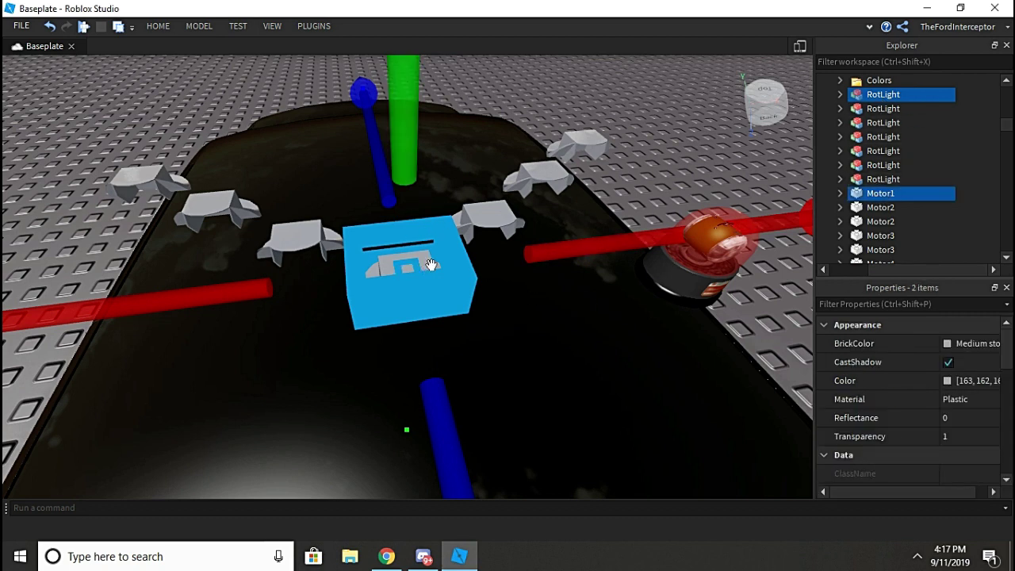
left_click(895, 180)
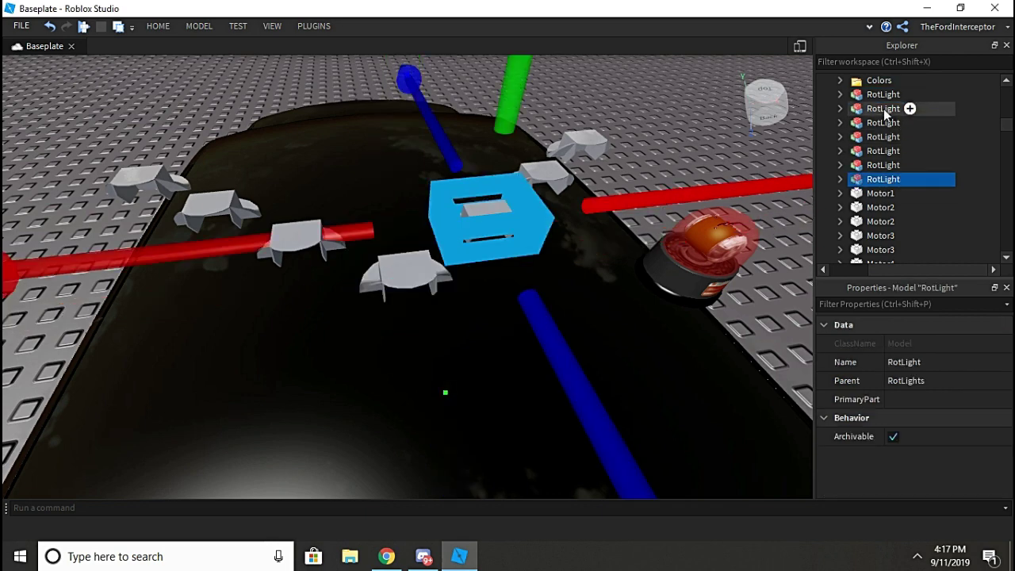
left_click(885, 112, "shift")
key("Delete")
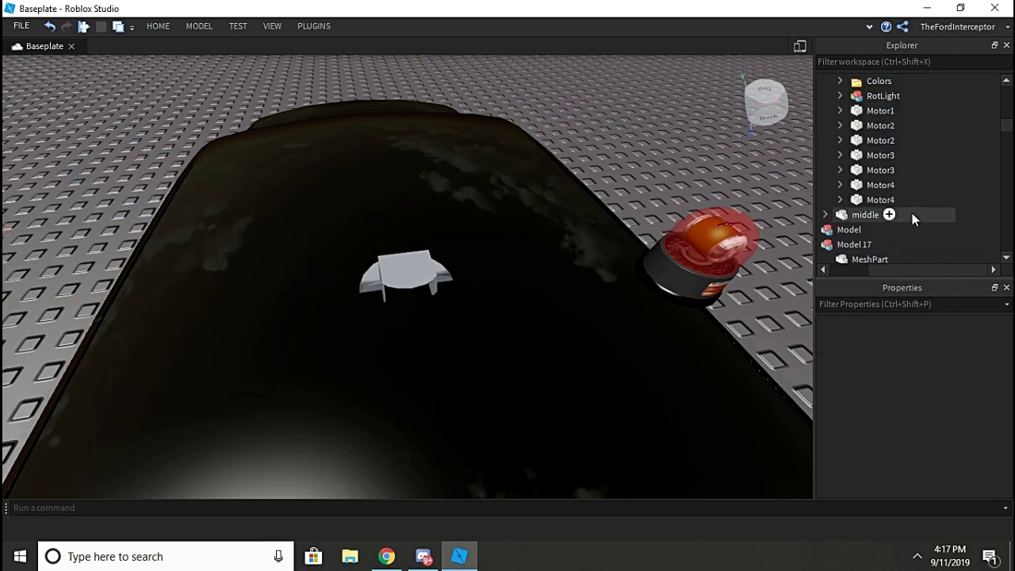
Delete the six extra motor parts, both Motor2, both Motor3 and both Motor4, from RotLights.
left_click(889, 200)
left_click(884, 124, "shift")
left_click_drag(882, 125, 882, 127)
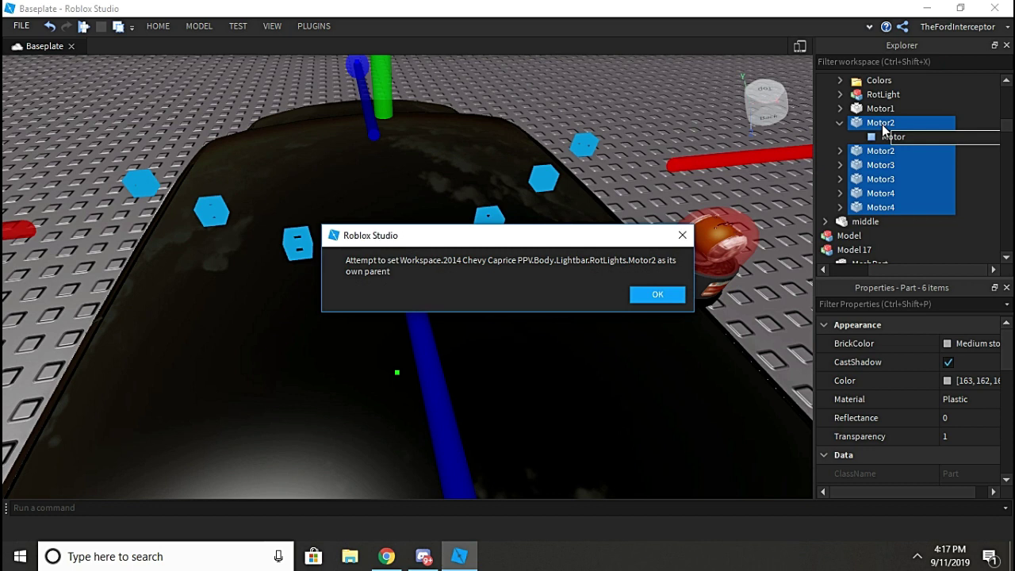
left_click(657, 296)
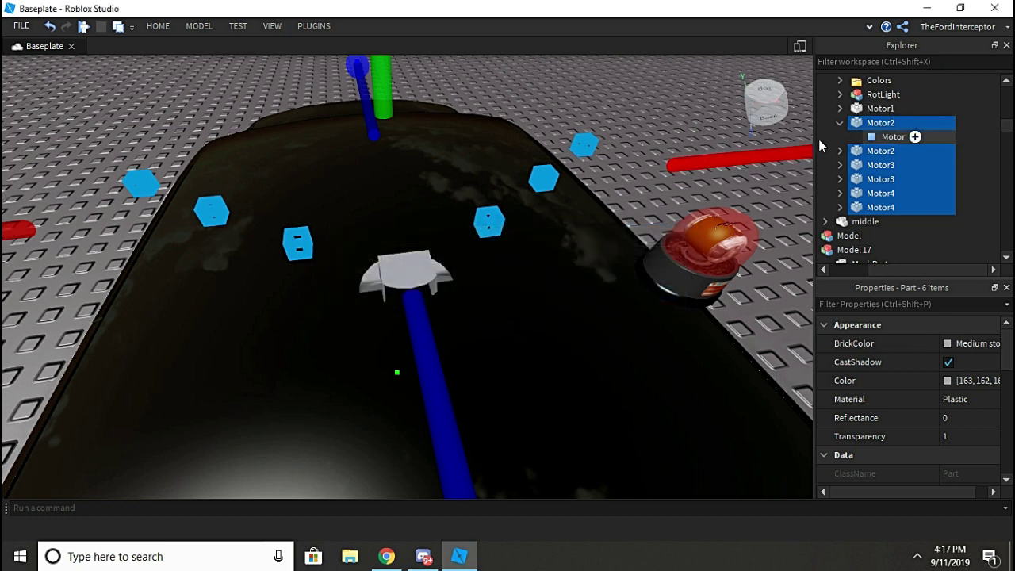
key("Delete")
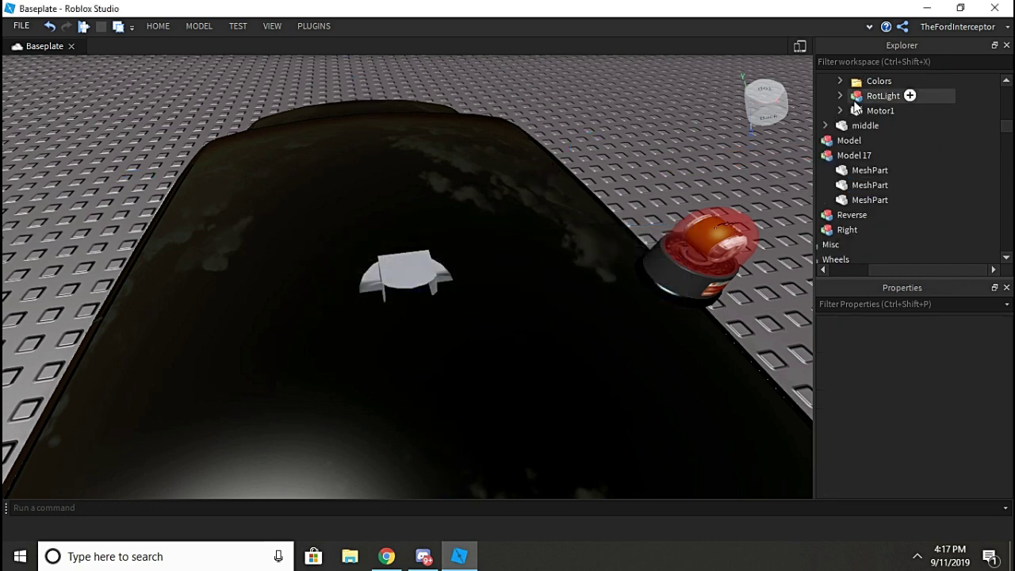
Examine the contents of the remaining RotLight and Motor1 and their place on the car roof.
left_click(856, 101)
left_click(858, 113)
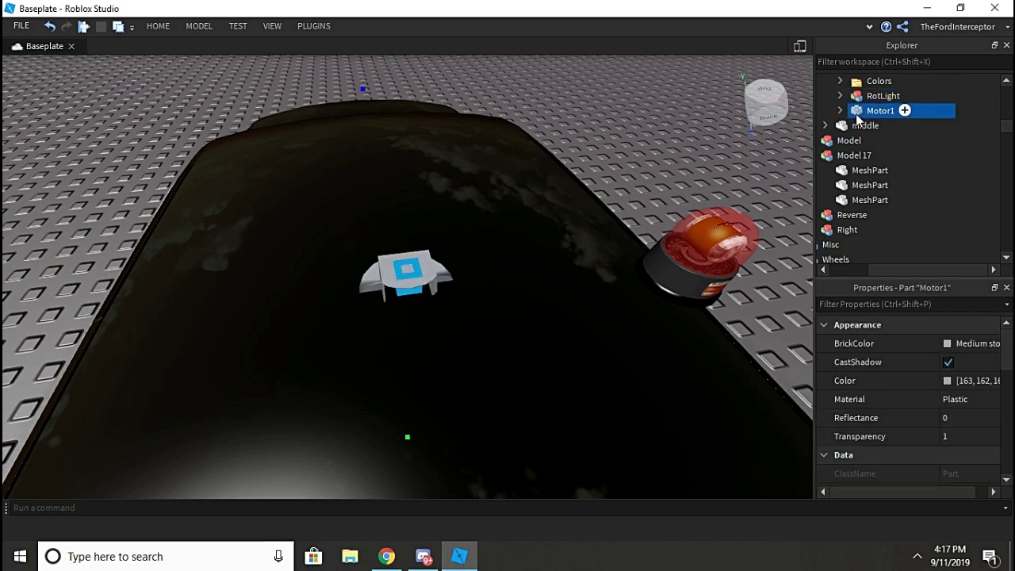
left_click(841, 111)
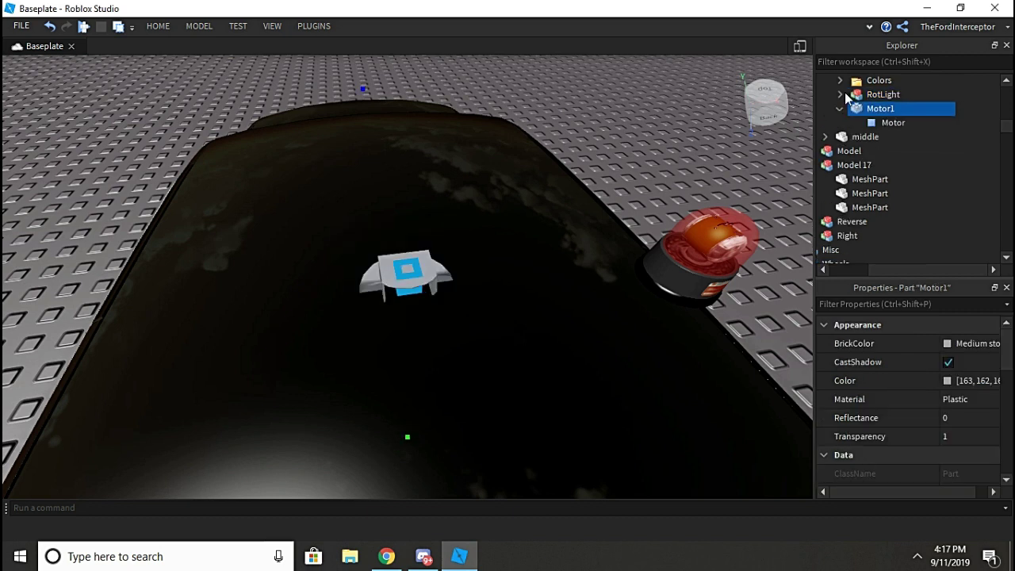
scroll(881, 98, "up", 2)
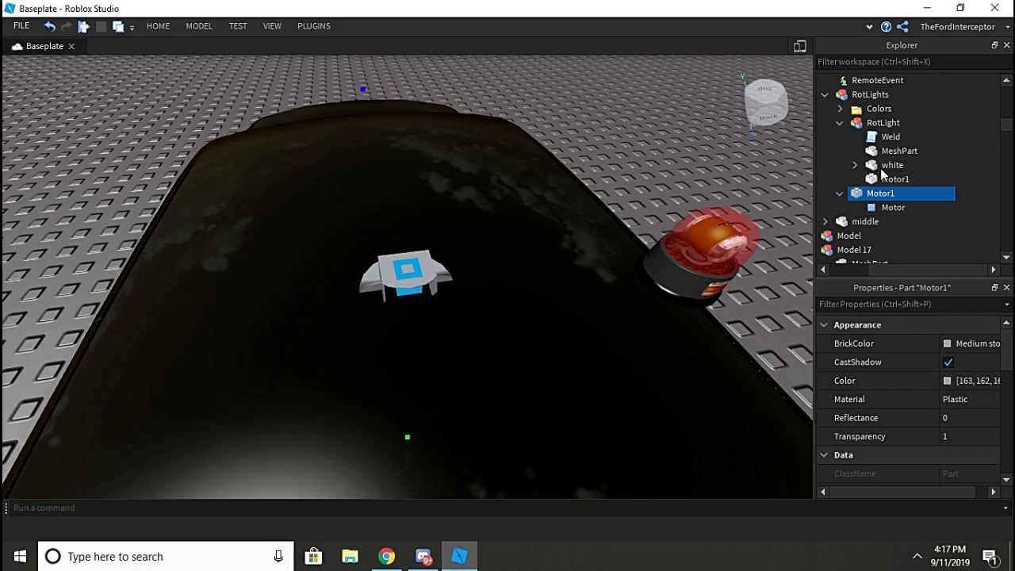
key("ctrl+2")
right_click_drag(489, 364, 560, 161)
key("w")
scroll(460, 252, "up", 1)
key("f")
left_click(839, 193)
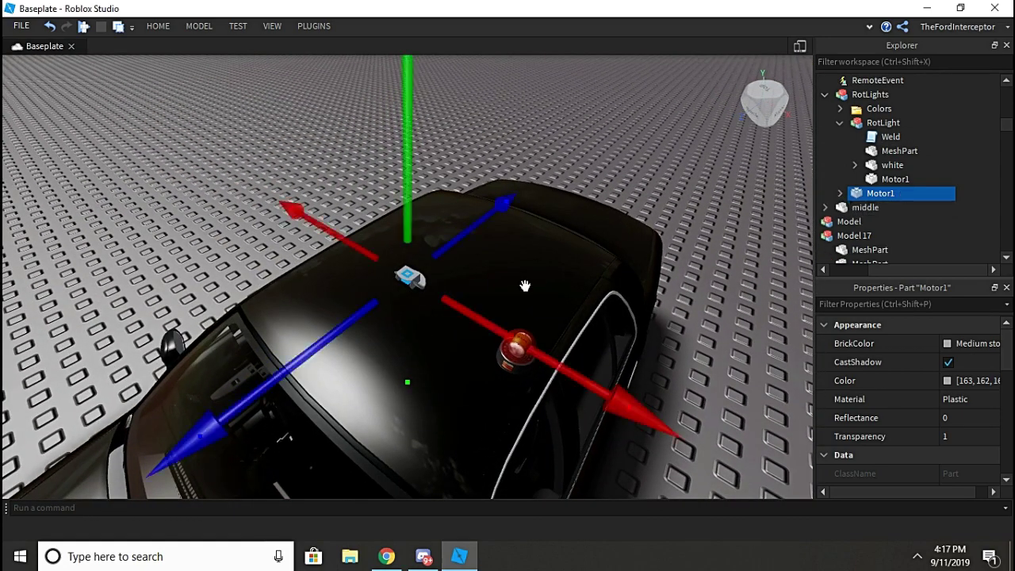
Try to move the beacon's red dome MeshPart sideways off the car roof, and undo the move.
right_click_drag(526, 286, 627, 154)
left_click(625, 153)
left_click(533, 298)
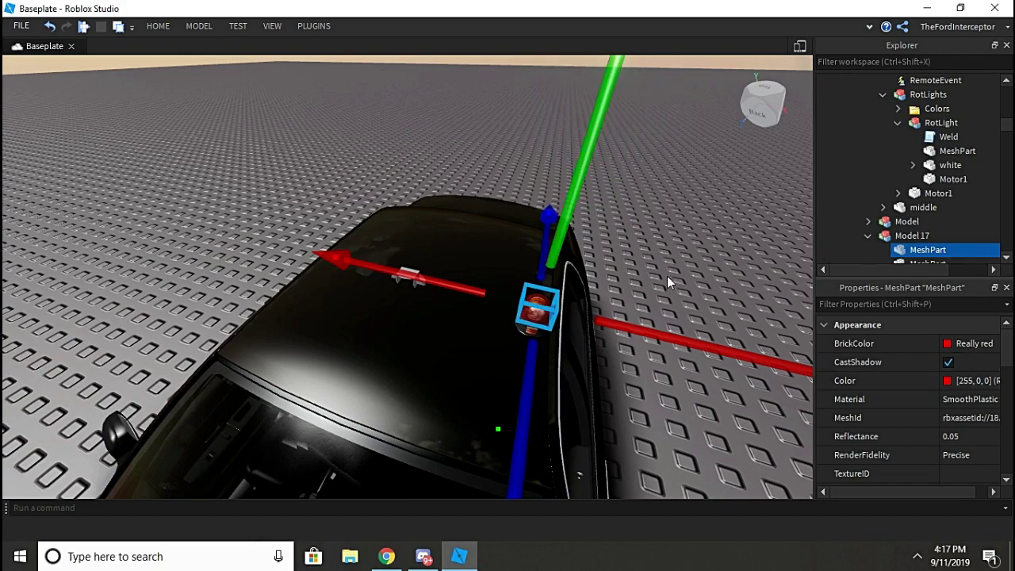
right_click_drag(666, 276, 659, 230)
scroll(668, 248, "up", 5)
scroll(659, 230, "down", 4)
left_click_drag(589, 319, 726, 321)
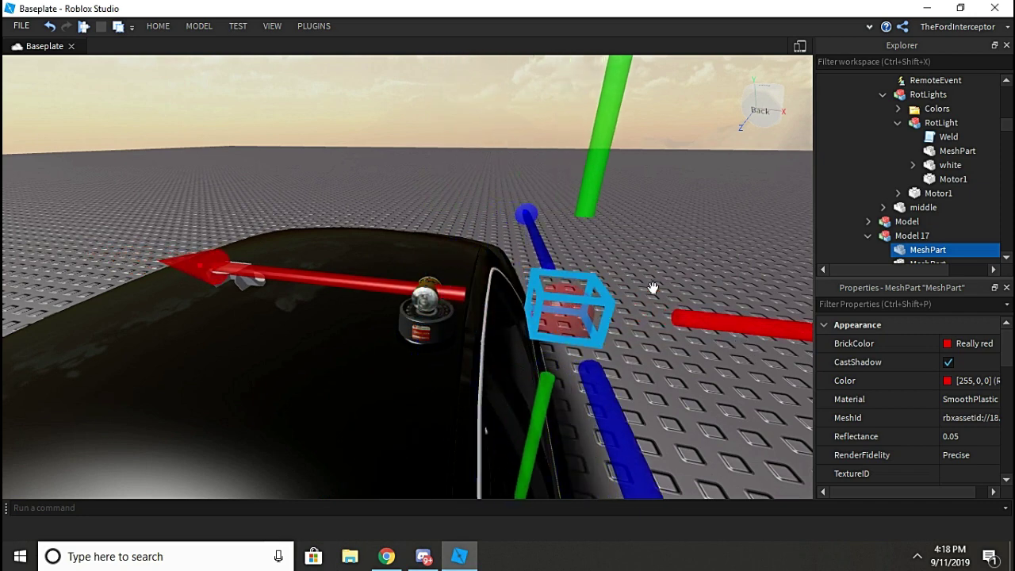
right_click_drag(670, 252, 670, 252)
key("ctrl+z")
scroll(967, 402, "down", 1)
Check the Position property of the red dome MeshPart in Model 17.
scroll(966, 397, "down", 3)
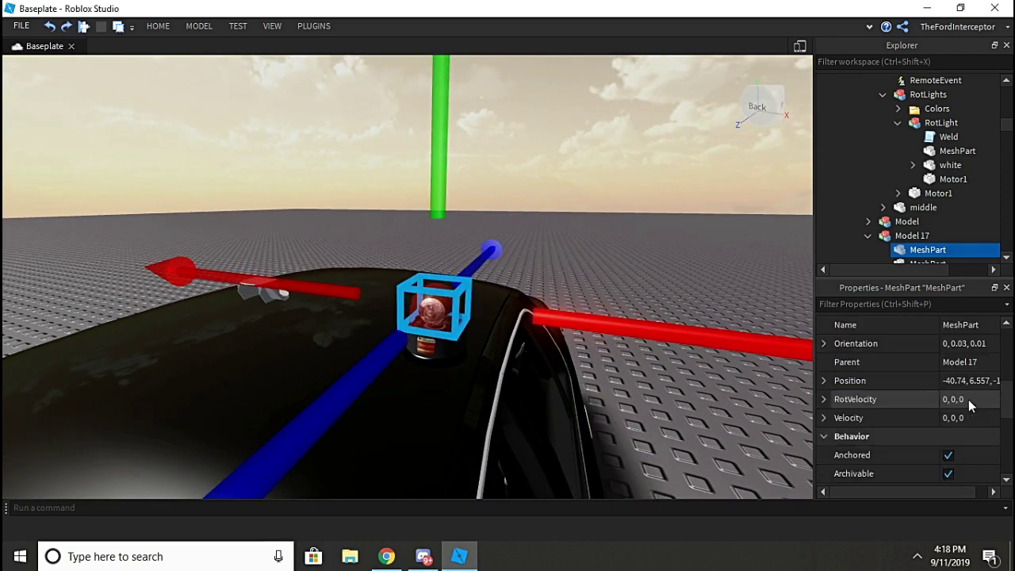
left_click(972, 385)
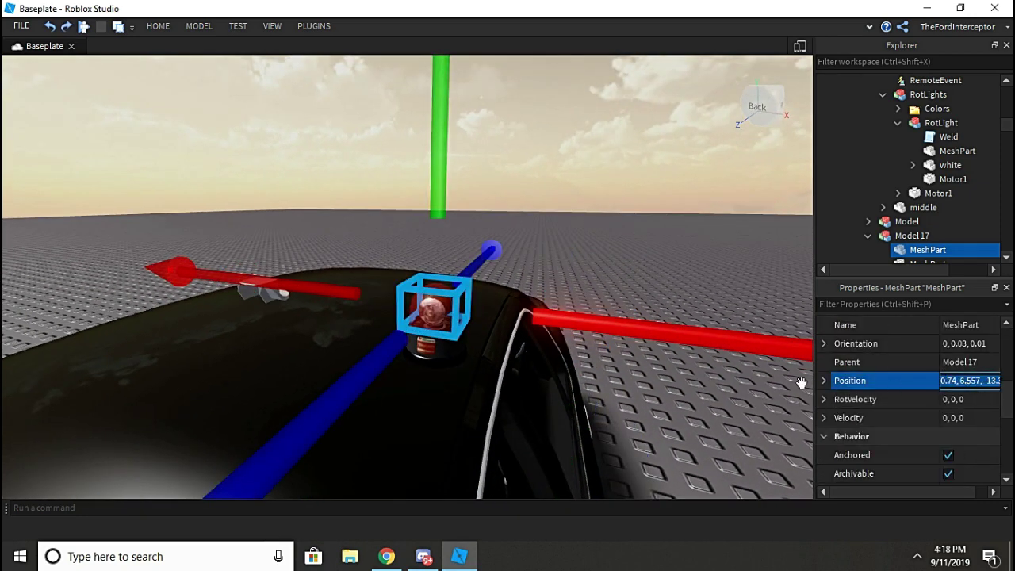
right_click_drag(642, 172, 389, 207)
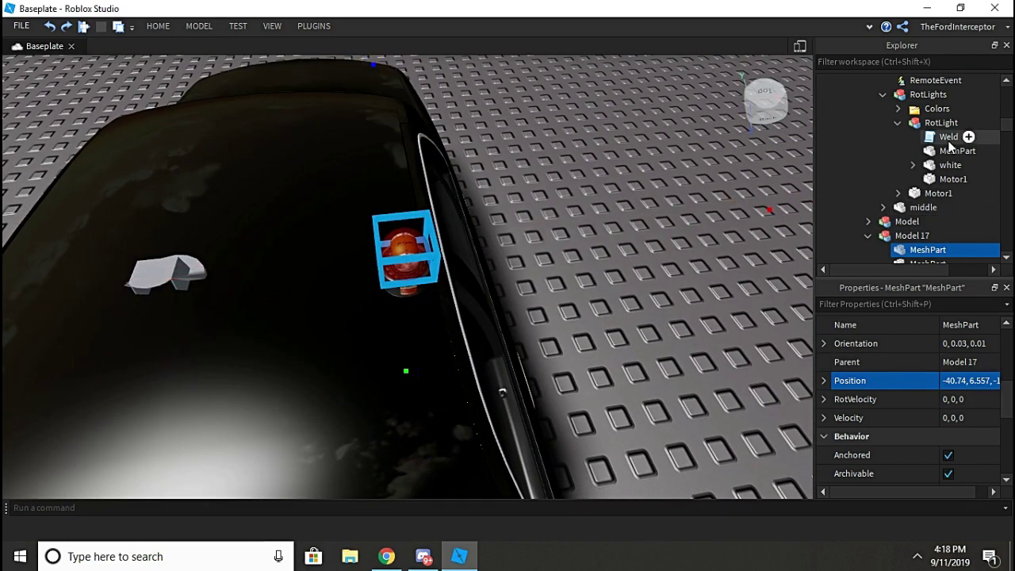
left_click(910, 235)
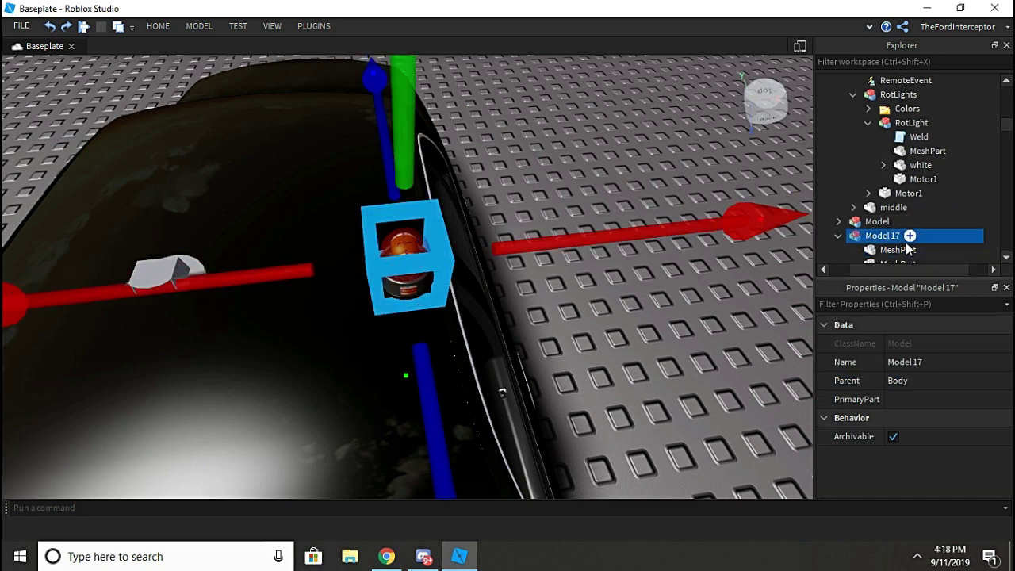
double_click(905, 241)
left_click(838, 236)
left_click(897, 250)
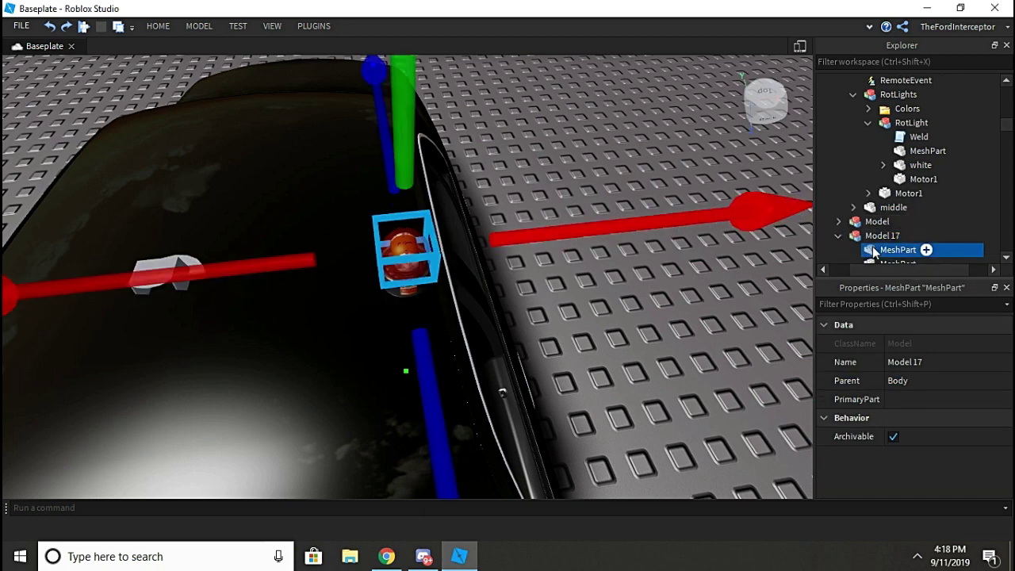
scroll(952, 397, "down", 5)
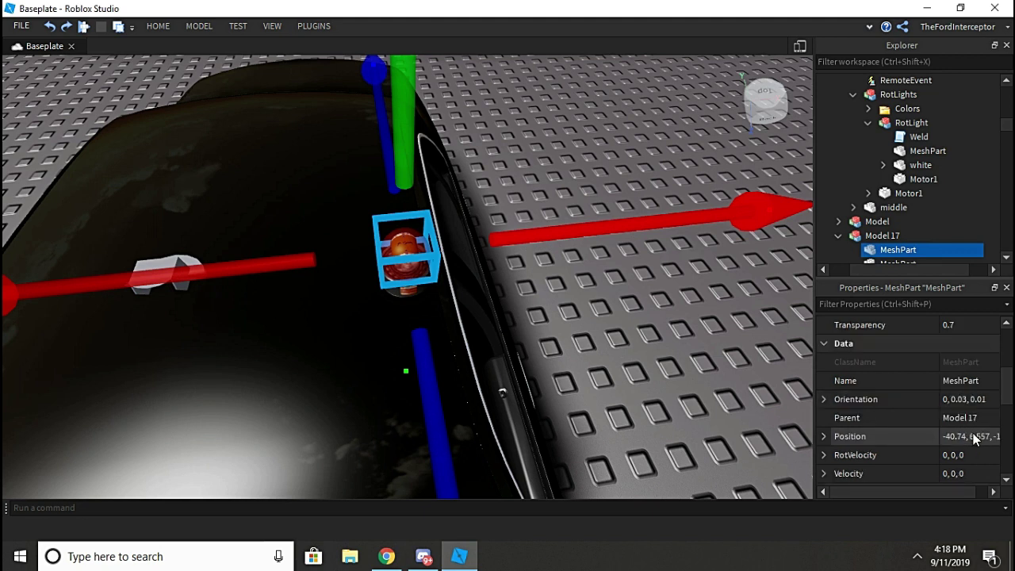
left_click(979, 436)
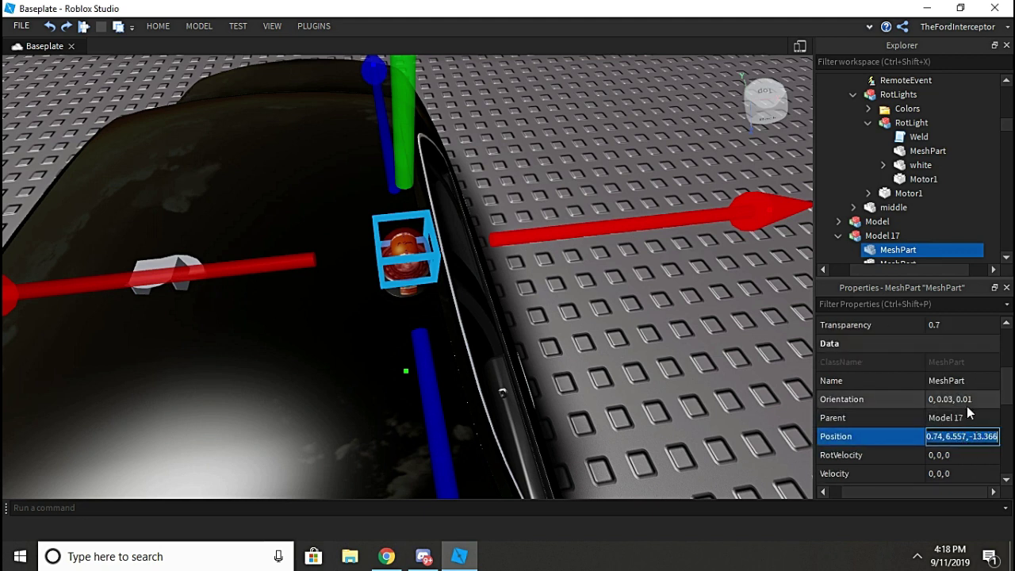
scroll(884, 226, "down", 1)
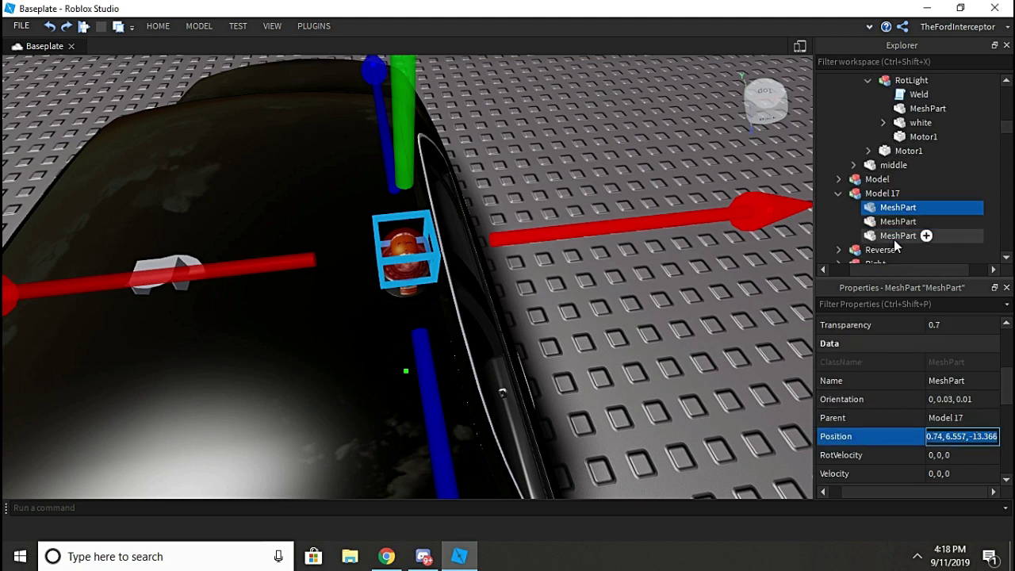
Set the Y and Z orientation of all three MeshParts in Model 17 to 0.
left_click(894, 239)
left_click(896, 226, "ctrl")
left_click(898, 207, "ctrl")
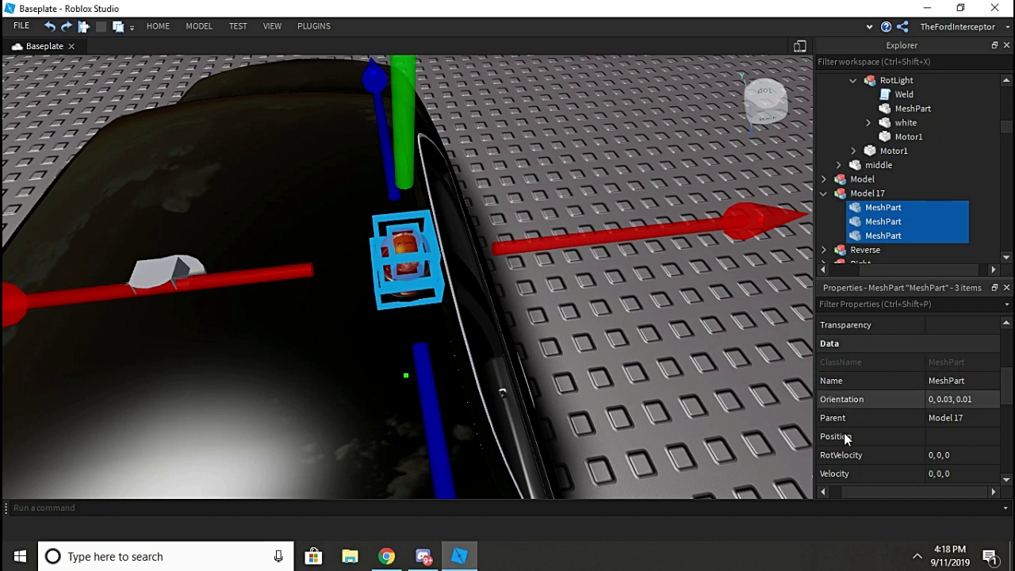
left_click(823, 399)
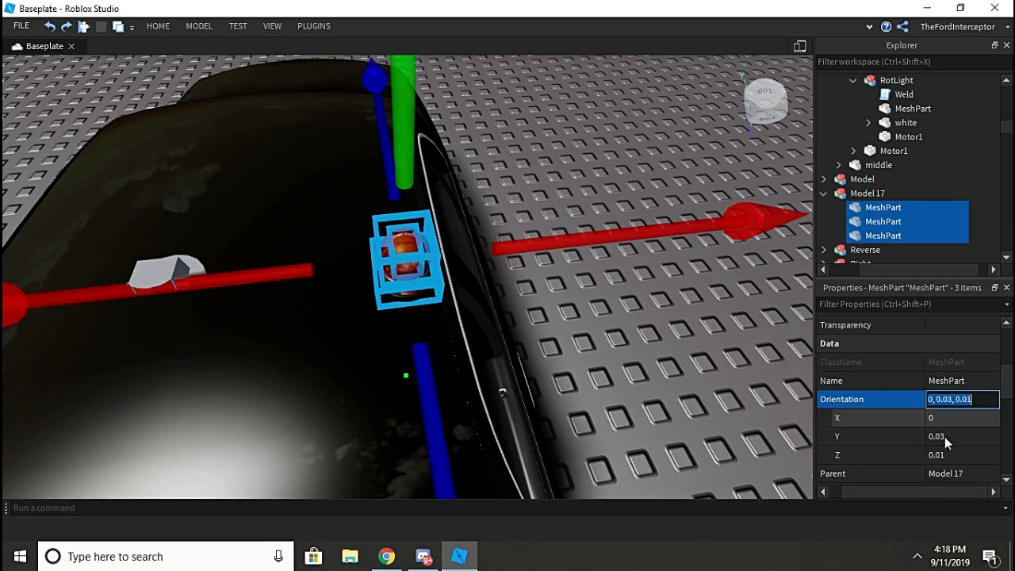
left_click(949, 437)
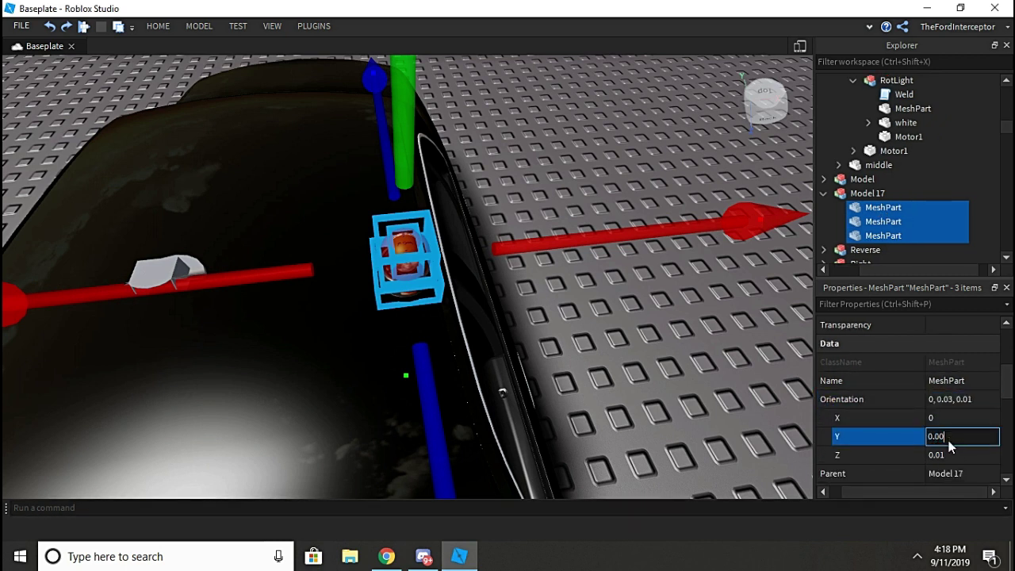
key("Return")
left_click(952, 454)
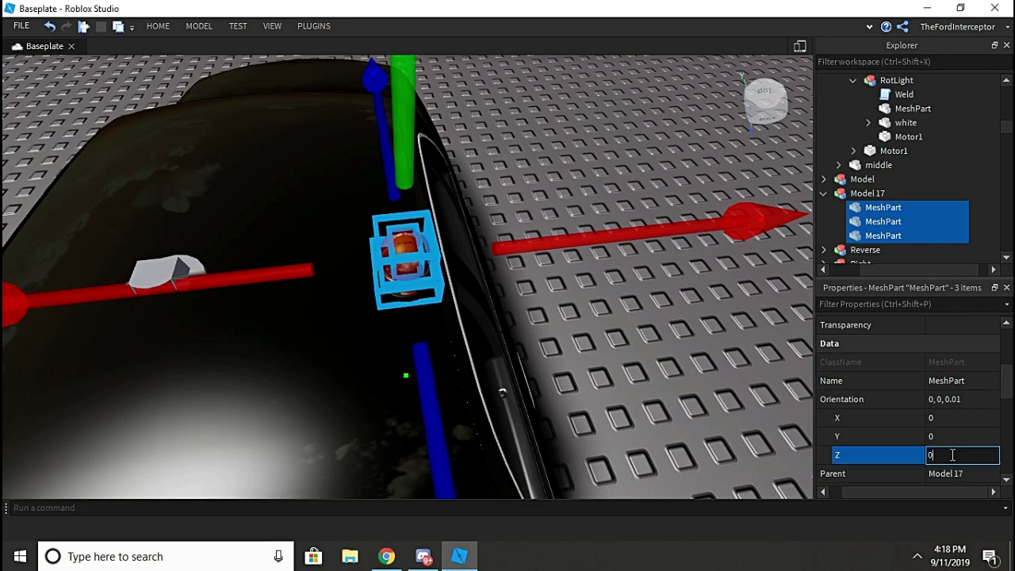
type("0")
key("Return")
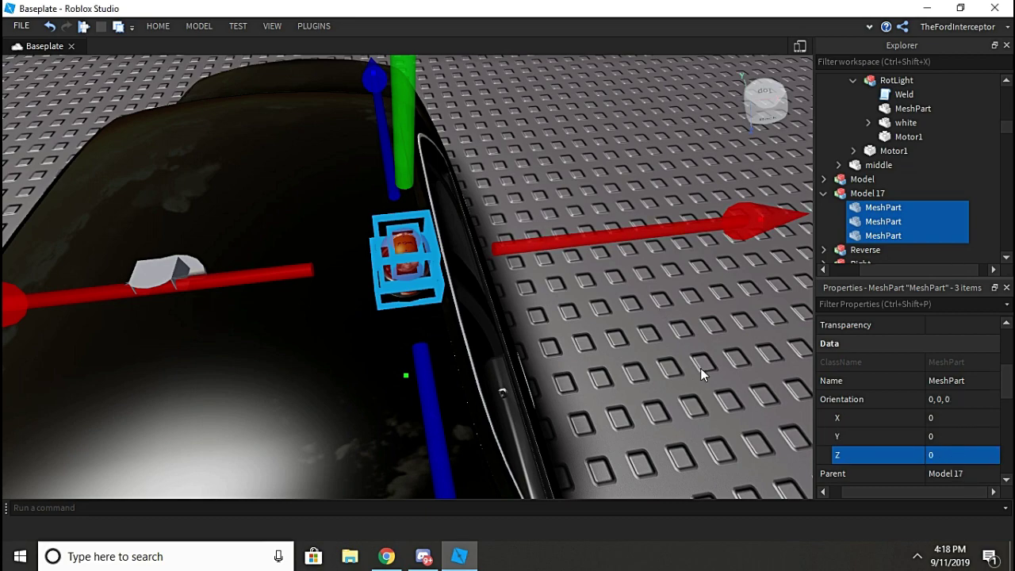
Inspect the car's front wheel up close and the whole car from the side.
left_click(700, 369)
right_click_drag(704, 324, 680, 274)
scroll(345, 363, "down", 5)
right_click_drag(345, 363, 342, 363)
scroll(342, 364, "up", 5)
scroll(342, 363, "down", 4)
scroll(342, 363, "up", 4)
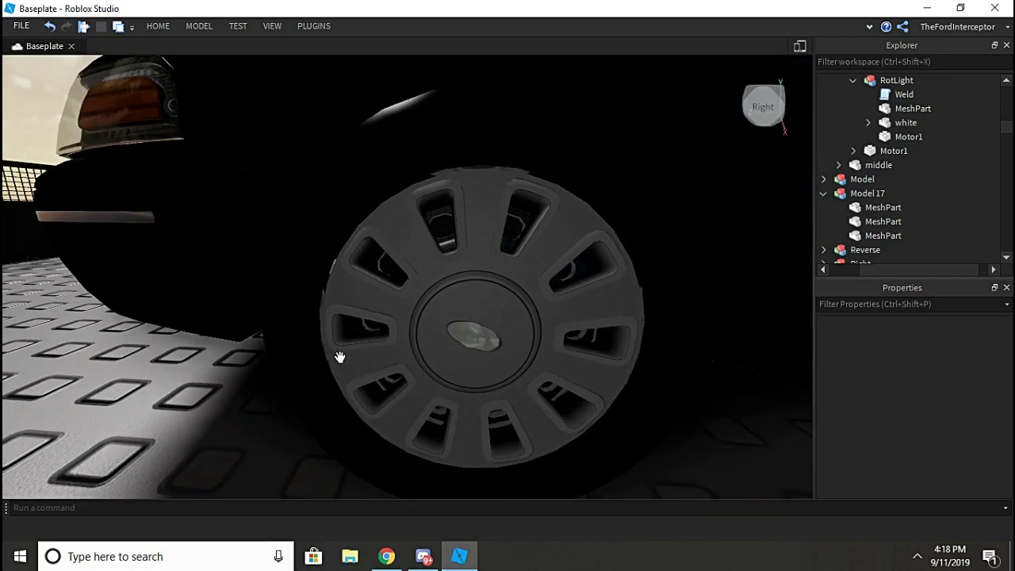
scroll(469, 296, "down", 7)
right_click_drag(470, 296, 447, 268)
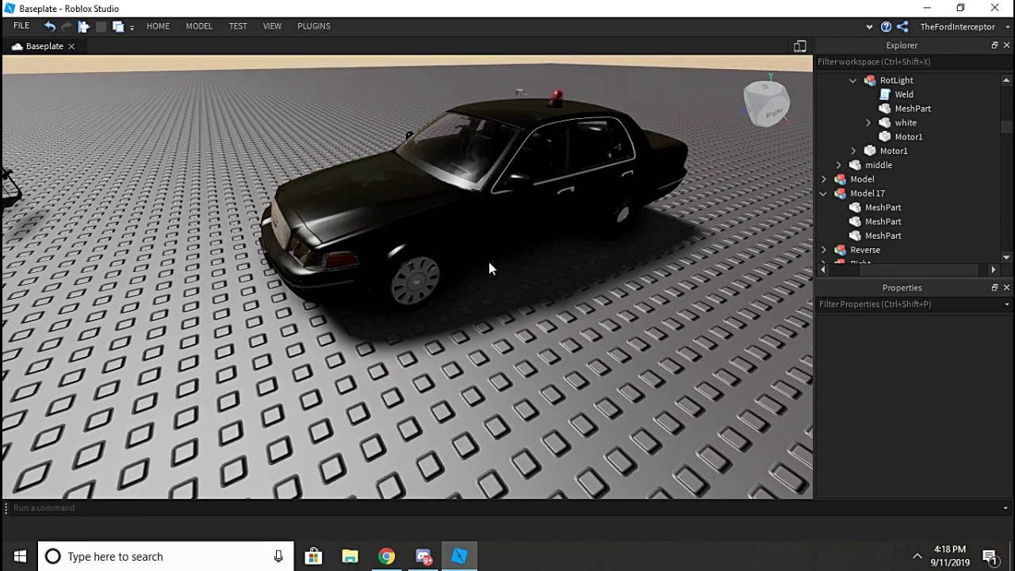
Select the front wheel part FL in Wheels and check its Orientation values.
middle_click_drag(543, 229, 519, 229)
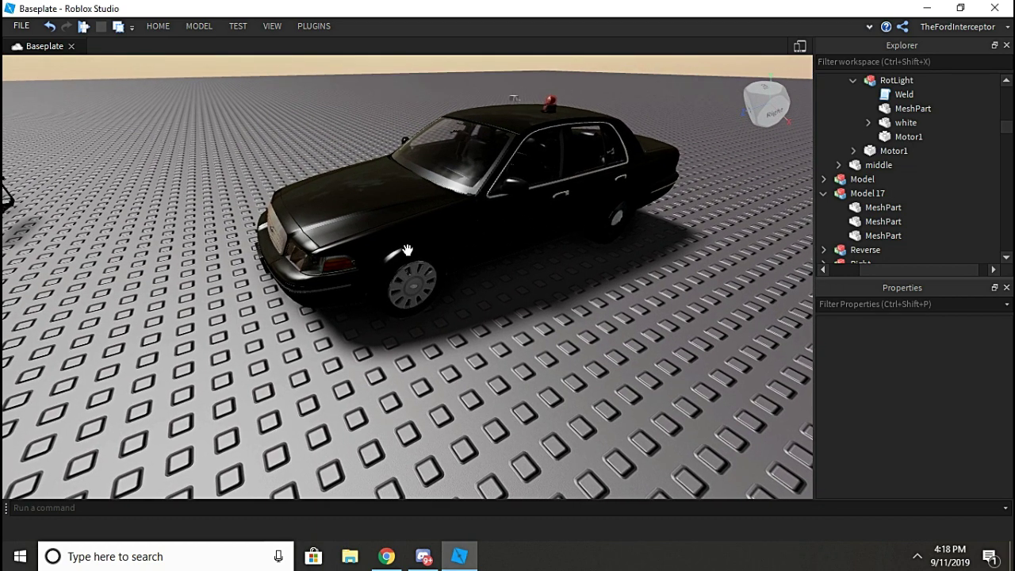
left_click(407, 334)
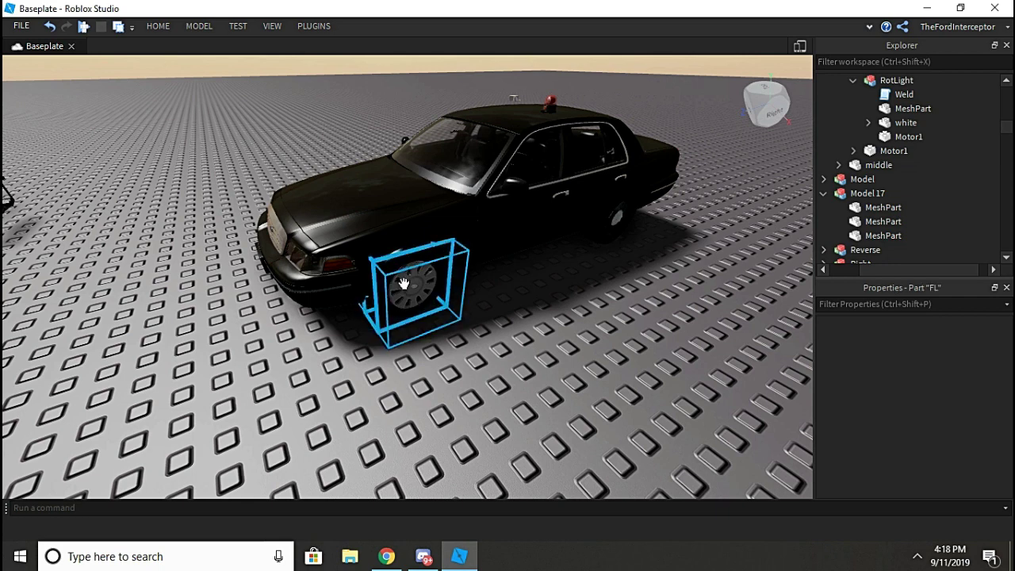
scroll(961, 373, "down", 2)
scroll(983, 452, "down", 2)
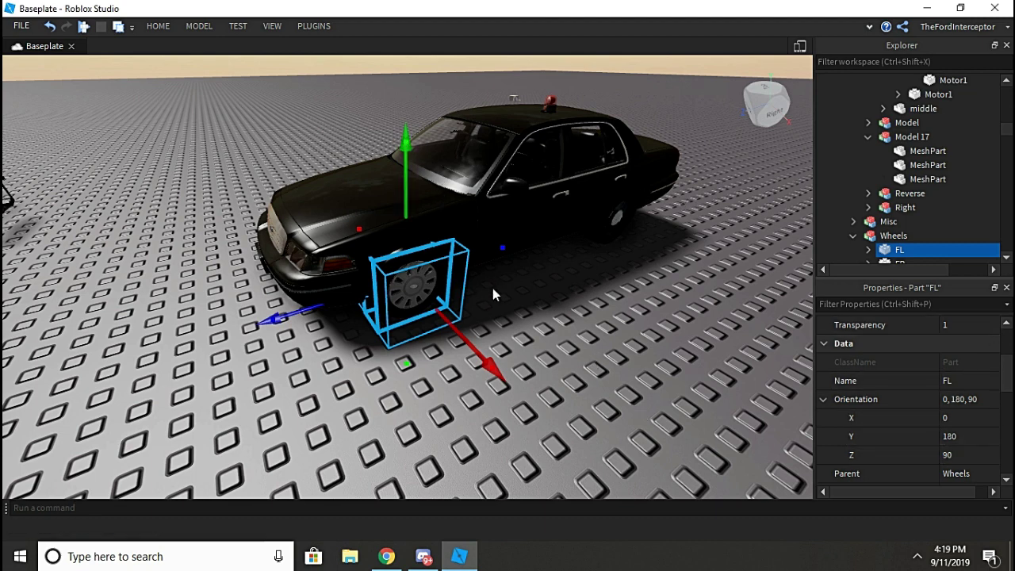
Copy the Position value of the red dome MeshPart in Model 17.
right_click_drag(492, 288, 557, 302)
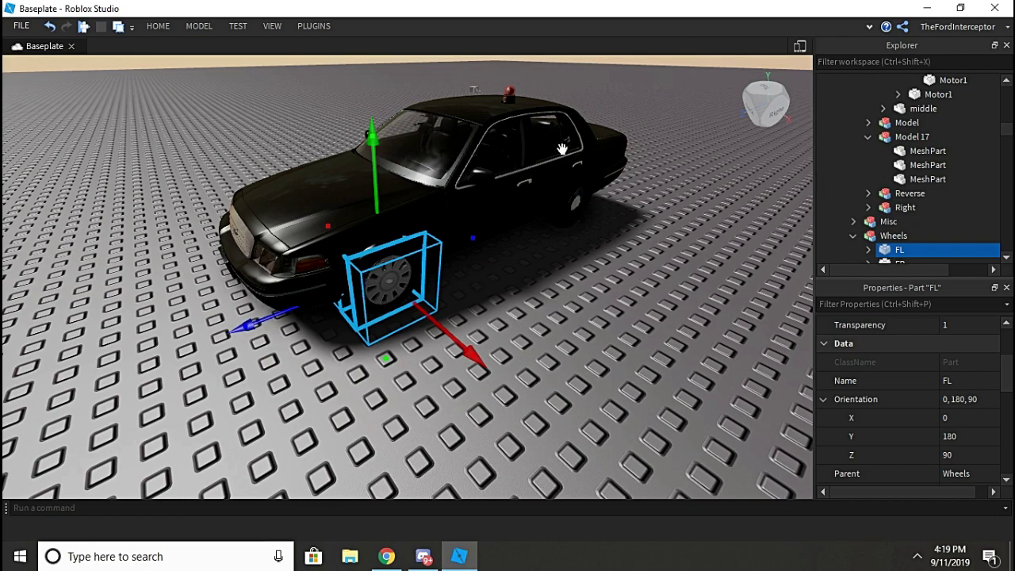
right_click_drag(478, 163, 476, 165)
scroll(474, 170, "up", 6)
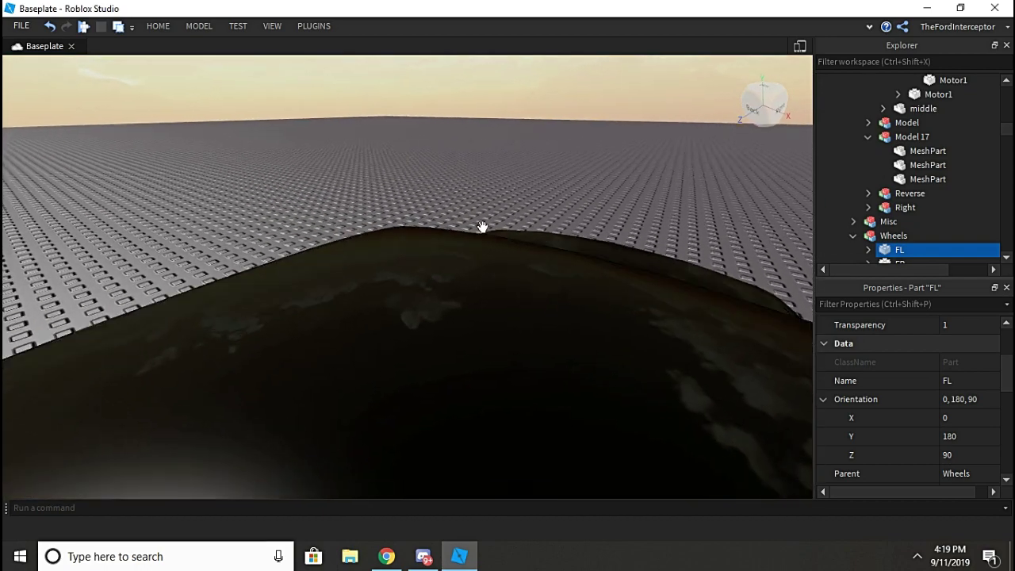
scroll(482, 227, "up", 10)
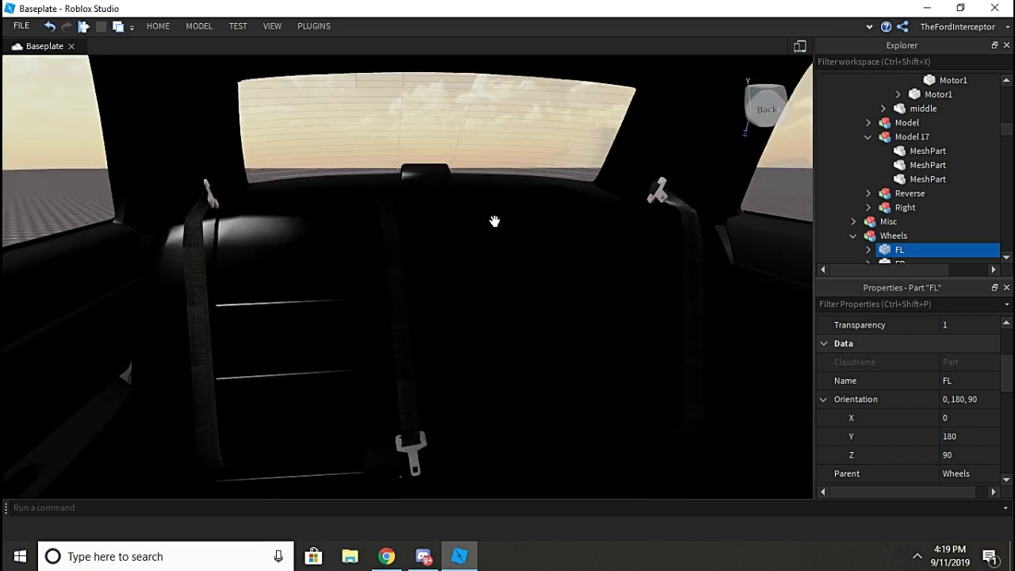
scroll(494, 221, "up", 10)
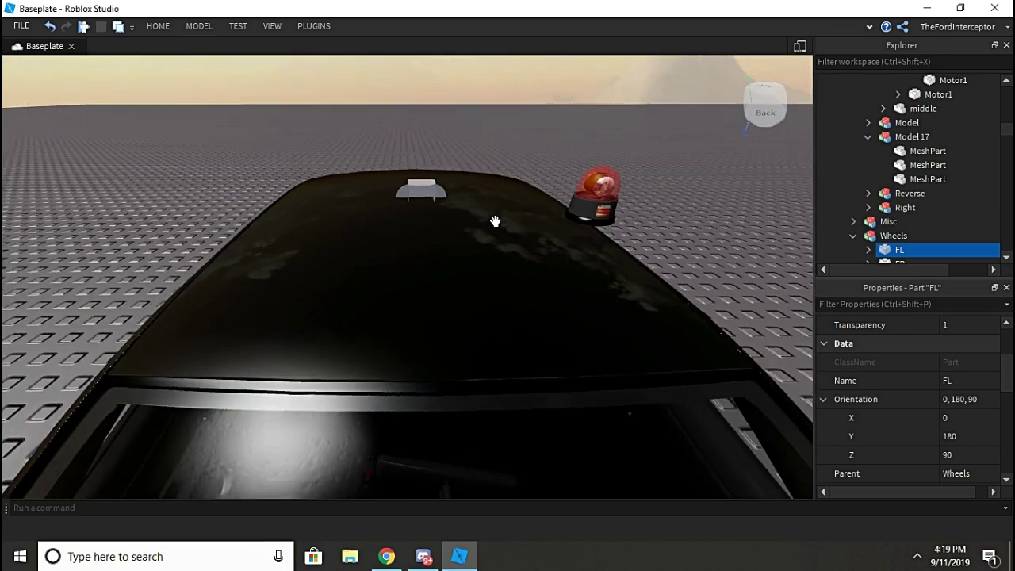
scroll(495, 221, "up", 3)
right_click_drag(495, 221, 492, 224)
middle_click_drag(405, 376, 410, 314)
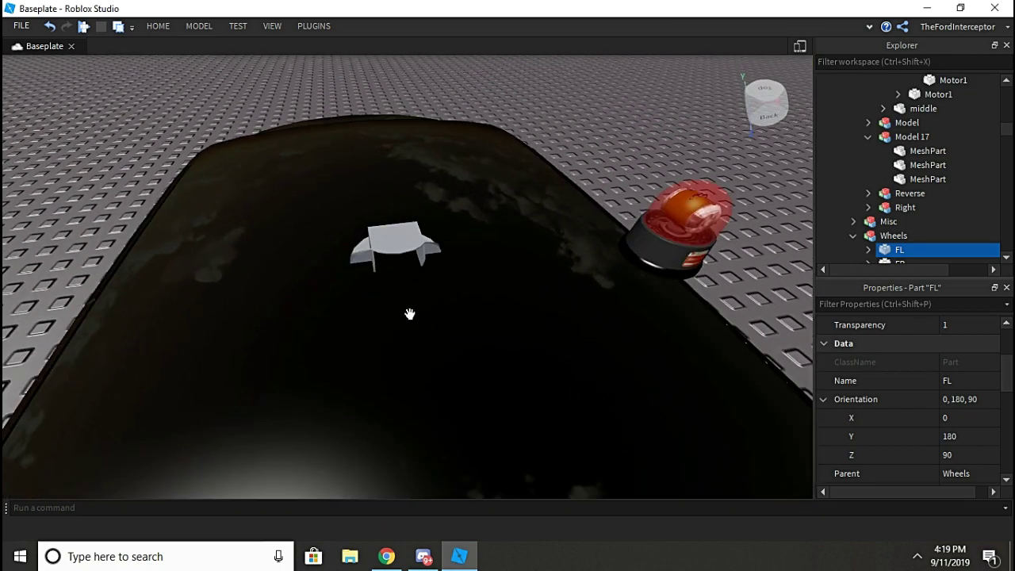
left_click(702, 210)
scroll(961, 412, "down", 3)
scroll(966, 405, "down", 2)
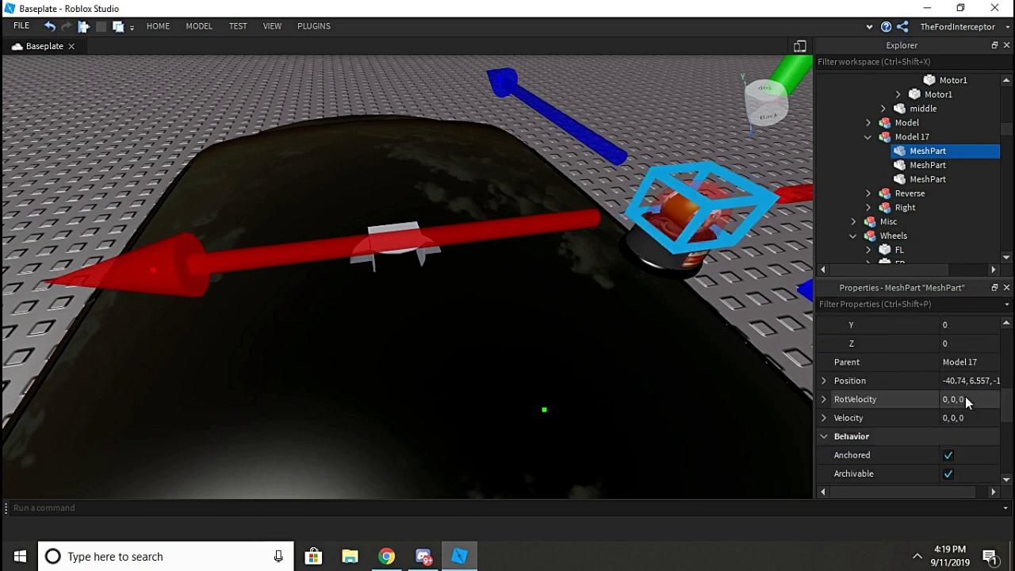
left_click(967, 382)
left_click(569, 77)
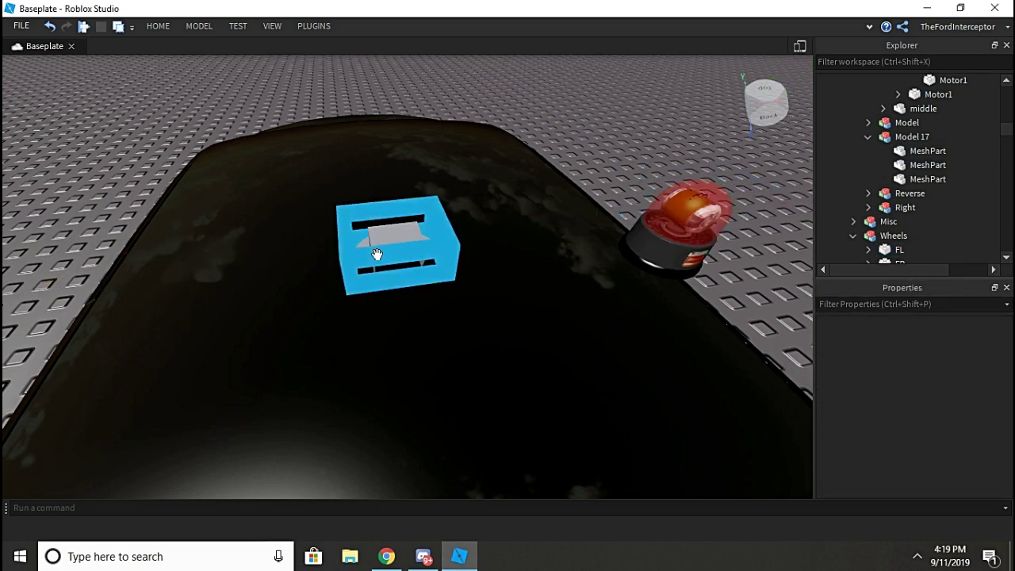
Set the Position of both Motor1 parts in RotLights to the copied dome position, with X -40.74 and Y 6.557.
scroll(967, 127, "up", 5)
scroll(940, 252, "down", 2)
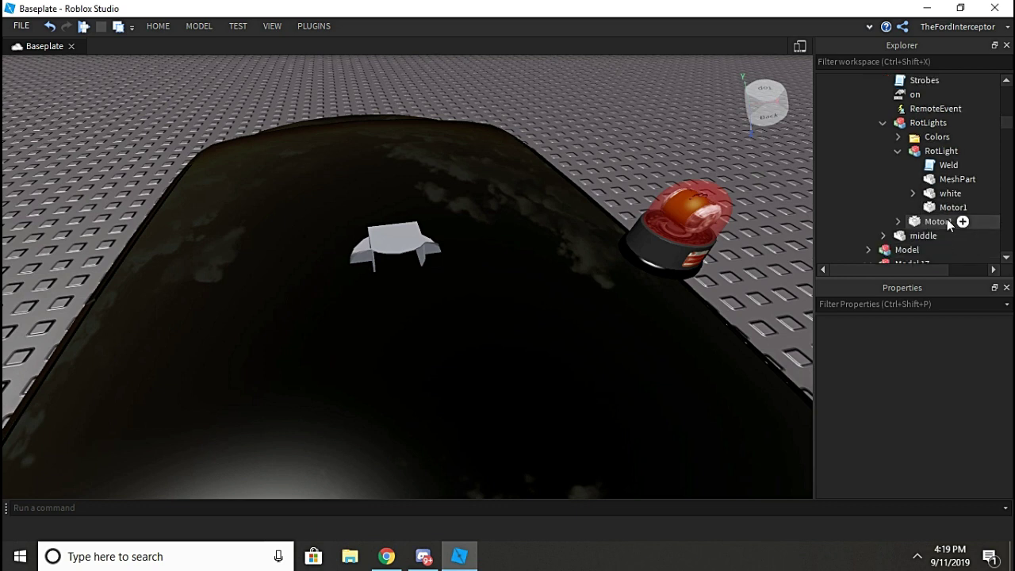
left_click(878, 222)
left_click(888, 207, "ctrl")
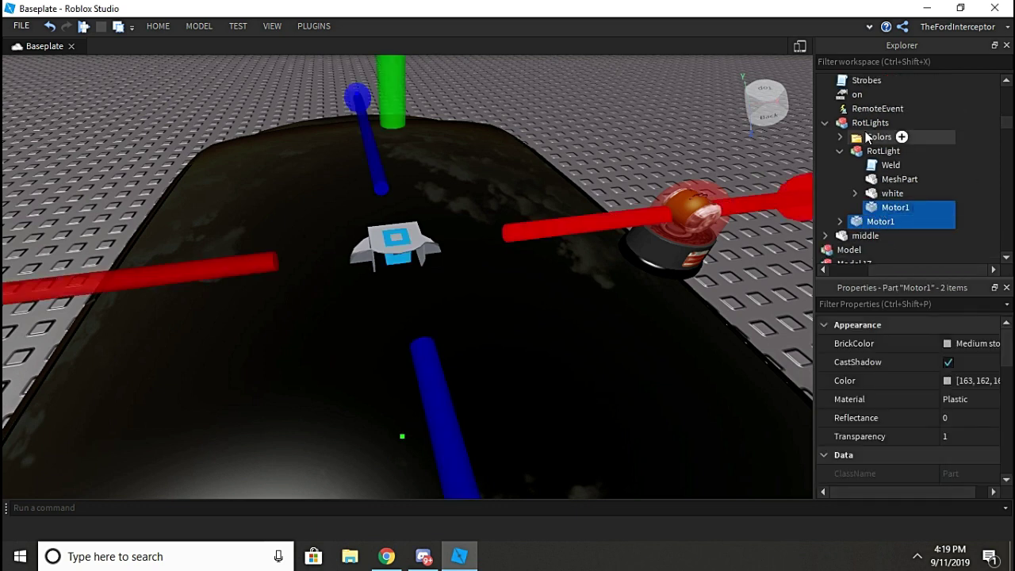
scroll(973, 440, "down", 5)
left_click(968, 430)
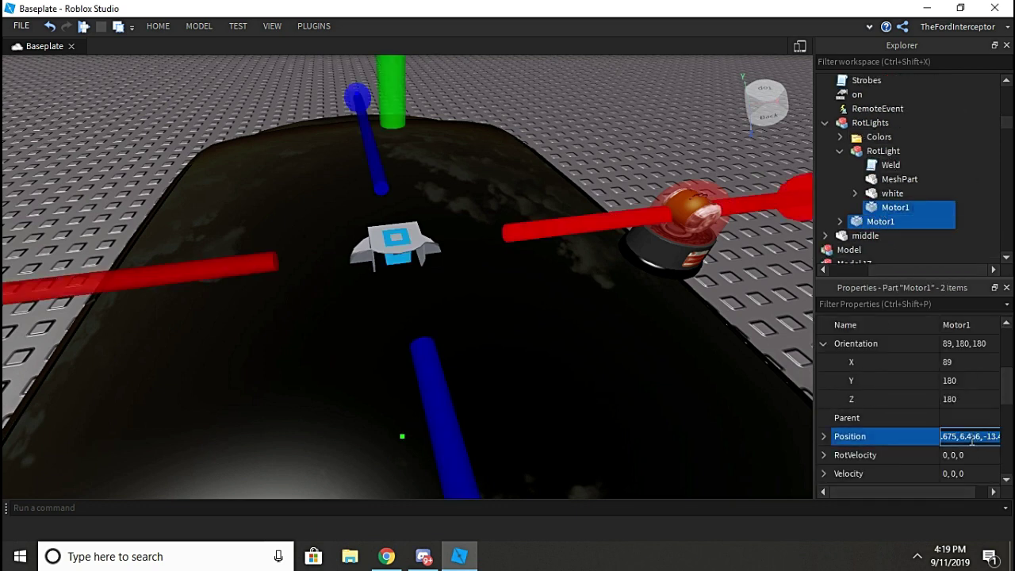
left_click(983, 433)
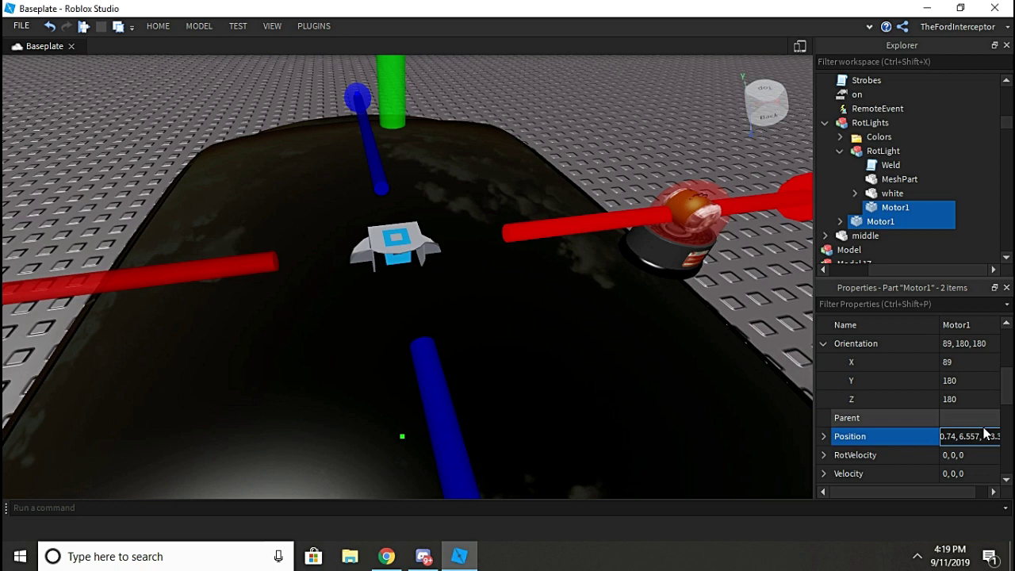
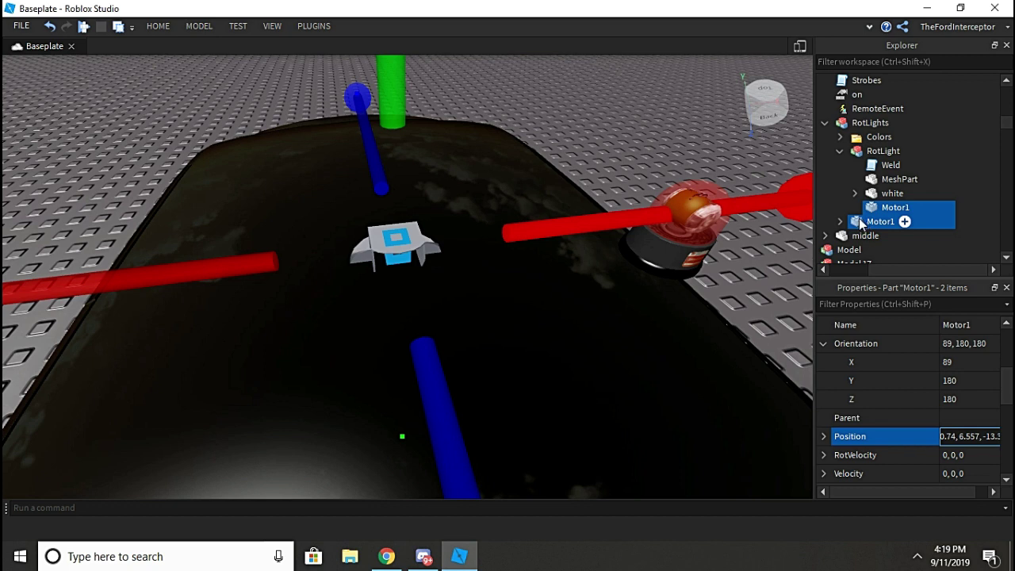
key("Return")
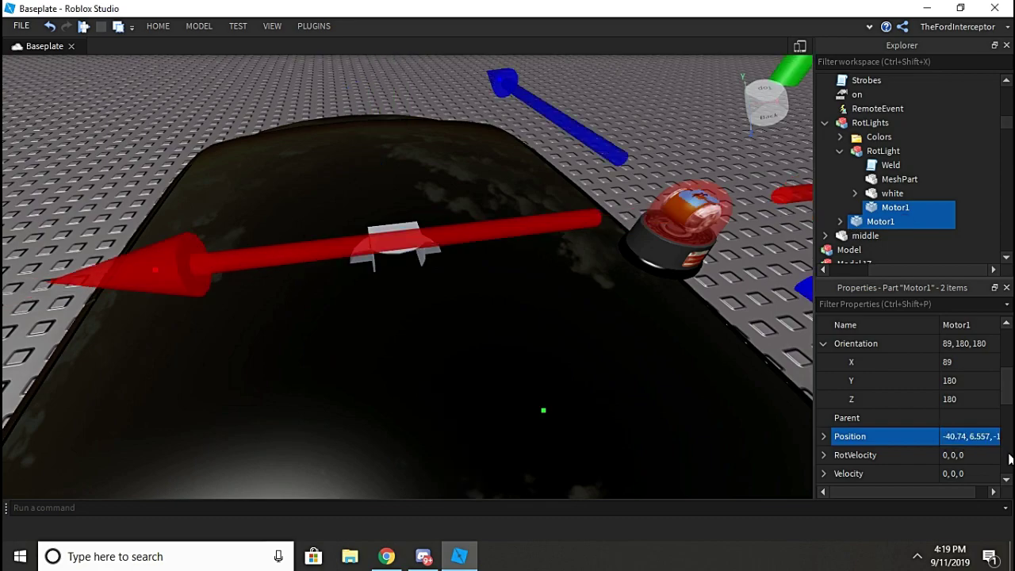
key("f")
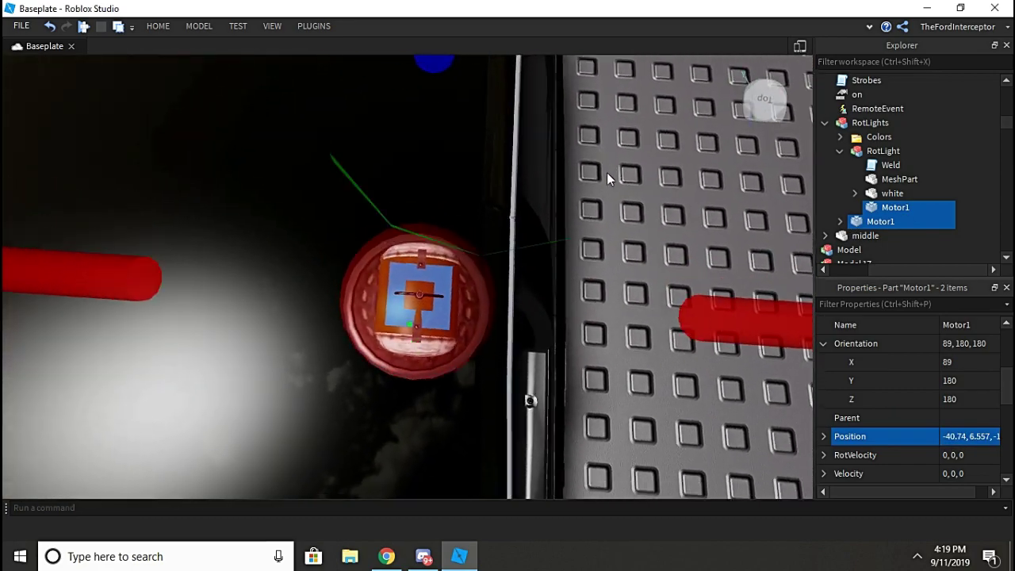
right_click_drag(606, 172, 606, 171)
Delete the old MeshPart in RotLight and move the beacon's inner reflector MeshPart from Model 17 into RotLight.
left_click(899, 179)
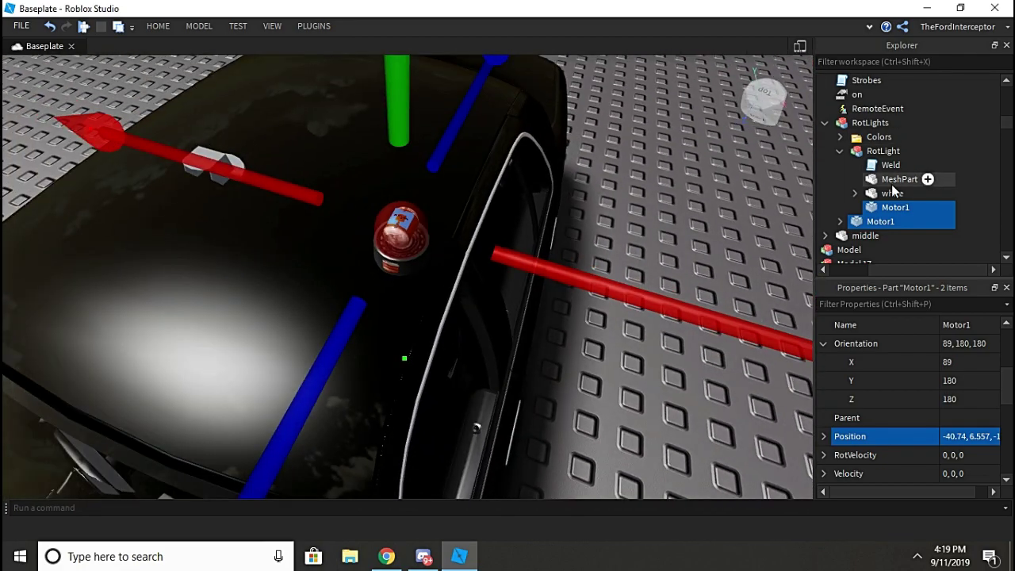
left_click(691, 187)
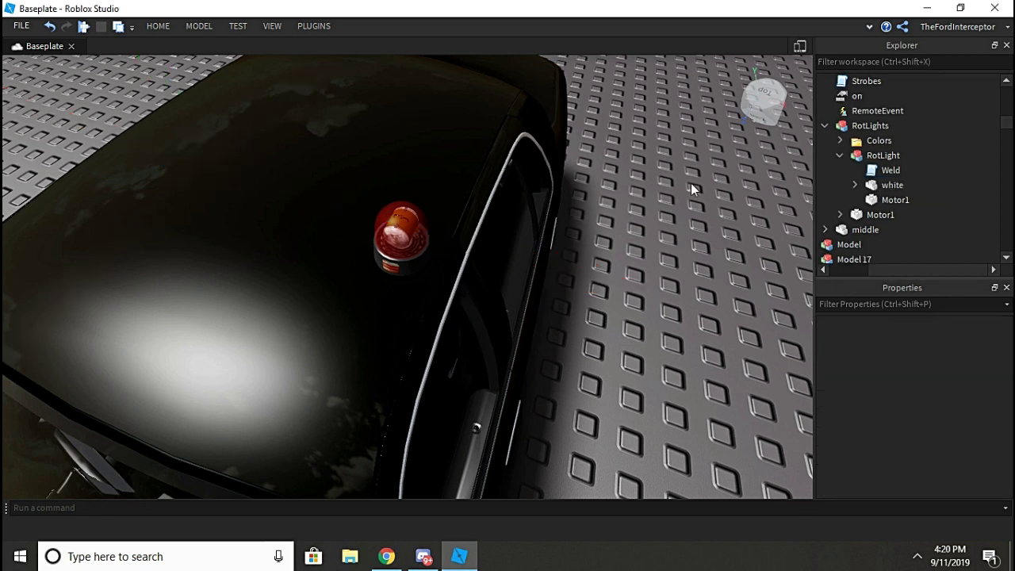
scroll(886, 156, "down", 3)
left_click(856, 171)
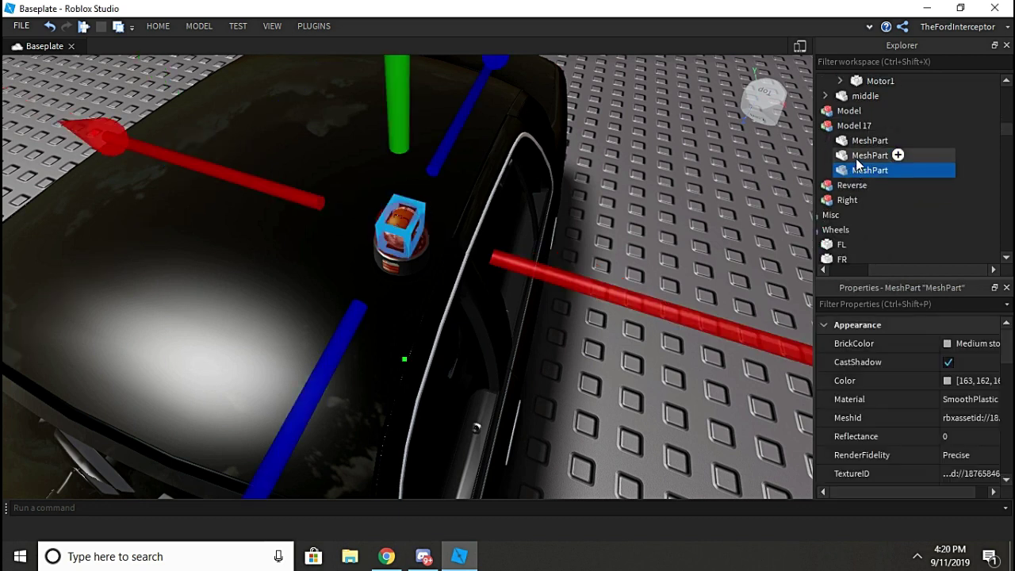
left_click_drag(875, 174, 929, 201)
key("f")
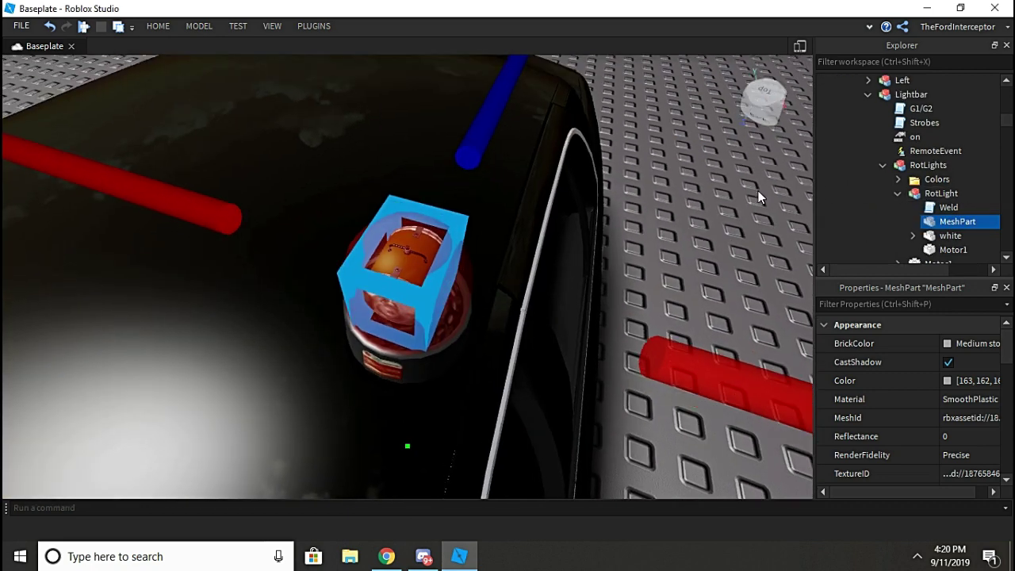
Set the Position of the white union in RotLight to the copied dome position, with X -40.74 and Y 6.557.
left_click(951, 236)
key("f")
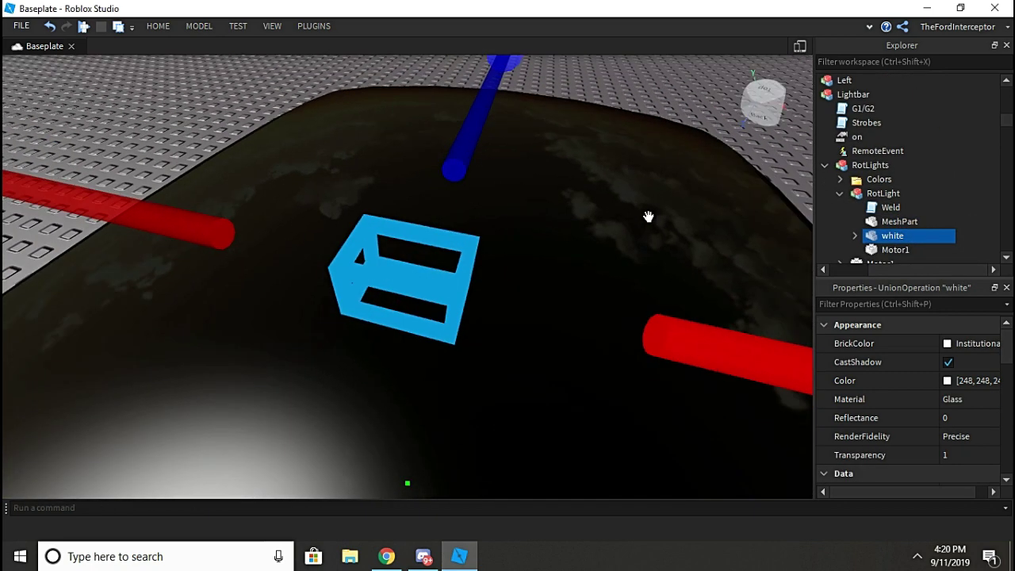
scroll(990, 407, "down", 3)
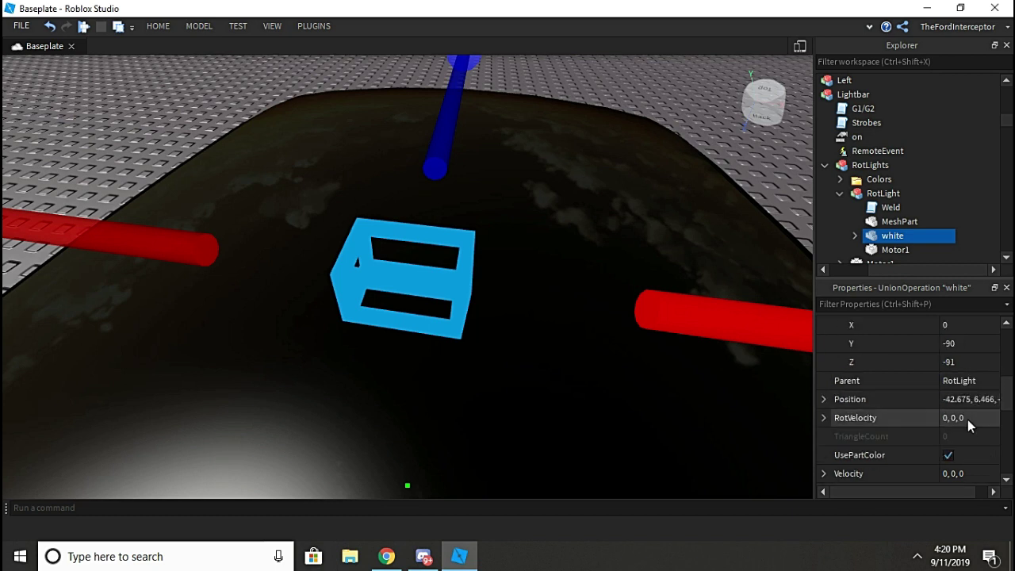
left_click(975, 400)
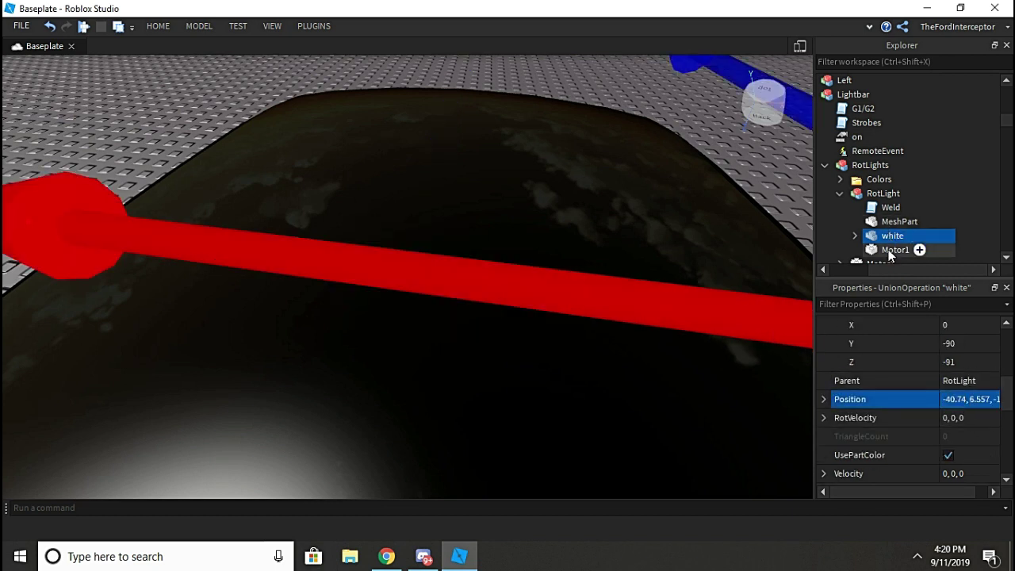
Set the X orientation of the Motor1 part directly under RotLights to 90.
scroll(891, 238, "down", 2)
left_click(894, 165, "ctrl")
left_click(880, 179, "ctrl")
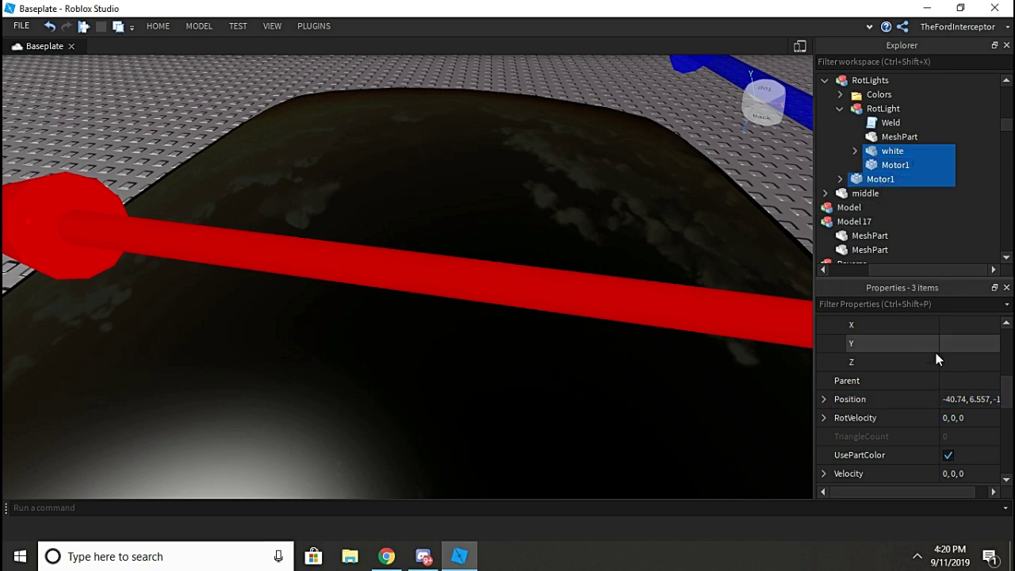
scroll(936, 359, "up", 1)
left_click(880, 179)
key("F2")
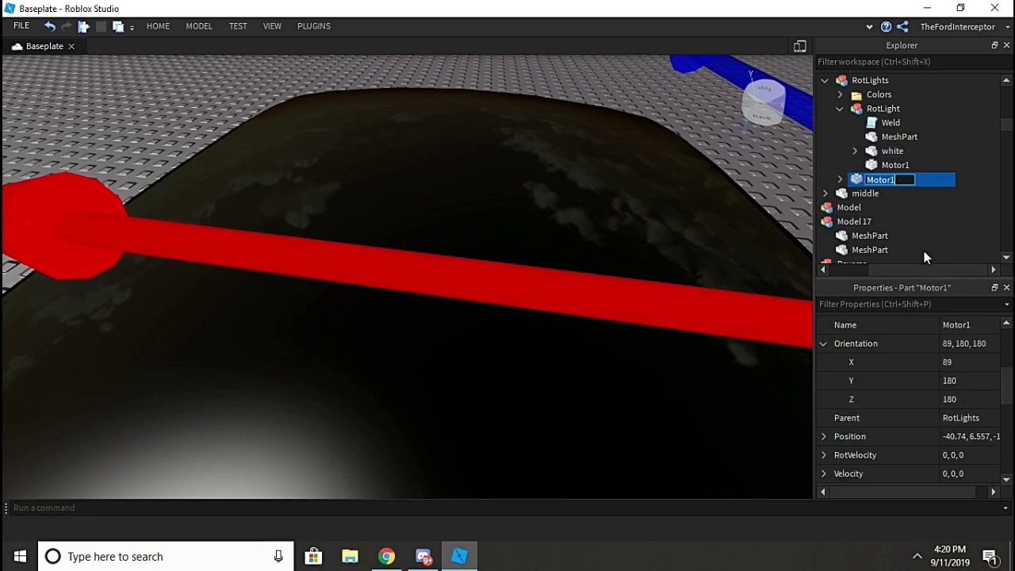
left_click(955, 362)
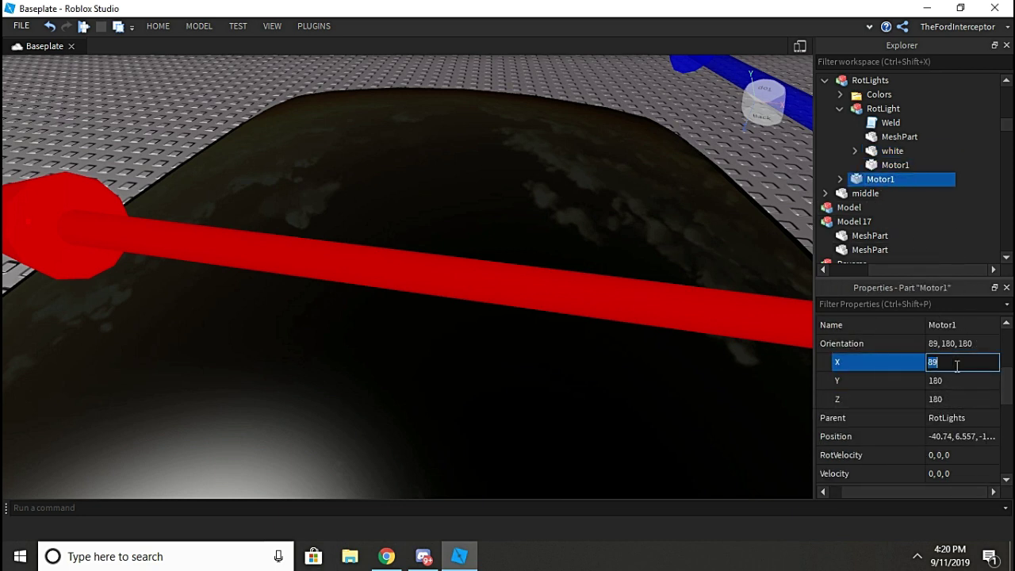
Set the X orientation of the Motor1 part inside RotLight to 90.
left_click(911, 164)
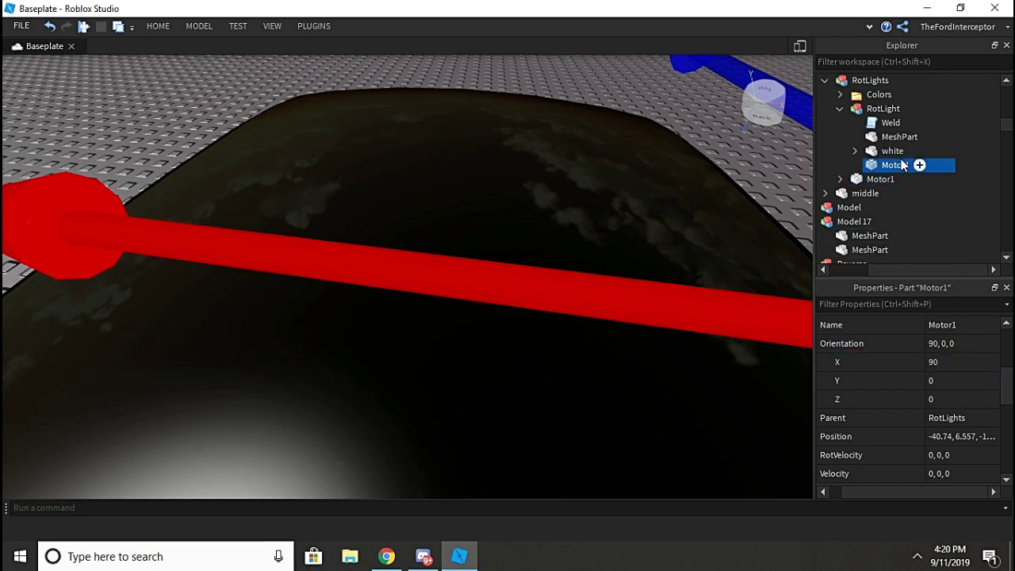
left_click(963, 359)
type("0")
key("Return")
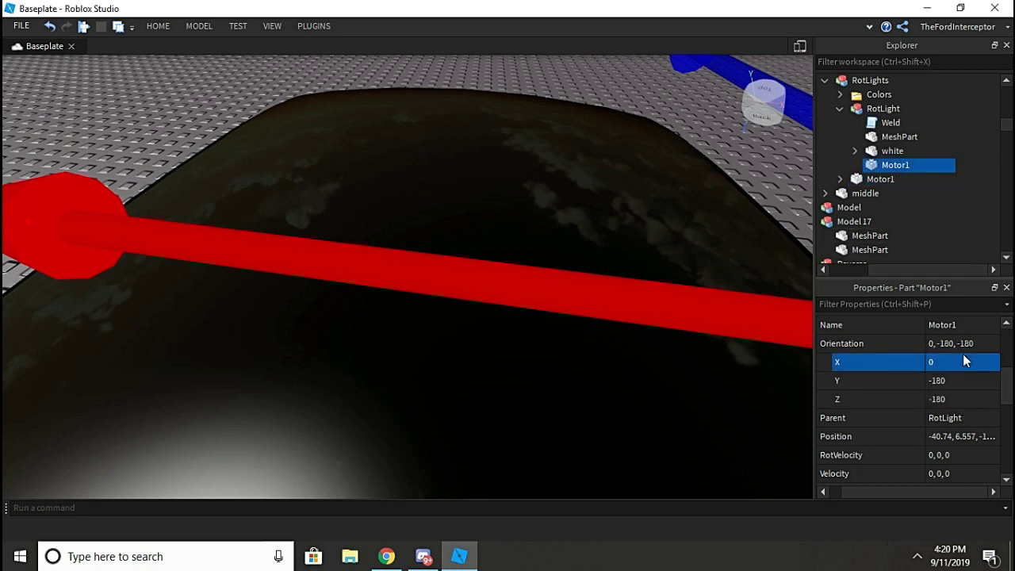
left_click(962, 359)
type("90")
key("Return")
Set the Z orientation of the white union in RotLight to -90.
left_click(894, 150)
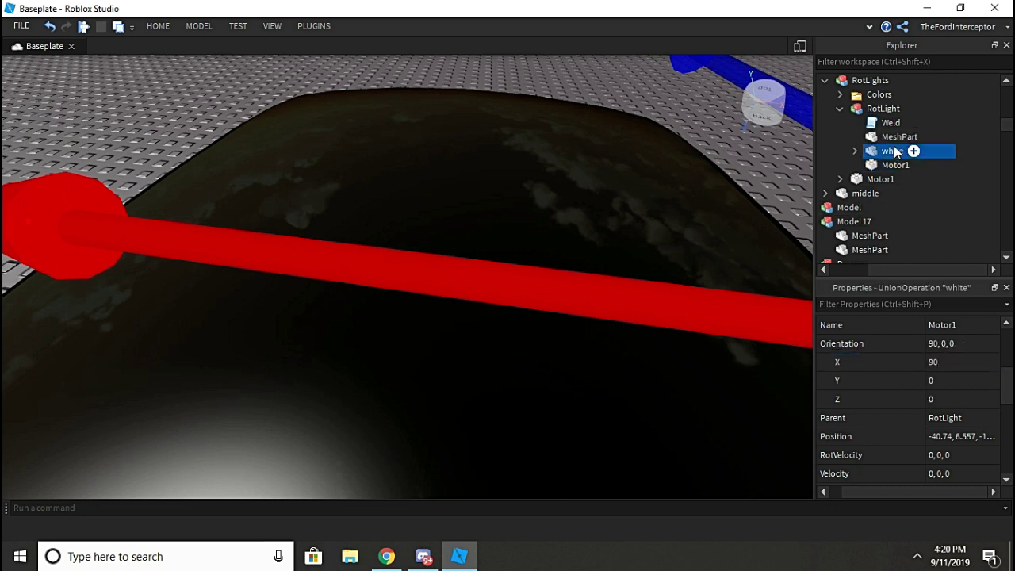
left_click(957, 415)
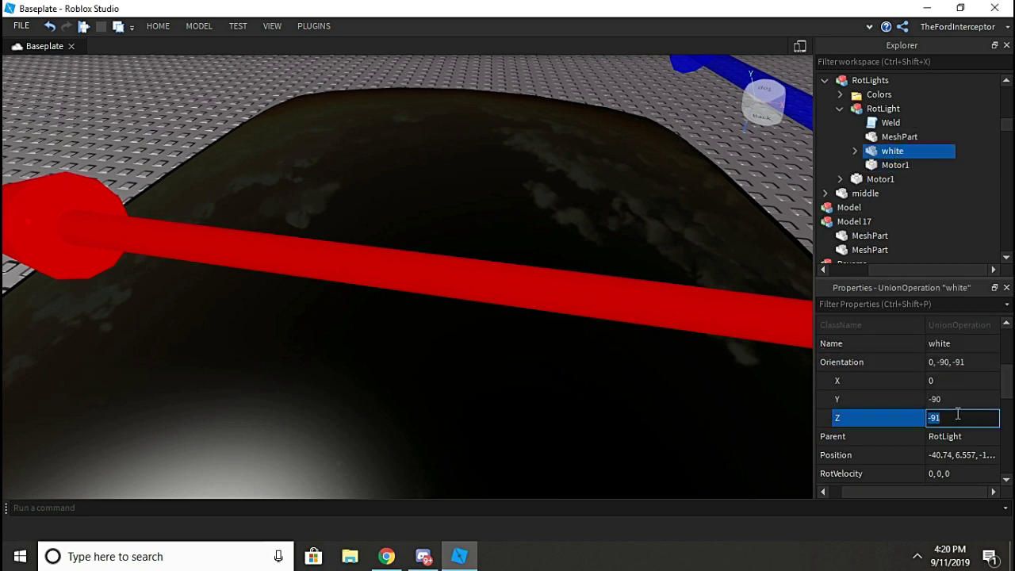
type("-90")
key("Return")
key("f")
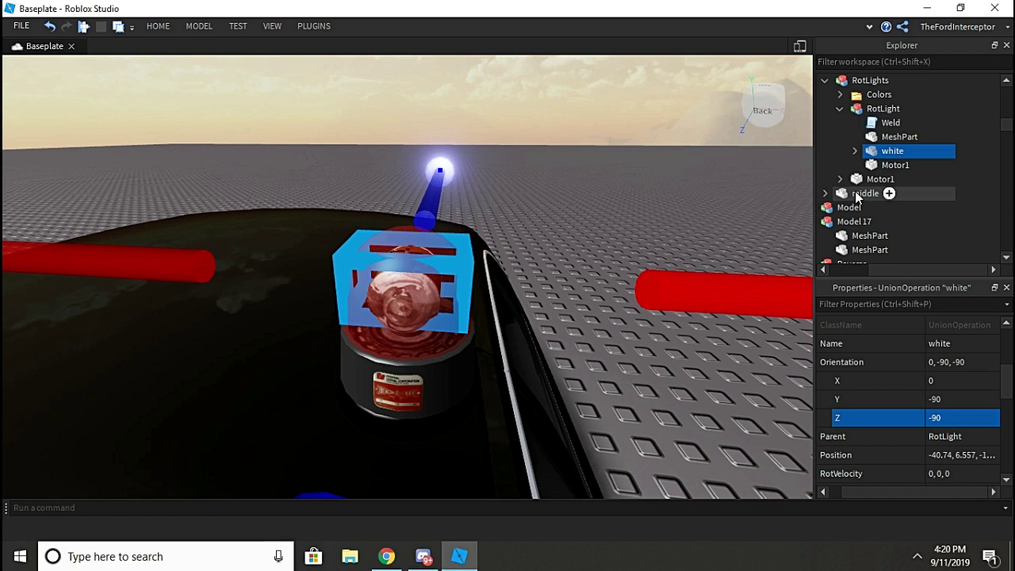
Review the contents of RotLight, including the light inside the white union, and collapse the RotLights group.
scroll(905, 124, "up", 5)
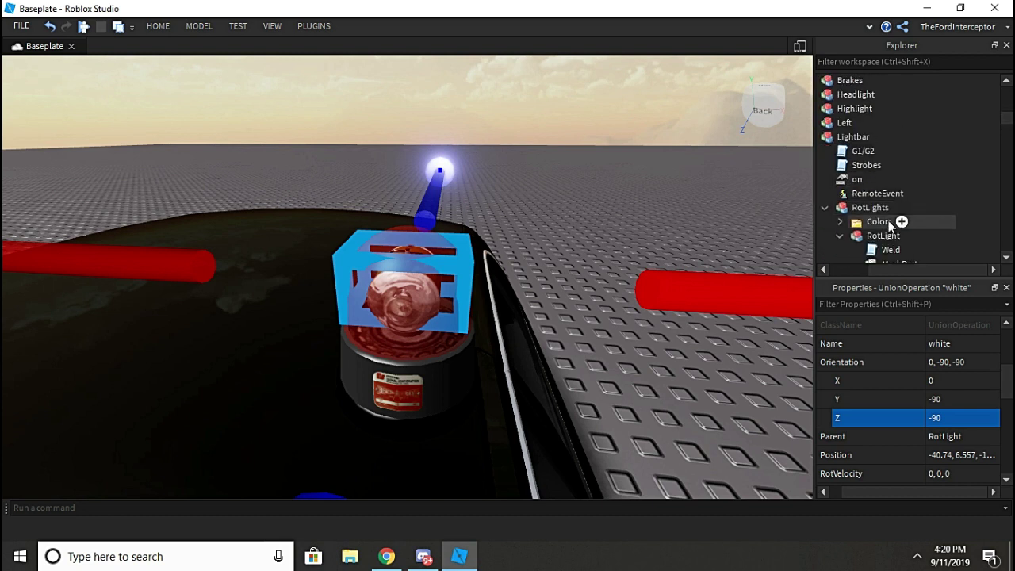
scroll(872, 206, "down", 3)
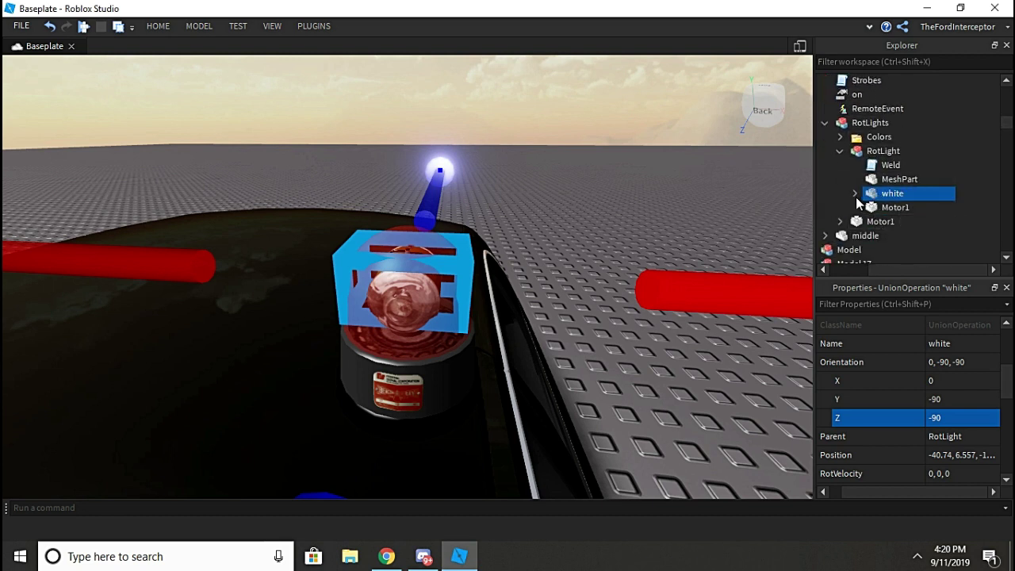
left_click(840, 150)
scroll(844, 151, "up", 3)
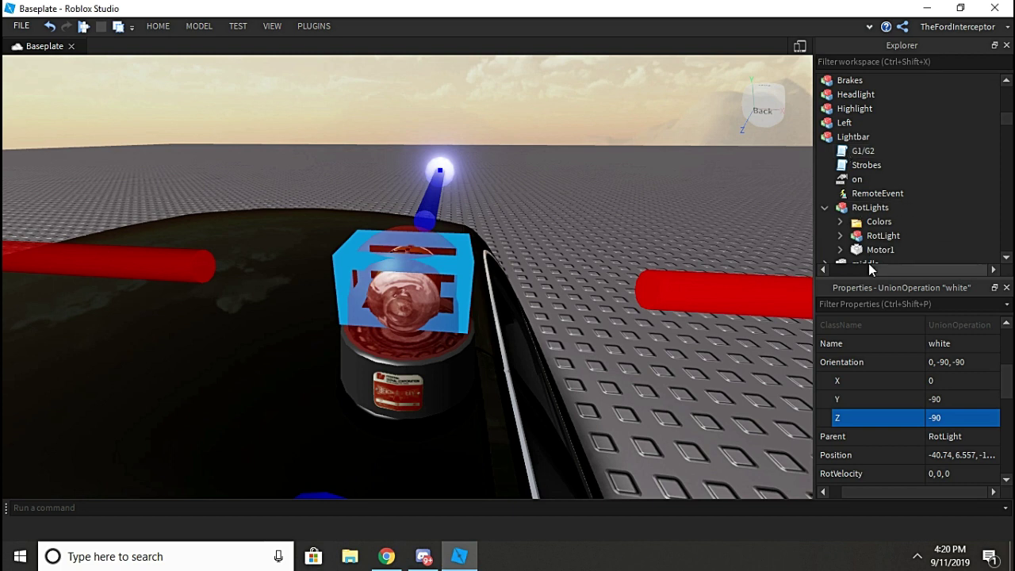
left_click_drag(887, 269, 872, 265)
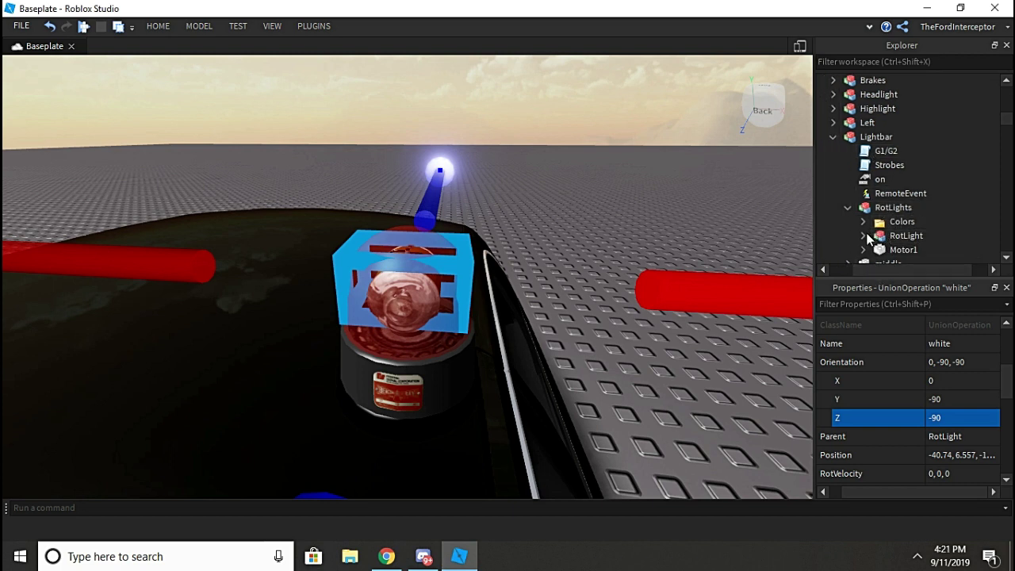
left_click(863, 236)
scroll(879, 233, "down", 1)
double_click(886, 237)
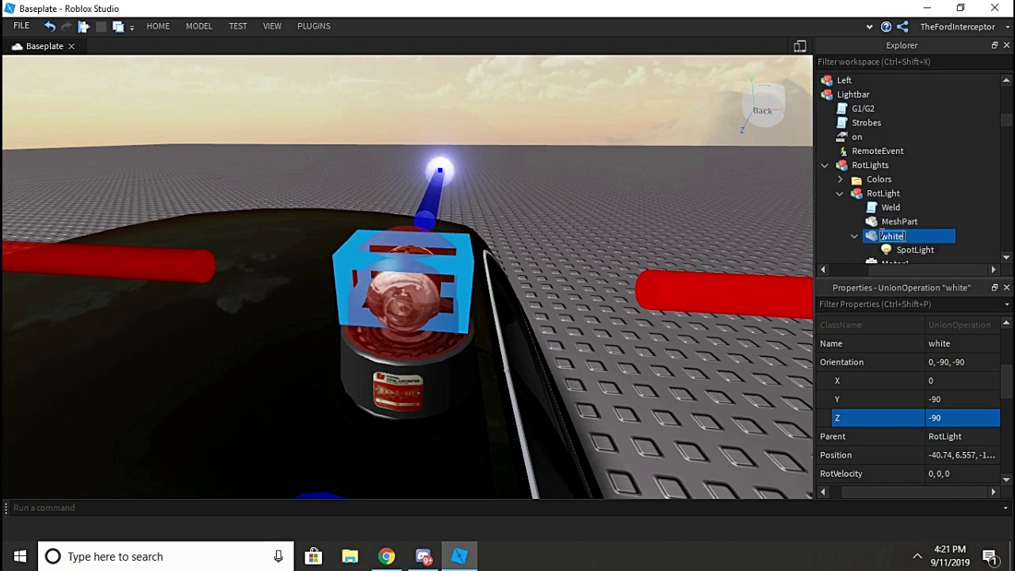
left_click(855, 236)
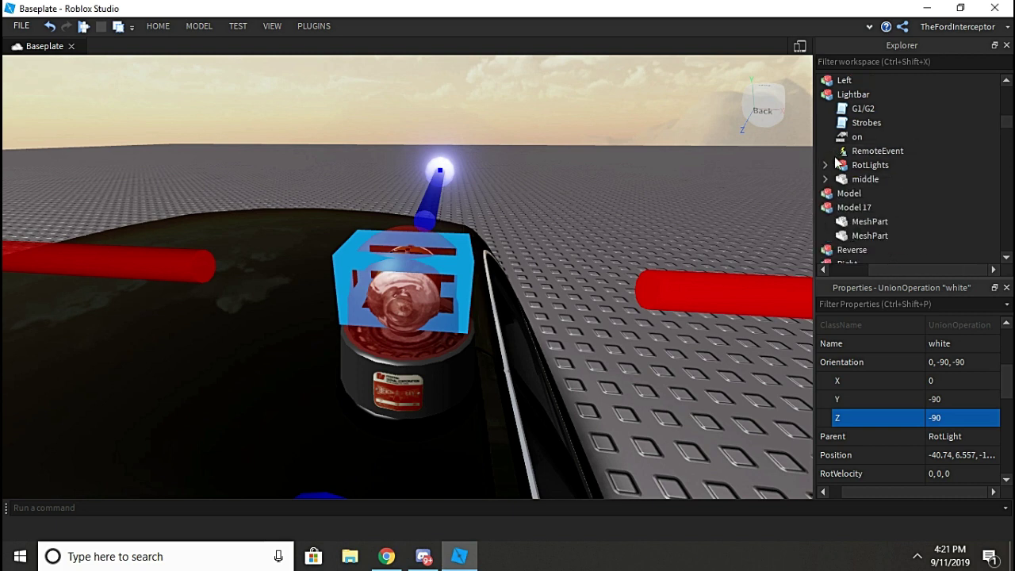
Open the Initialize script inside the A-Chassis Tune of the 2014 Chevy Caprice PPV and go to the ModelWeld function.
scroll(882, 143, "up", 5)
left_click_drag(892, 269, 838, 176)
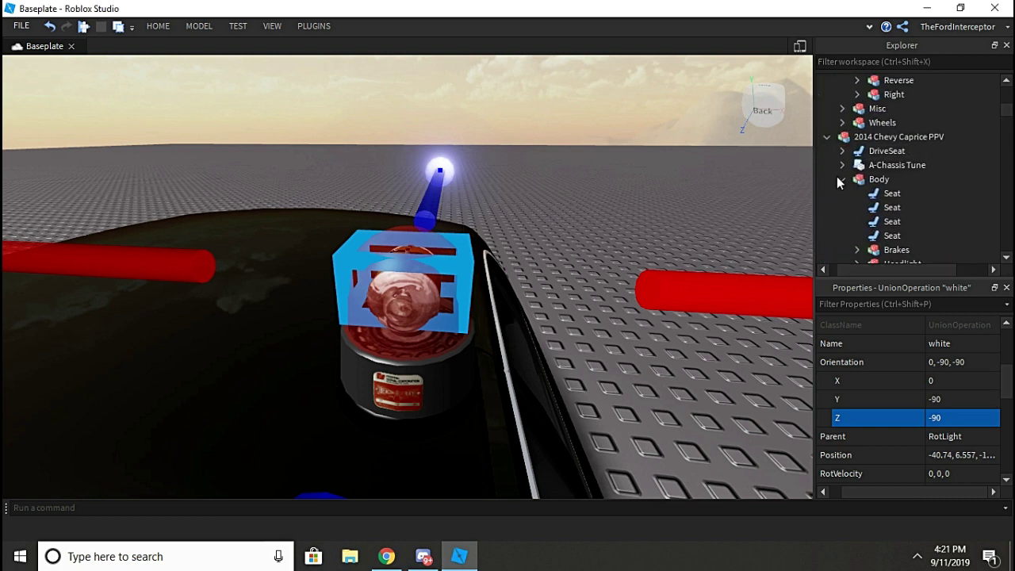
left_click(841, 170)
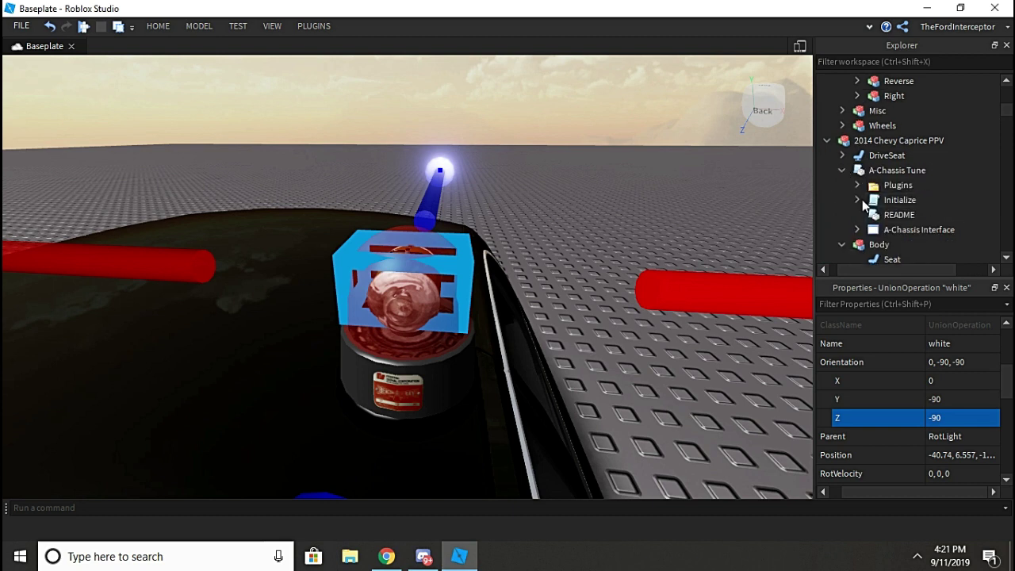
left_click(858, 200)
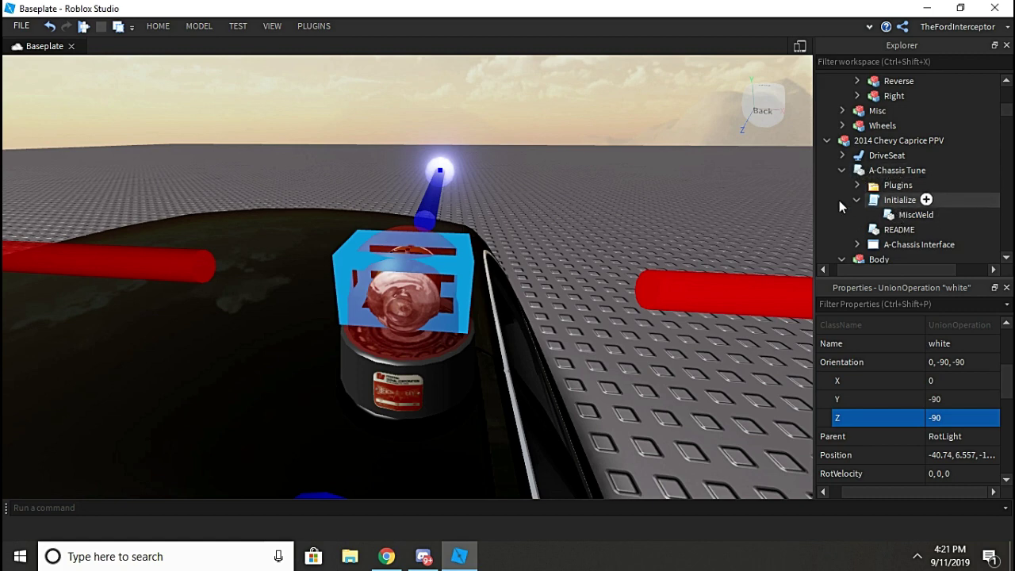
double_click(896, 200)
scroll(332, 260, "down", 1)
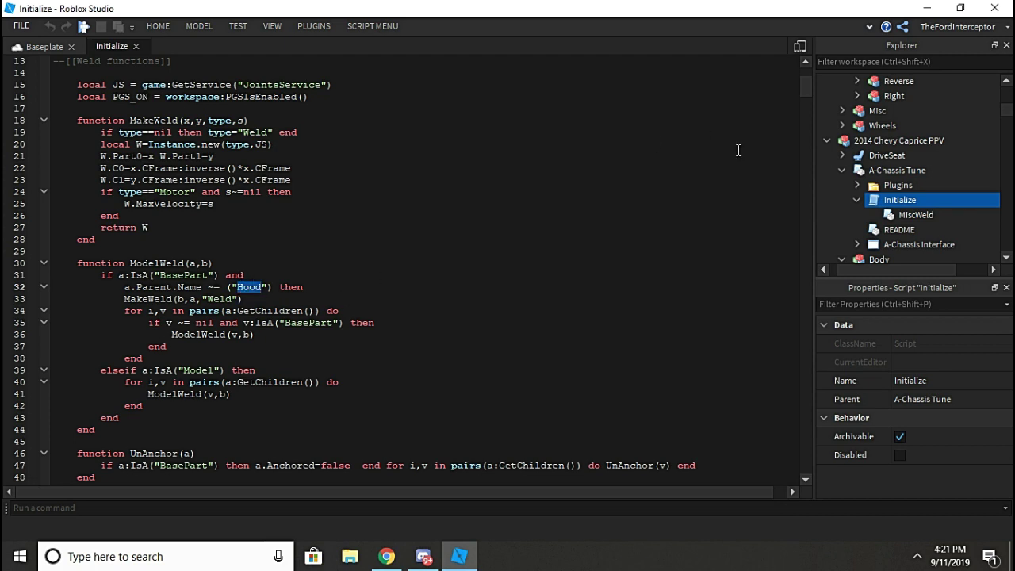
Replace "Hood" with the model name "RotLight" in the ModelWeld parent-name condition and close the script.
scroll(843, 140, "down", 8)
left_click(900, 202)
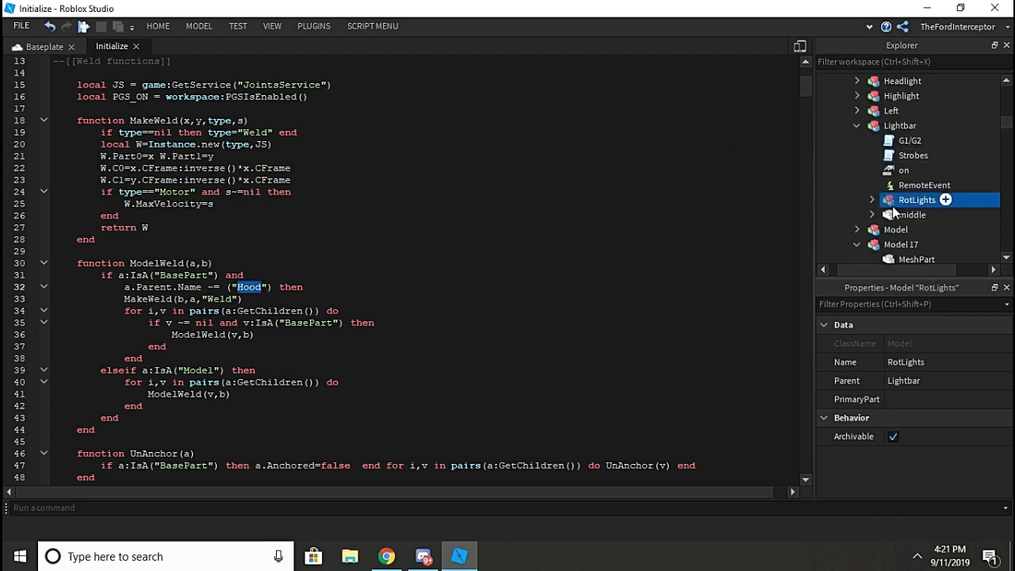
left_click(872, 200)
left_click(887, 222)
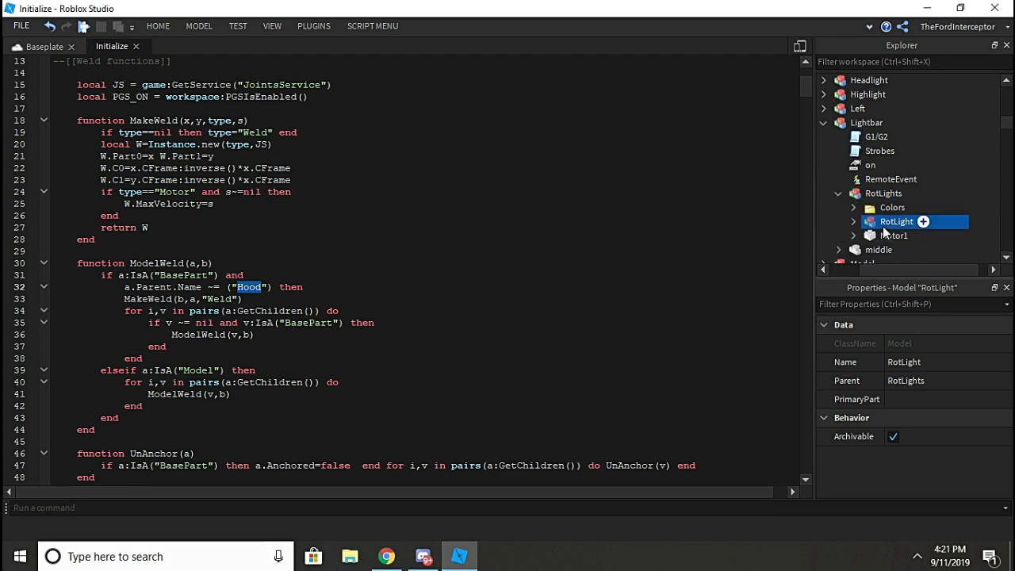
left_click(919, 362)
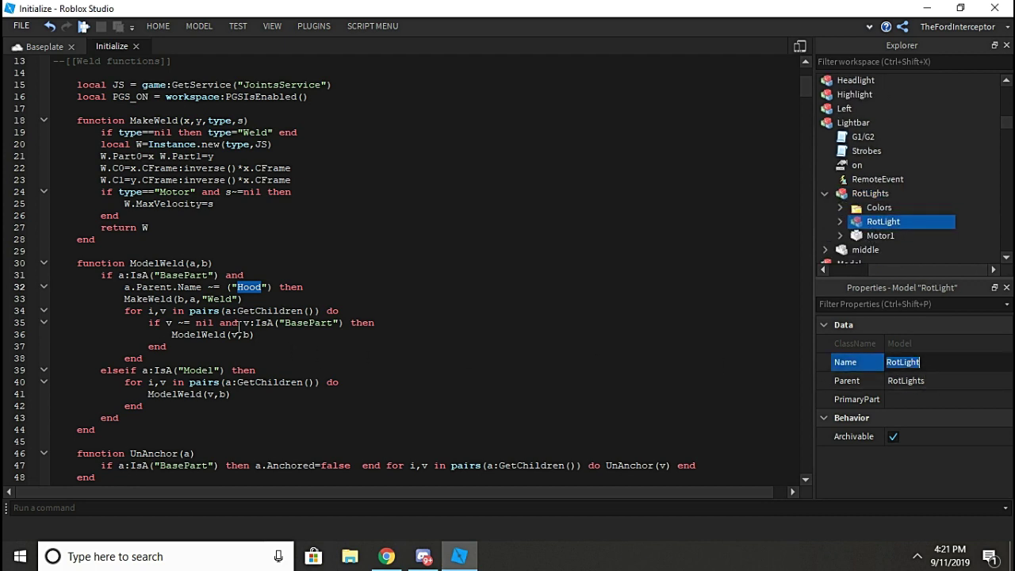
left_click(250, 287)
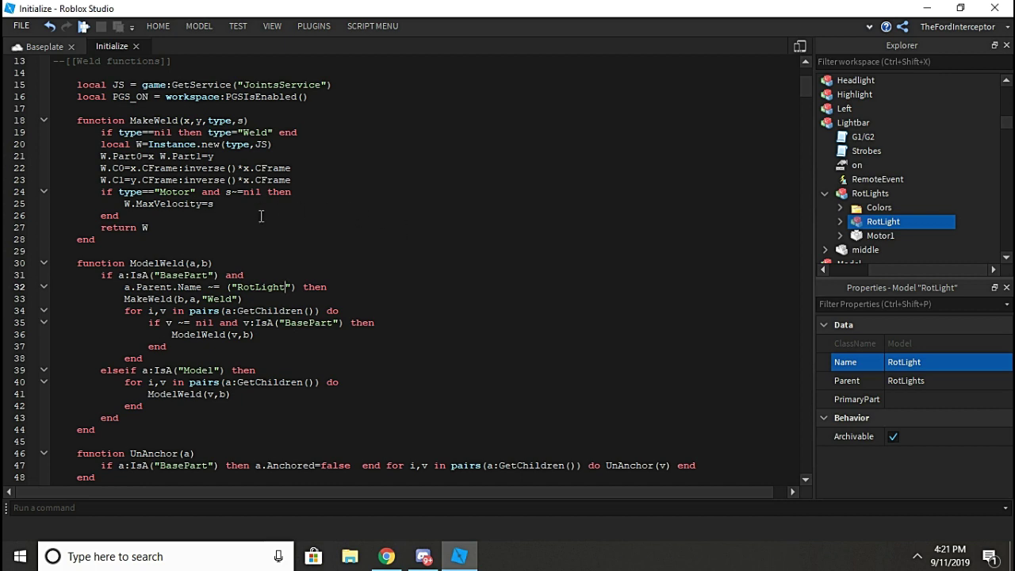
left_click(136, 46)
Scale the white union in RotLight down to a small block that fits inside the beacon dome.
right_click_drag(489, 175, 516, 165)
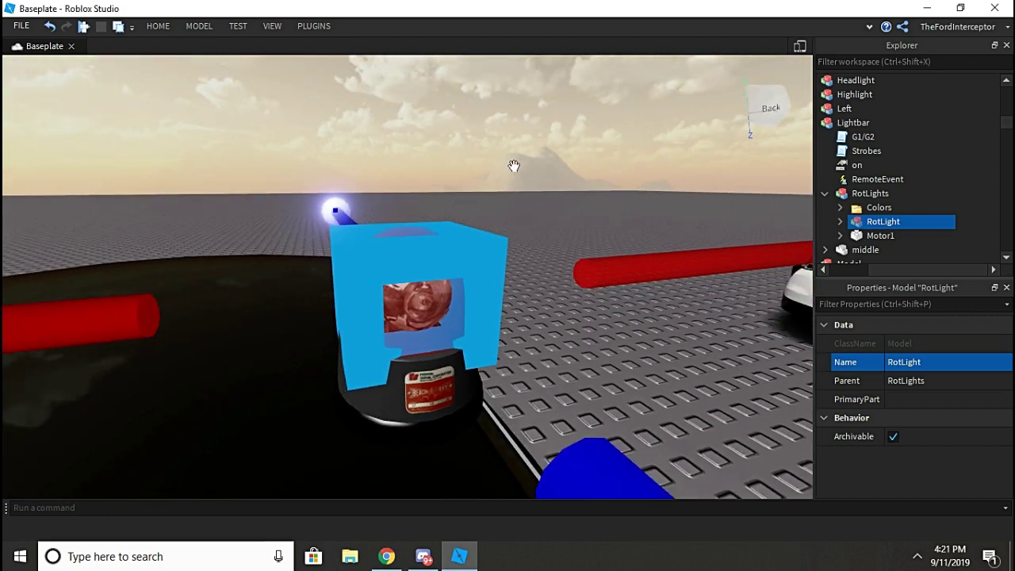
scroll(884, 212, "down", 1)
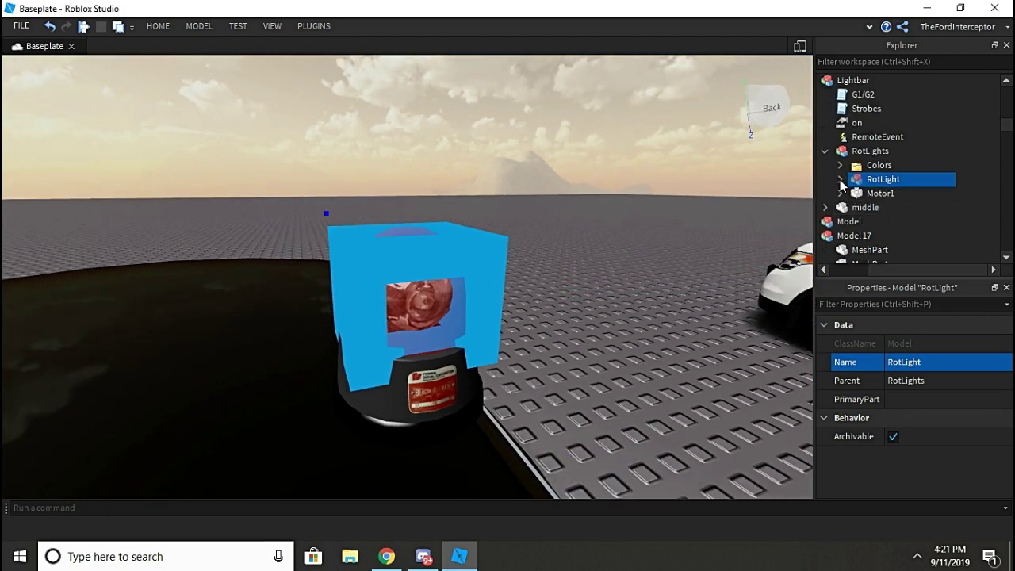
left_click(841, 179)
scroll(860, 176, "down", 1)
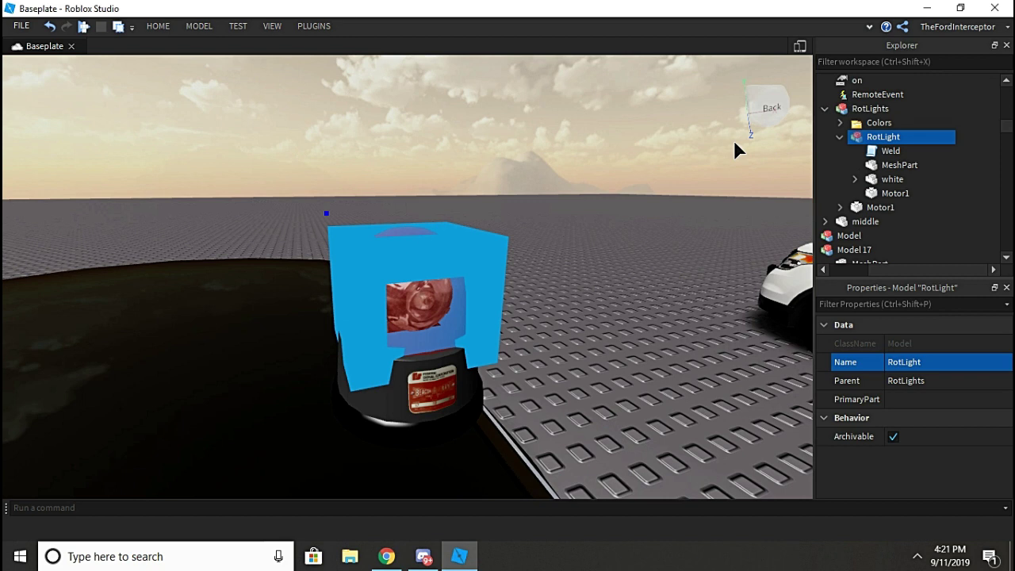
left_click(892, 179)
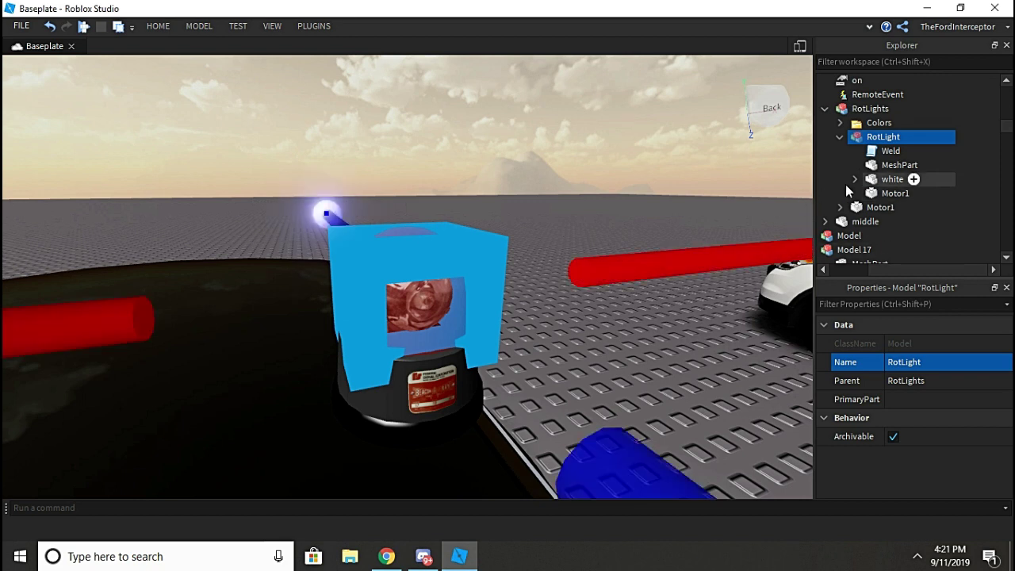
left_click(855, 180)
right_click_drag(396, 171, 611, 232)
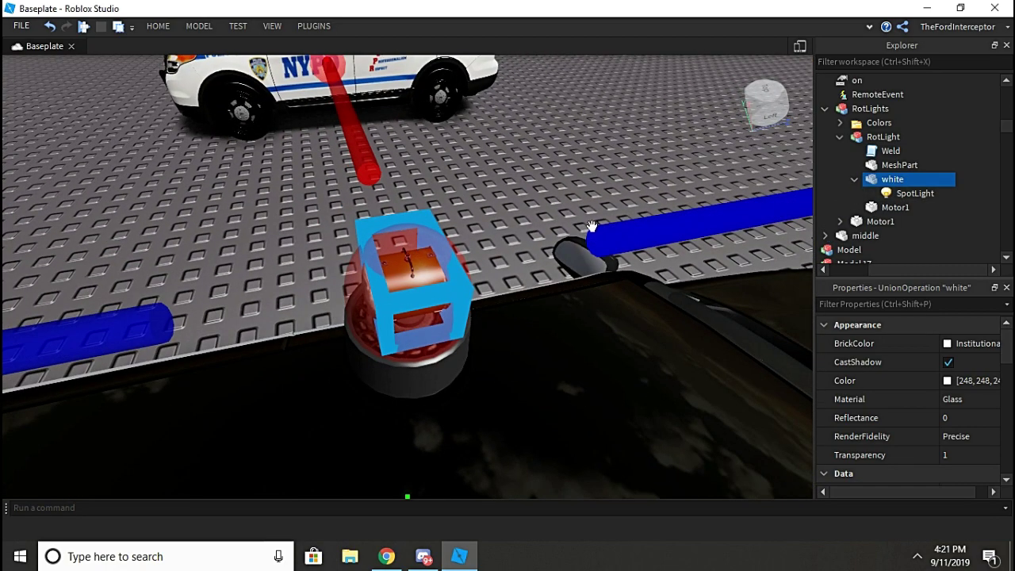
right_click_drag(332, 87, 686, 337)
left_click(162, 33)
left_click(182, 57)
scroll(580, 233, "down", 4)
left_click_drag(658, 358, 649, 362)
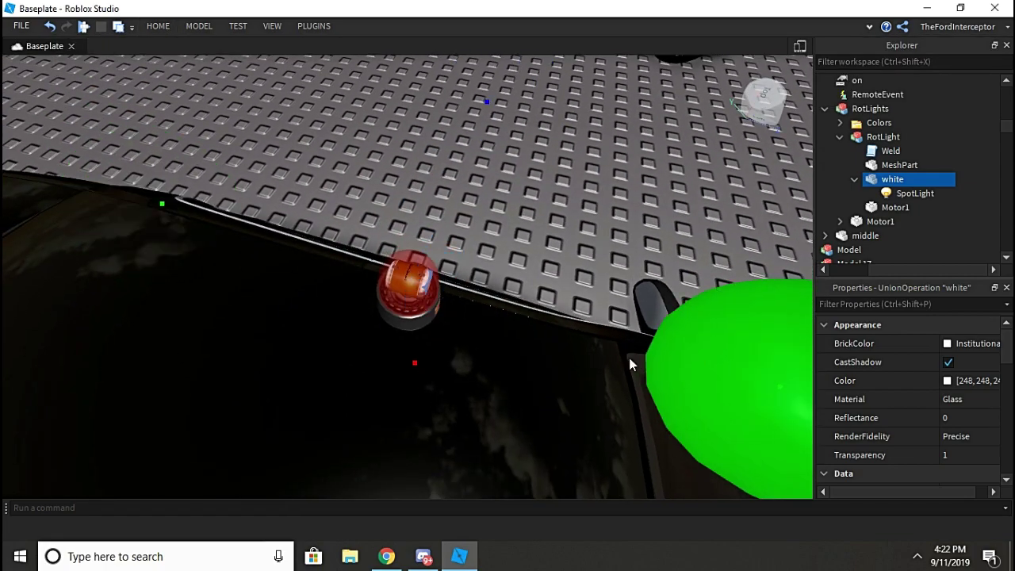
right_click_drag(629, 363, 623, 347)
Move the white union in front of one end of the reflector inside the beacon.
left_click(157, 26)
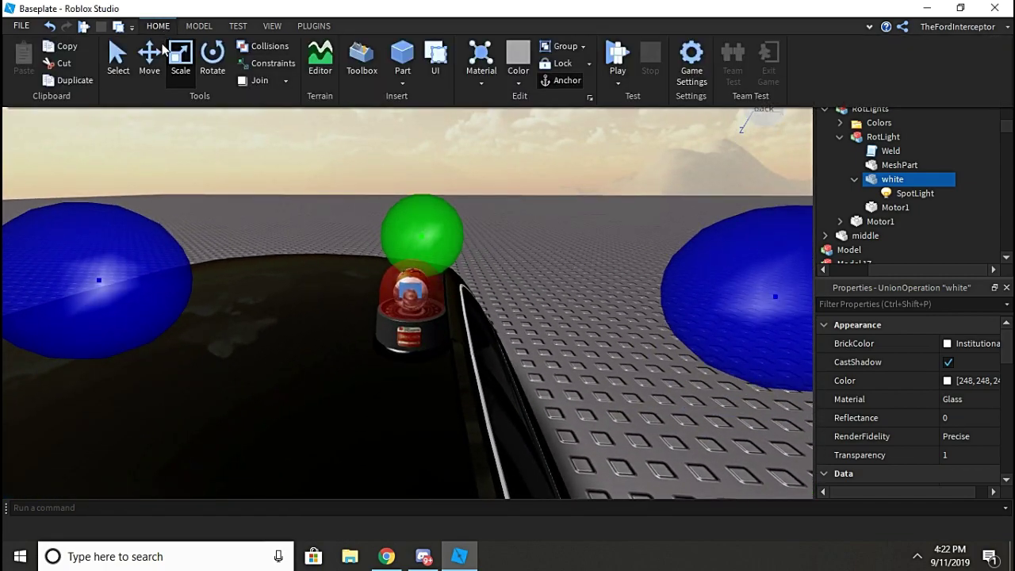
left_click(182, 49)
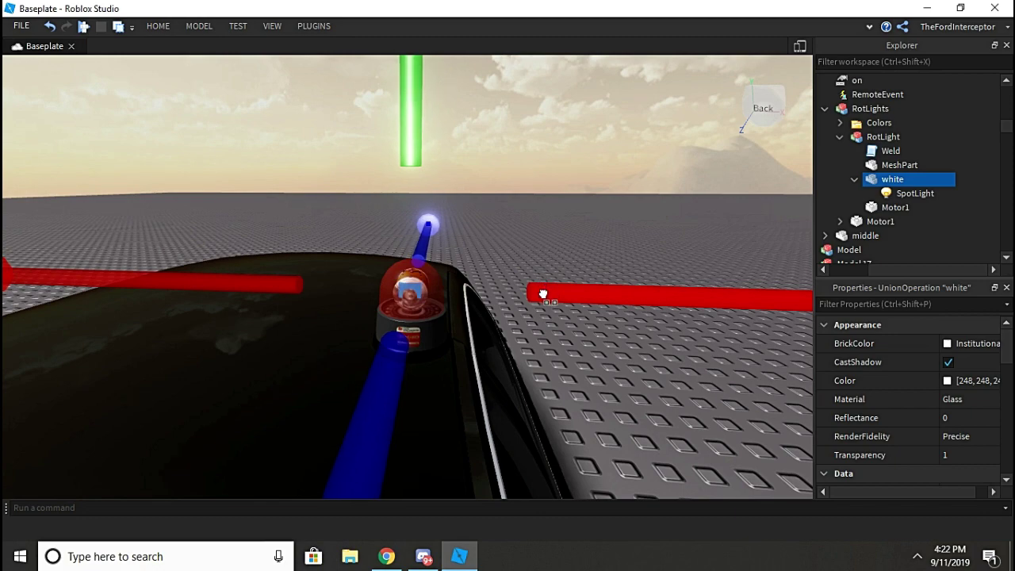
right_click_drag(551, 303, 560, 376)
left_click_drag(545, 344, 559, 349)
scroll(543, 344, "up", 3)
right_click_drag(544, 344, 534, 334)
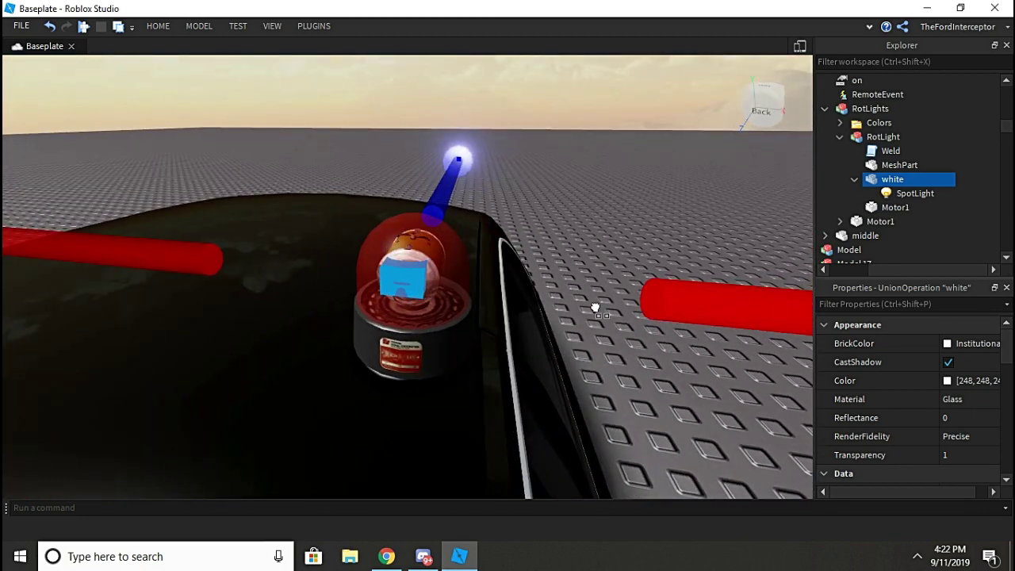
right_click_drag(590, 296, 562, 260)
right_click_drag(458, 306, 430, 222)
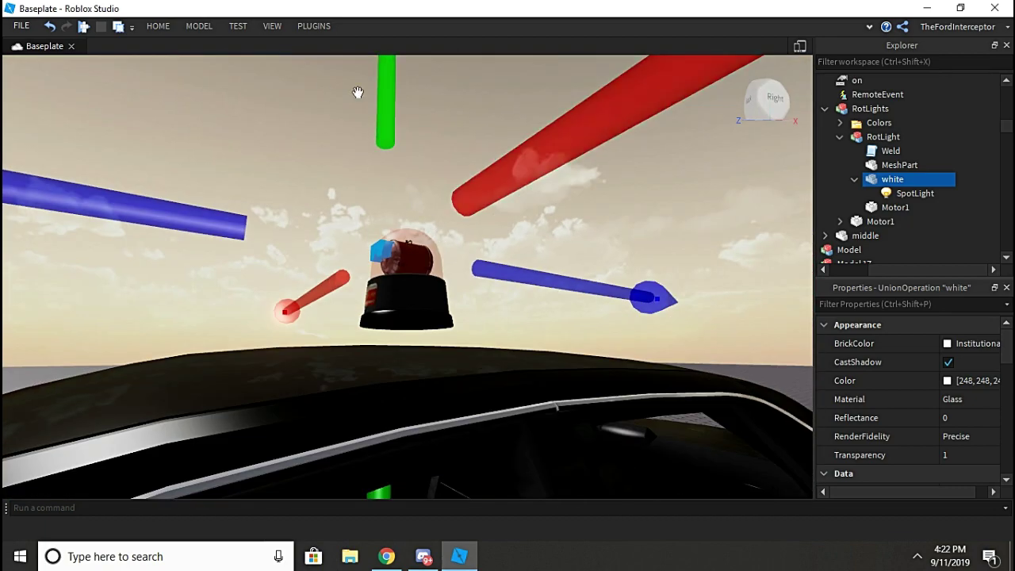
right_click_drag(394, 121, 423, 317)
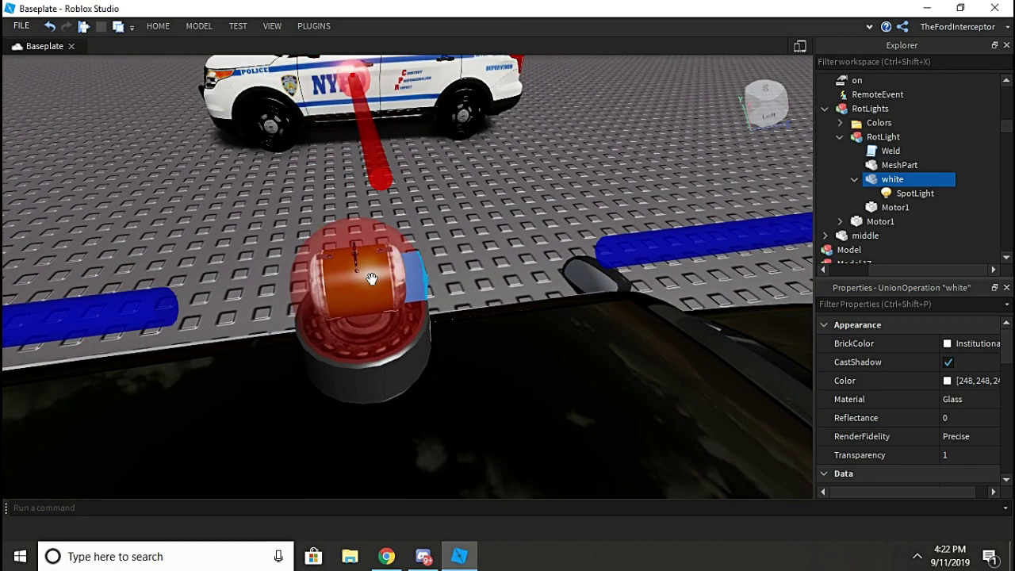
right_click_drag(319, 271, 426, 250)
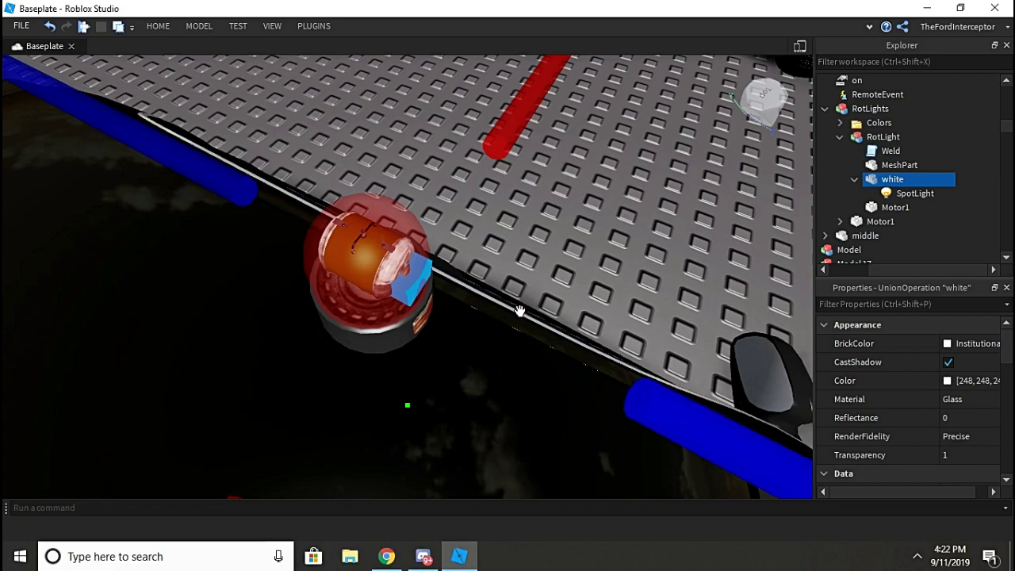
right_click_drag(519, 311, 519, 312)
Set the ClockTime of the Lighting service to 0.
left_click(903, 196)
right_click_drag(638, 253, 637, 251)
scroll(637, 251, "down", 8)
scroll(902, 183, "down", 10)
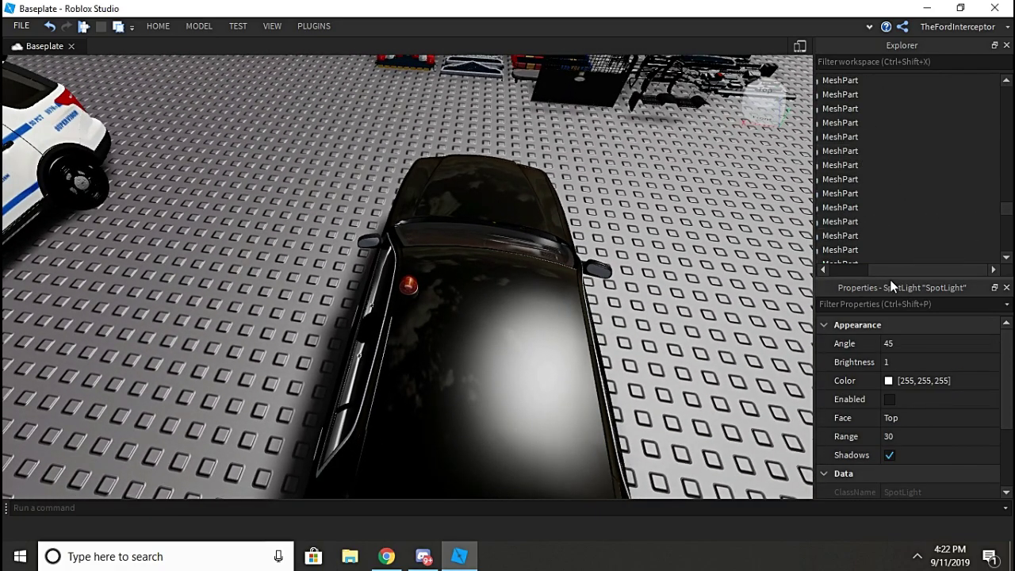
scroll(910, 250, "down", 5)
left_click_drag(912, 270, 872, 271)
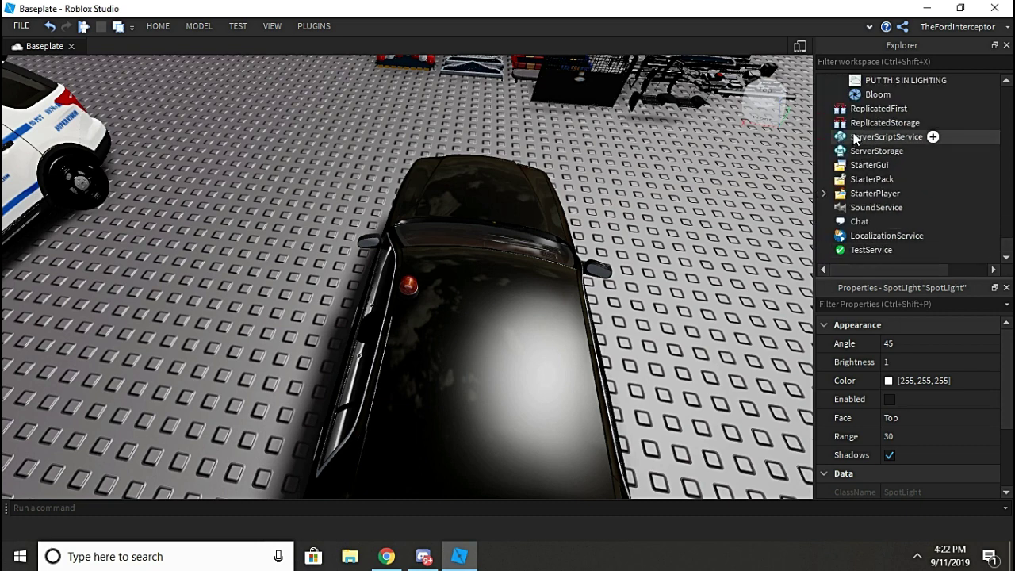
scroll(856, 134, "up", 3)
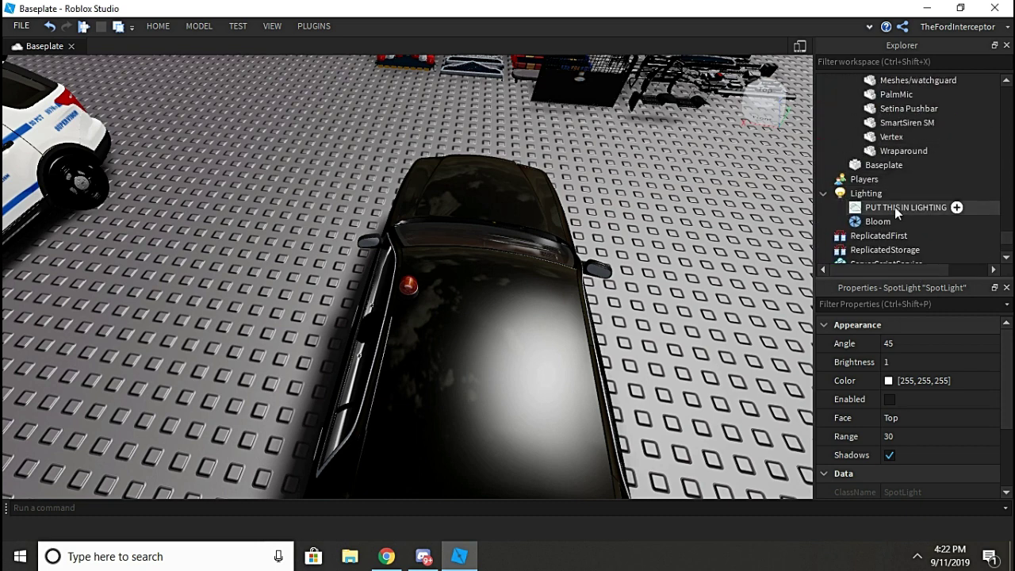
scroll(894, 207, "down", 1)
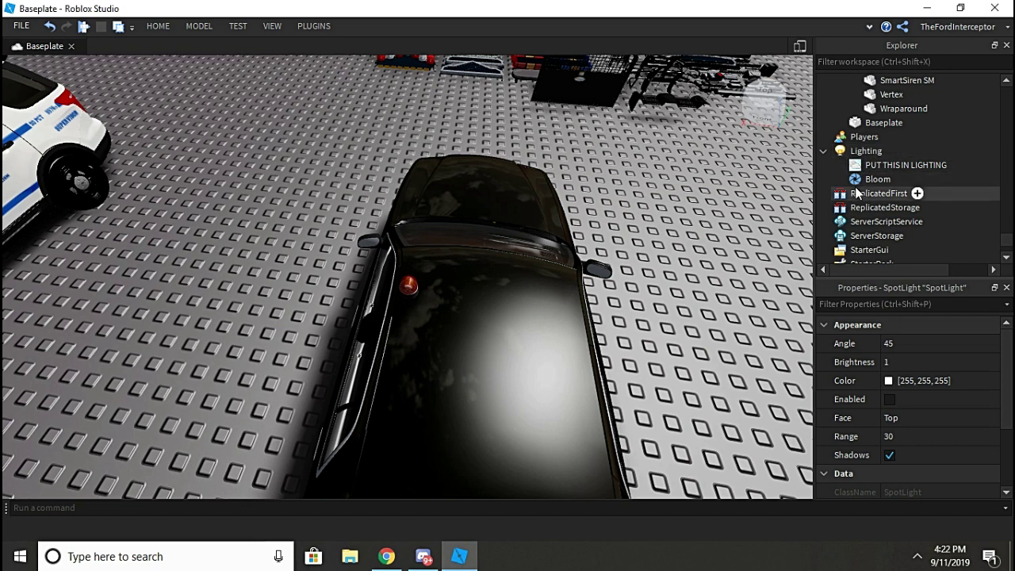
left_click(866, 151)
scroll(935, 396, "down", 5)
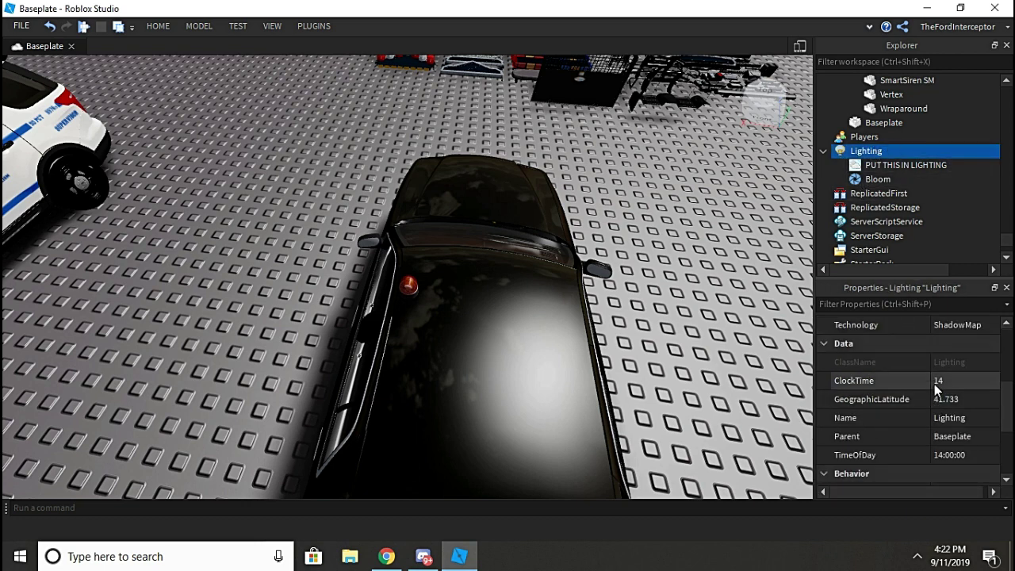
left_click(938, 380)
type("0")
key("Return")
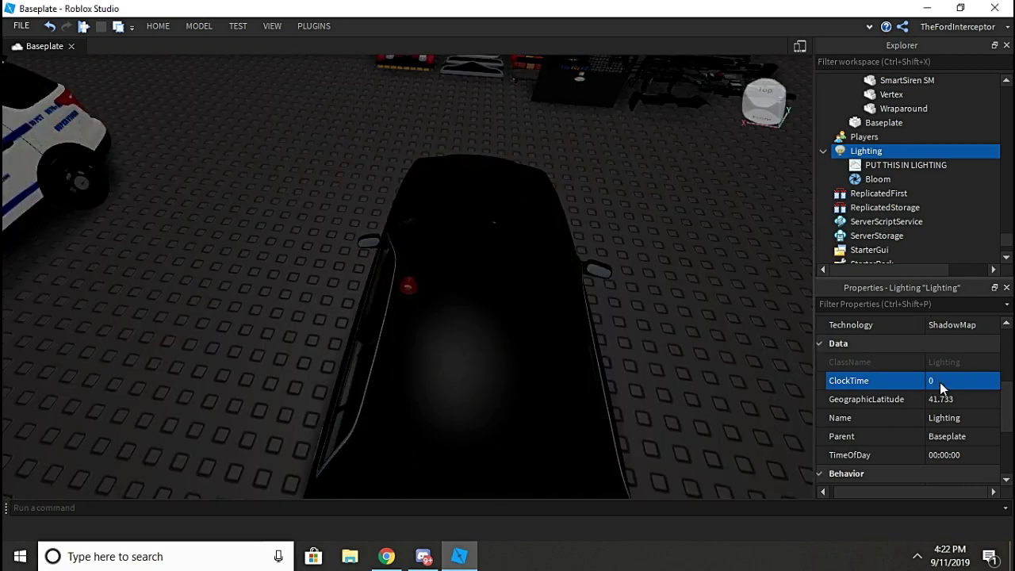
Enable the SpotLight inside the white union of RotLight.
left_click(494, 258)
right_click_drag(493, 258, 516, 226)
scroll(494, 260, "up", 10)
scroll(965, 157, "down", 5)
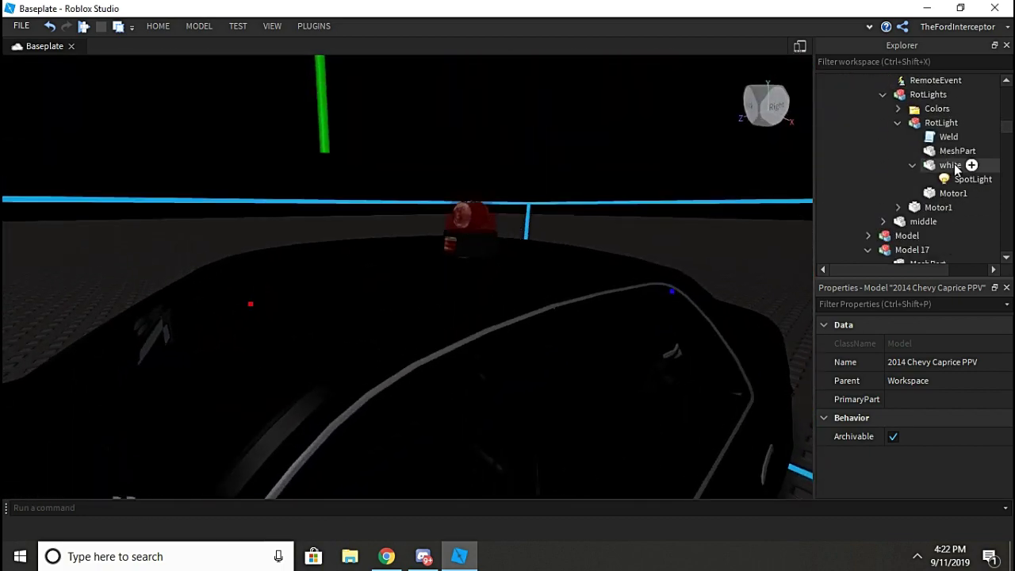
left_click(920, 179)
left_click(899, 401)
right_click_drag(533, 222, 537, 215)
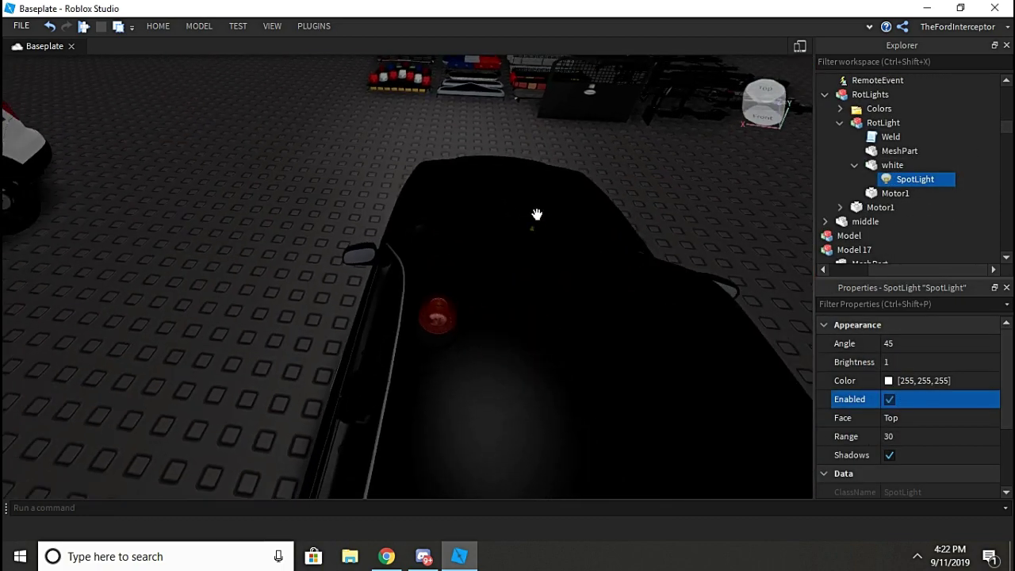
scroll(477, 225, "down", 2)
Set the SpotLight's color to red (255, 0, 0).
left_click(891, 381)
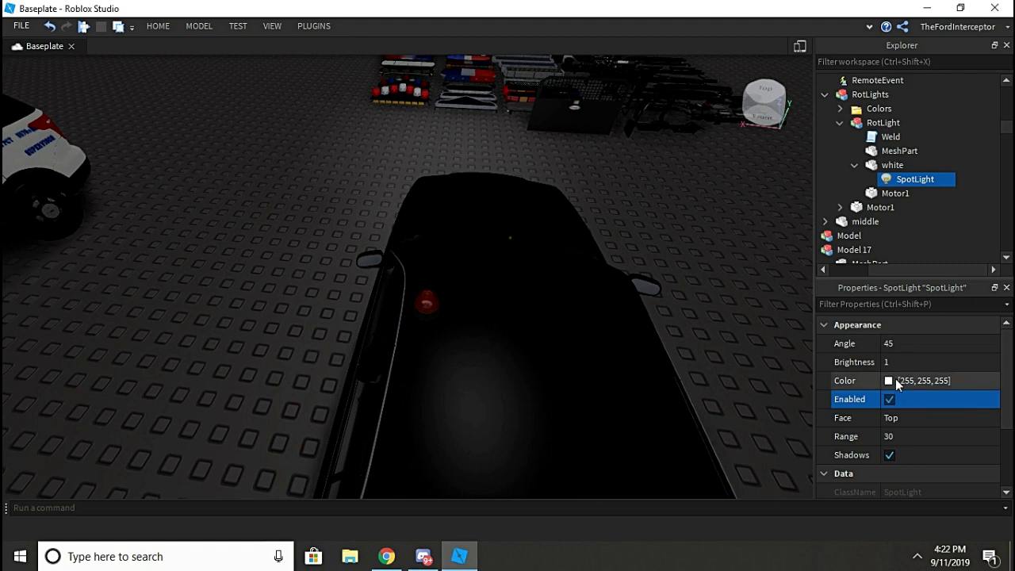
left_click(353, 217)
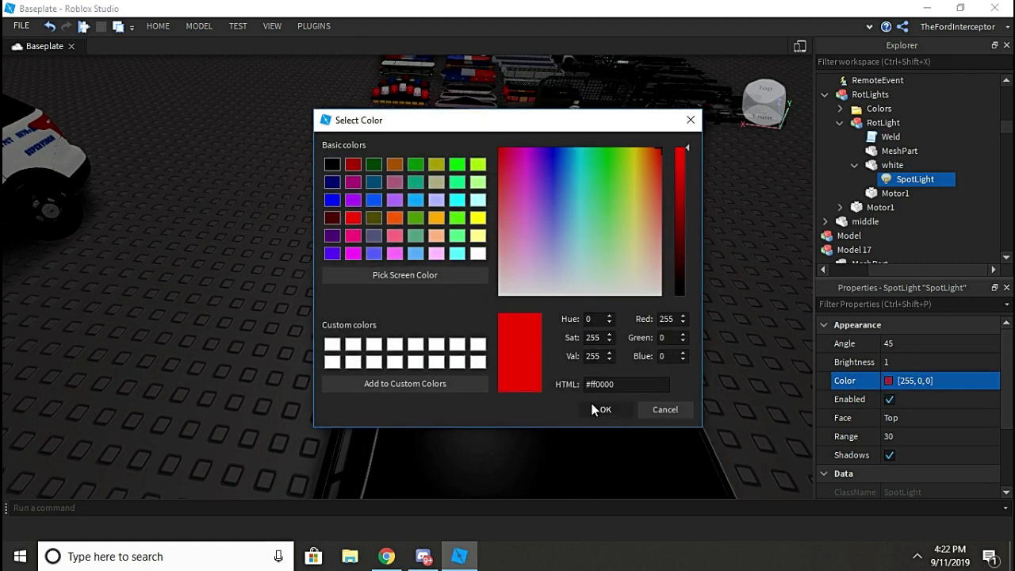
left_click(601, 409)
right_click_drag(600, 355, 596, 338)
Duplicate the white union and place the copy at the reflector's other end, with its light facing the opposite way.
left_click(892, 165)
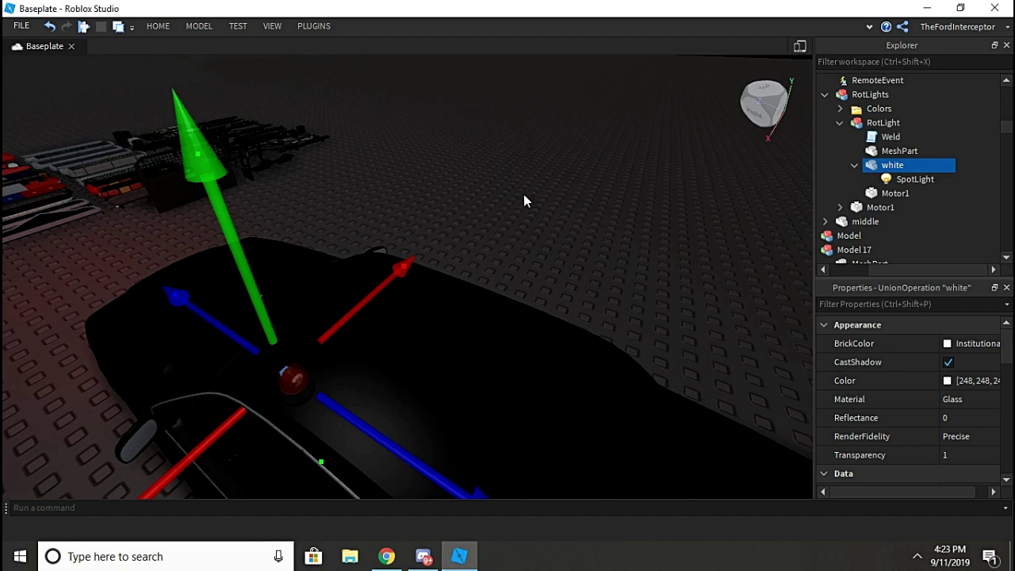
key("ctrl+d")
left_click_drag(345, 426, 363, 441)
right_click_drag(363, 441, 374, 437)
scroll(374, 438, "down", 10)
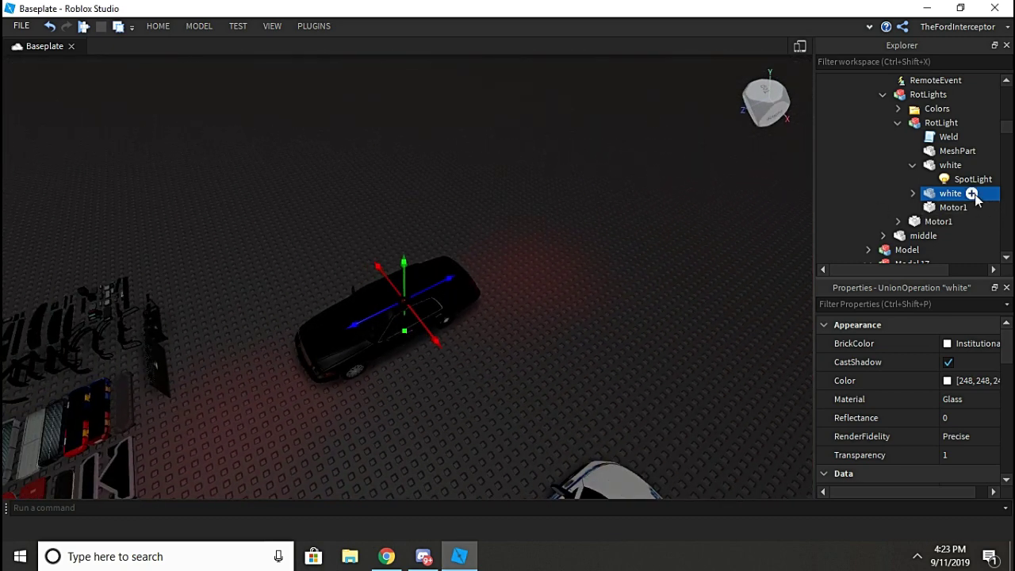
Disable the SpotLights in both white unions together.
left_click(912, 194)
left_click(972, 214)
left_click(972, 184, "ctrl")
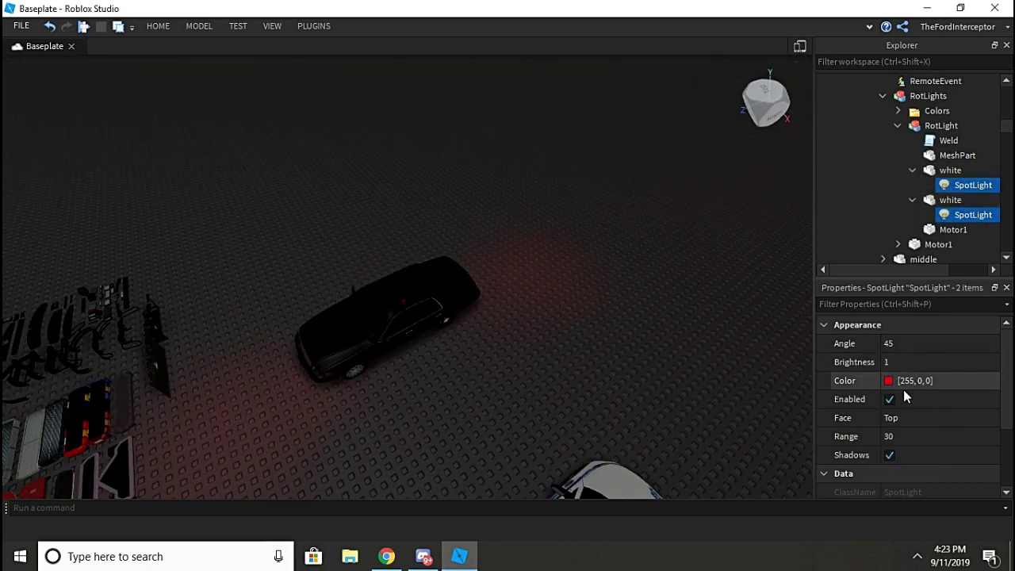
left_click(906, 399)
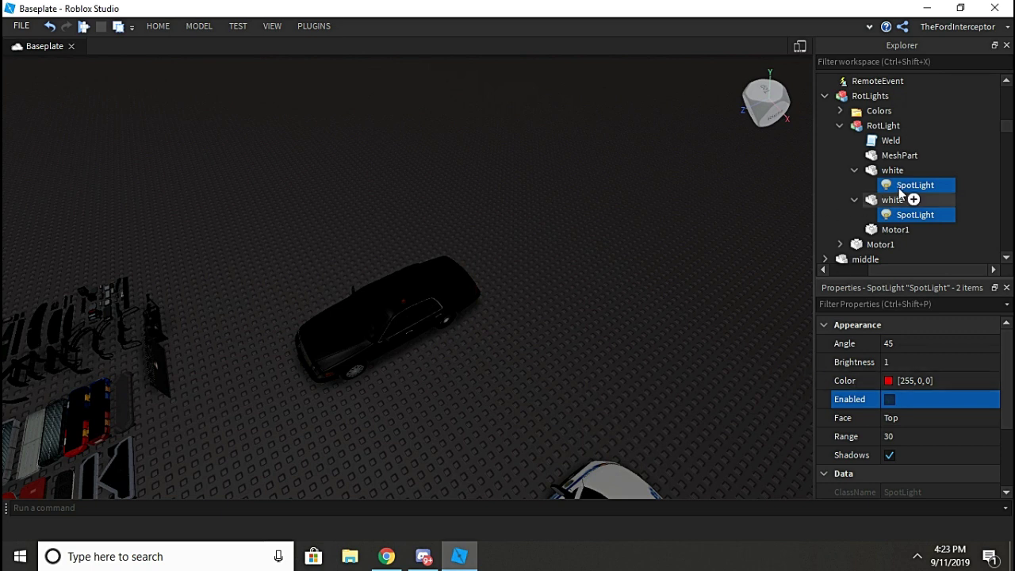
left_click_drag(899, 189, 891, 230)
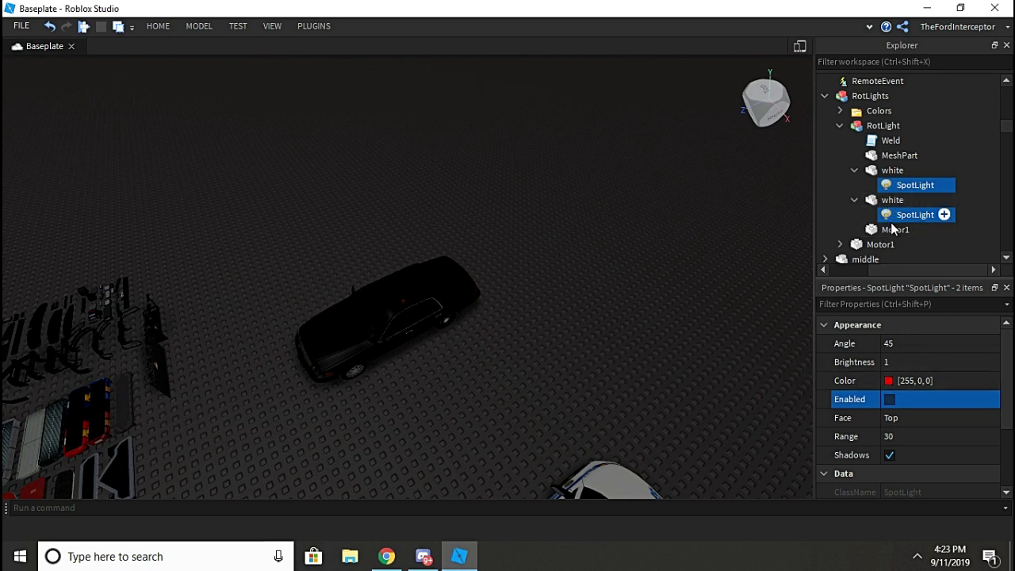
Move the second white union's SpotLight into the first white union and rename it SpotLight1.
left_click(896, 204)
left_click_drag(898, 219, 909, 182)
scroll(928, 373, "down", 3)
left_click(933, 417)
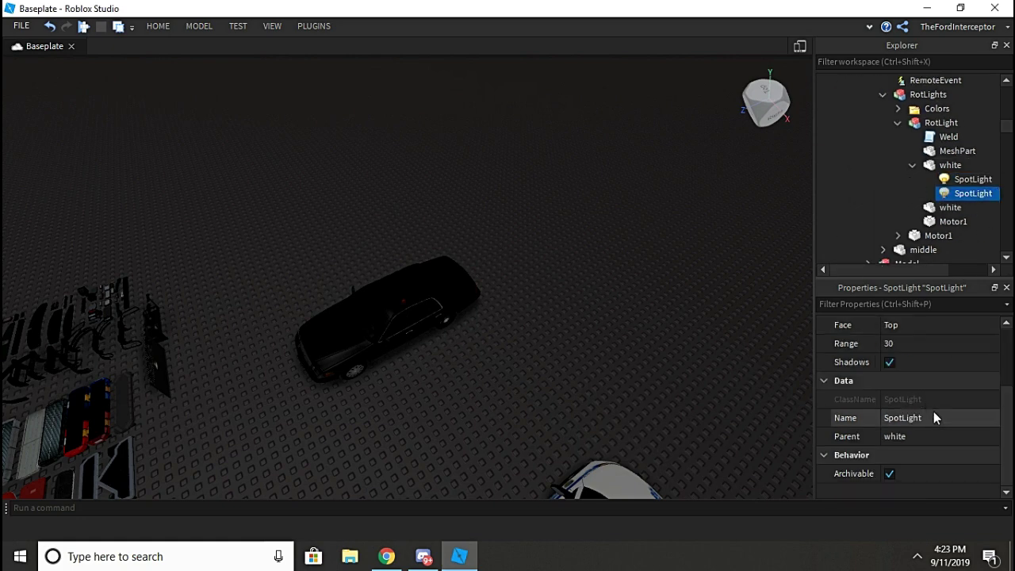
type("or1")
key("Return")
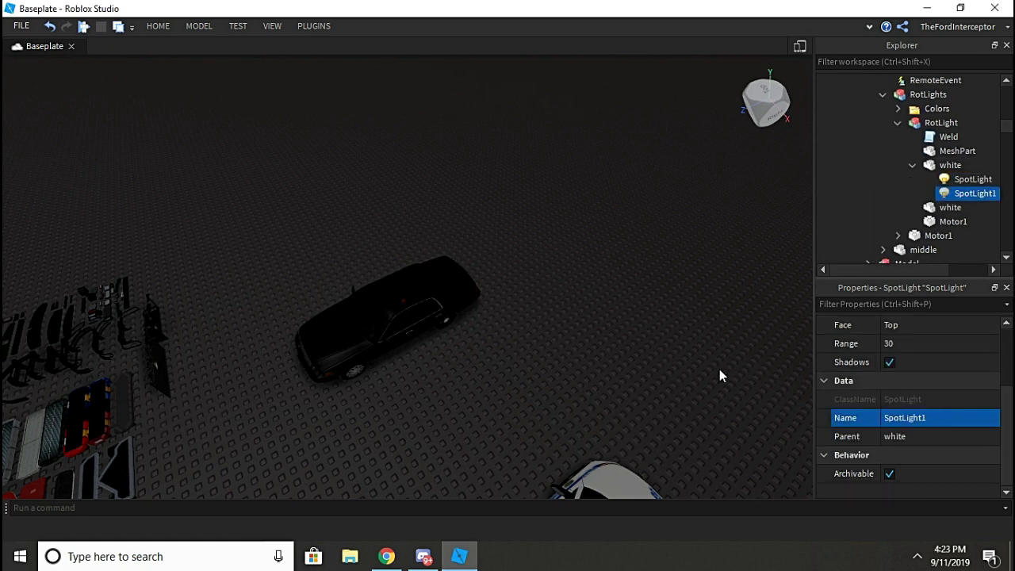
Delete the emptied second white union from RotLight.
left_click(945, 208)
key("Delete")
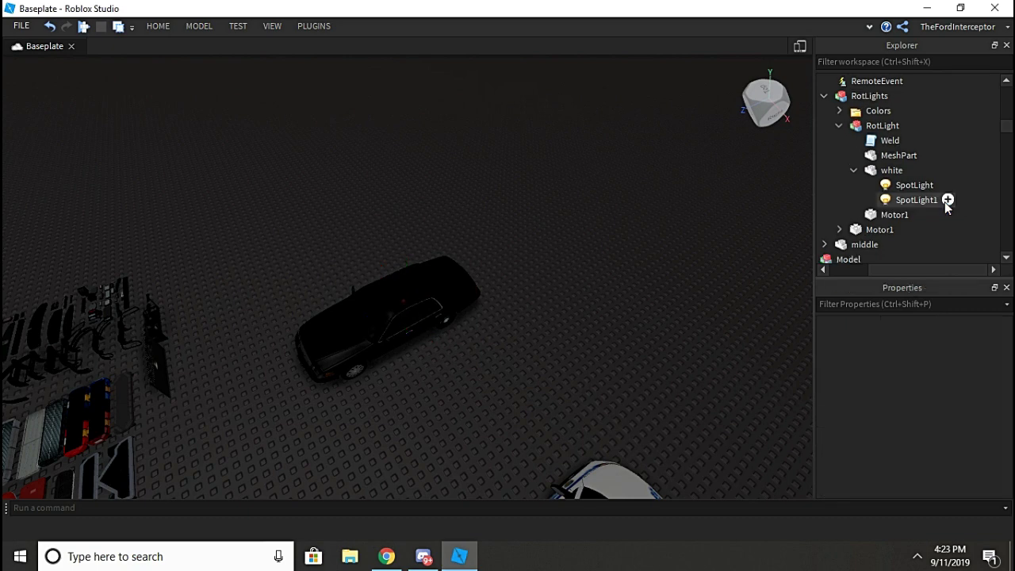
left_click(912, 152)
key("f")
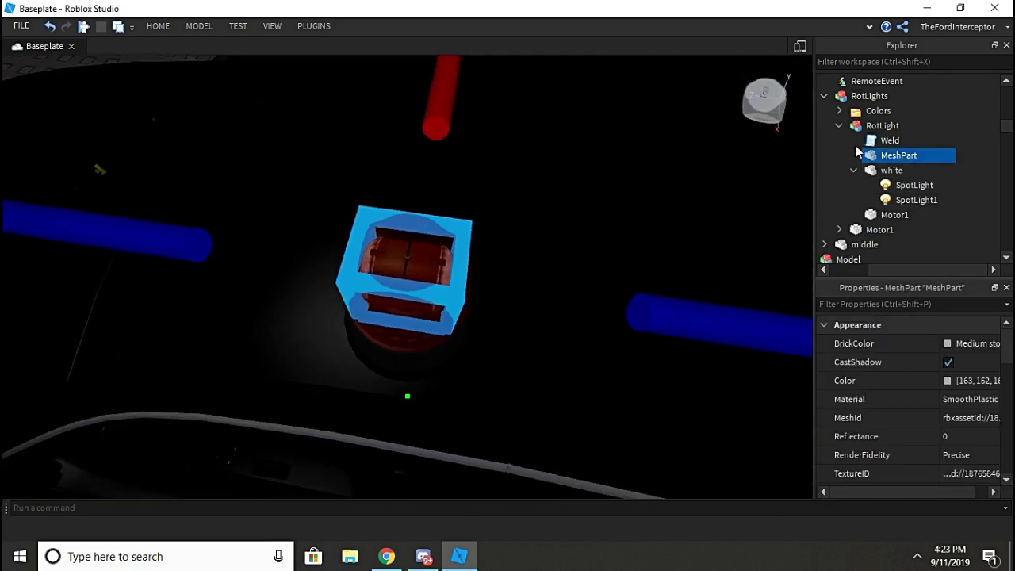
left_click(903, 169)
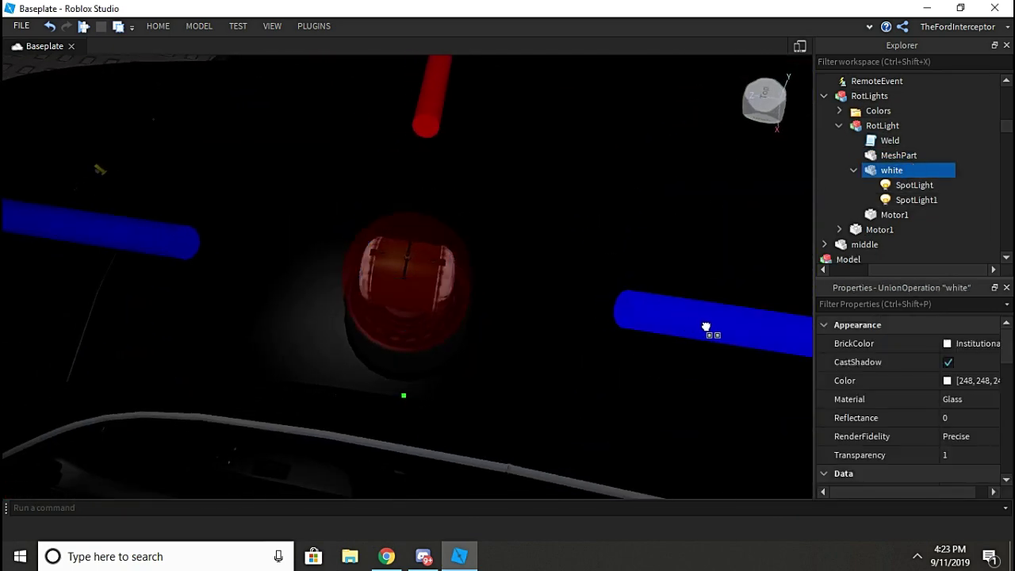
scroll(585, 303, "down", 10)
Enable both SpotLights in the white union and set SpotLight1's Face opposite to the other light's Top face.
left_click(913, 184)
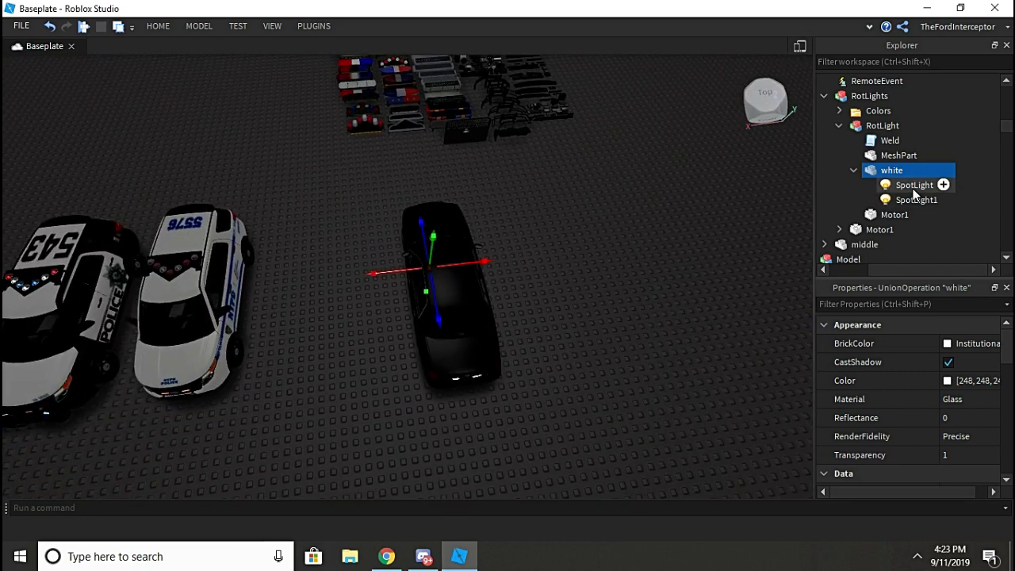
left_click(916, 200, "shift")
left_click(889, 399)
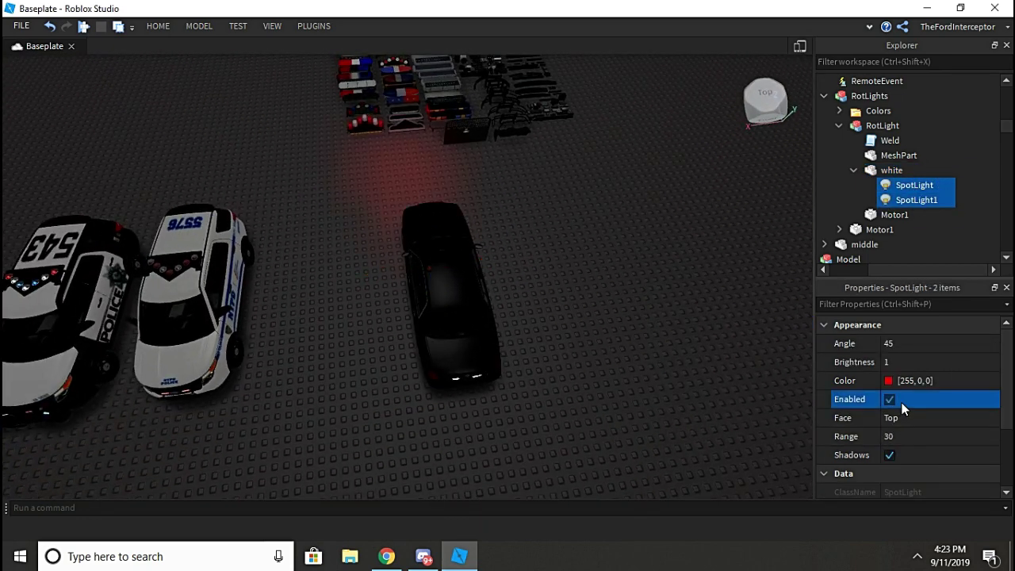
left_click(943, 185)
left_click(945, 200)
left_click(892, 421)
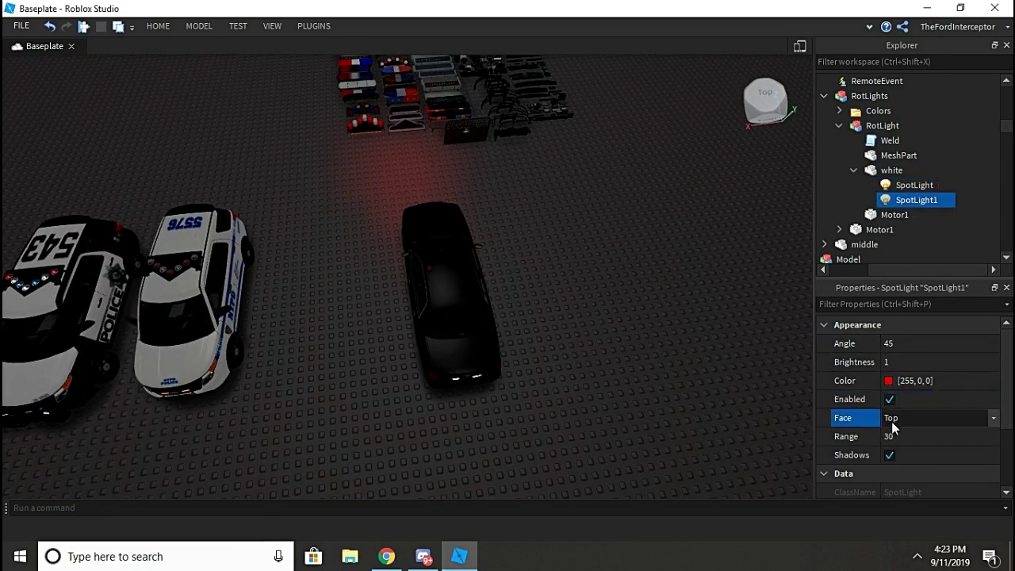
left_click(892, 420)
left_click(897, 444)
left_click(616, 401)
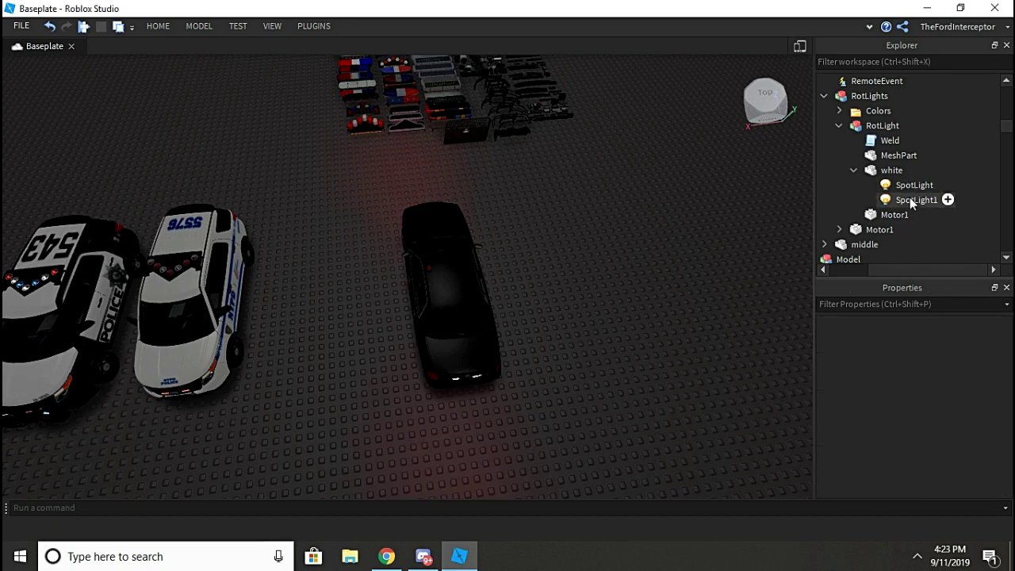
Disable SpotLight and SpotLight1 in the remaining white union together.
left_click(911, 204)
left_click(940, 186, "shift")
left_click(895, 404)
left_click(641, 362)
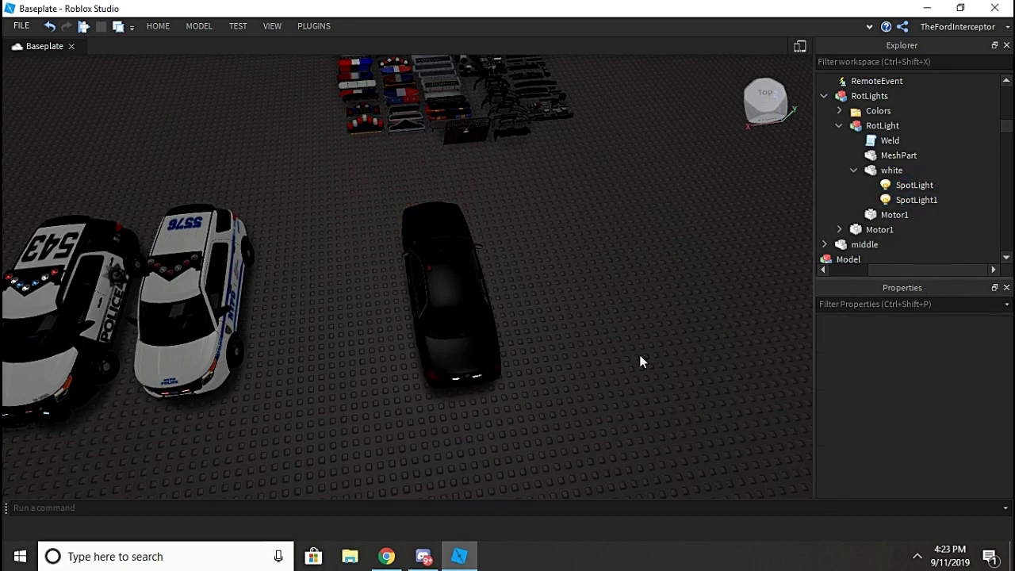
left_click(853, 171)
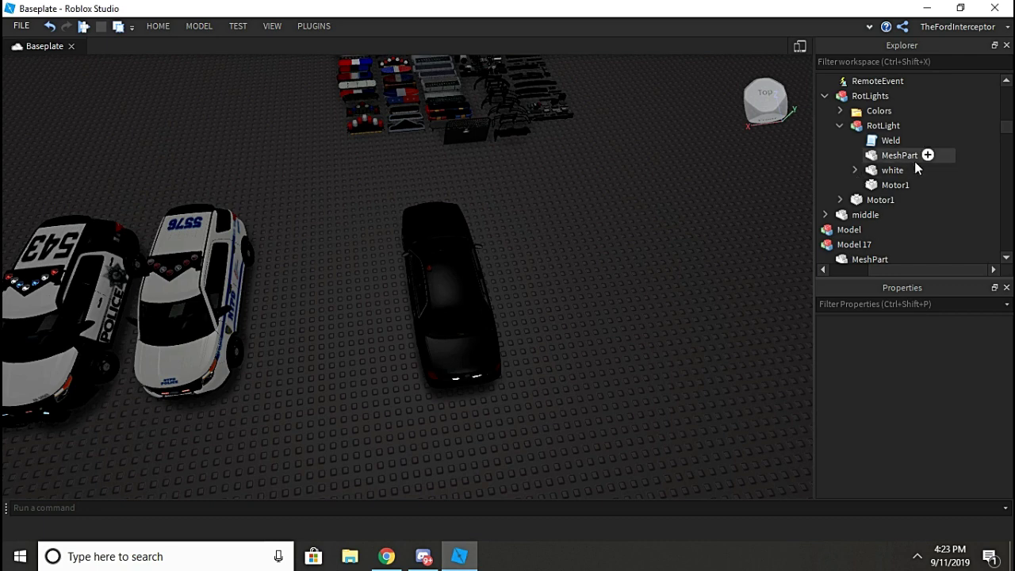
Insert a new Part into the RotLight model on the car.
left_click(914, 161)
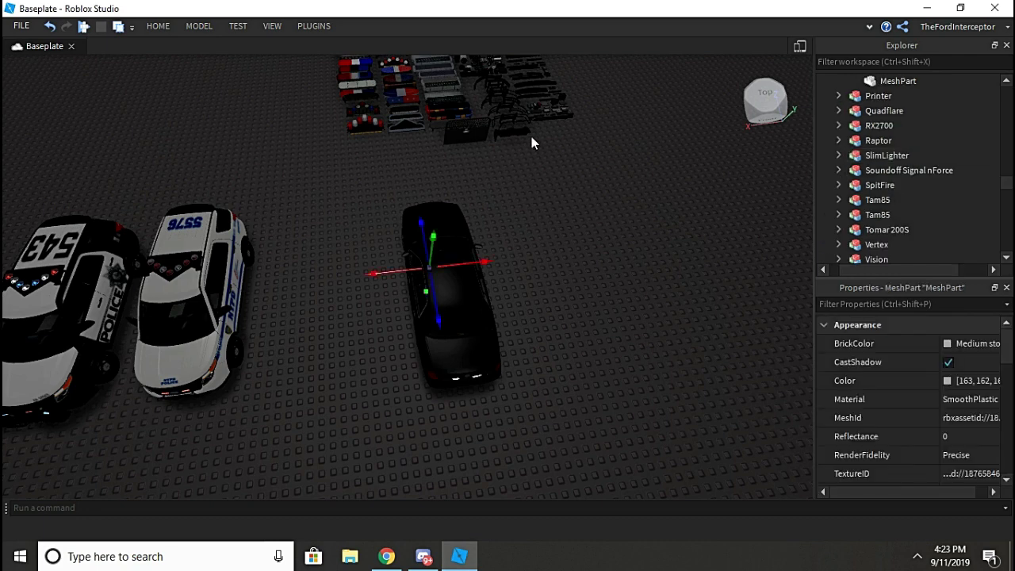
right_click_drag(509, 136, 539, 124)
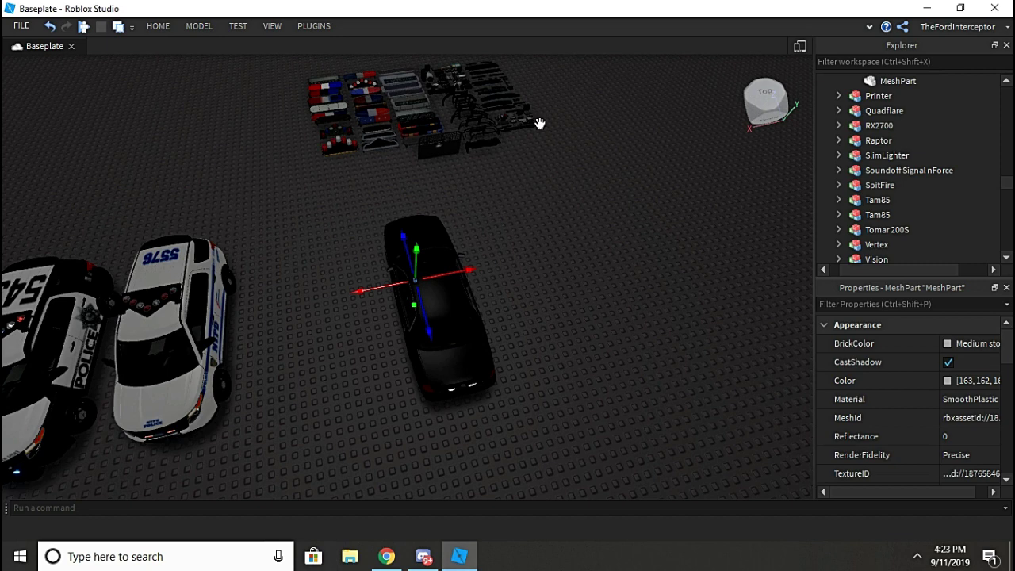
left_click(509, 319)
left_click(446, 297)
key("f")
scroll(920, 106, "down", 4)
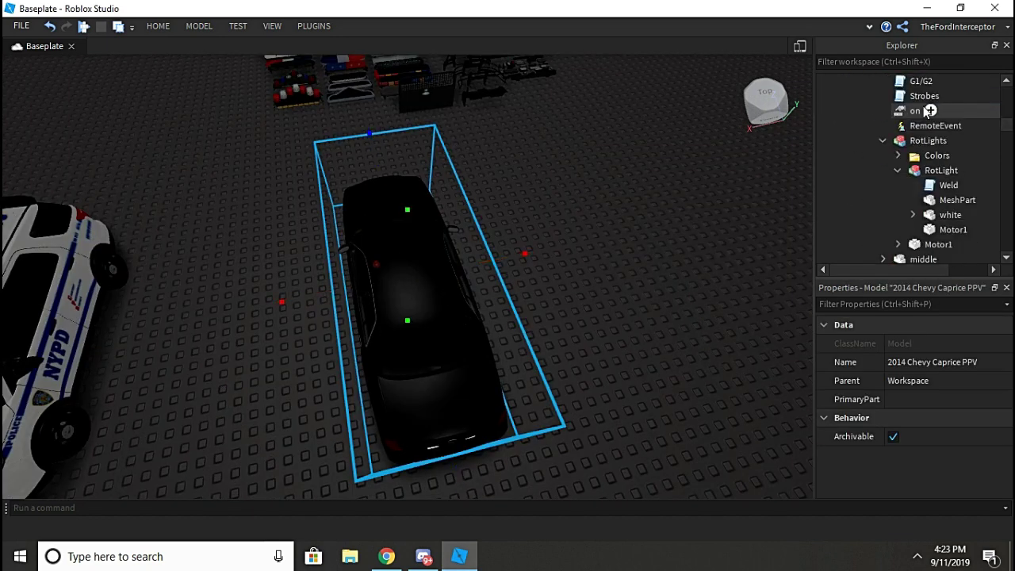
left_click(968, 126)
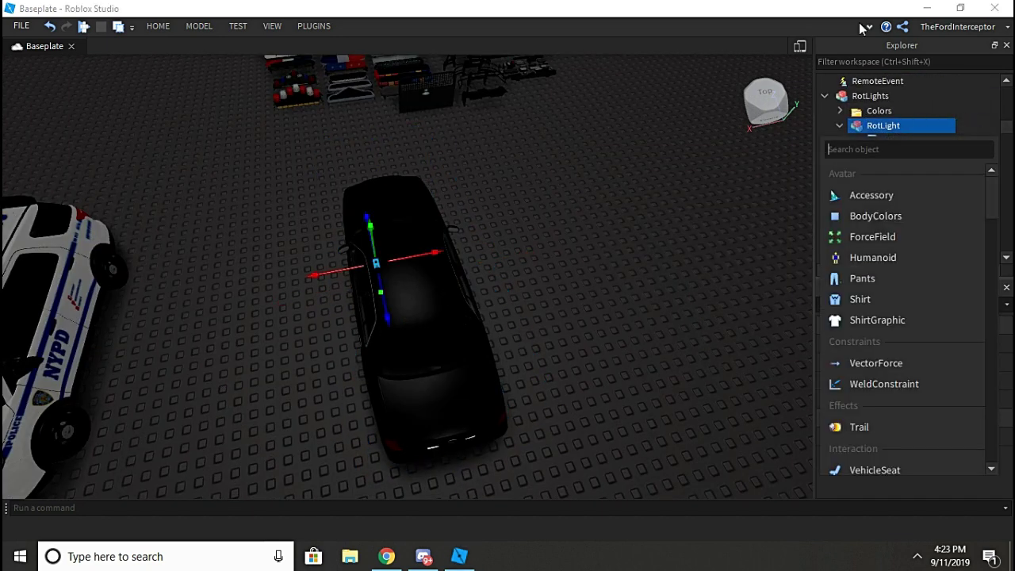
type("Part")
key("Return")
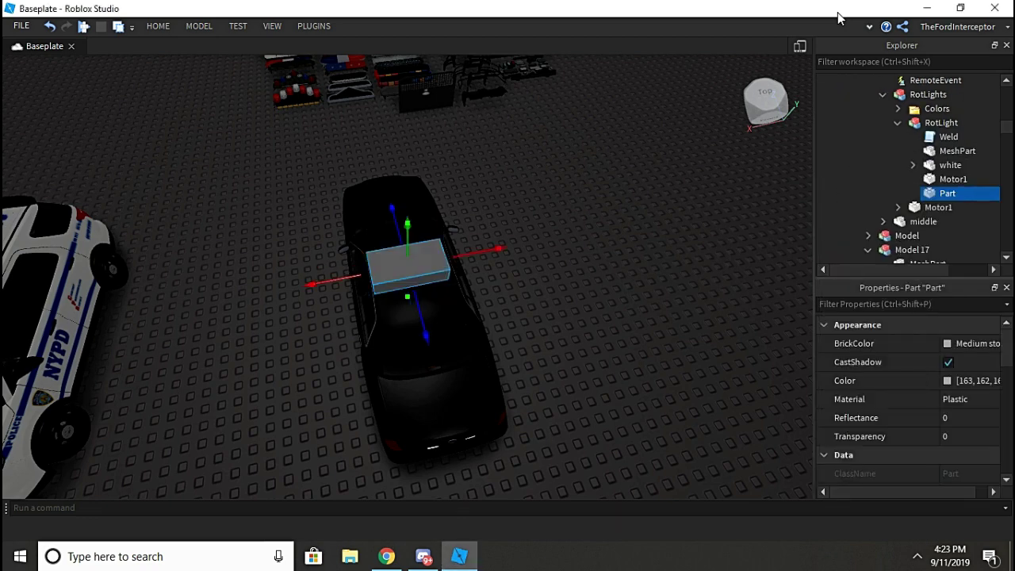
Copy the Size value of the MeshPart inside RotLight.
scroll(963, 356, "down", 5)
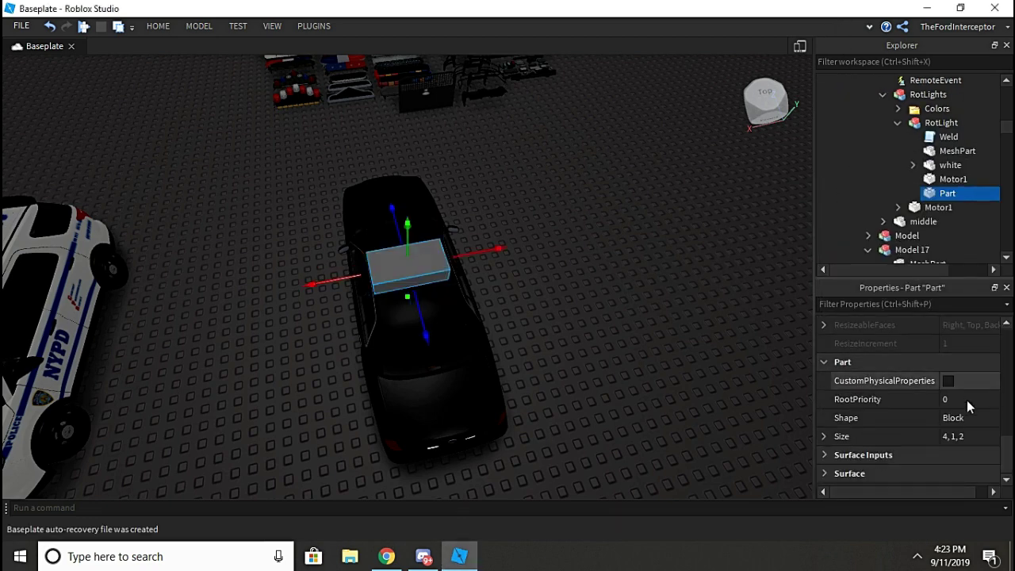
left_click(950, 154)
key("f")
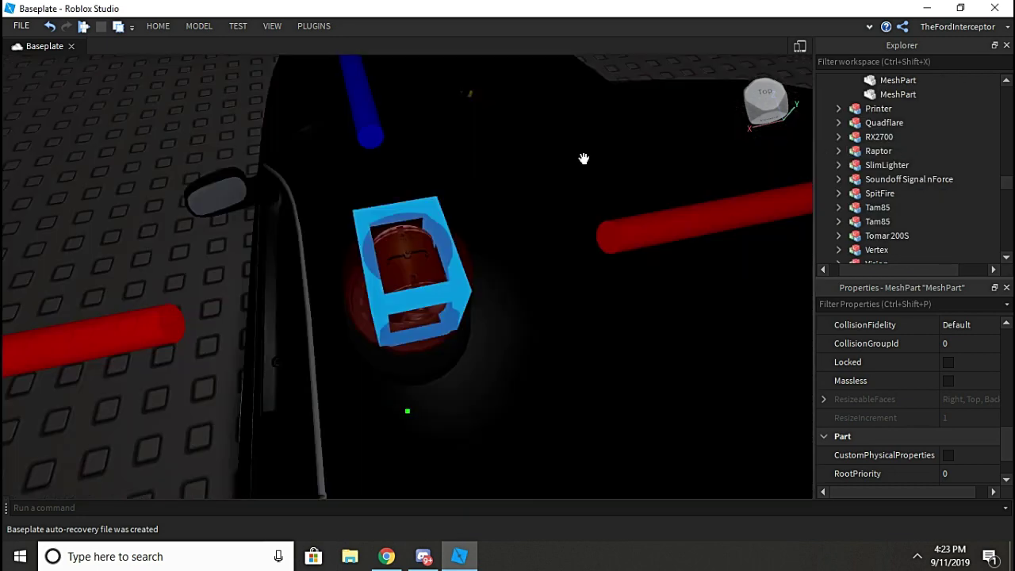
right_click_drag(582, 158, 730, 137)
scroll(956, 389, "down", 3)
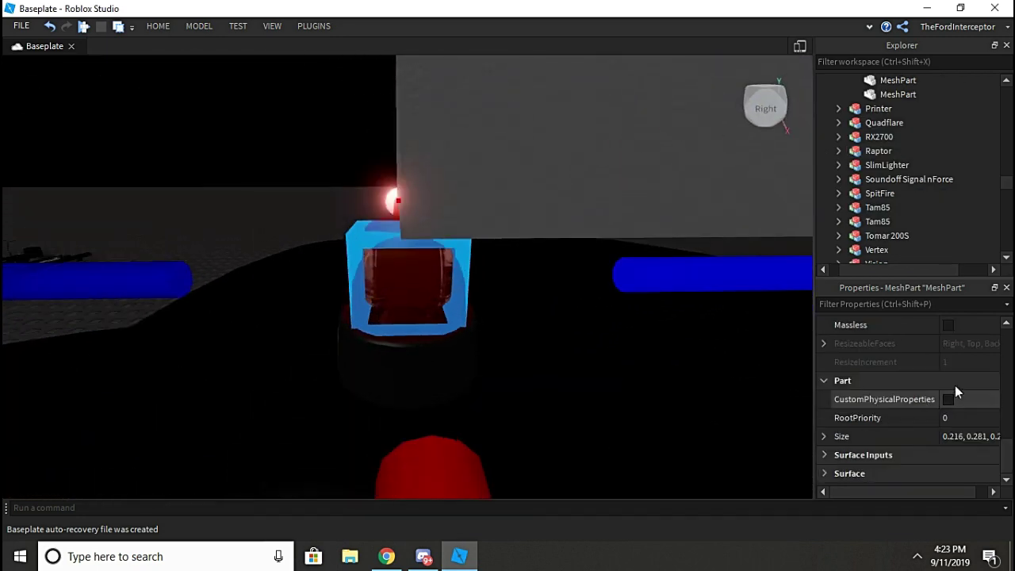
left_click(976, 438)
scroll(915, 179, "up", 7)
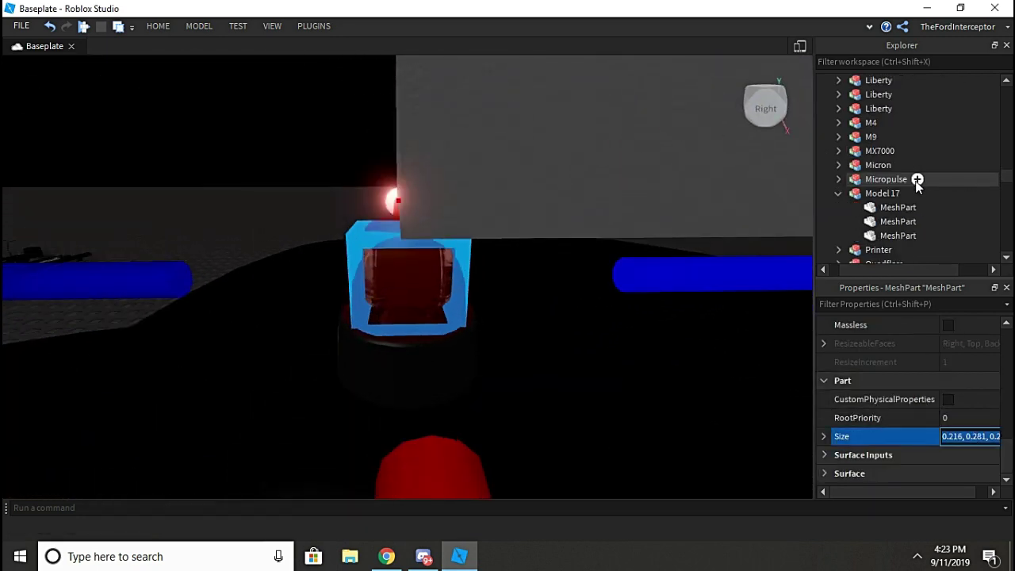
left_click(966, 420)
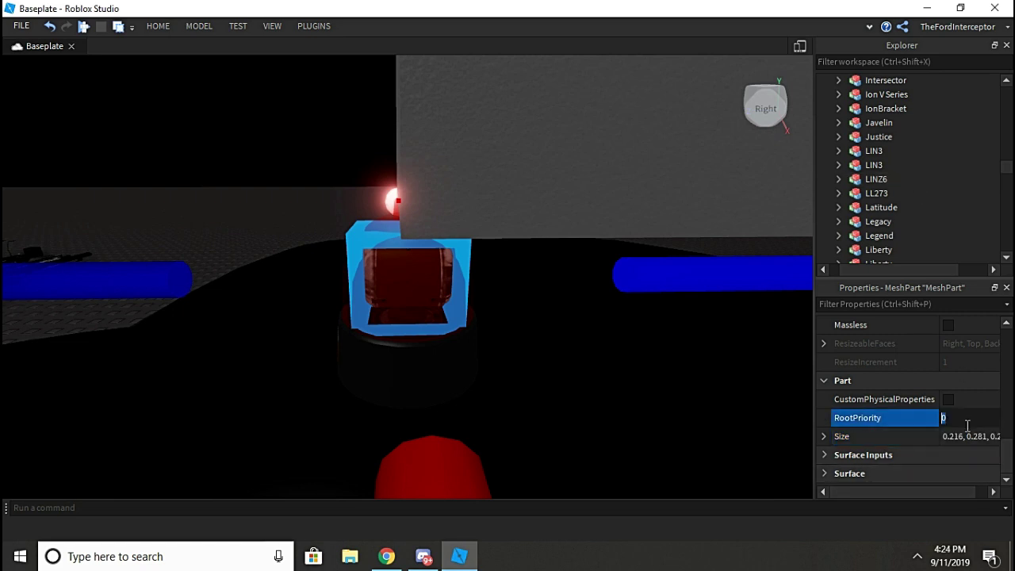
left_click(968, 434)
key("ctrl+c")
scroll(918, 195, "up", 5)
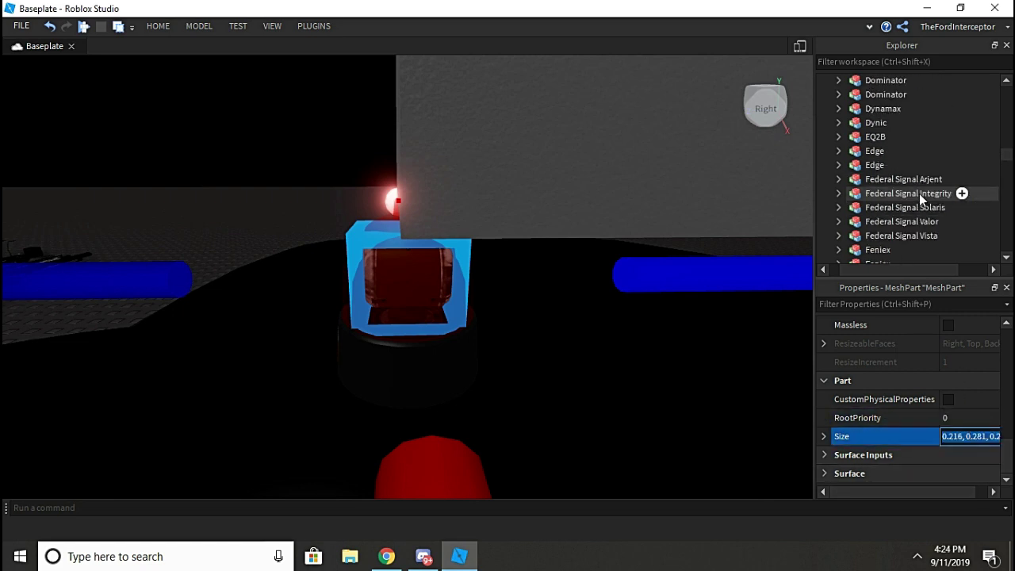
scroll(919, 194, "down", 5)
scroll(926, 194, "down", 5)
scroll(931, 198, "up", 10)
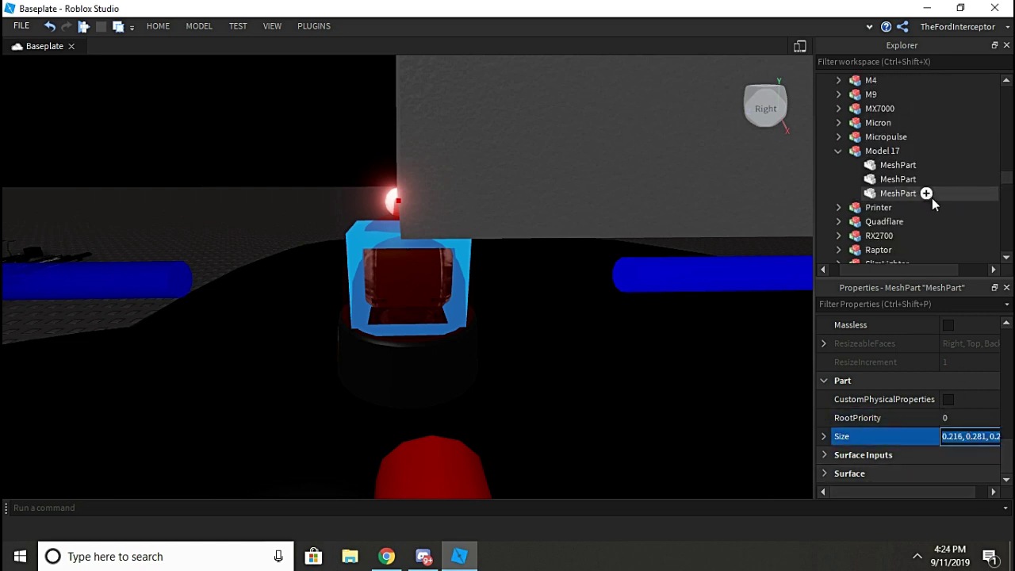
scroll(941, 207, "down", 3)
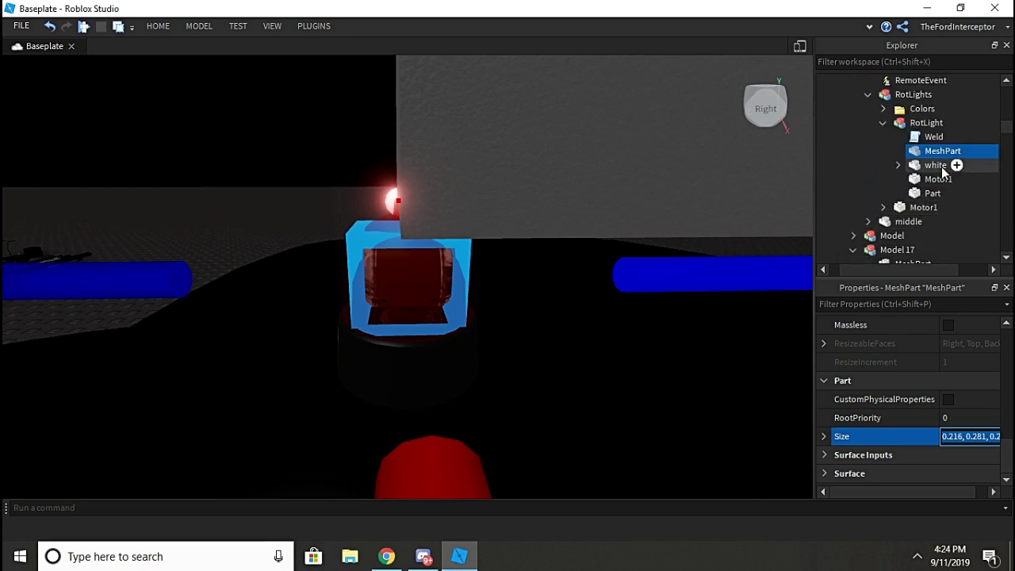
Set the new Part's size to the copied 0.216, 0.281, 0.291.
left_click(932, 193)
left_click(970, 437)
key("ctrl+v")
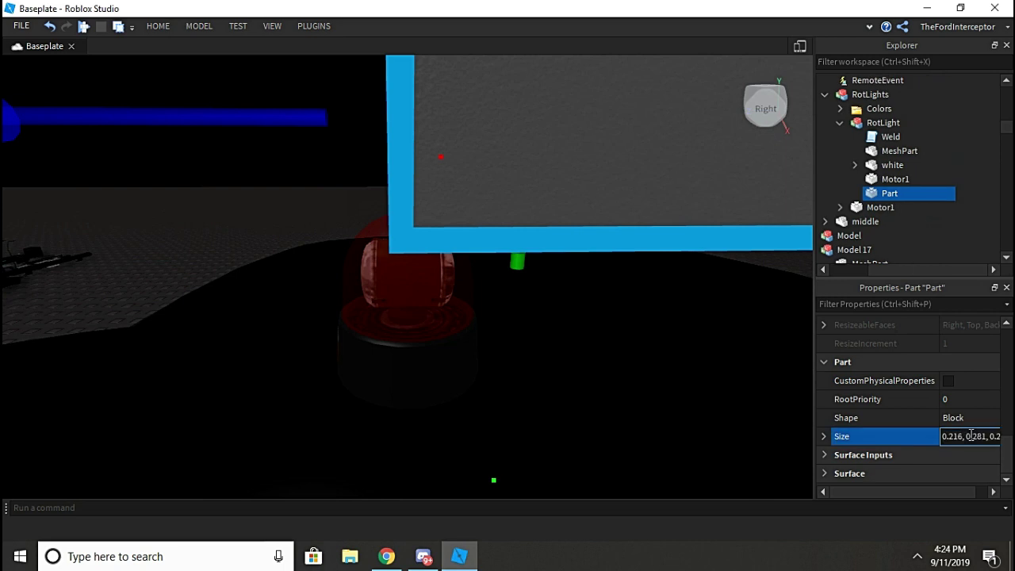
key("Return")
Turn off CanCollide and turn on Anchored for the new Part.
scroll(919, 397, "up", 4)
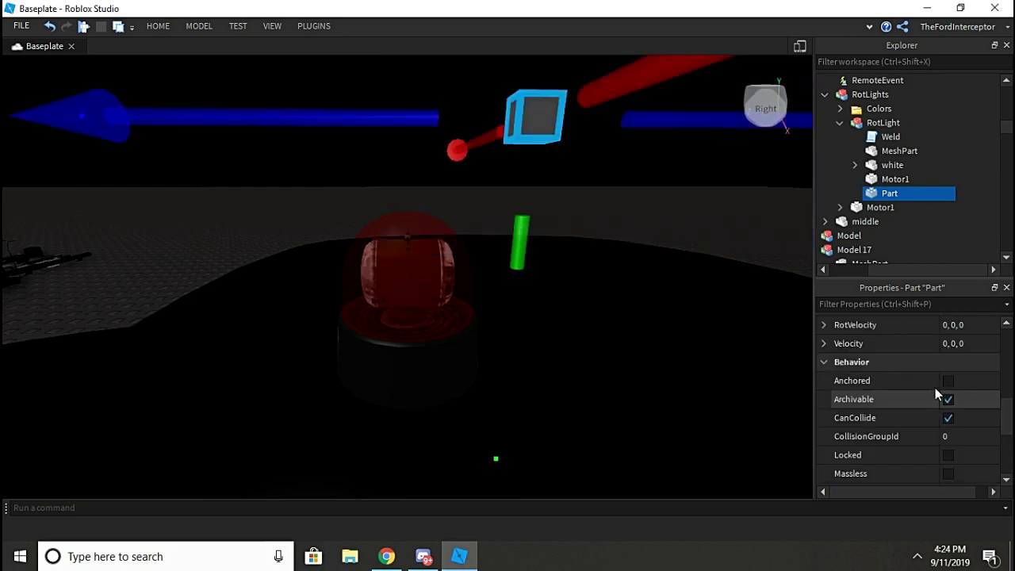
left_click(948, 418)
left_click(948, 380)
left_click(948, 380)
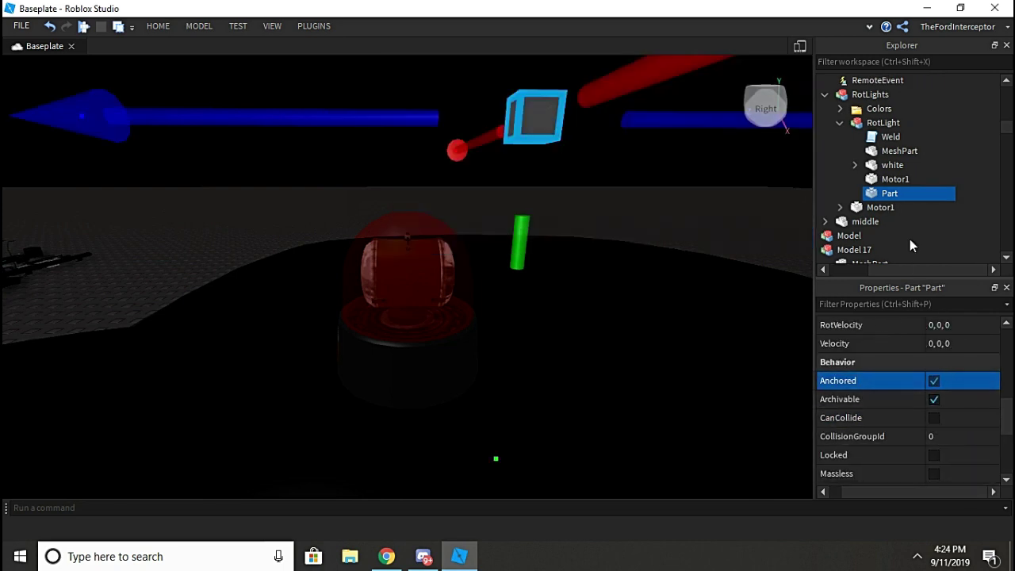
Set the new Part's BrickColor to Terra Cotta.
mouse_move(892, 194)
left_mouse_down()
mouse_move(872, 164)
mouse_move(900, 194)
left_mouse_up()
scroll(967, 419, "up", 6)
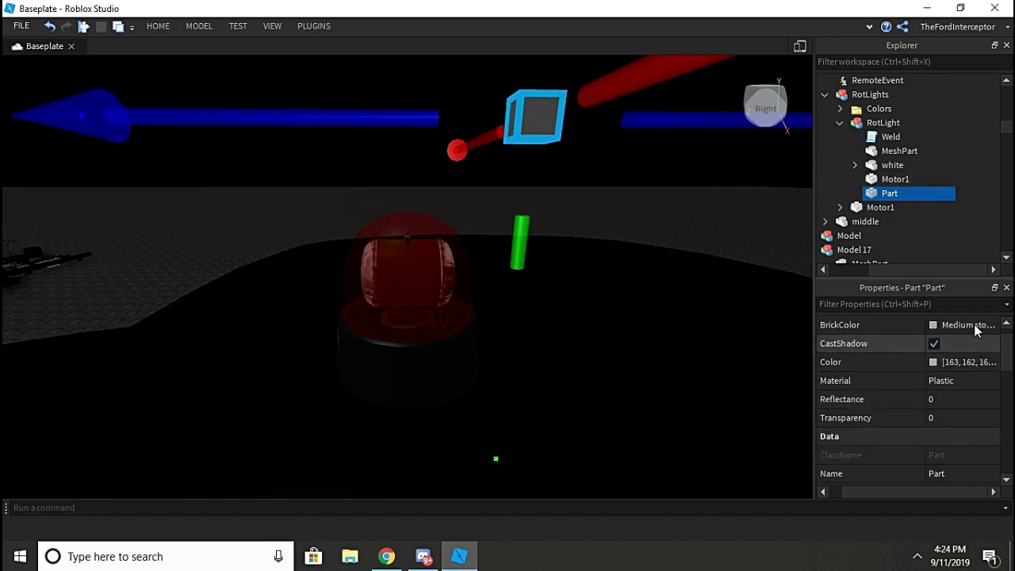
left_click(971, 343)
left_click(932, 198)
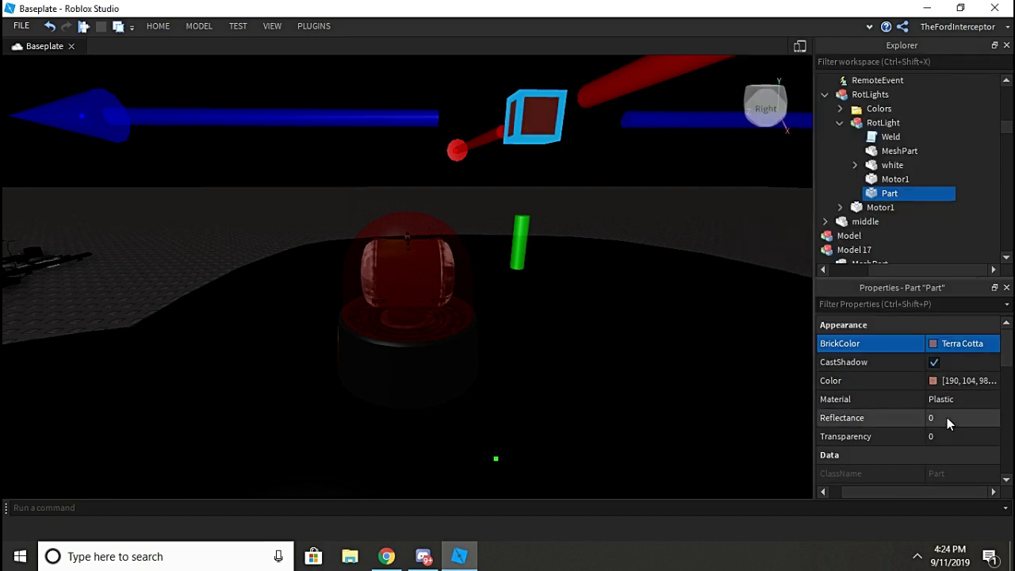
Set the new Part's material to Neon.
scroll(947, 408, "down", 2)
scroll(951, 396, "up", 2)
left_click(957, 398)
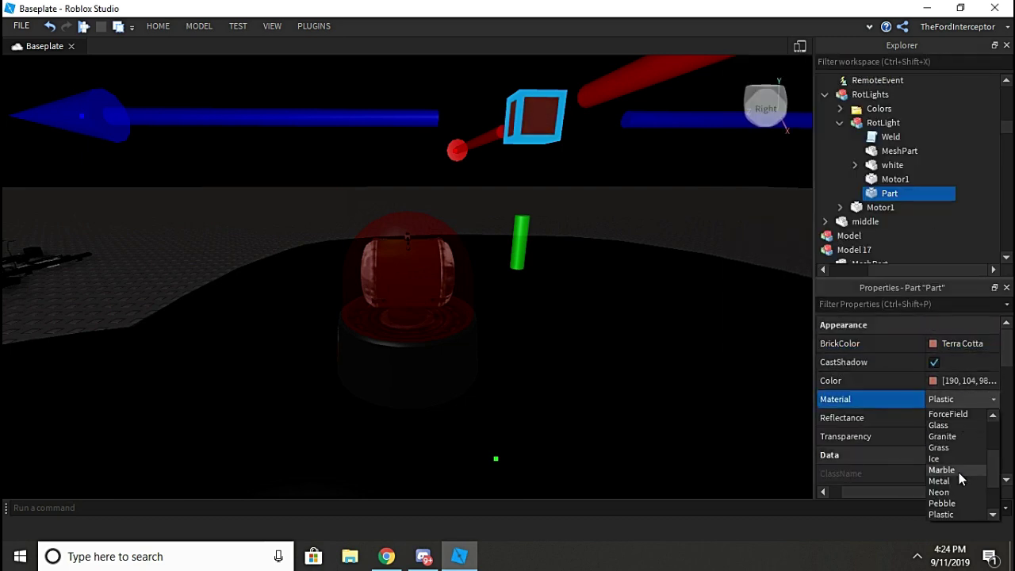
left_click(942, 492)
right_click_drag(631, 358, 783, 326)
Change the new Part's shape to Cylinder.
scroll(968, 420, "down", 10)
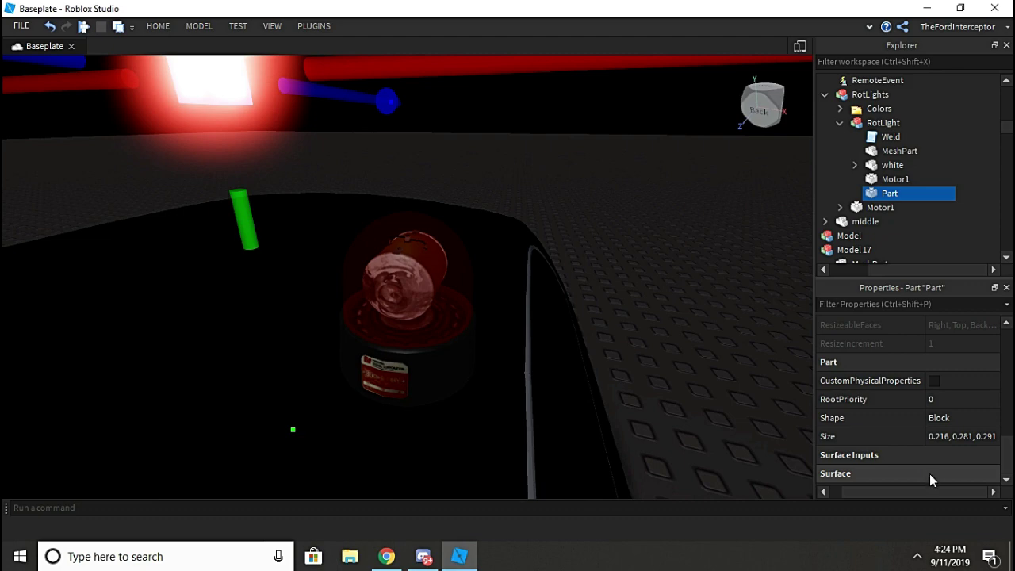
left_click(957, 420)
left_click(958, 455)
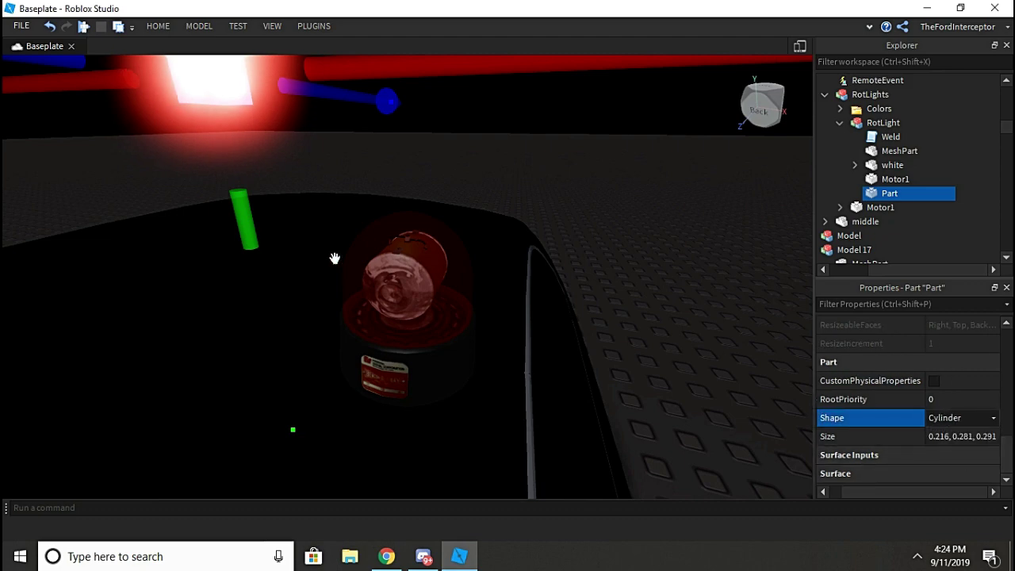
right_click_drag(335, 256, 322, 256)
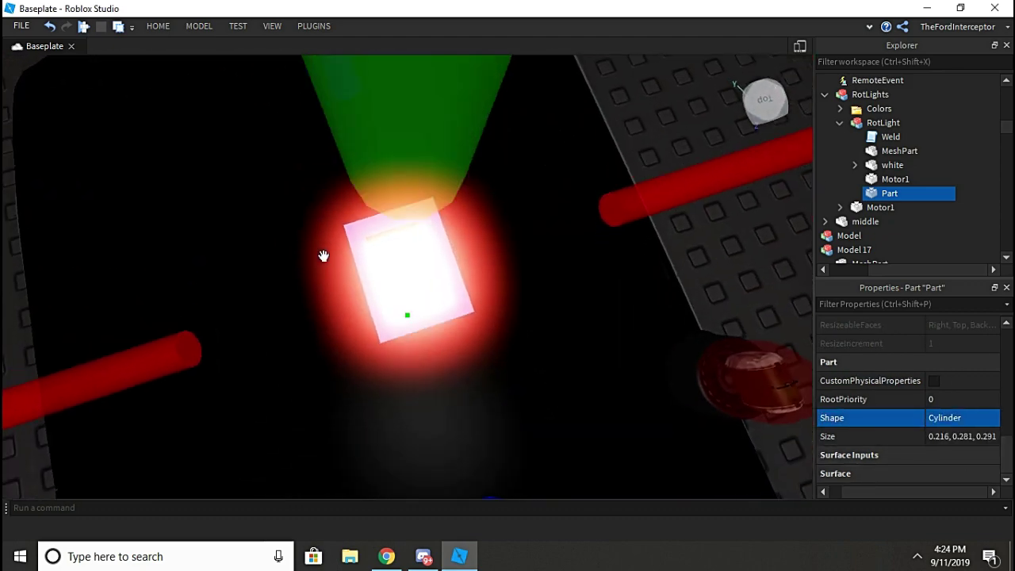
Set the cylinder Part's material to Glass.
scroll(961, 368, "up", 5)
left_click(950, 399)
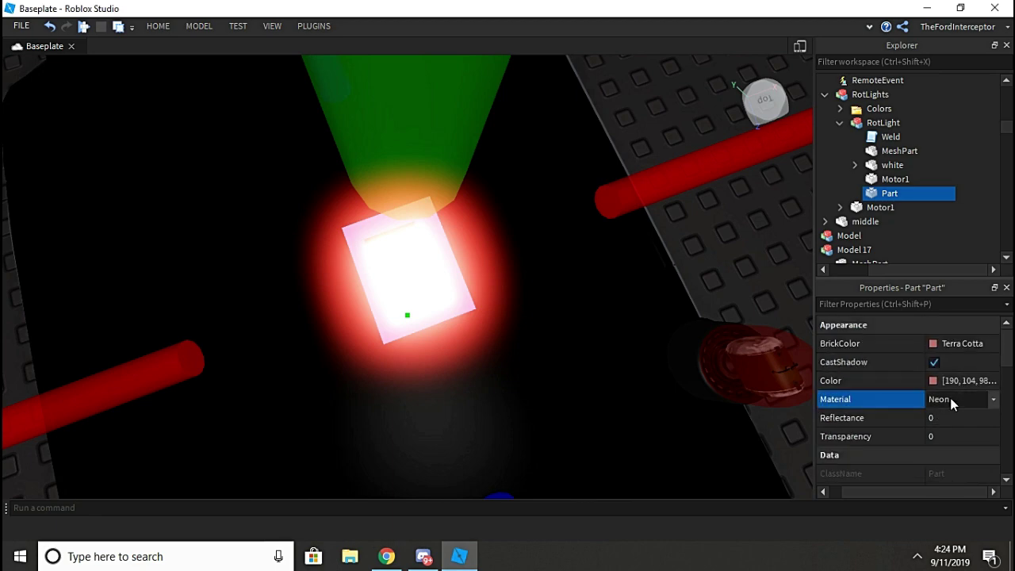
left_click(939, 504)
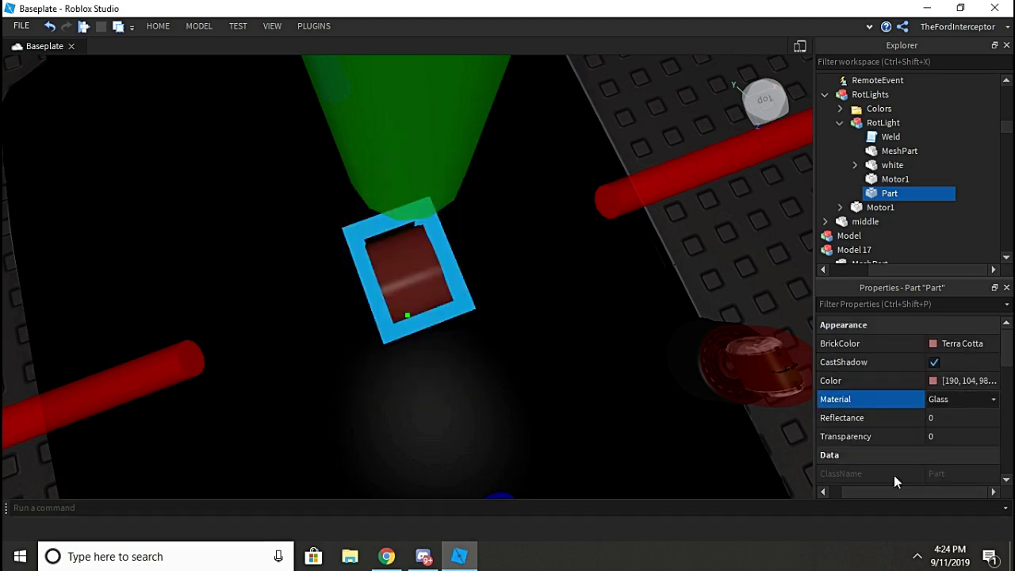
Place the glass cylinder Part on the reflector by giving it the MeshPart's position, -40.74, 6.512, -13.366.
right_click_drag(663, 344, 664, 347)
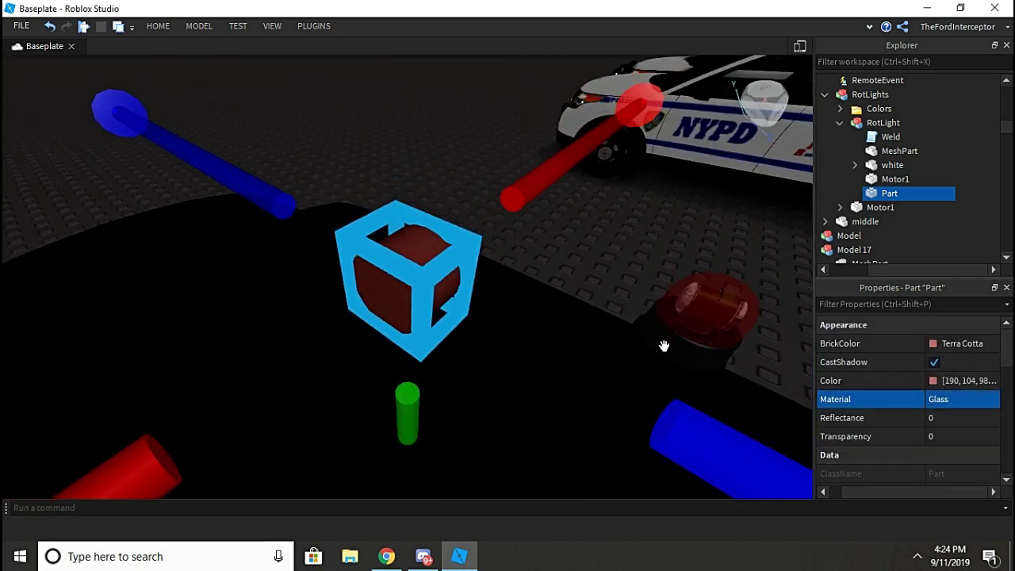
left_click(892, 151)
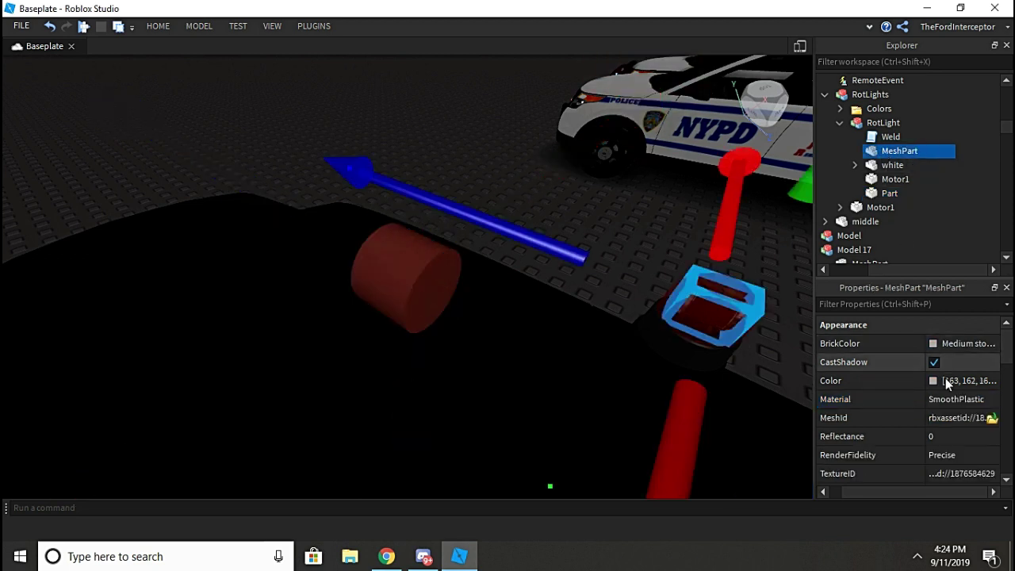
scroll(974, 408, "down", 5)
left_click(985, 382)
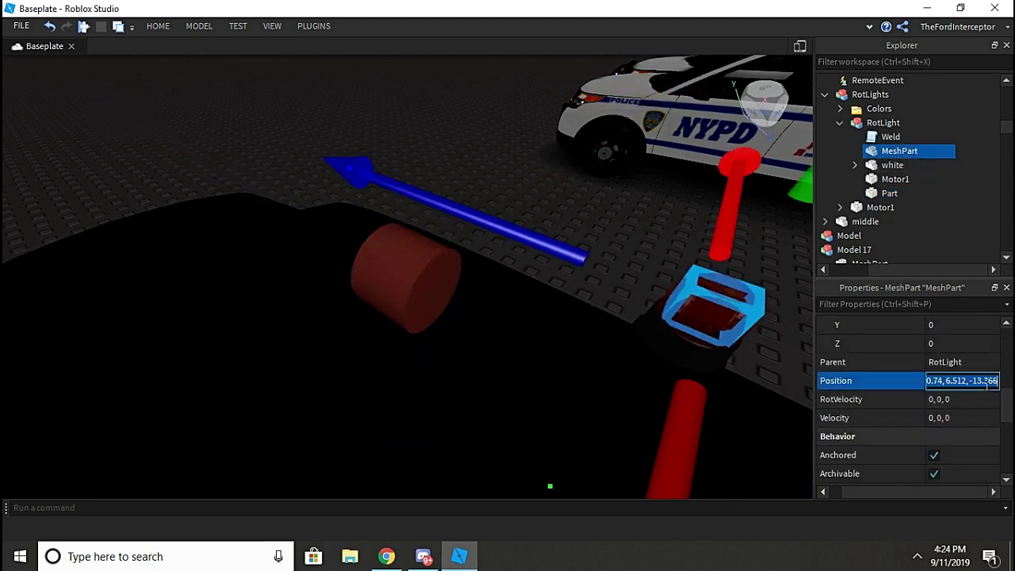
left_click(891, 193)
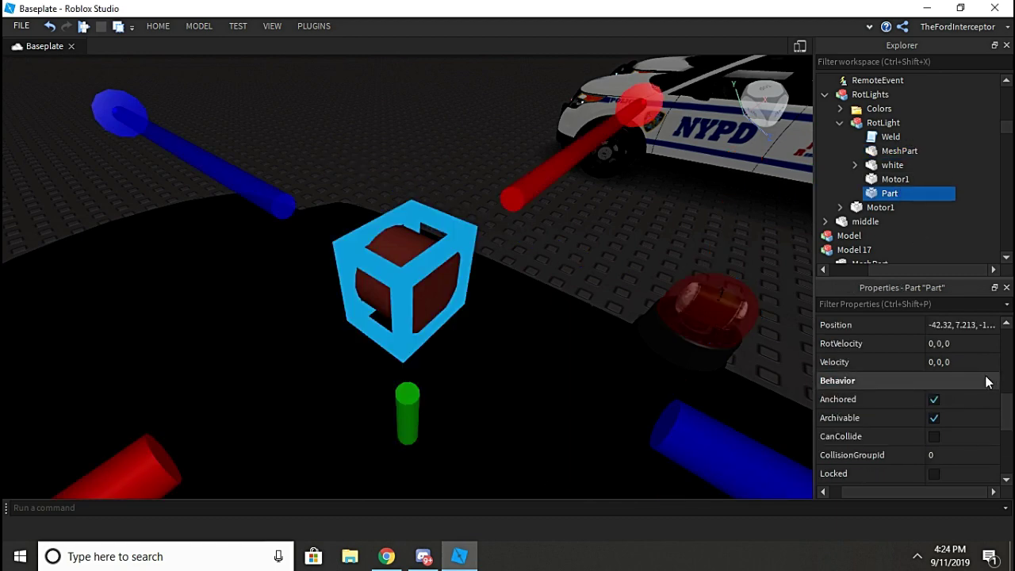
key("Return")
key("f")
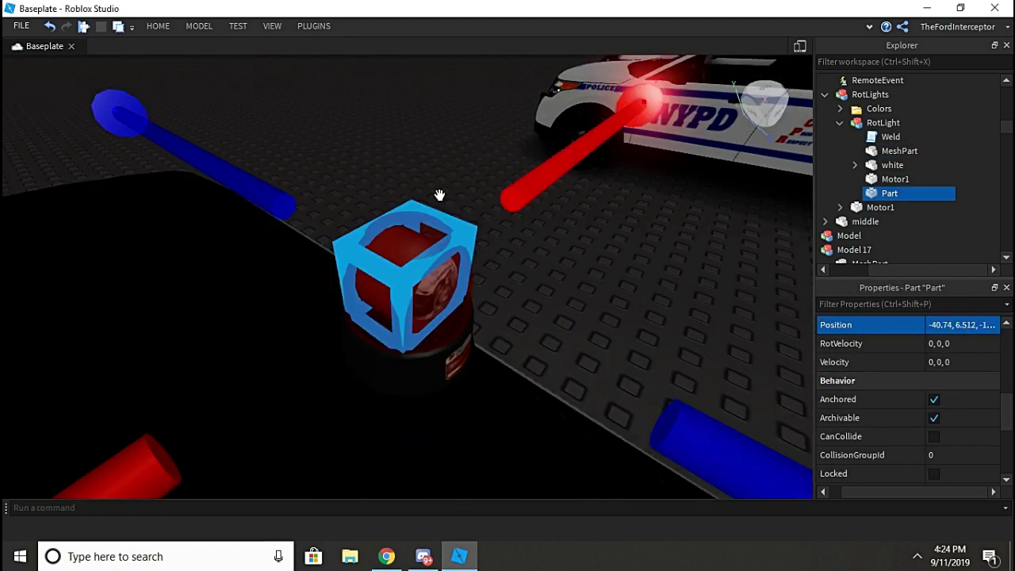
Try to scale the cylinder Part vertically inside the beacon dome.
right_click_drag(439, 195, 421, 128)
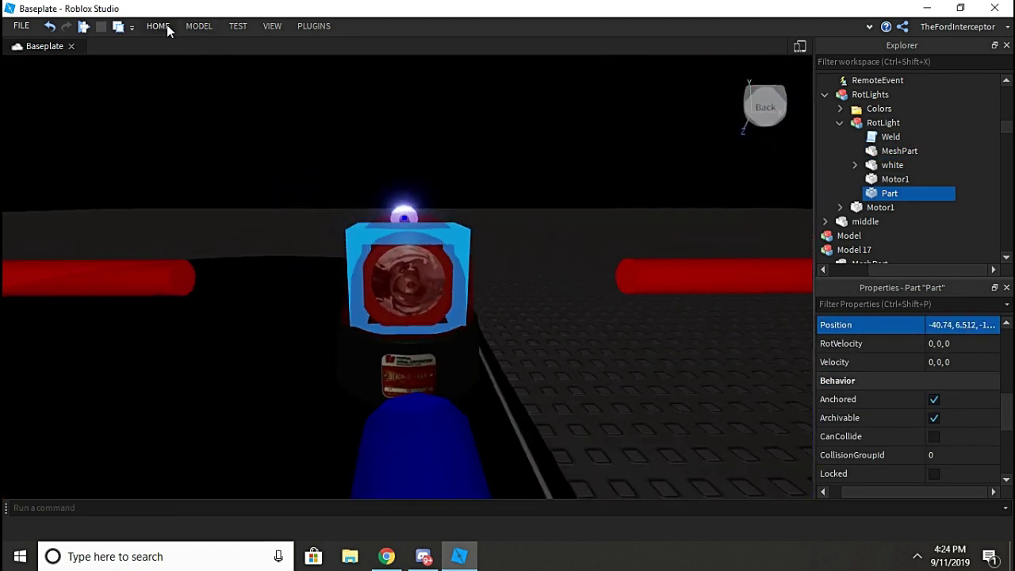
left_click(159, 26)
scroll(435, 133, "down", 5)
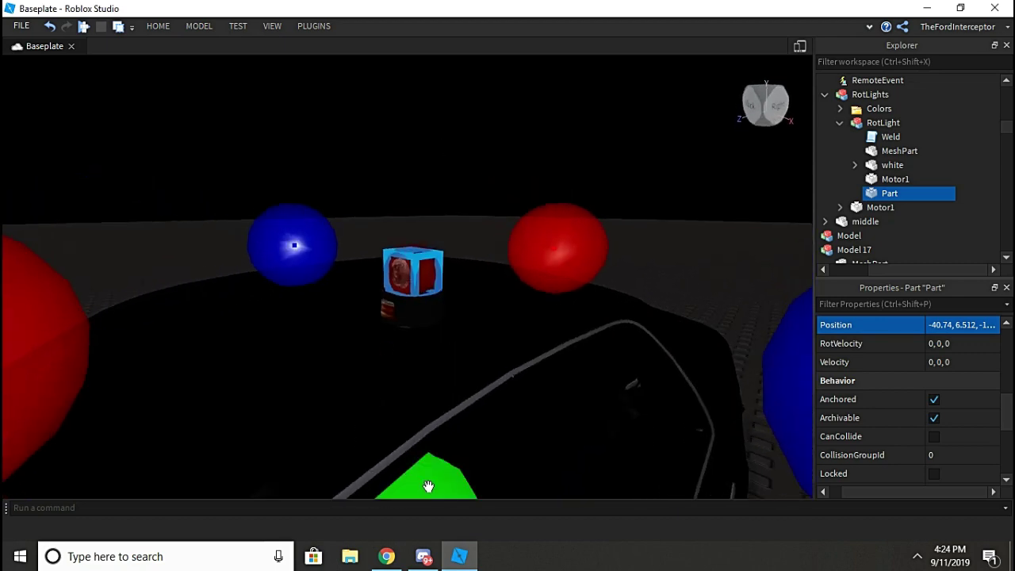
left_click_drag(426, 483, 424, 479)
right_click_drag(439, 439, 458, 420)
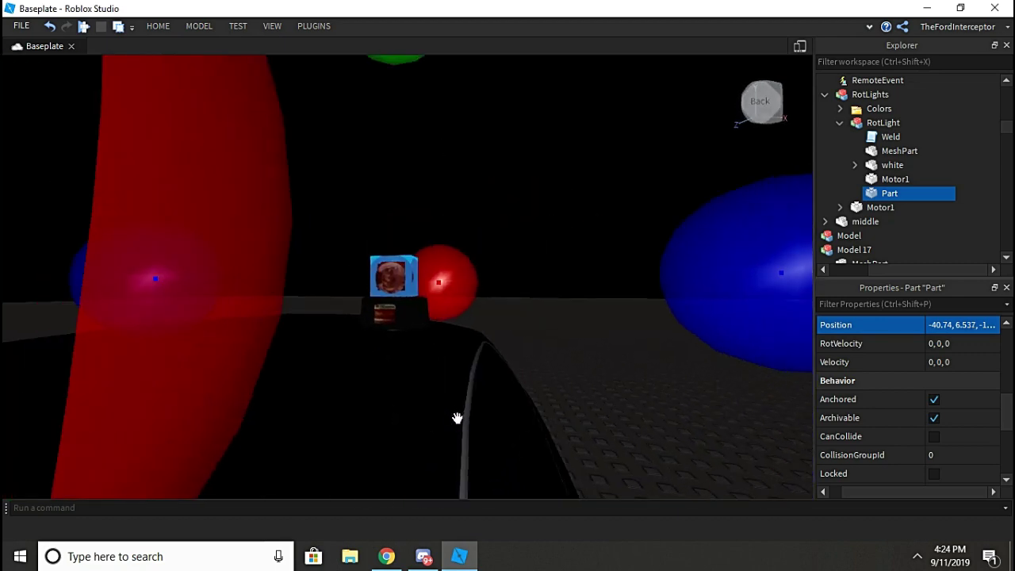
scroll(413, 172, "down", 2)
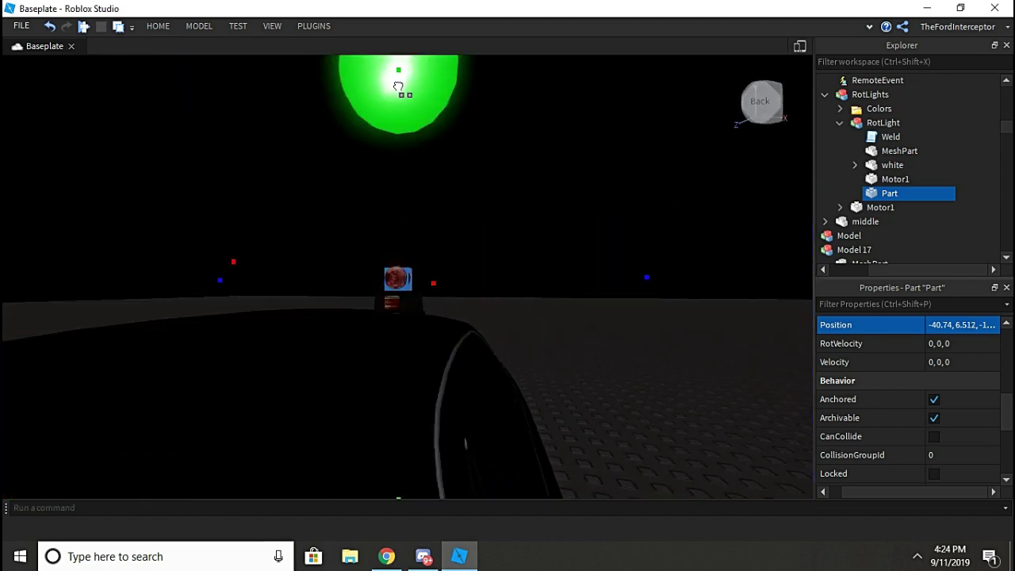
right_click_drag(398, 85, 460, 256)
Move the cylinder Part slightly upward to Y 6.532 to centre it on the reflector.
left_click(160, 27)
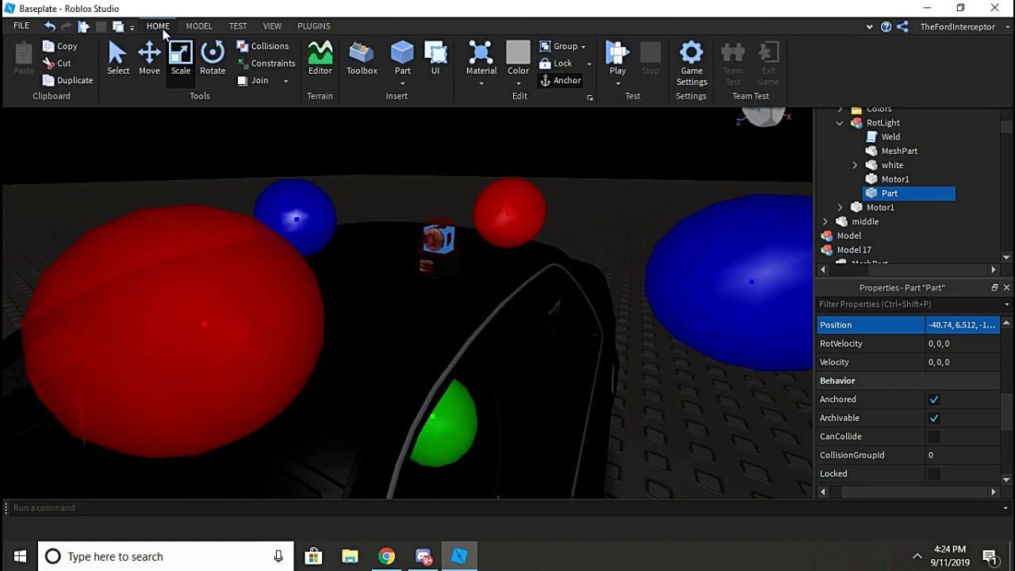
right_click_drag(447, 183, 356, 145)
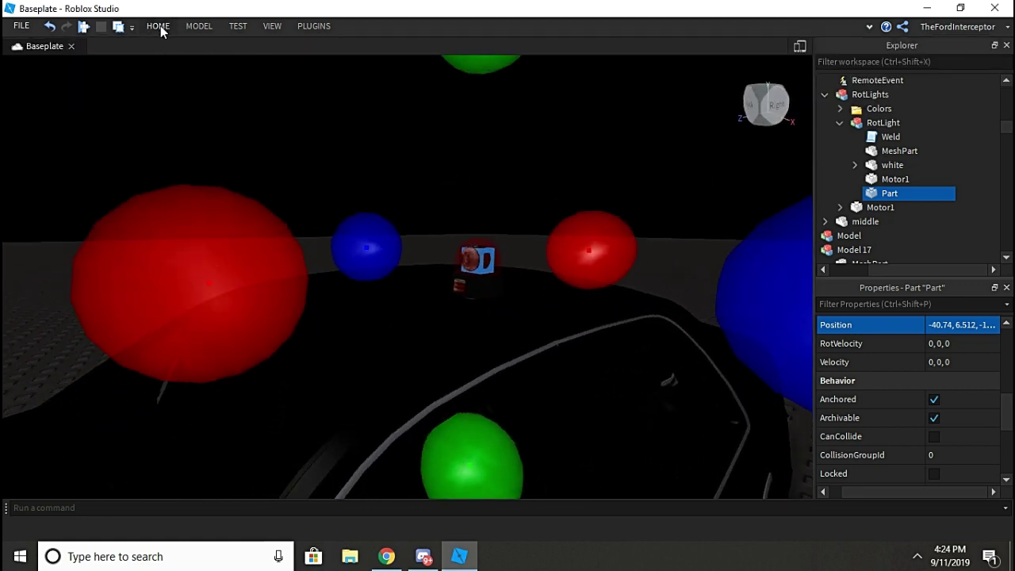
left_click(161, 30)
left_click(149, 54)
right_click_drag(516, 166, 515, 161)
left_click_drag(481, 151, 479, 150)
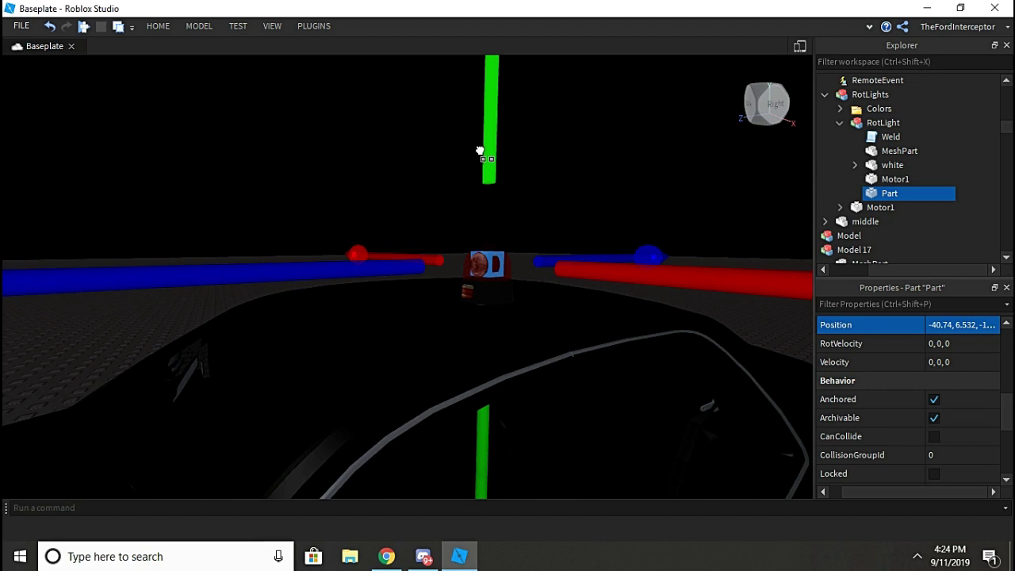
right_click_drag(479, 150, 624, 299)
key("w")
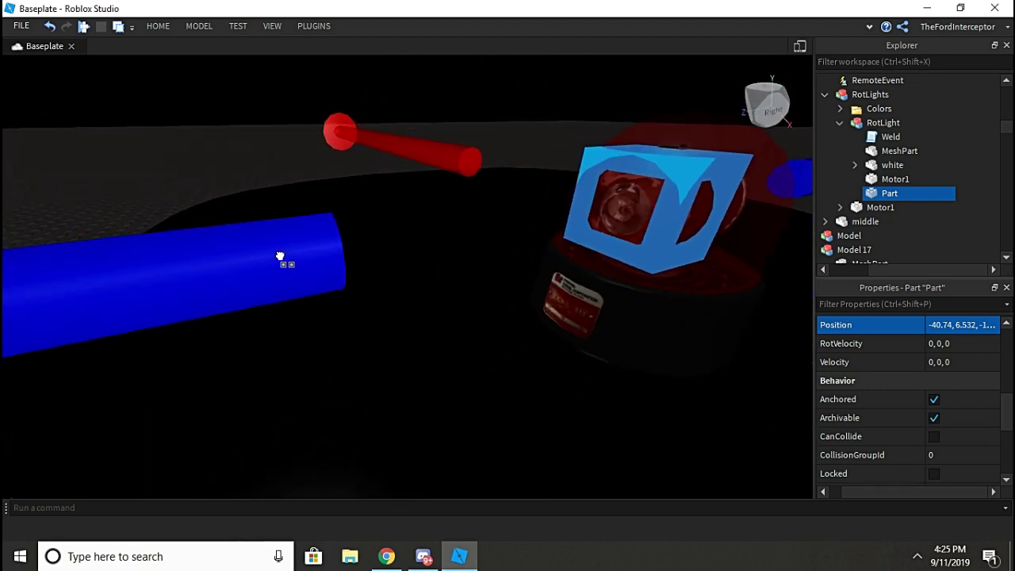
Scale the cylinder Part along its axis so its ends cover both lenses of the reflector.
right_click_drag(490, 245, 494, 245)
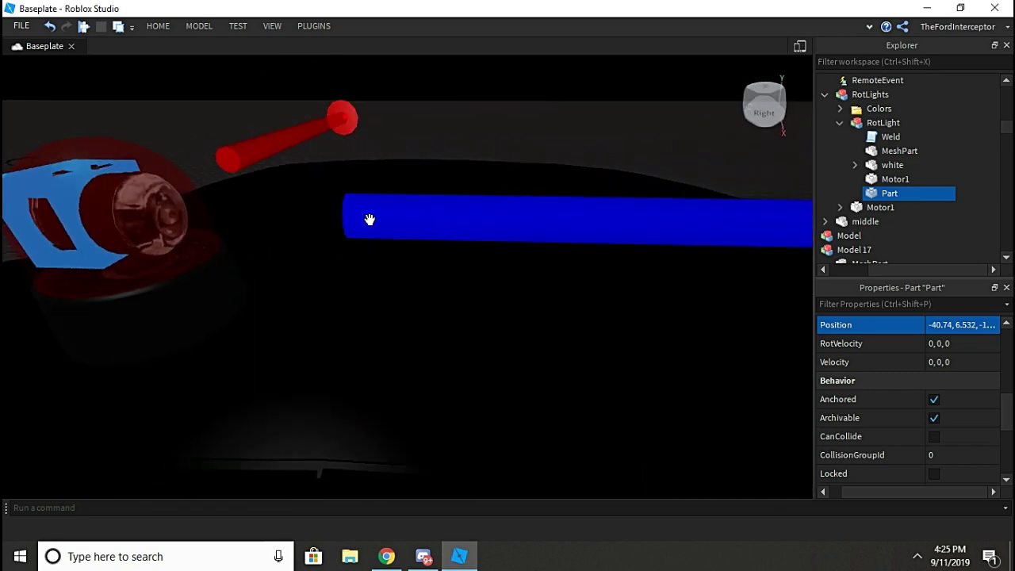
left_click(161, 26)
left_click(181, 57)
right_click_drag(645, 263, 646, 264)
key("s")
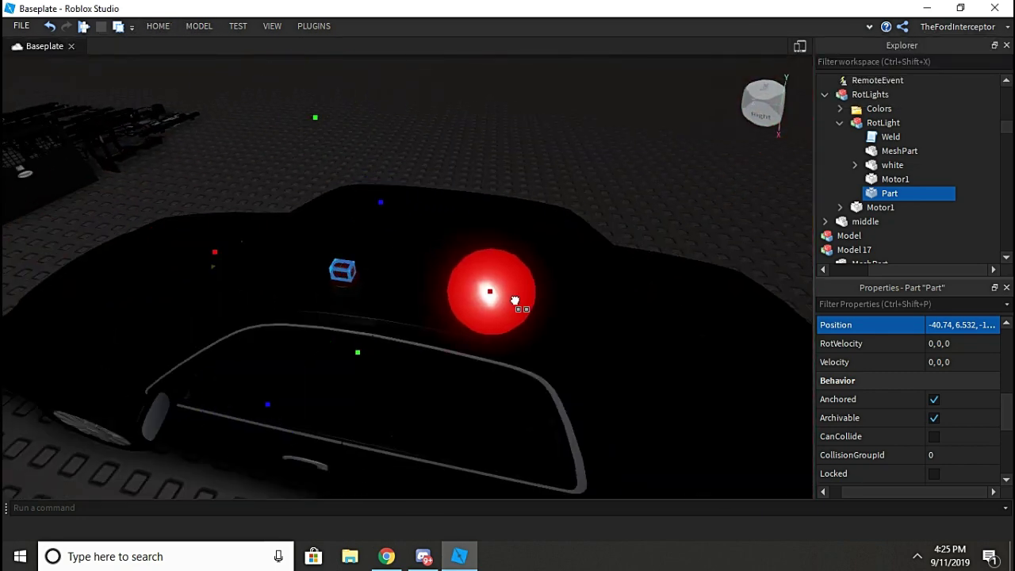
key("w")
right_click_drag(486, 293, 490, 294)
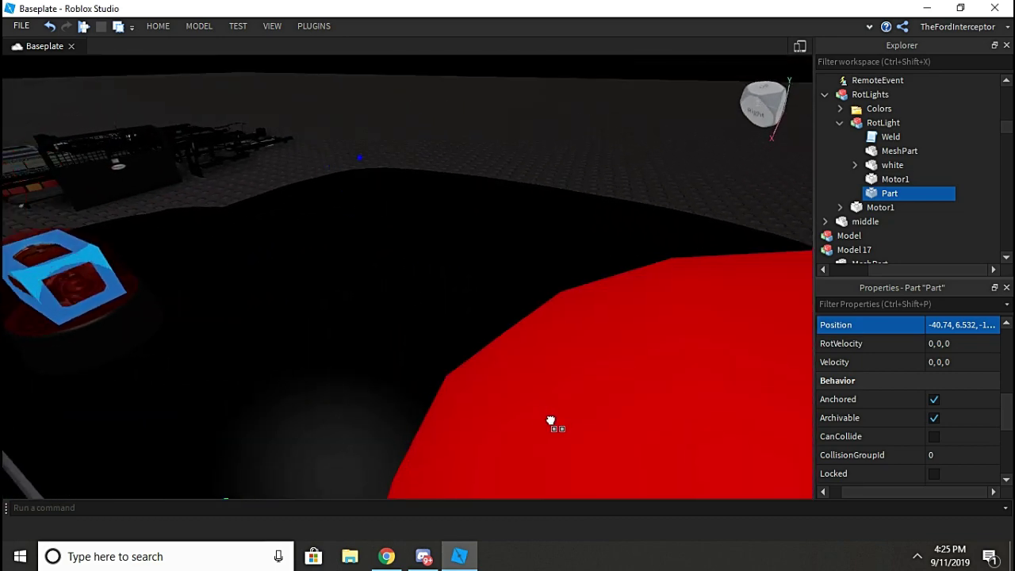
right_click_drag(555, 416, 556, 416)
key("s")
left_click(590, 134)
key("w")
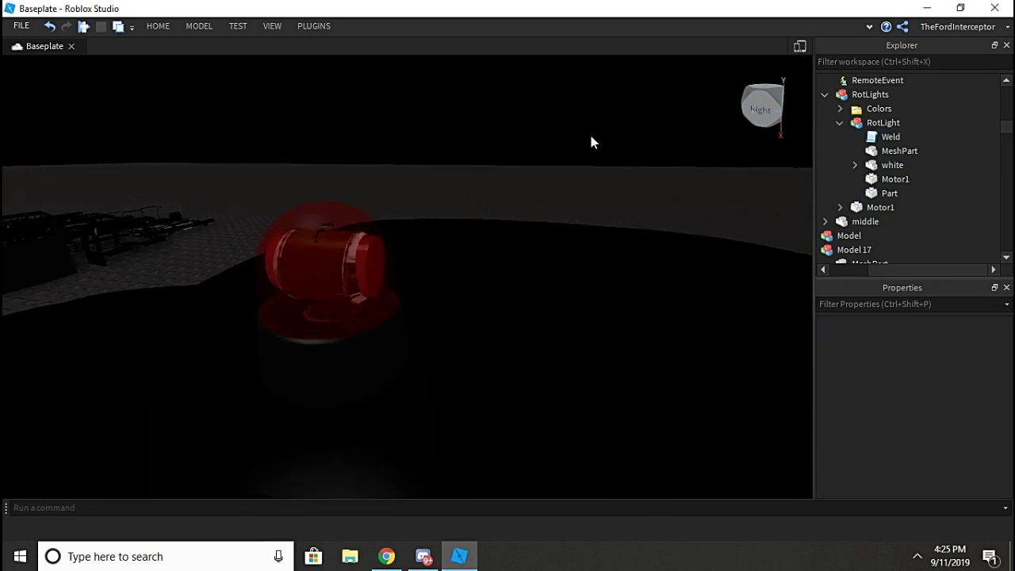
right_click_drag(590, 136, 567, 136)
key("d")
key("a")
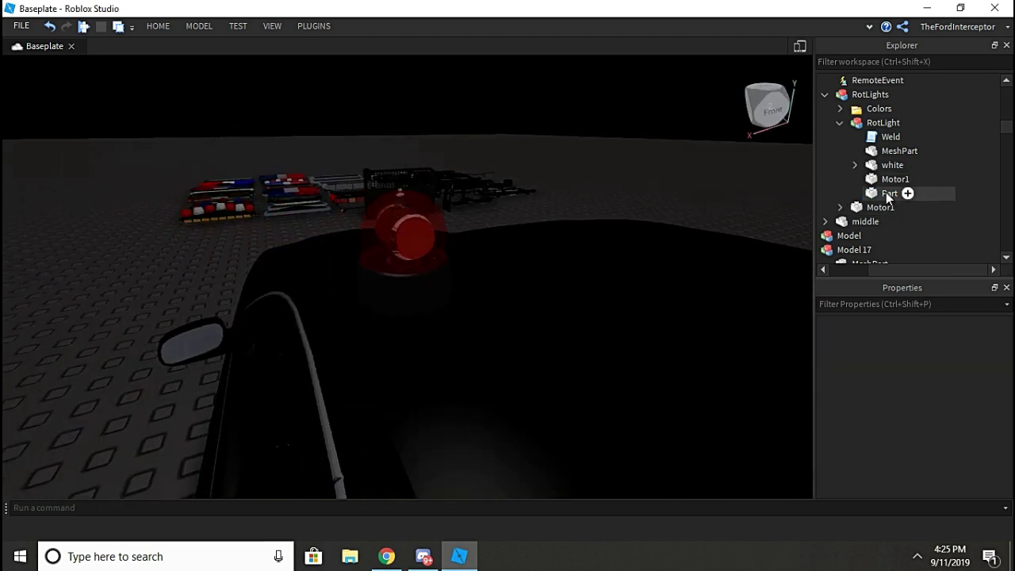
Set the cylinder Part's material to Neon and inspect its glow at both lens ends.
left_click(888, 194)
left_click(966, 399)
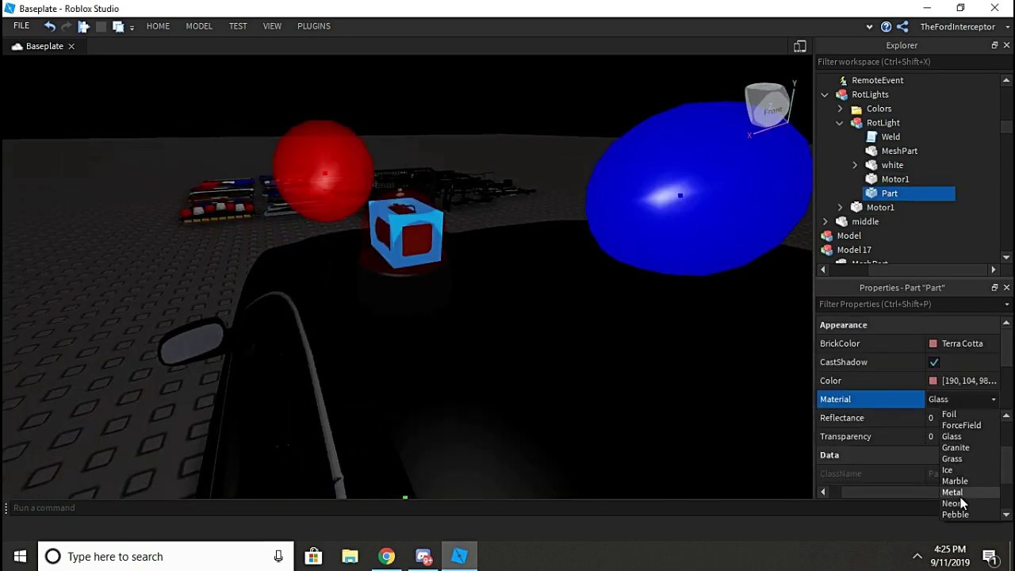
left_click(951, 503)
left_click(507, 145)
key("s")
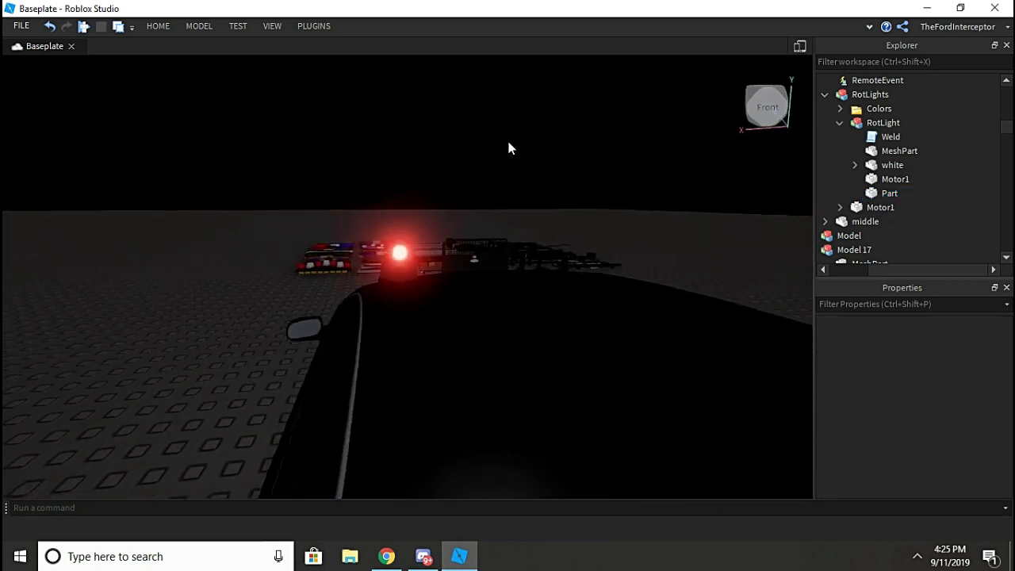
key("w")
right_click_drag(508, 144, 391, 147)
key("s")
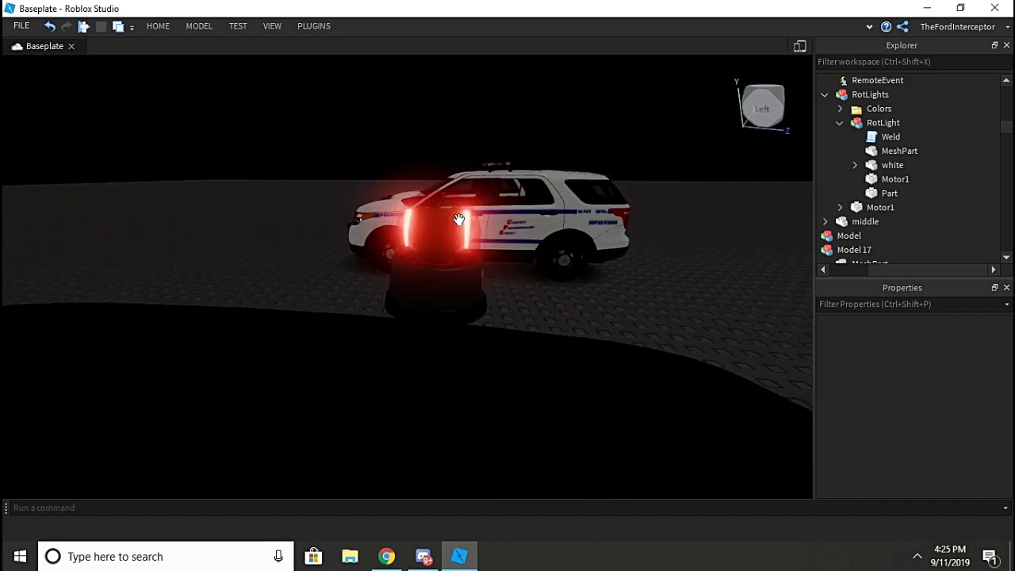
right_click_drag(463, 232, 483, 281)
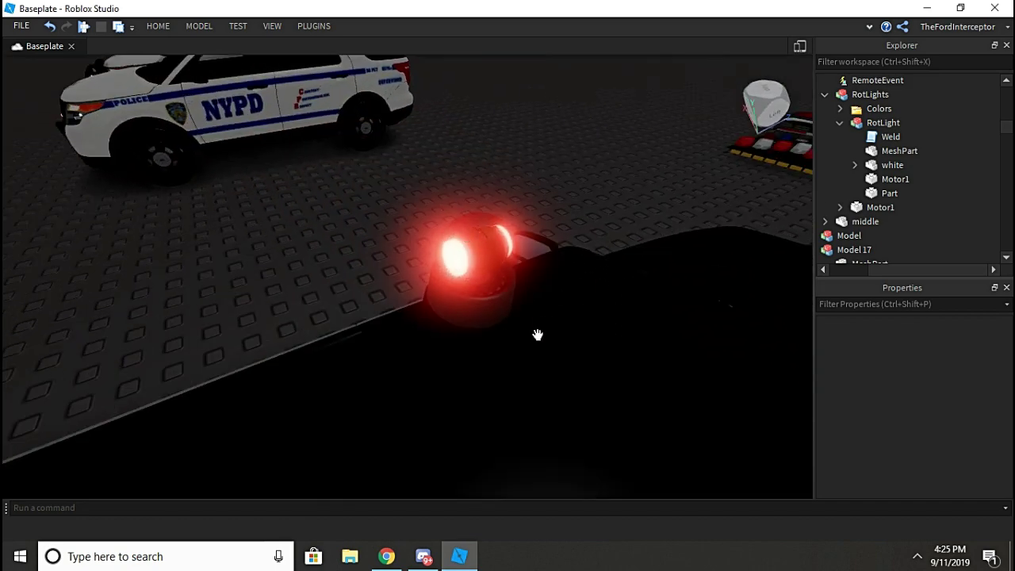
Hide the Neon cylinder Part by setting its transparency to 1.
left_click(908, 193)
left_click(883, 167)
left_click(877, 181)
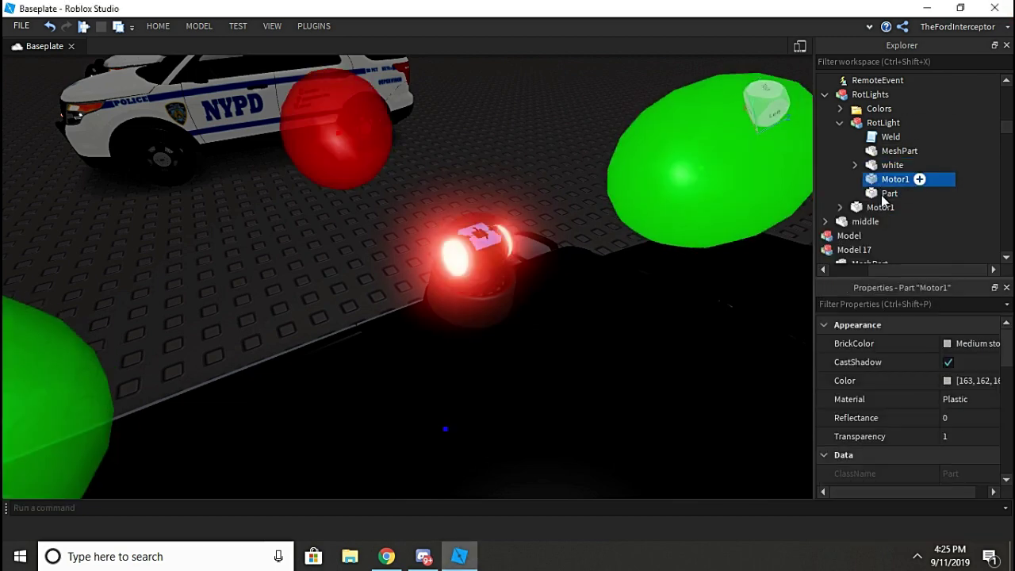
left_click(888, 193)
left_click(955, 398)
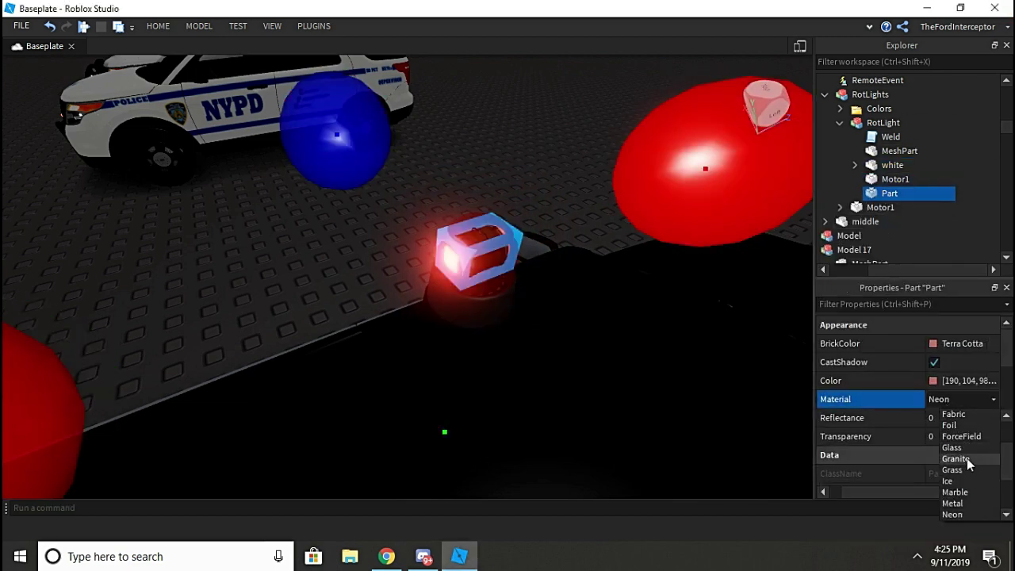
left_click(954, 515)
left_click(958, 437)
type("1")
left_click(555, 154)
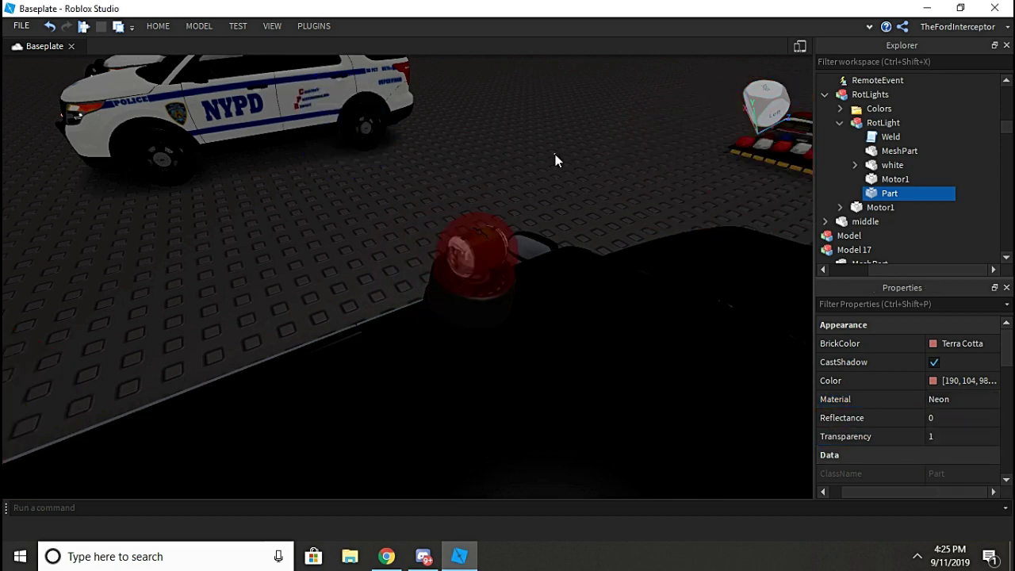
right_click_drag(555, 155, 559, 162)
right_click_drag(562, 241, 516, 233)
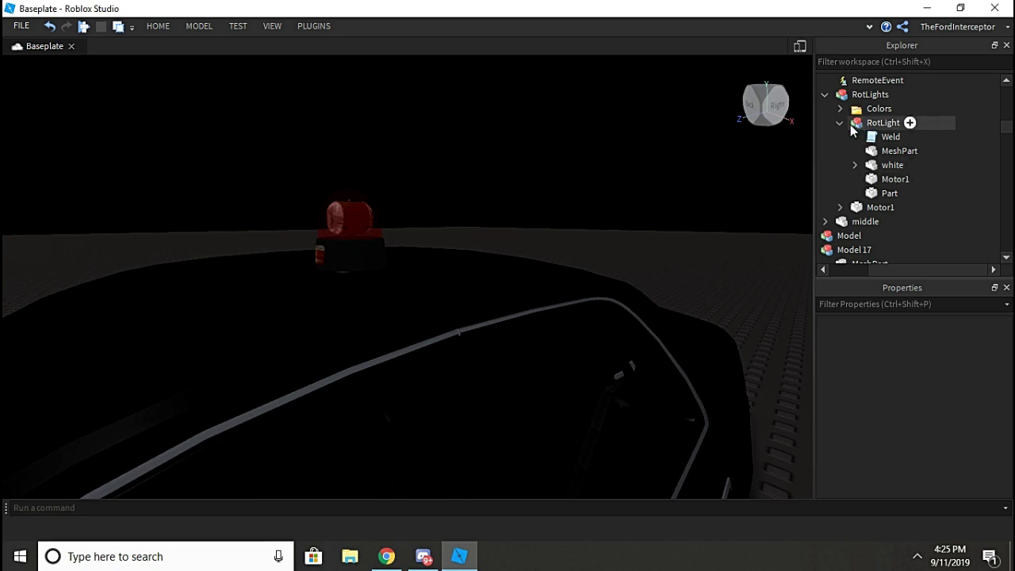
Collapse the RotLight model and select it together with the neighbouring Motor1, ready for moving.
left_click(834, 131)
left_click(849, 125)
left_click(838, 122)
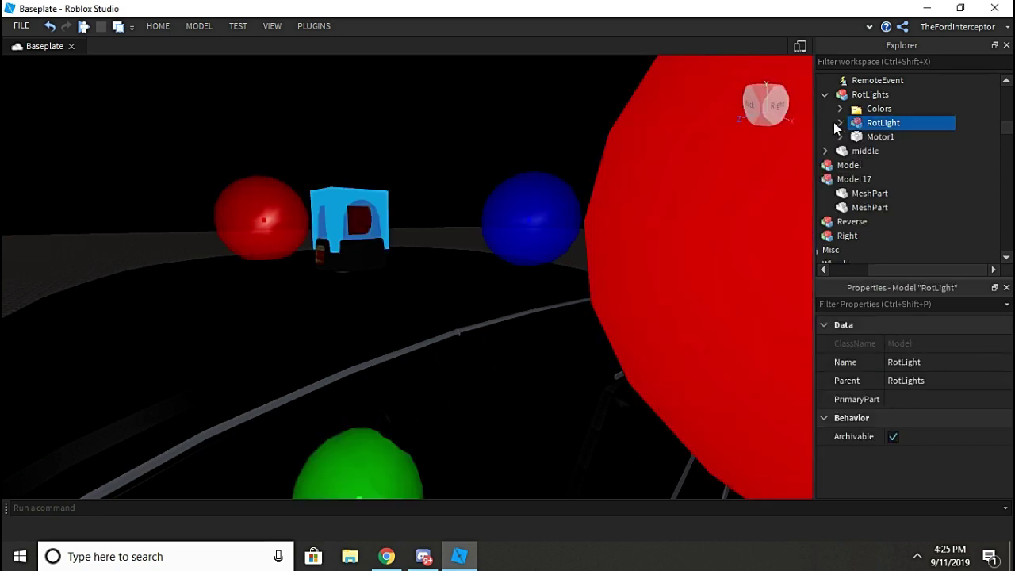
left_click(878, 137, "ctrl")
left_click(158, 26)
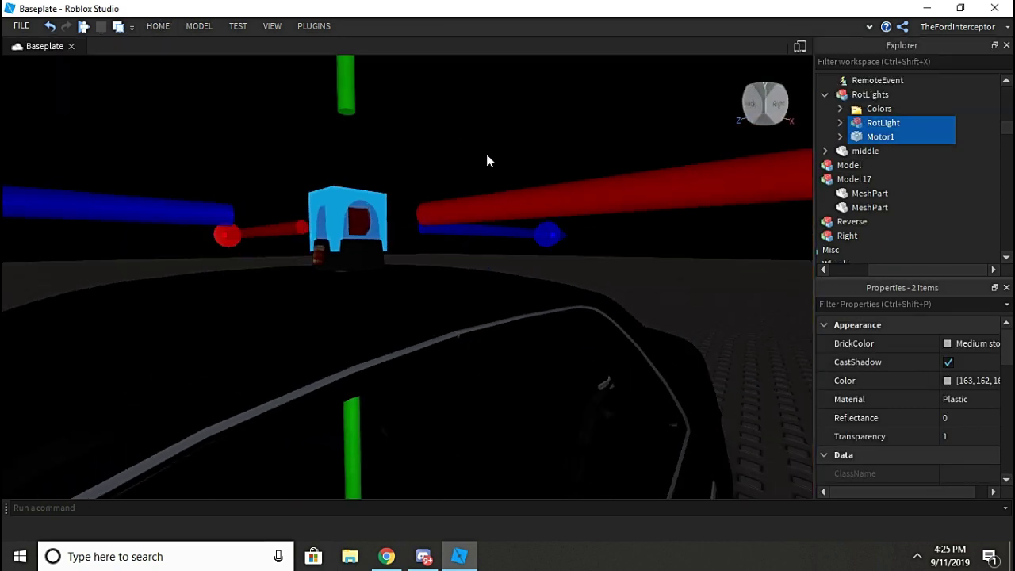
Try to lower the selected RotLight model and Motor1 toward the car roof.
right_click_drag(486, 154, 490, 152)
scroll(486, 154, "down", 2)
left_click_drag(363, 126, 365, 133)
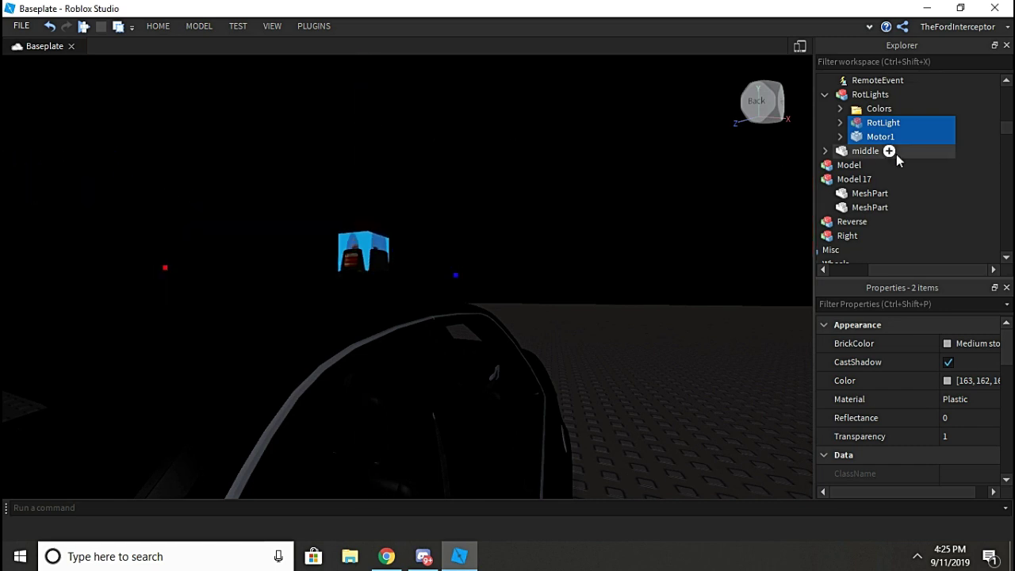
Add another beacon piece and the Lighting service to the selection, and set Lighting's ClockTime to 14.
scroll(896, 159, "down", 1)
left_click(895, 136, "ctrl")
scroll(897, 185, "down", 10)
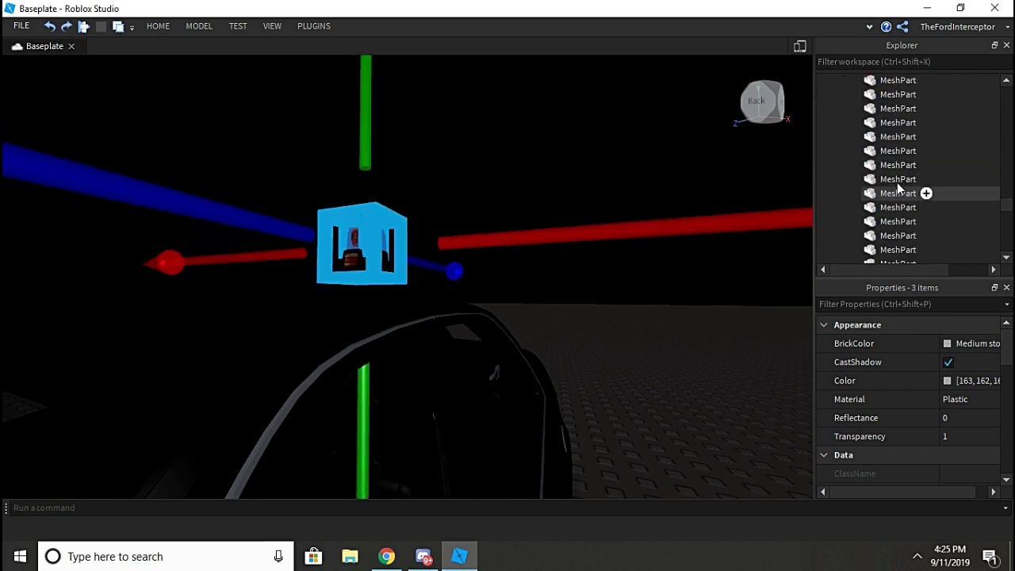
scroll(897, 171, "down", 5)
scroll(883, 142, "up", 2)
left_click(866, 151, "ctrl")
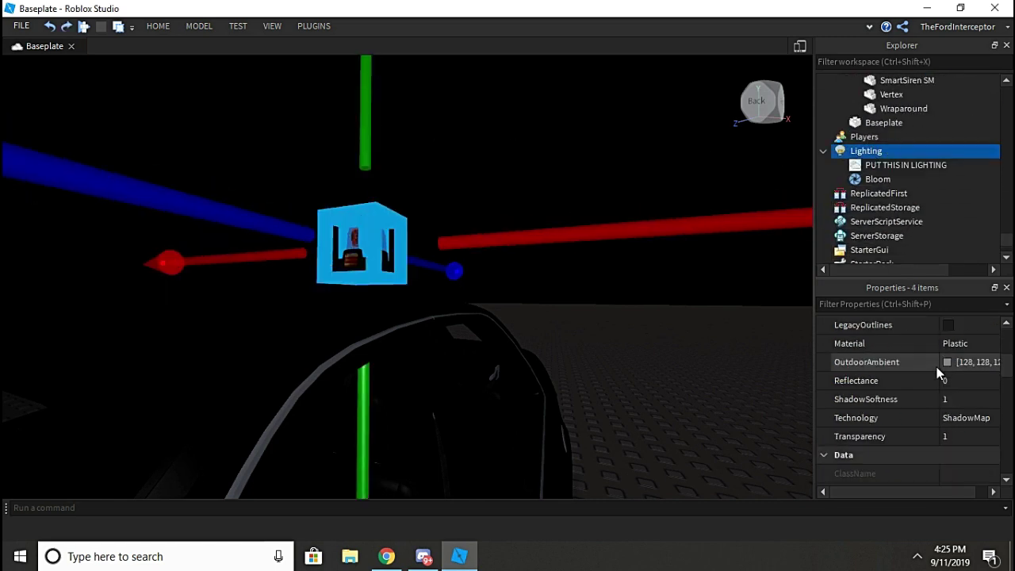
scroll(940, 377, "down", 2)
left_click(955, 381)
type("14")
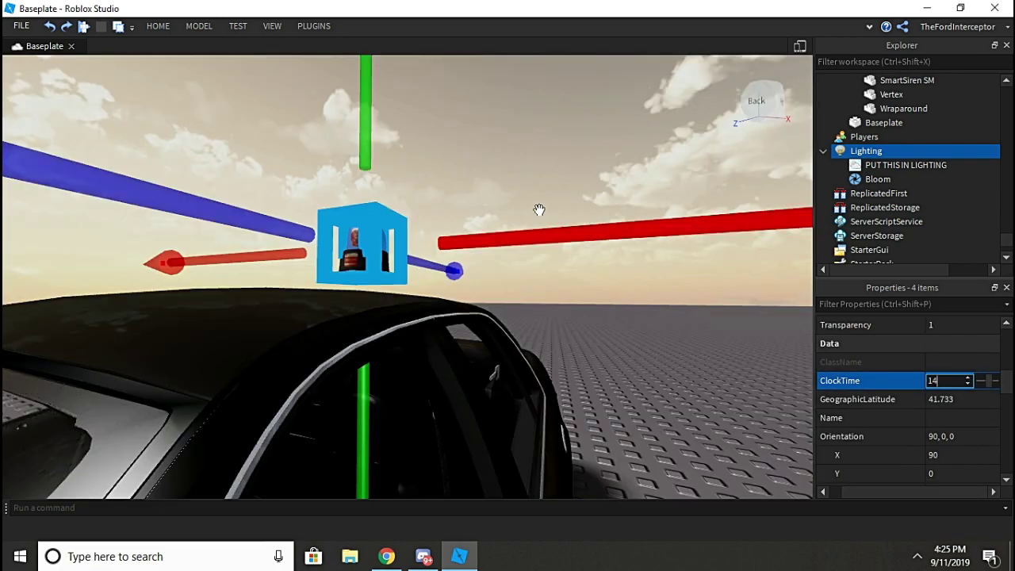
Lower the whole selected beacon assembly onto the surface of the car's roof.
right_click_drag(538, 208, 488, 111)
scroll(488, 110, "up", 1)
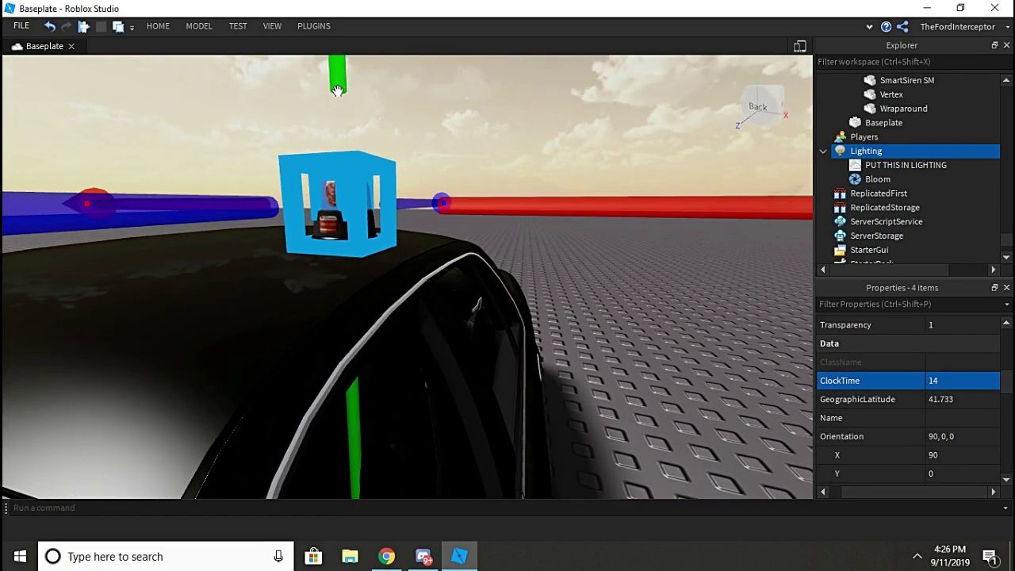
left_click_drag(337, 93, 357, 134)
Tilt the beacon assembly sideways to match the slope of the car's roof edge.
left_click(157, 25)
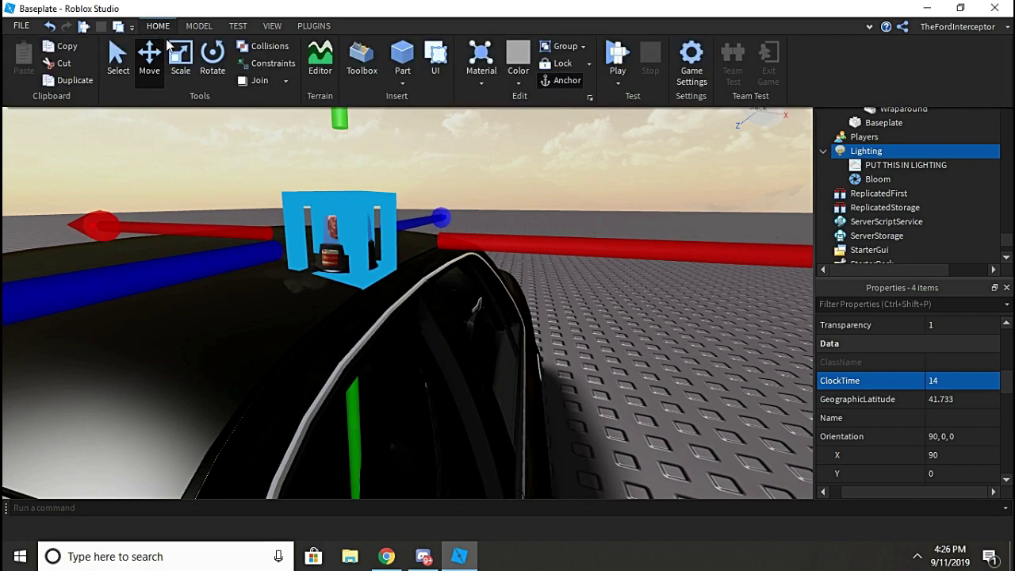
left_click(211, 49)
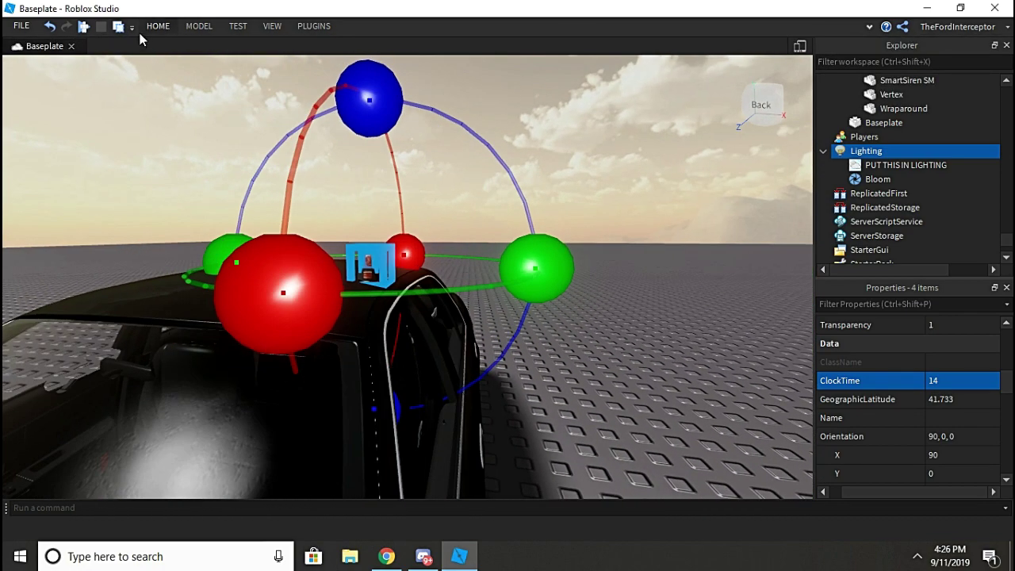
left_click(191, 33)
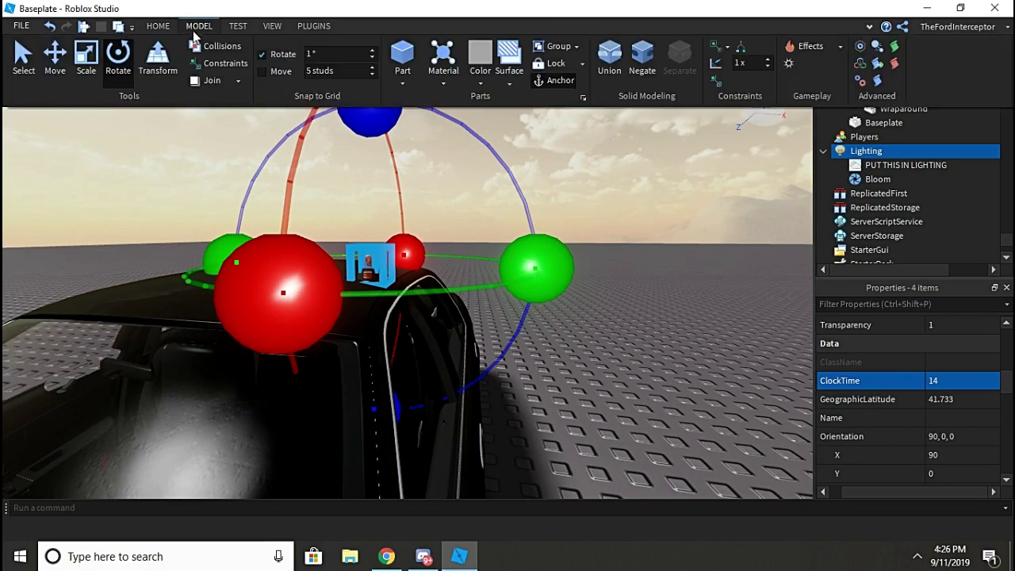
right_click_drag(660, 235, 662, 236)
key("w")
left_click_drag(389, 72, 425, 91)
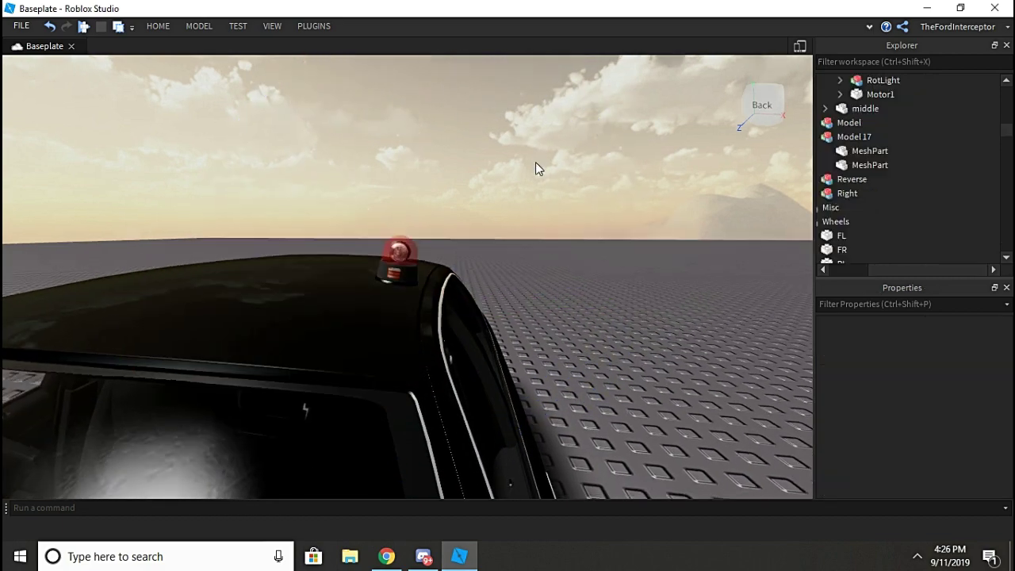
Check the beacon's fit on the roof and select Model 17 together with RotLight and Motor1 for moving.
scroll(536, 163, "up", 3)
scroll(535, 168, "down", 10)
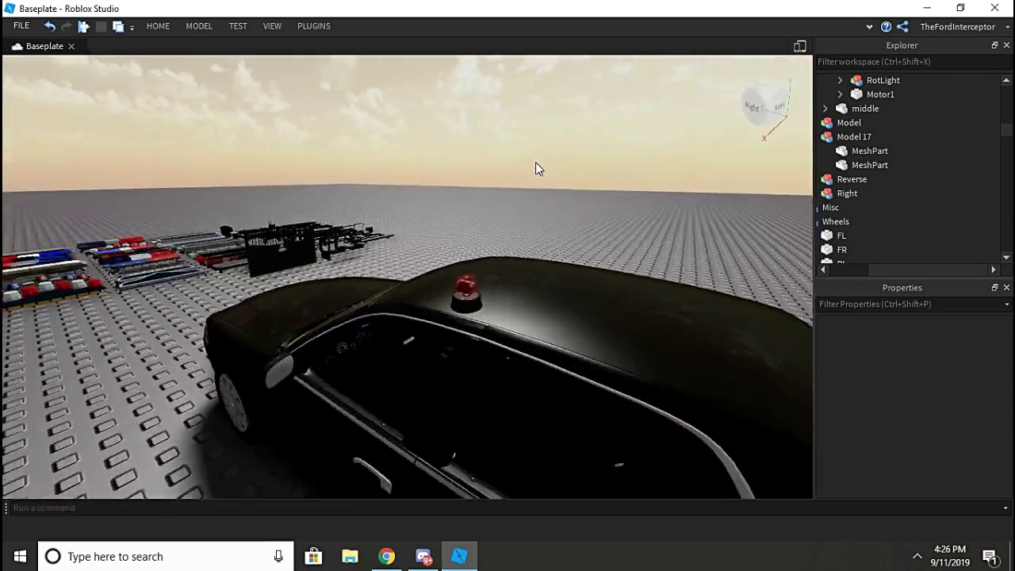
right_click_drag(535, 163, 536, 163)
key("s")
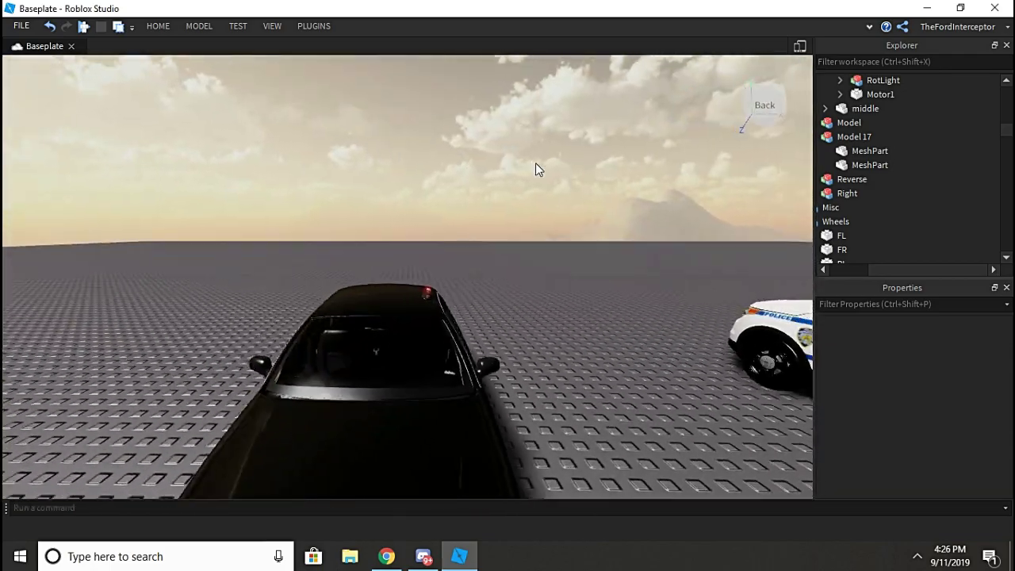
key("w")
left_click(861, 138)
scroll(861, 139, "up", 1)
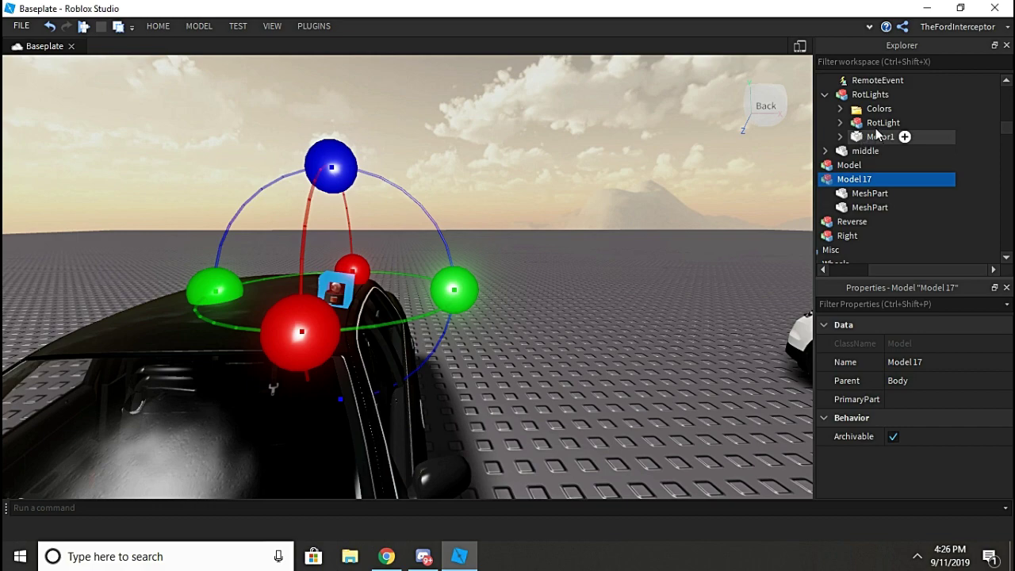
left_click(880, 123, "ctrl")
left_click(879, 136, "ctrl")
left_click(165, 30)
left_click(150, 57)
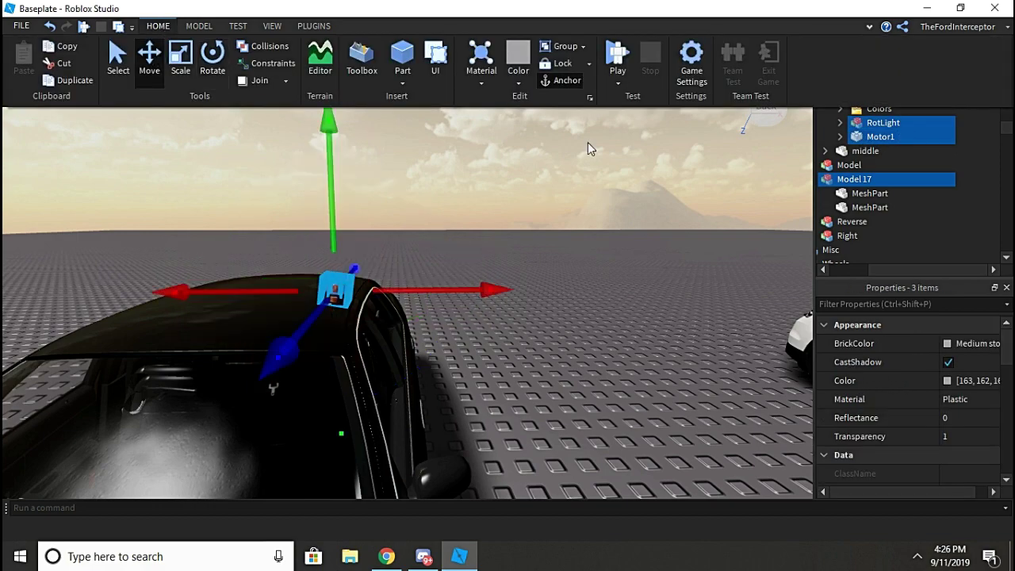
Slide the selected beacon assembly slightly along the car's length on the roof.
right_click_drag(650, 182, 650, 187)
key("w")
key("s")
scroll(650, 187, "down", 3)
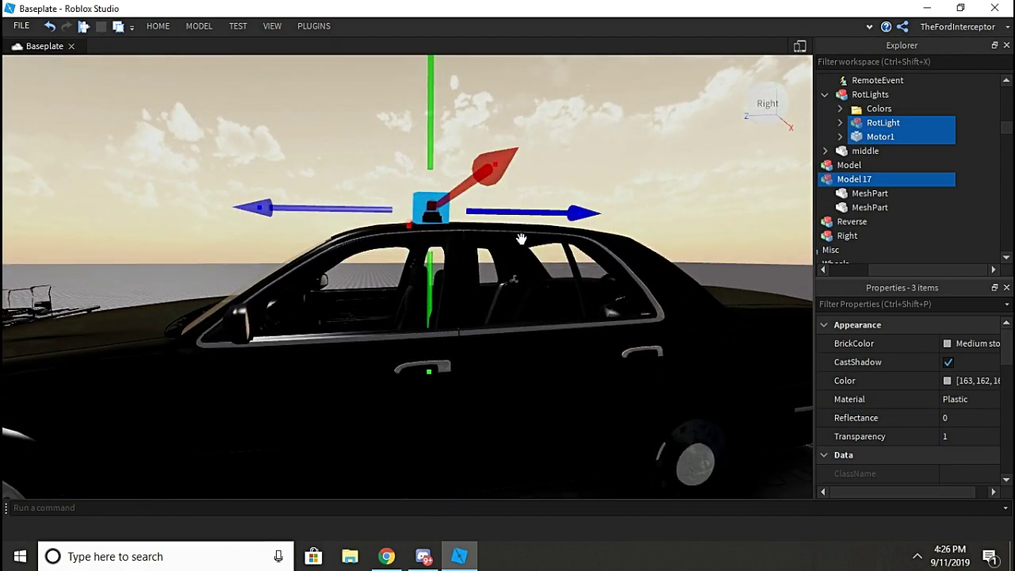
right_click_drag(458, 222, 457, 221)
left_click_drag(676, 249, 656, 250)
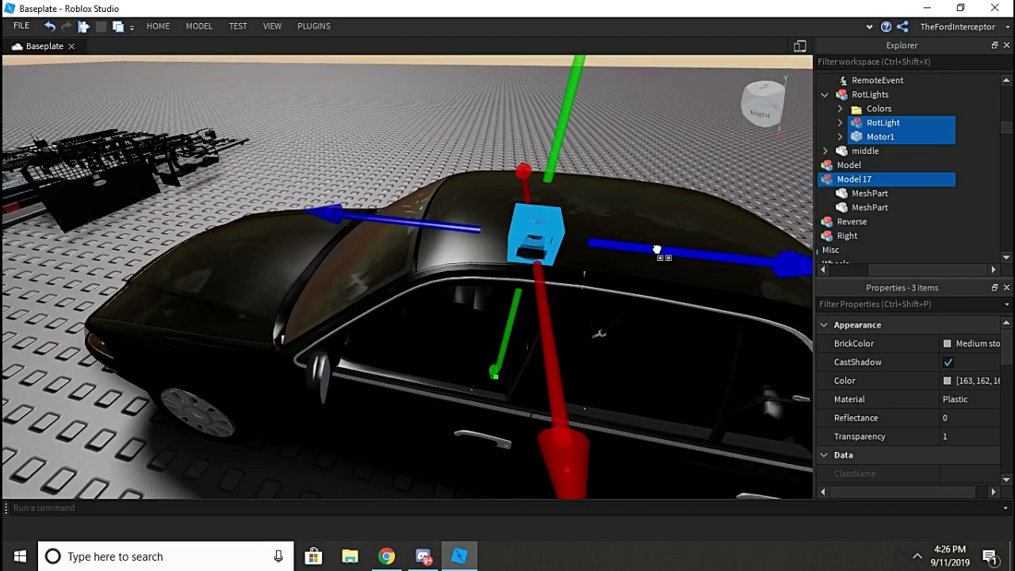
key("f")
Lower the beacon assembly slightly so its base sits on the roof surface.
right_click_drag(645, 242, 645, 242)
scroll(566, 202, "down", 2)
right_click_drag(566, 202, 566, 202)
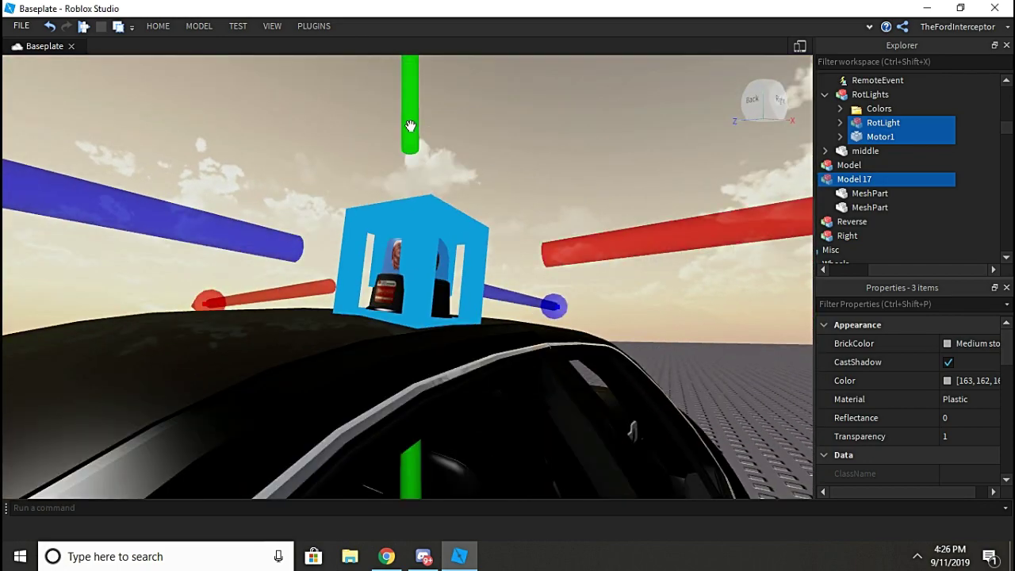
left_click_drag(410, 125, 417, 132)
right_click_drag(435, 139, 434, 139)
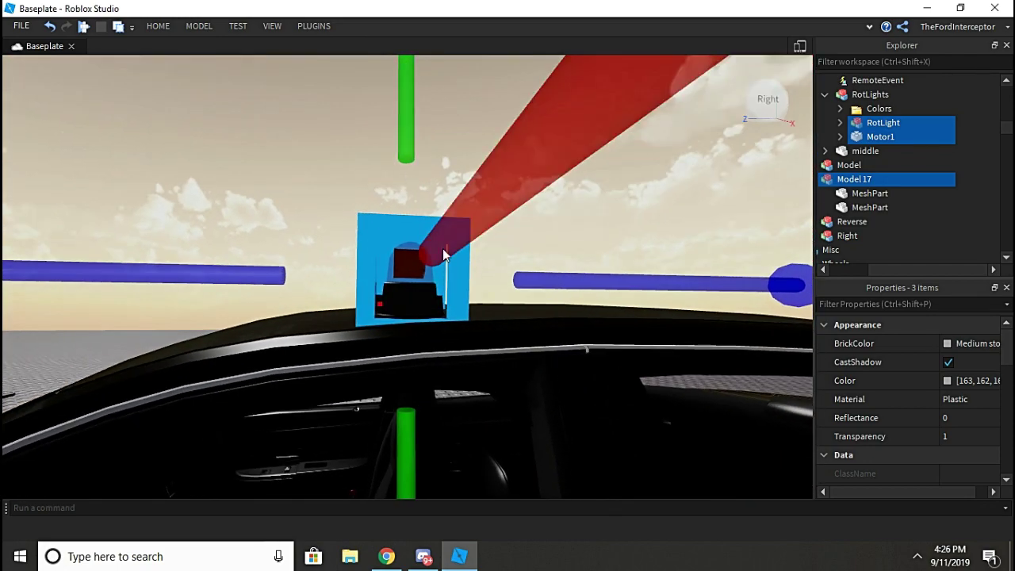
Examine the beacon's seating on the roof up close and from the front of the whole car.
right_click_drag(444, 255, 444, 254)
left_click(603, 122)
right_click_drag(603, 121, 602, 121)
scroll(604, 161, "down", 6)
left_click(428, 295)
key("f")
right_click_drag(455, 256, 455, 256)
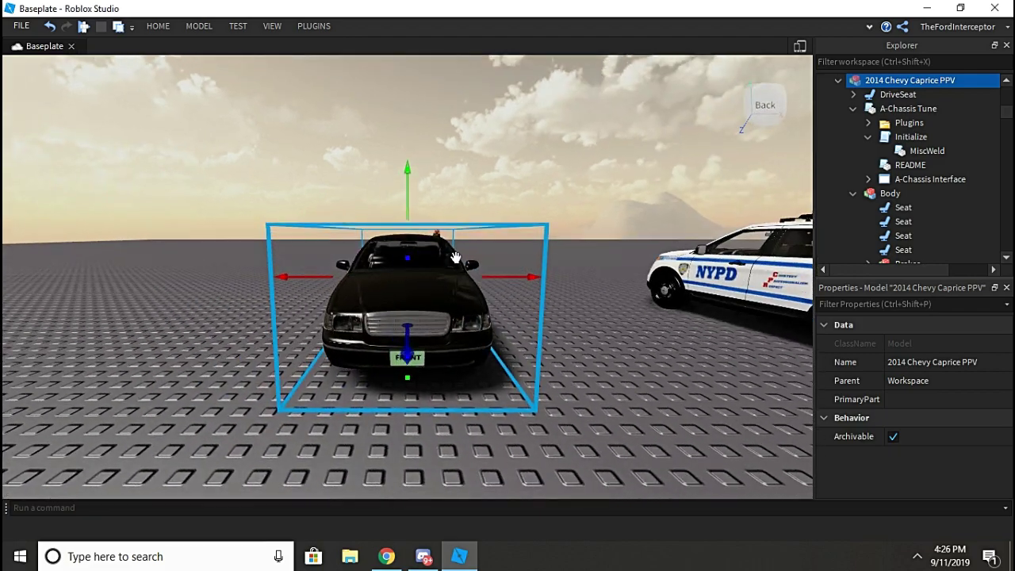
left_click(530, 129)
right_click_drag(530, 129, 529, 130)
Try a different BrickColor on the front grille's frame mesh and undo it.
scroll(530, 129, "up", 3)
scroll(529, 129, "up", 3)
scroll(530, 129, "down", 5)
scroll(529, 148, "up", 5)
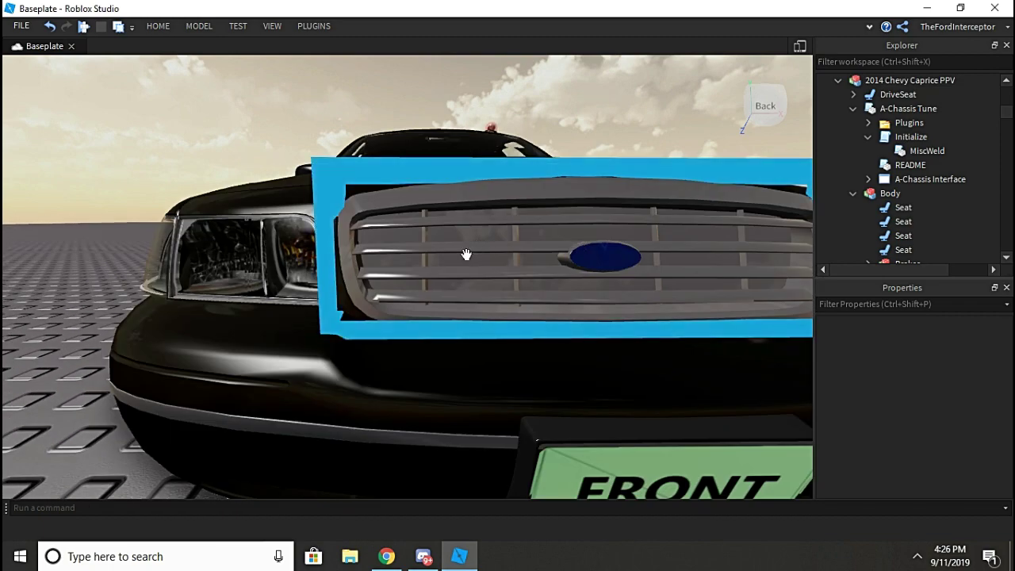
left_click(466, 253)
scroll(951, 190, "down", 2)
left_click(942, 193)
left_click(946, 168)
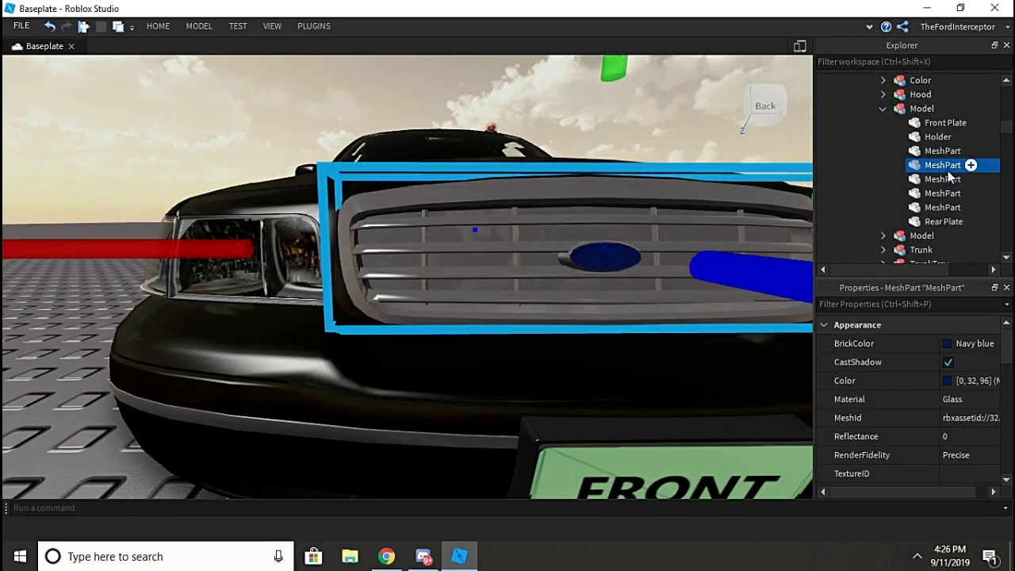
left_click(981, 345)
left_click(981, 345)
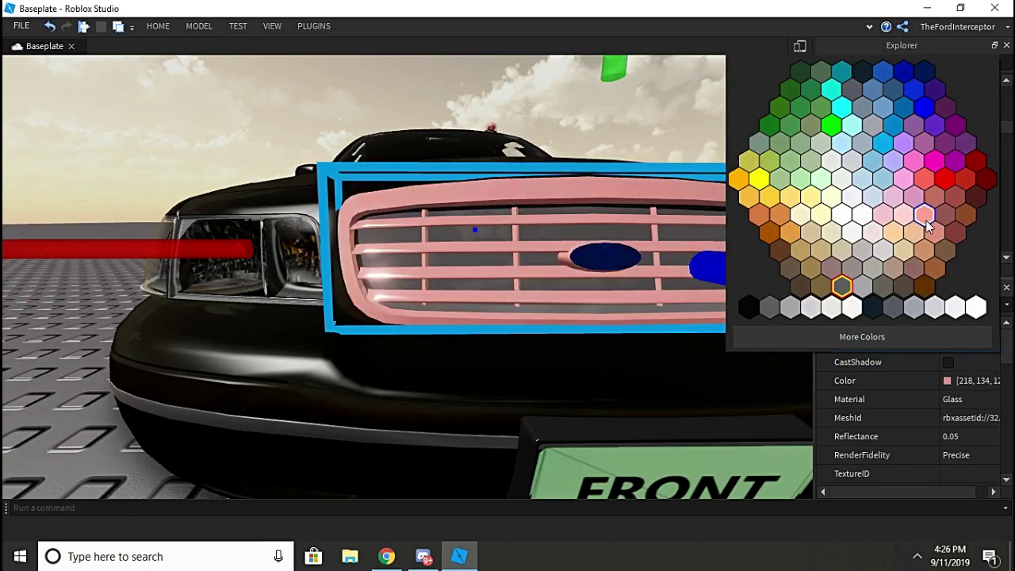
left_click(872, 227)
key("ctrl+z")
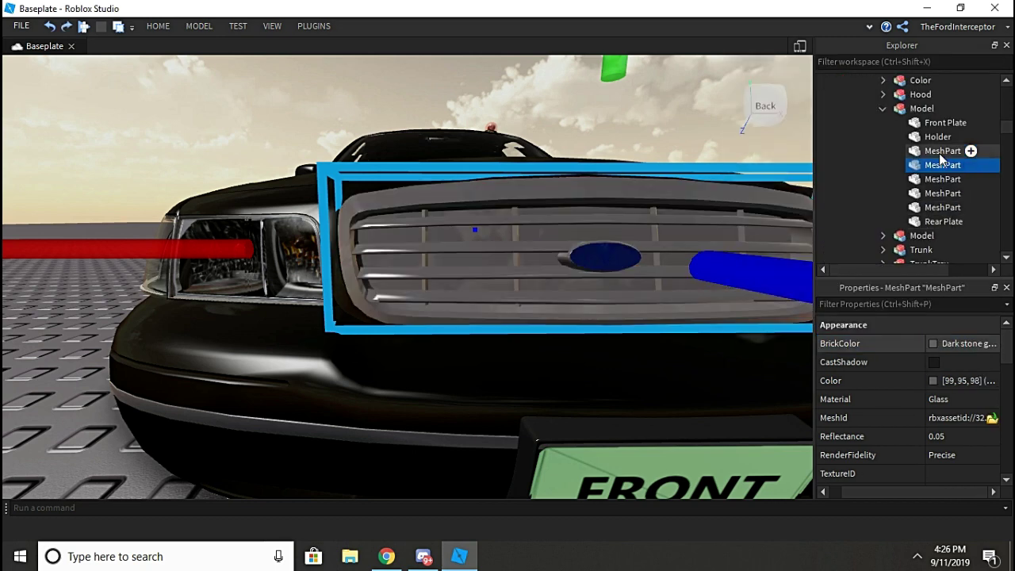
Recolour the mesh panel behind the front grille's slats black.
left_click(941, 153)
left_click(884, 179)
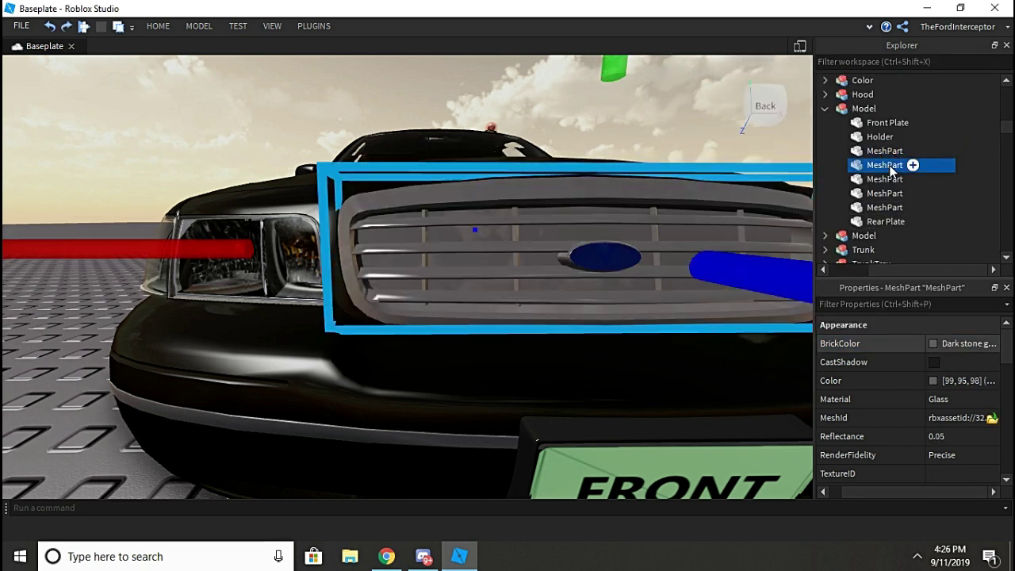
left_click(925, 341)
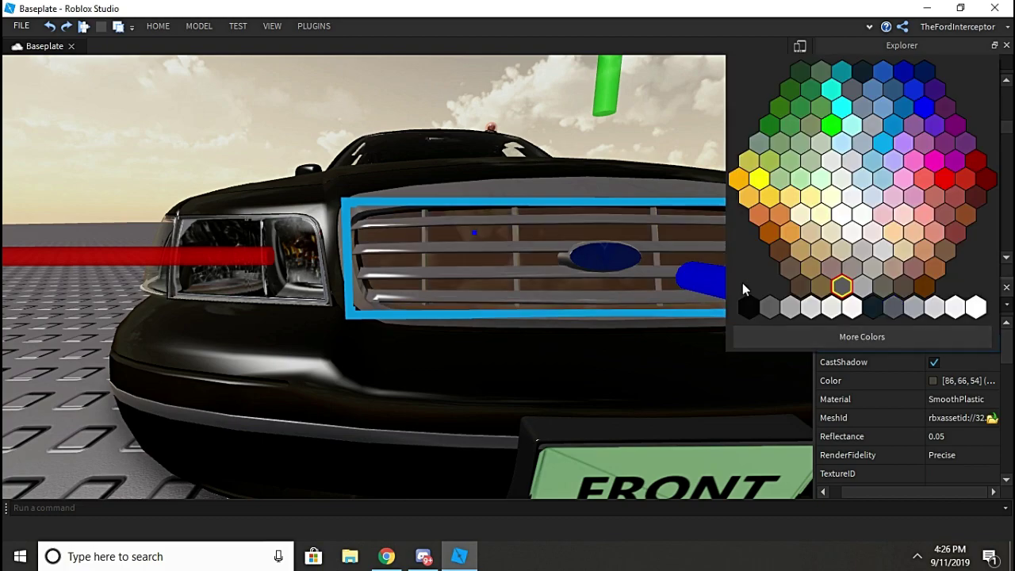
left_click(747, 305)
scroll(686, 88, "down", 3)
left_click(686, 88)
Examine the car's front end and the roof beacon from several angles and distances.
right_click_drag(686, 88, 680, 88)
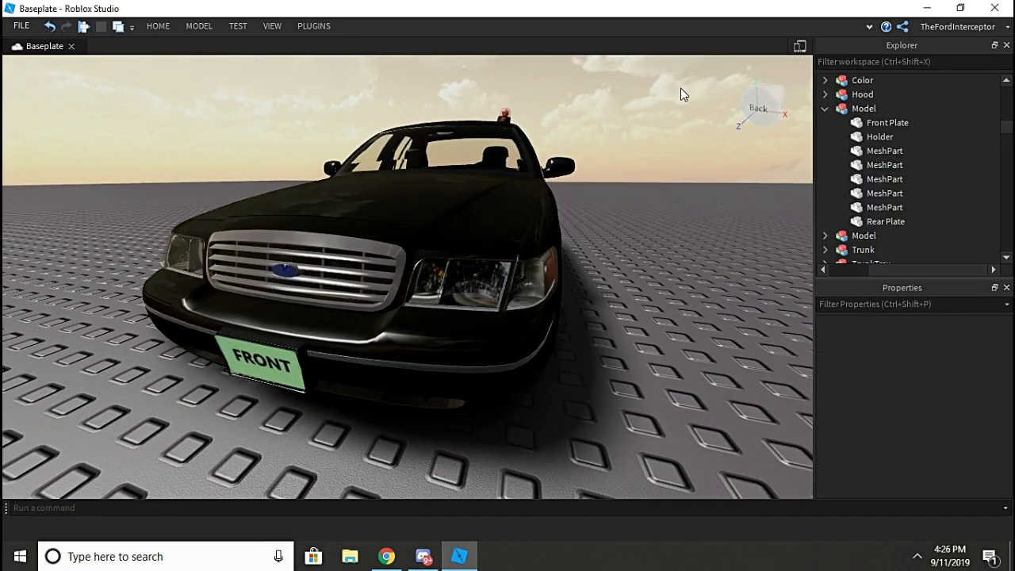
scroll(681, 88, "up", 1)
right_click_drag(730, 166, 727, 166)
scroll(728, 167, "down", 3)
left_click(536, 246)
scroll(536, 245, "down", 2)
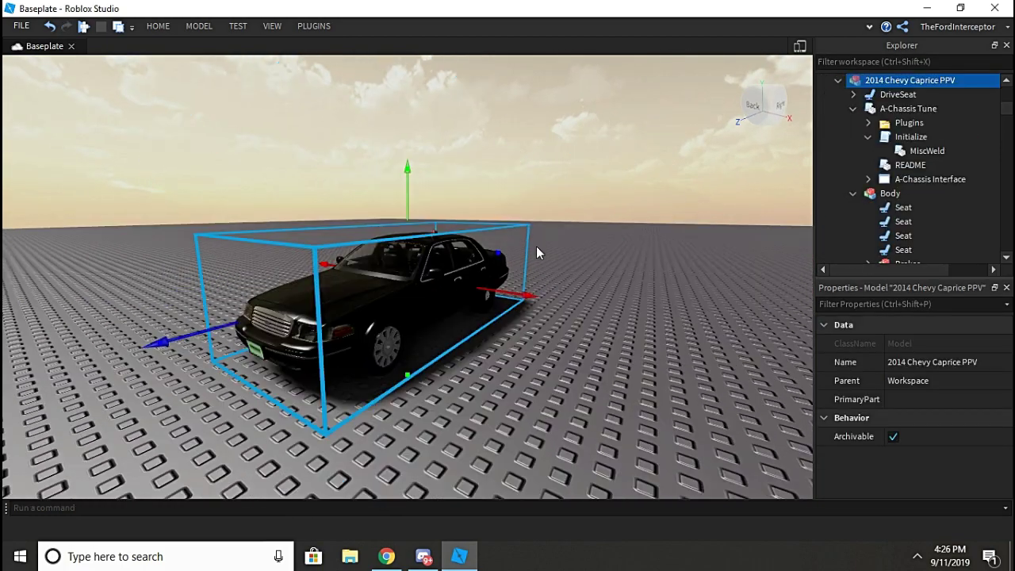
right_click_drag(584, 184, 580, 192)
scroll(581, 193, "up", 3)
scroll(580, 193, "up", 3)
scroll(468, 246, "down", 1)
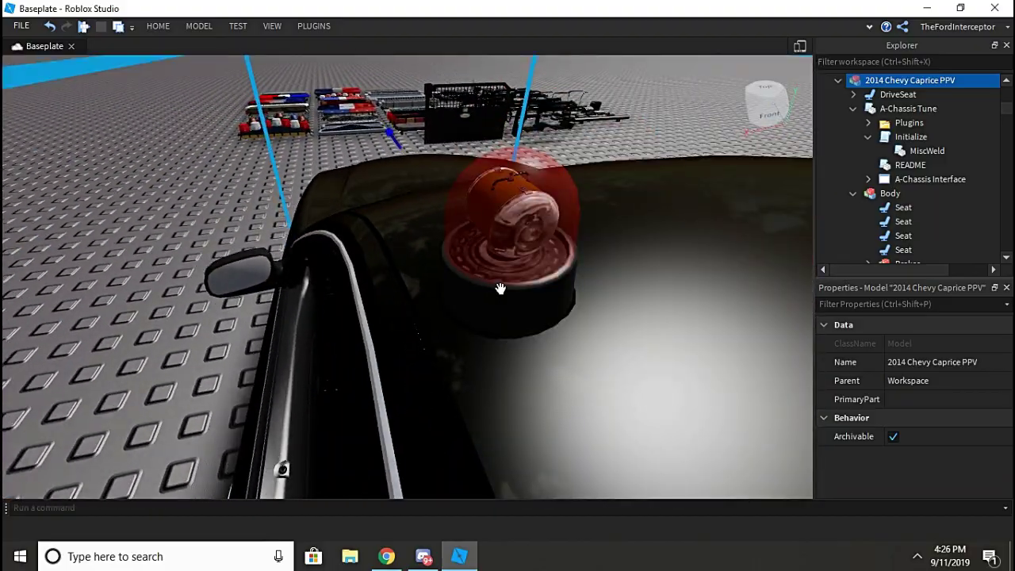
right_click_drag(516, 288, 518, 289)
right_click_drag(576, 165, 576, 166)
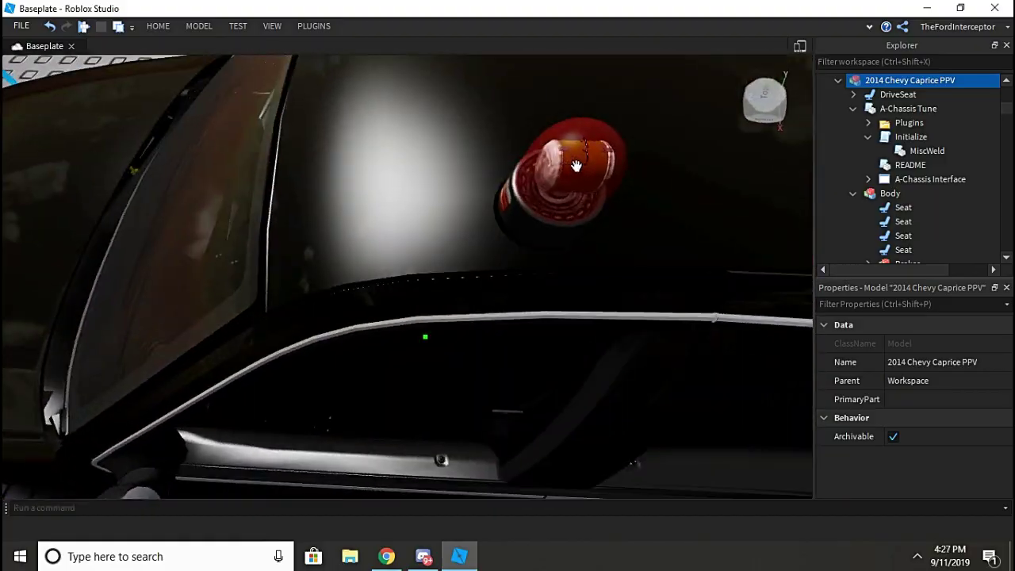
key("f")
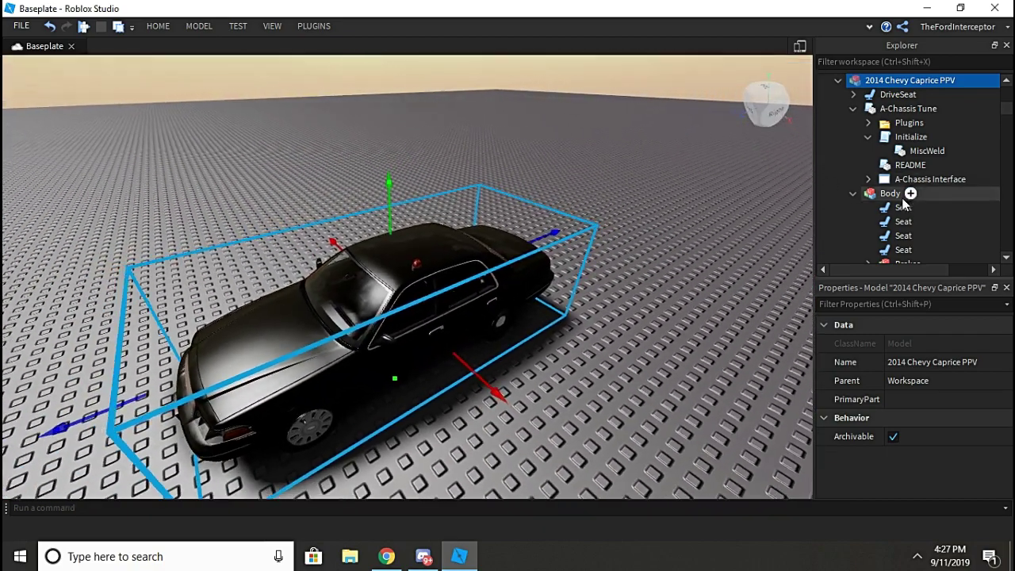
Open the Lightbar's G1/G2 script and duplicate the i.white.SpotLight.Enabled = true line directly below itself.
scroll(874, 197, "down", 4)
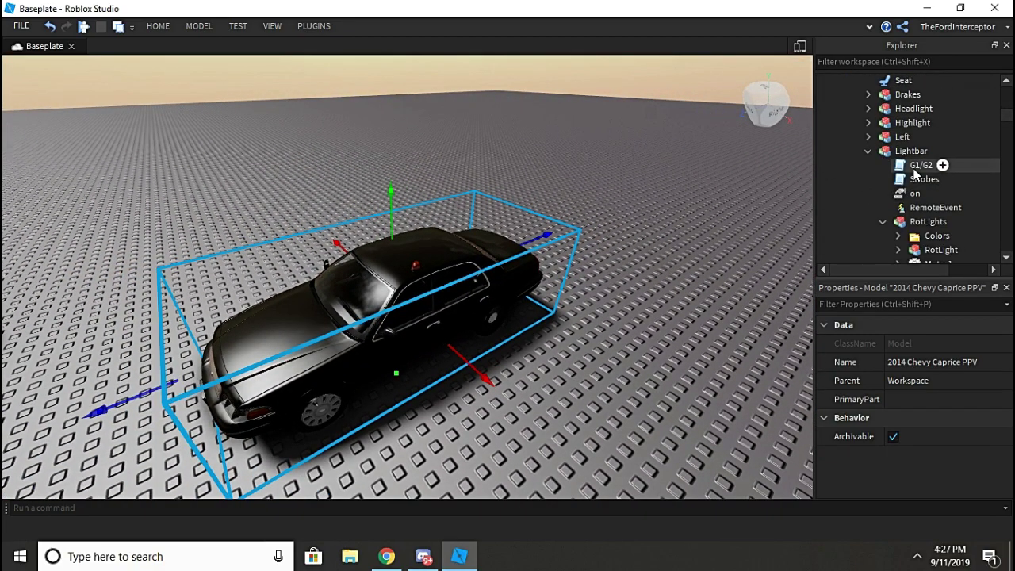
double_click(918, 165)
scroll(443, 271, "down", 1)
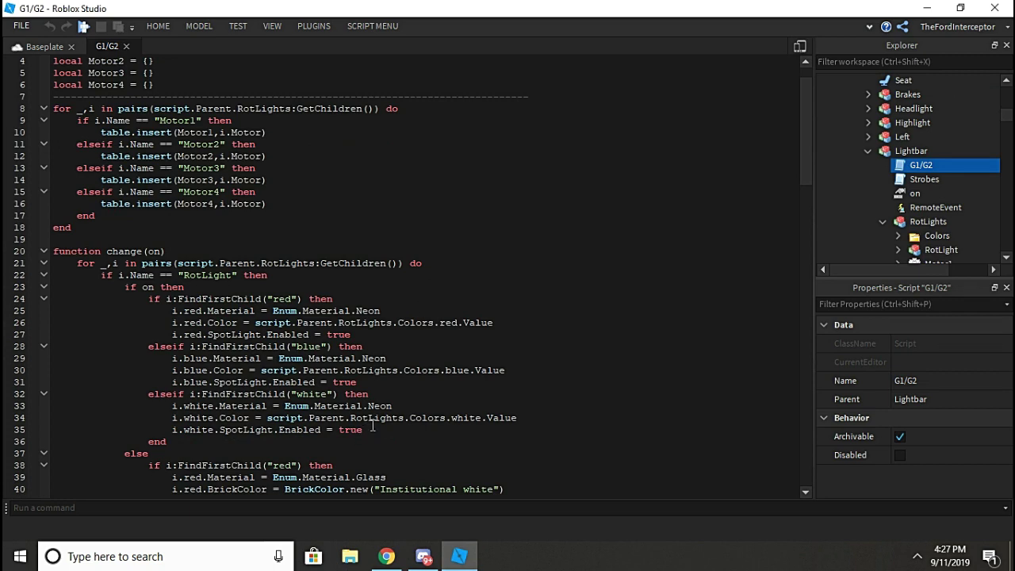
scroll(377, 416, "down", 2)
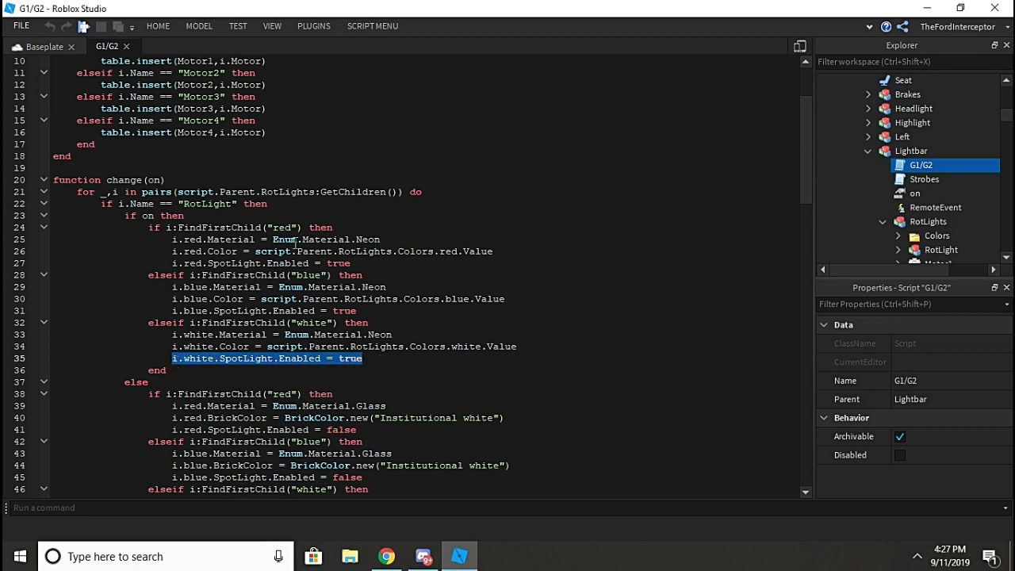
key("End")
key("Return")
Check the contents of the RotLight model and change the duplicated line to i.white.SpotLight1.Enabled = true.
scroll(963, 163, "down", 3)
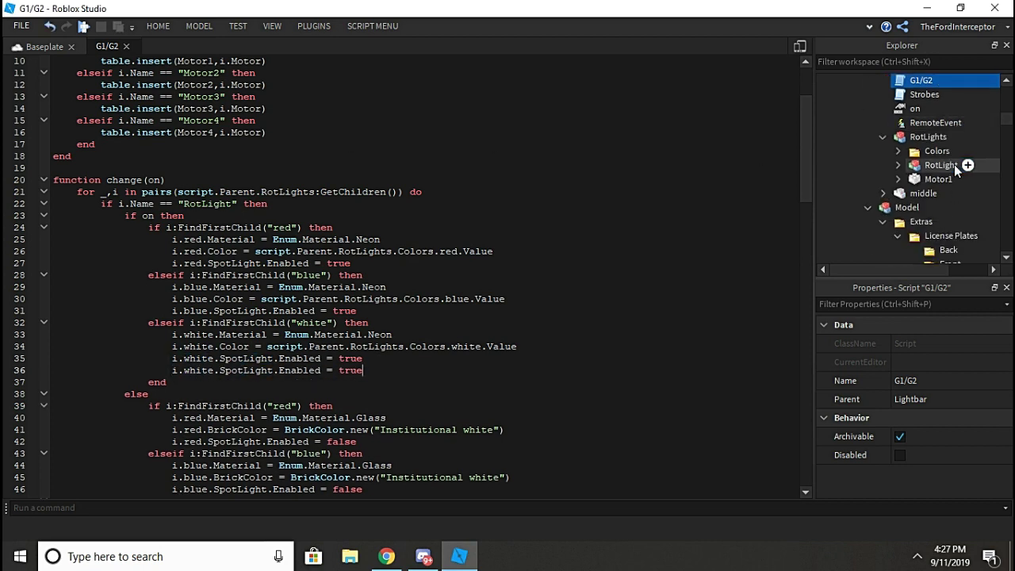
left_click(966, 123)
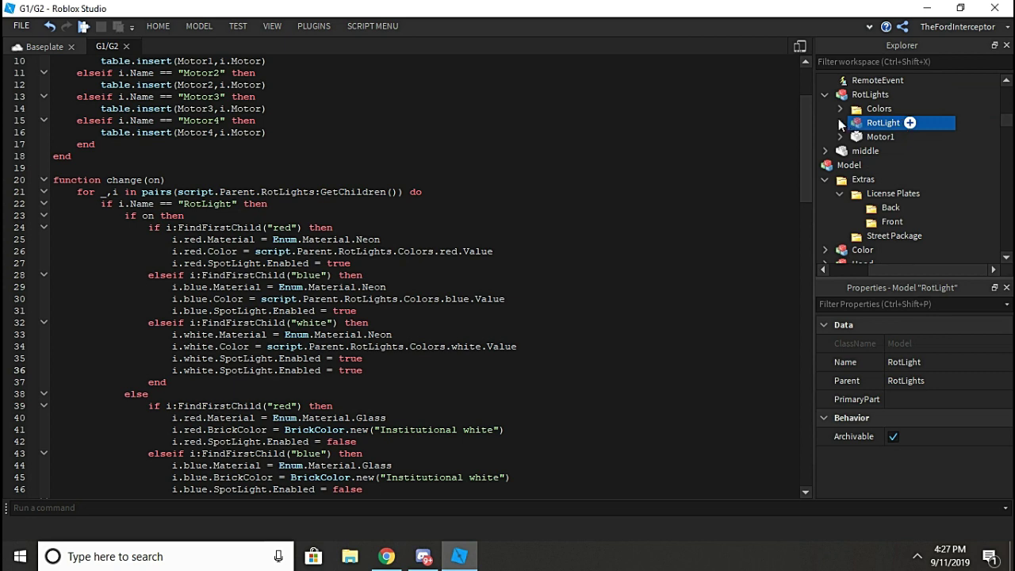
left_click(839, 122)
left_click(839, 123)
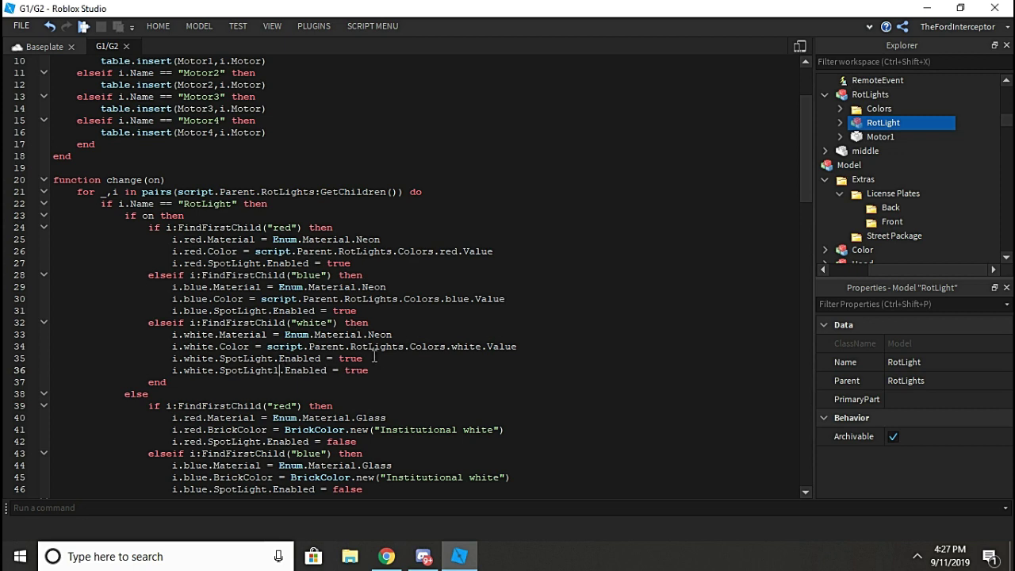
Add the line i.white.SpotLight1.Enabled = false below i.white.SpotLight.Enabled = false in the switched-off white branch.
left_click_drag(382, 367, 165, 360)
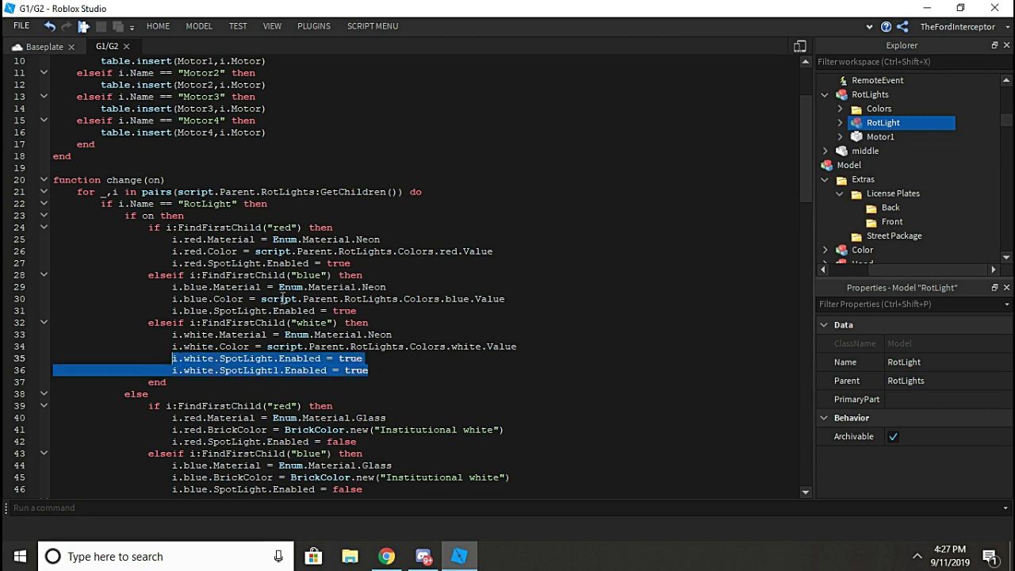
scroll(327, 279, "down", 4)
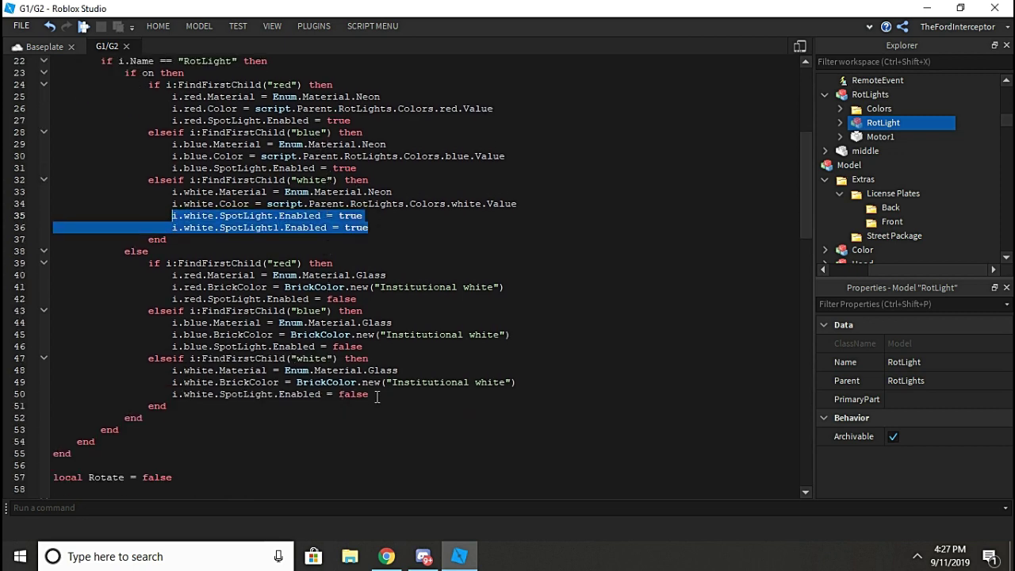
left_click_drag(377, 395, 173, 400)
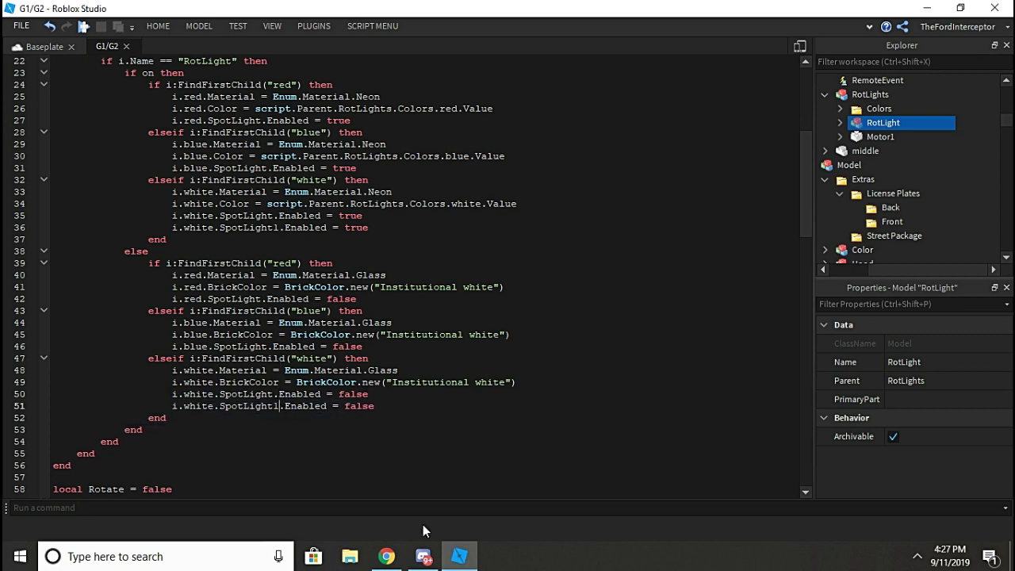
Review the remaining motor and material code down to the end of the G1/G2 script.
scroll(390, 357, "down", 14)
scroll(344, 423, "down", 2)
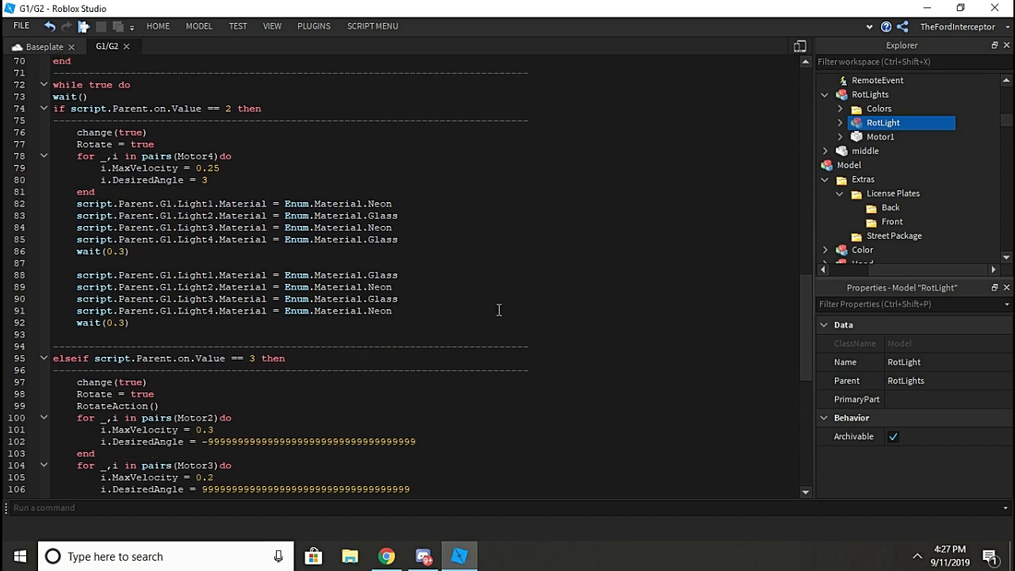
scroll(499, 309, "down", 12)
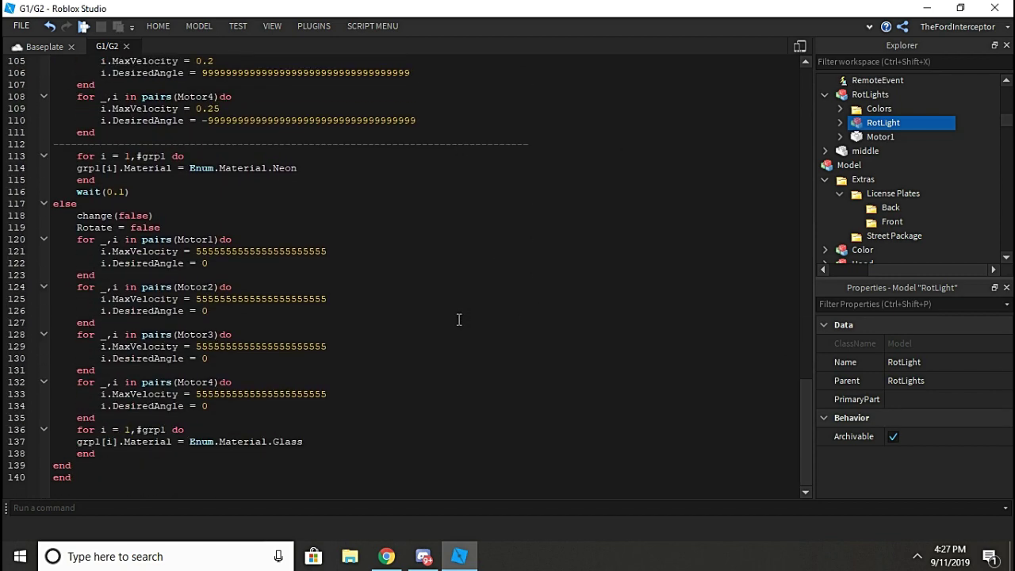
Delete the code from the RotateAction function through the end of the script.Parent.on.Value == 2 branch.
scroll(207, 399, "up", 10)
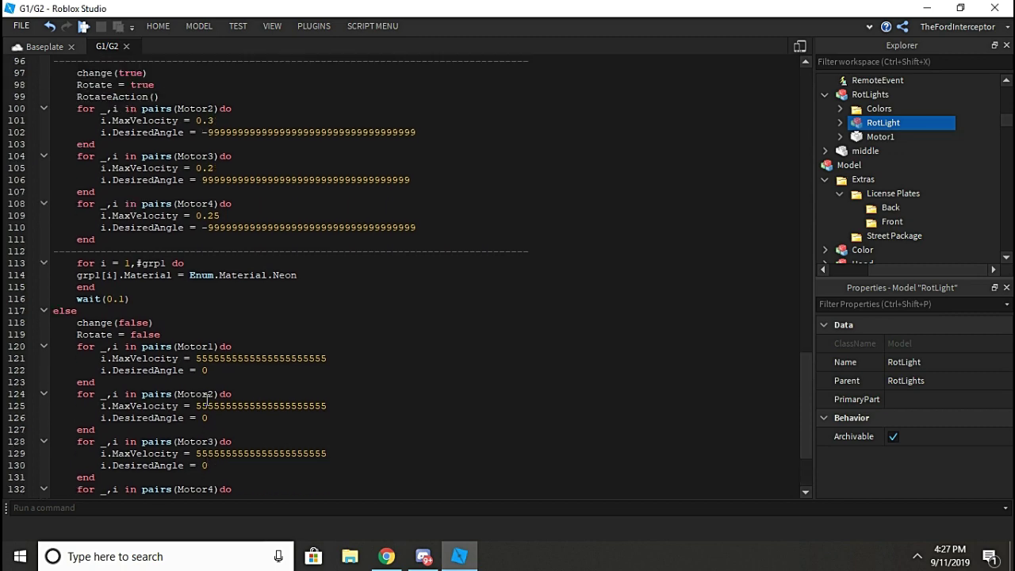
scroll(279, 286, "up", 1)
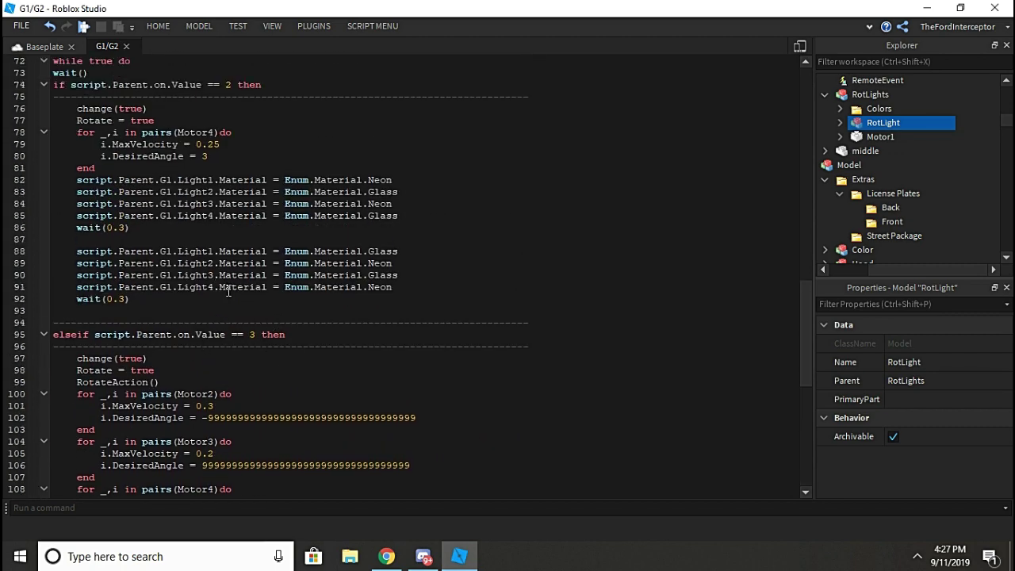
scroll(209, 298, "up", 1)
left_click_drag(157, 340, 9, 169)
scroll(191, 220, "up", 4)
scroll(198, 262, "up", 2)
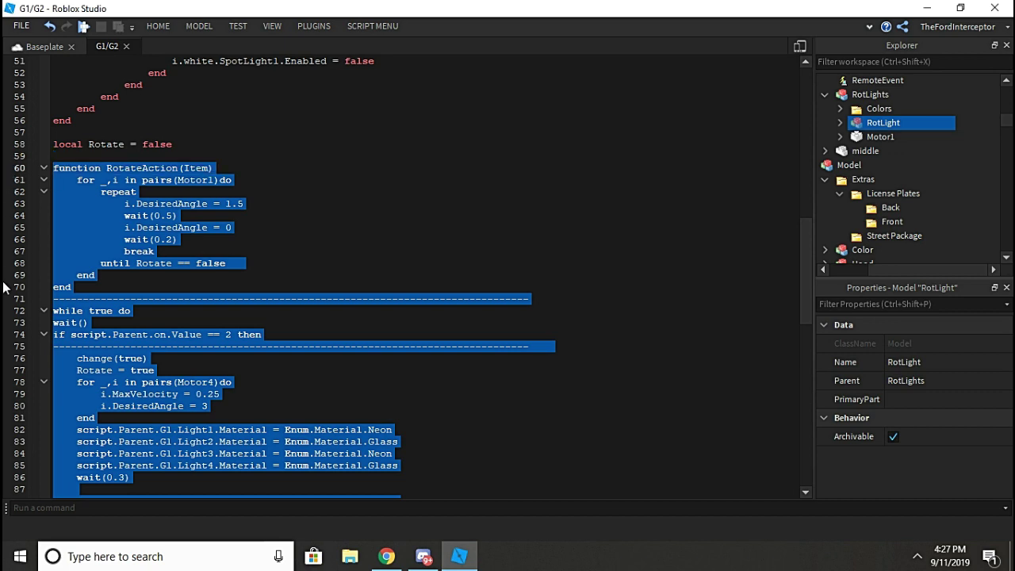
key("BackSpace")
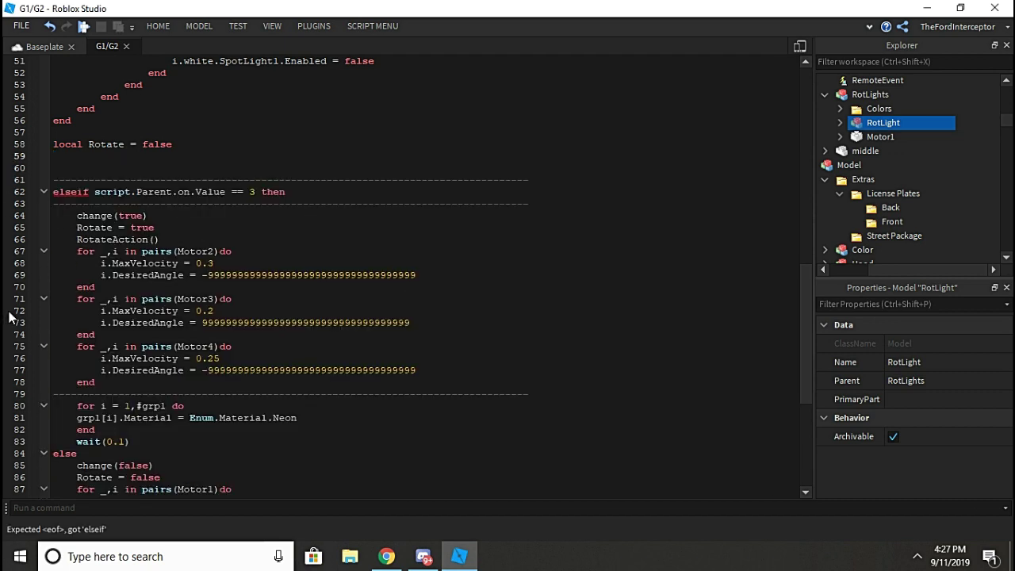
Remove the extra blank line and change elseif to if in the script.Parent.on.Value == 3 condition.
key("Delete")
key("Delete")
double_click(81, 179)
key("BackSpace")
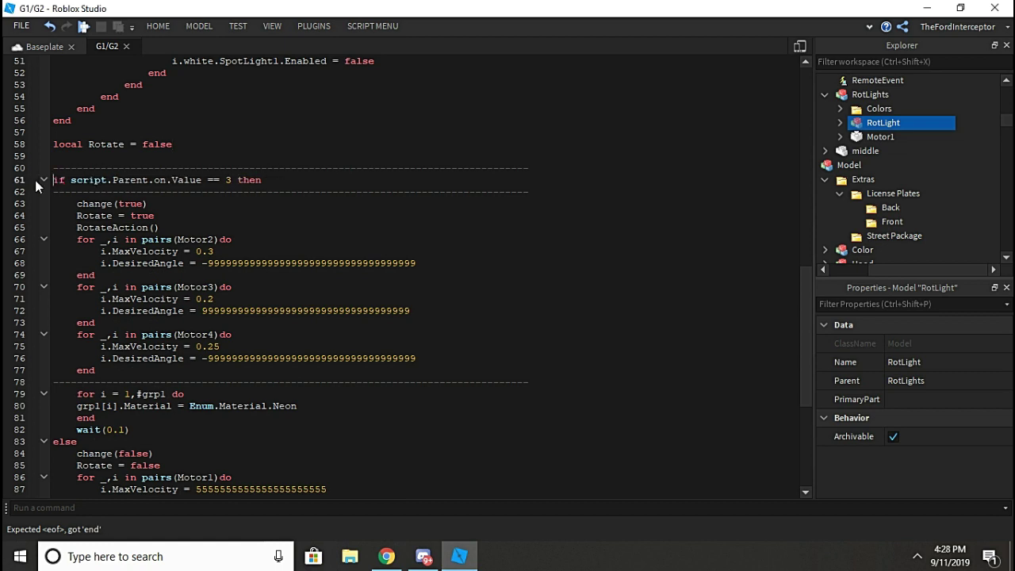
type("if")
Delete the RotateAction() call below Rotate = true in the on.Value == 3 branch.
left_click(163, 227)
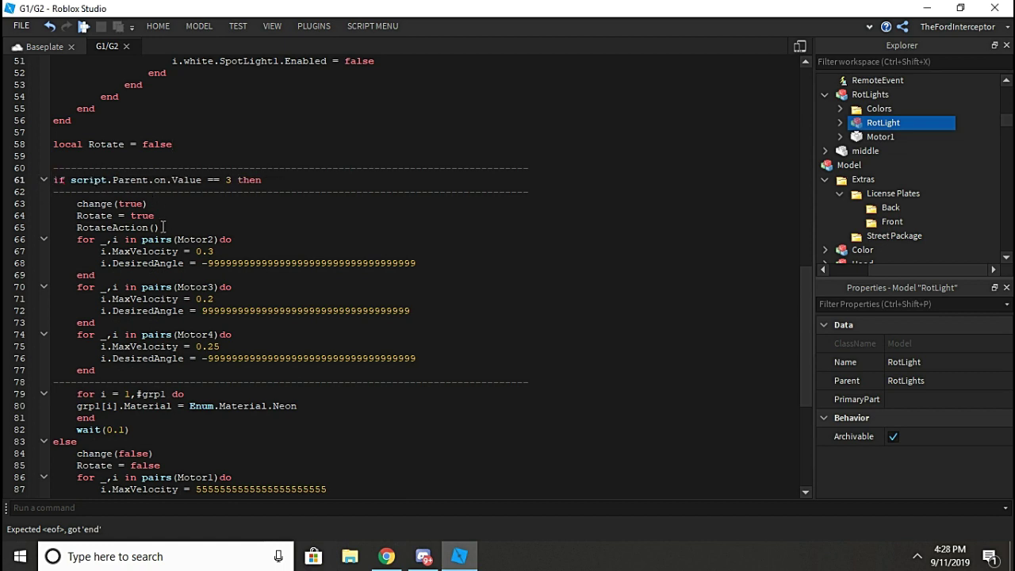
left_click(4, 227, "shift")
key("BackSpace")
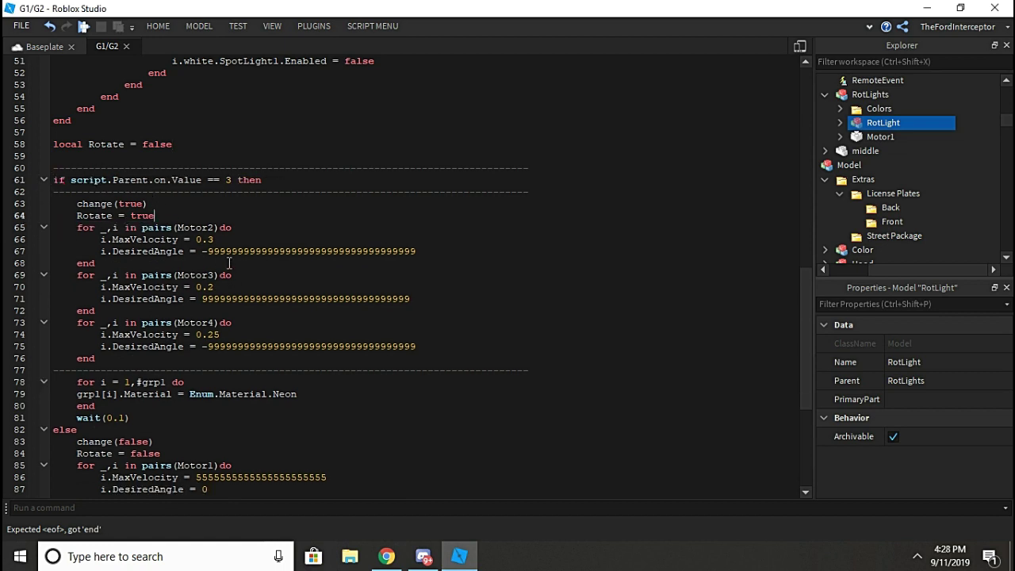
Delete the grp1 = script.Parent.G1:GetChildren() line at the start of the script, including its empty line.
scroll(237, 261, "up", 10)
scroll(244, 246, "up", 7)
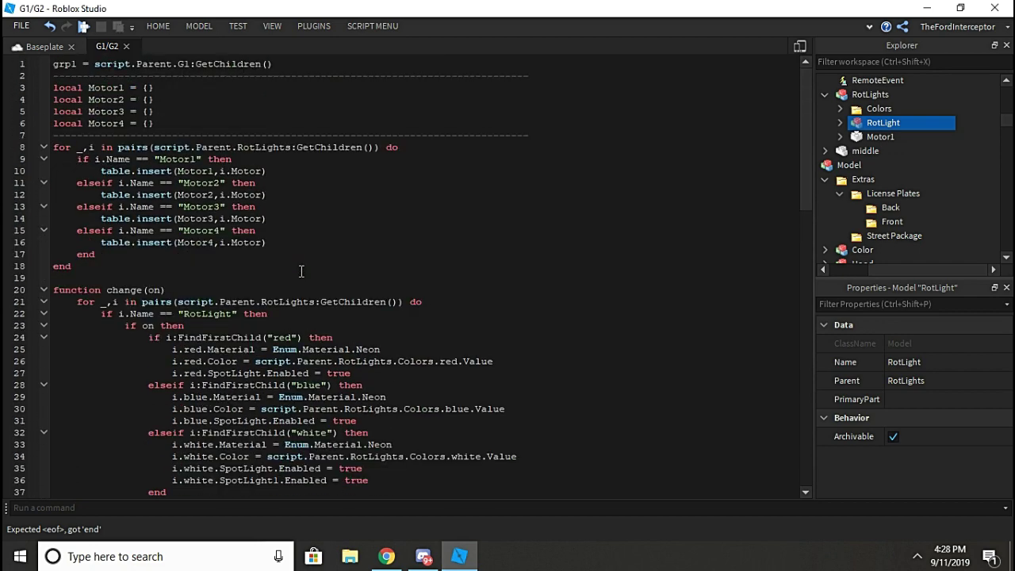
scroll(294, 399, "down", 18)
scroll(327, 333, "up", 18)
left_click_drag(282, 64, 32, 63)
key("BackSpace")
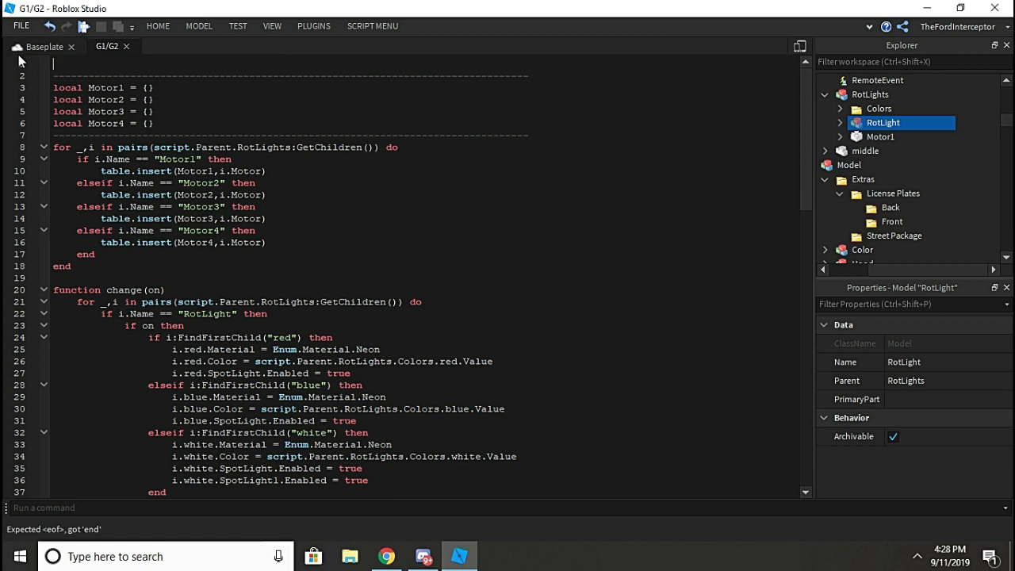
key("BackSpace")
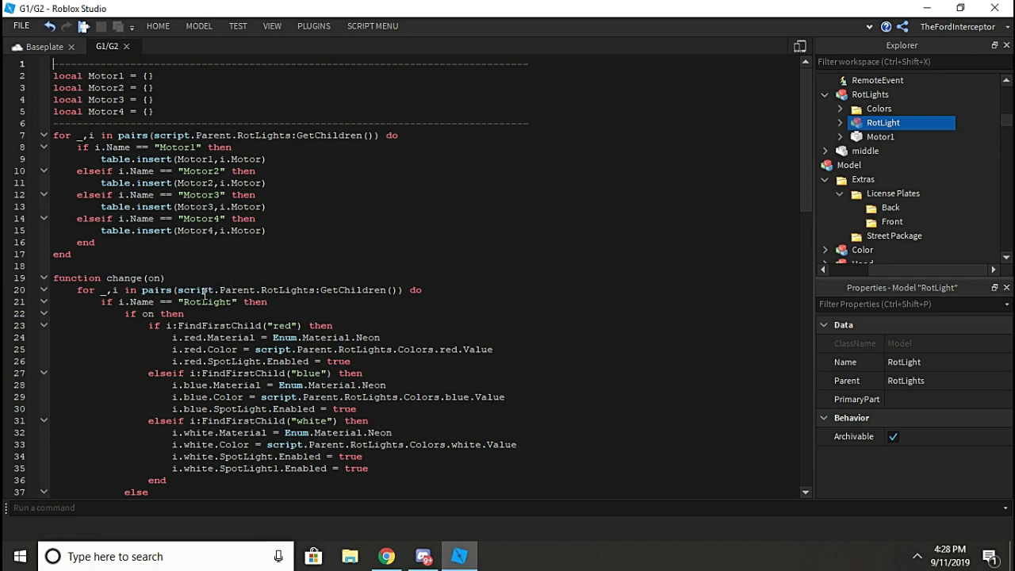
Check the closing end statements against the remaining if/else block at the end of the script.
scroll(351, 324, "down", 20)
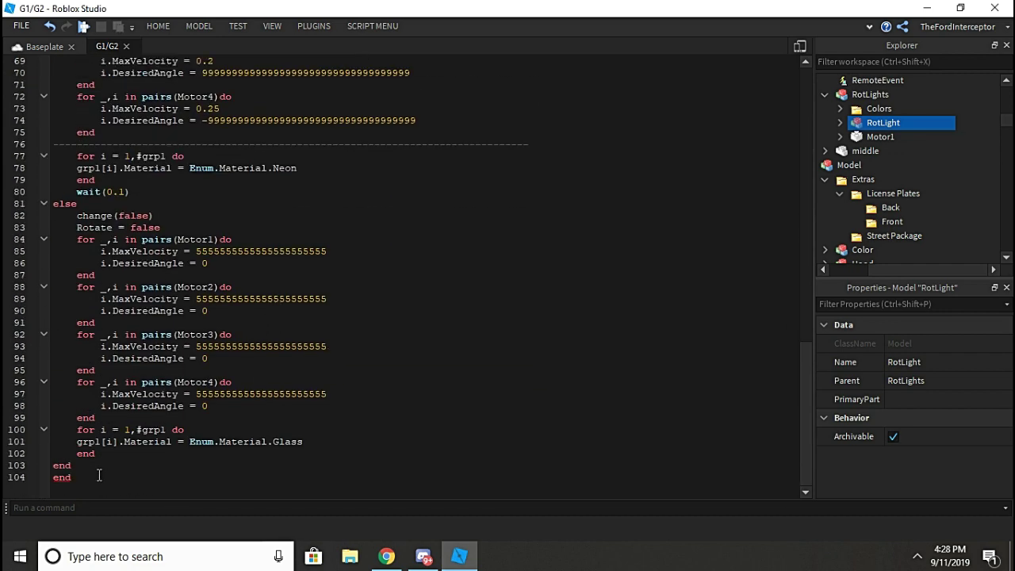
scroll(161, 397, "up", 12)
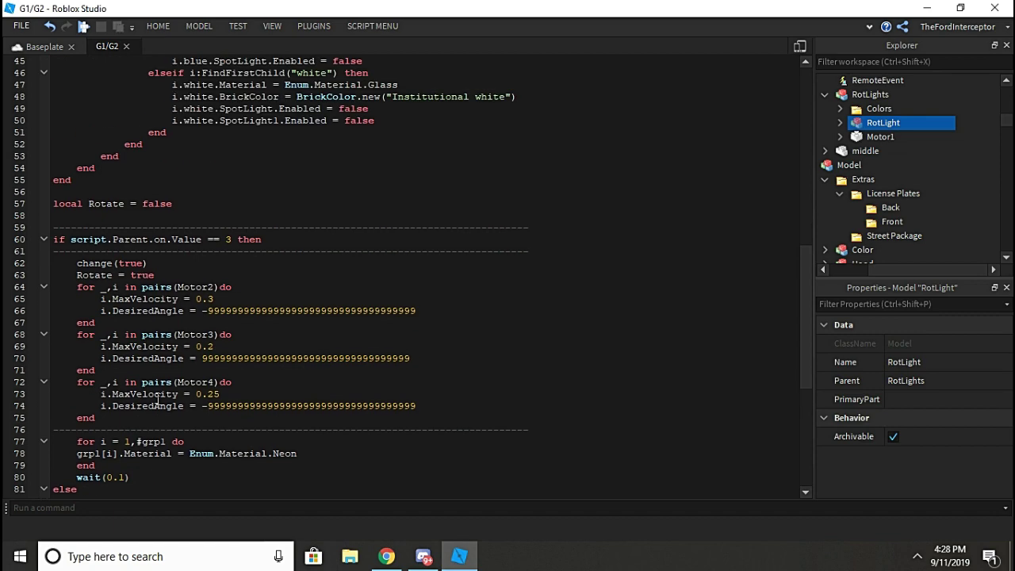
scroll(161, 396, "down", 12)
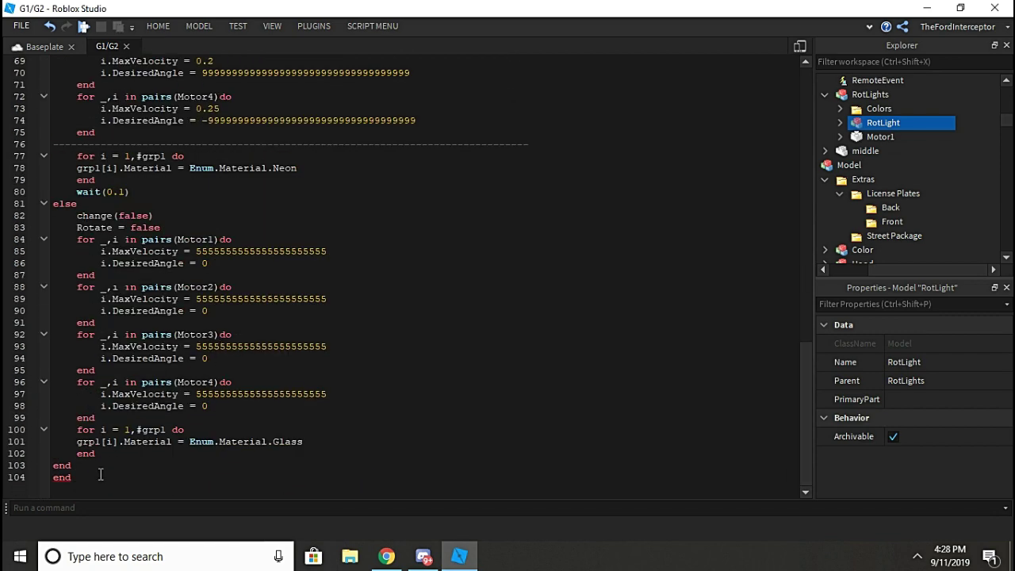